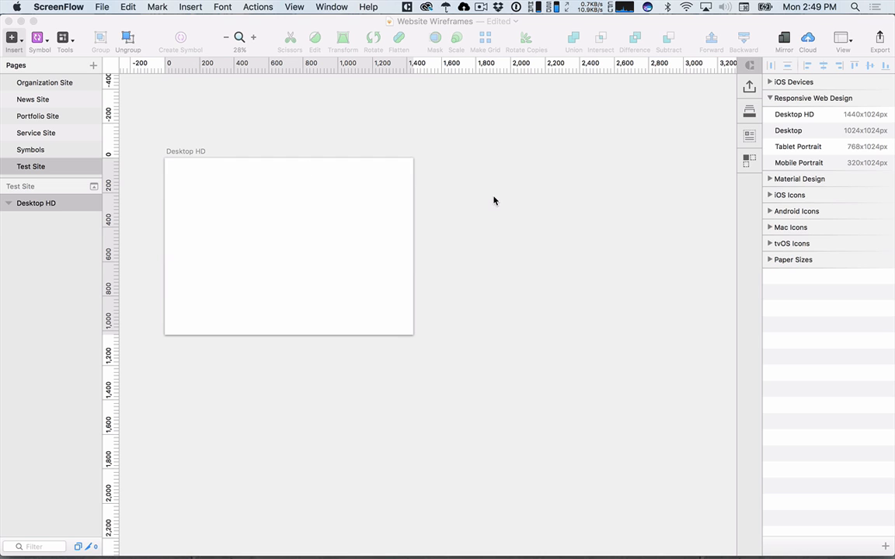
left_click_drag(493, 199, 455, 197)
key("Return")
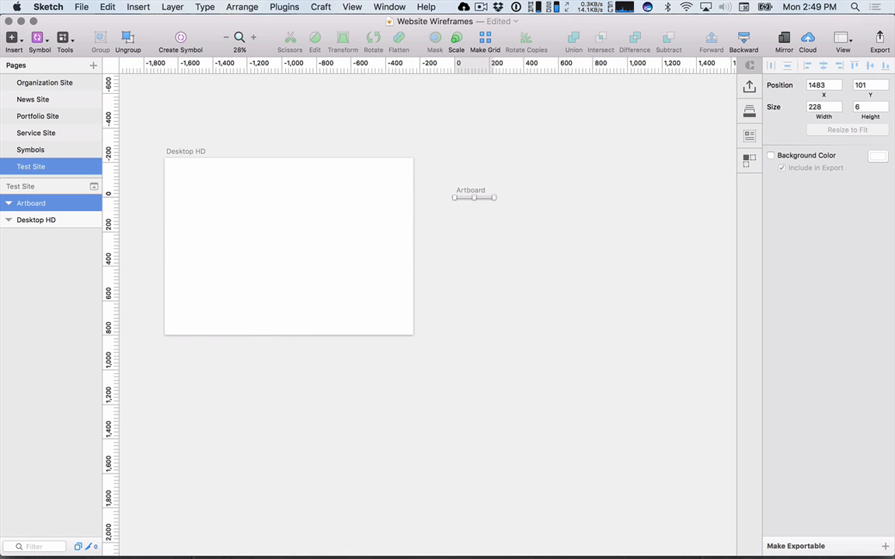
key("BackSpace")
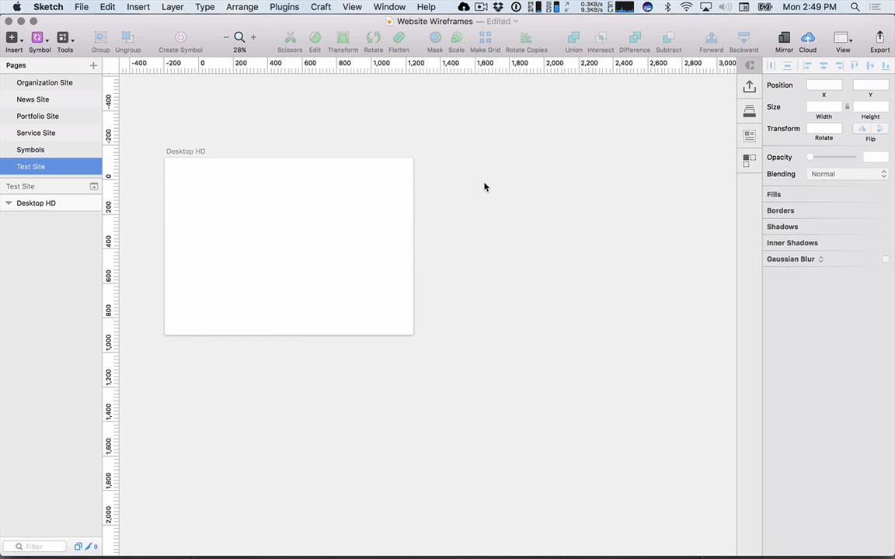
- Add a Tablet Portrait artboard (768x1024px) from the Responsive Web Design presets to the Test Site page
key("a")
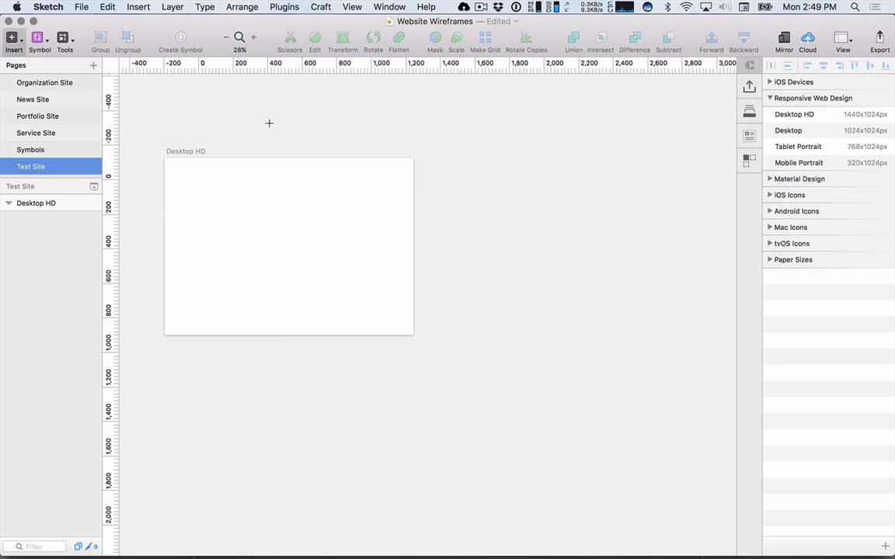
left_click(18, 53)
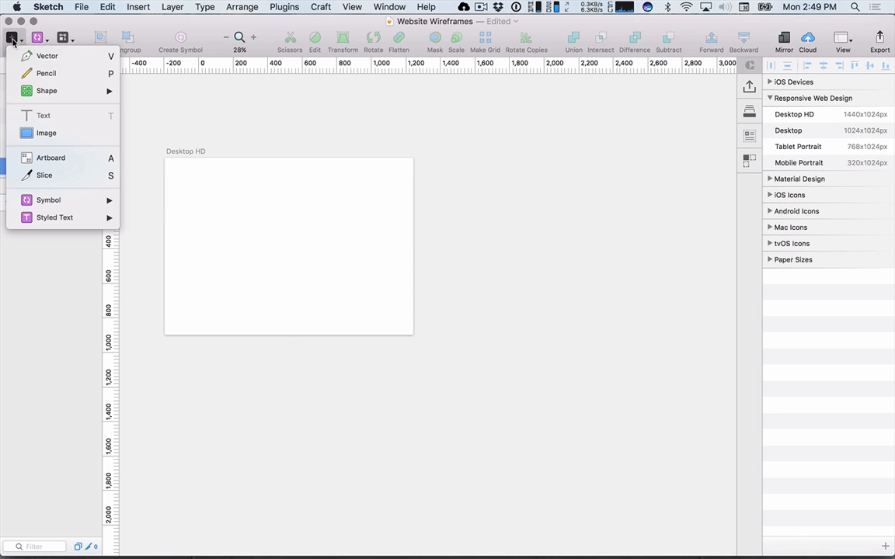
left_click(39, 159)
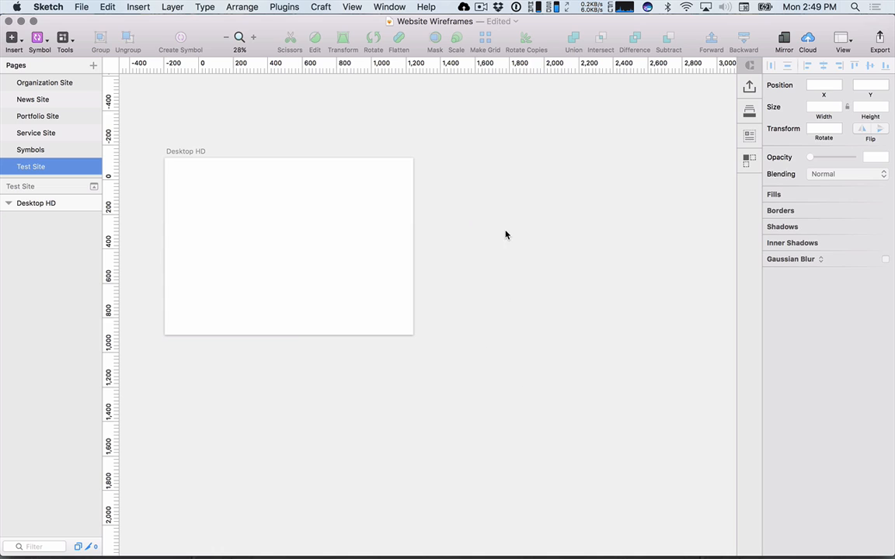
key("a")
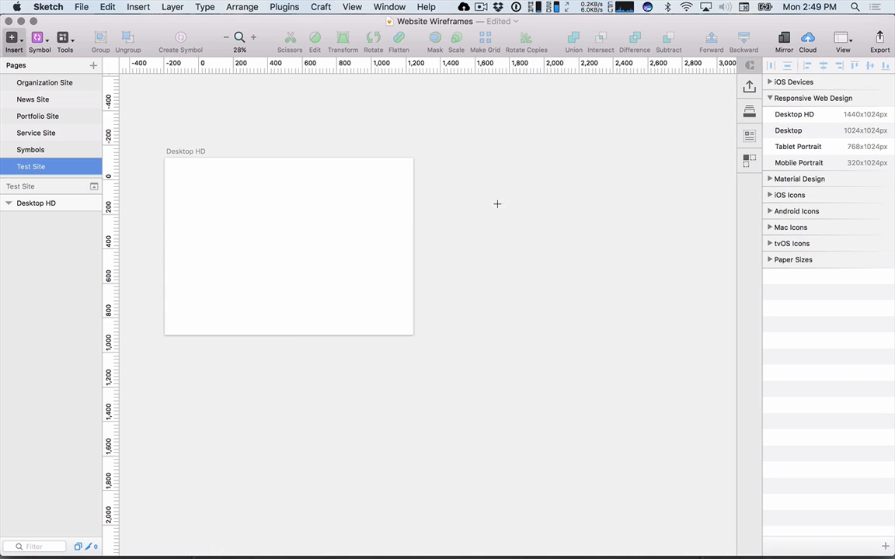
left_click(786, 146)
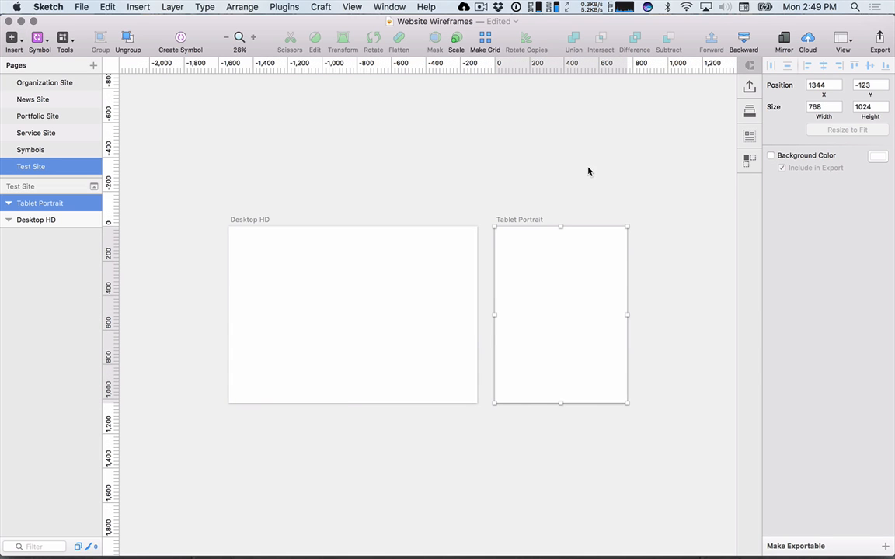
- Add a Mobile Portrait artboard (320x1024px) from the Responsive Web Design presets beside the Tablet Portrait artboard
left_click_drag(587, 170, 429, 150)
key("a")
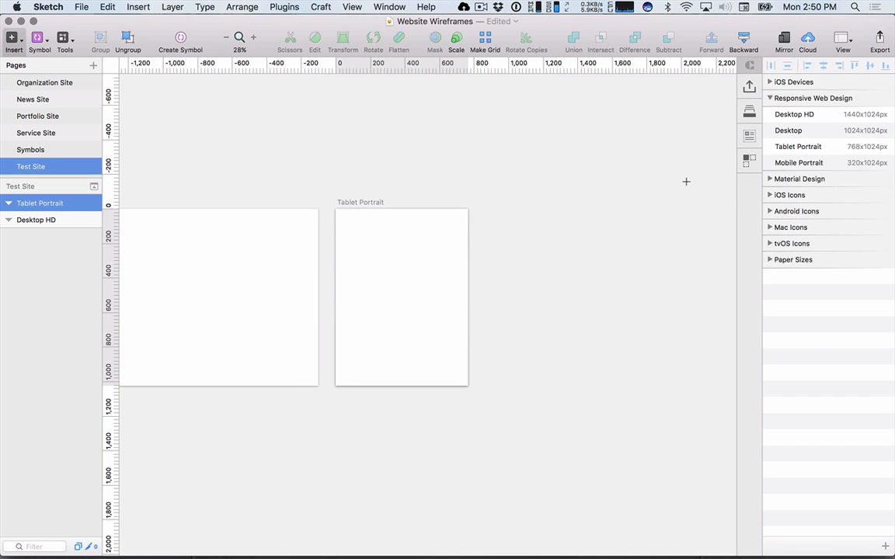
left_click(789, 162)
scroll(466, 163, "right", 2)
scroll(466, 163, "down", 1)
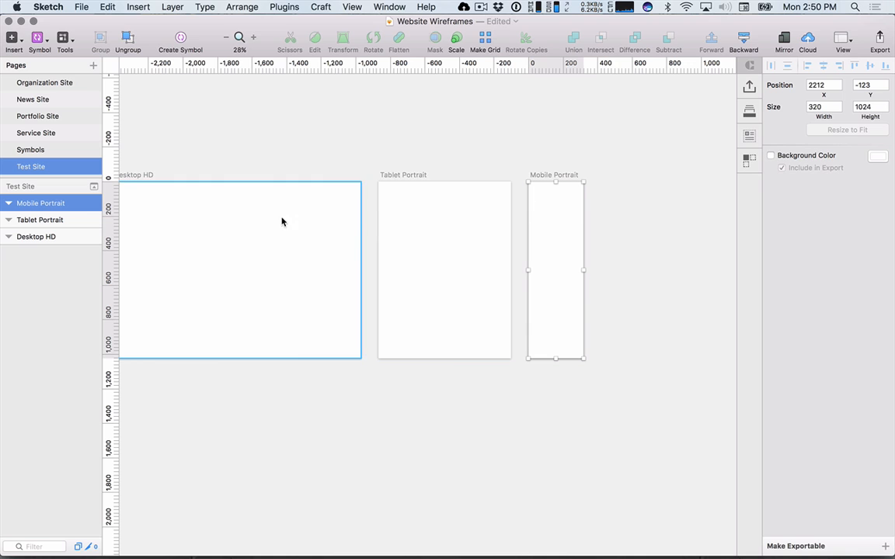
- Examine the width and height of the Desktop HD, Tablet Portrait and Mobile Portrait artboards one after another
left_click_drag(337, 116, 408, 134)
left_click(241, 232)
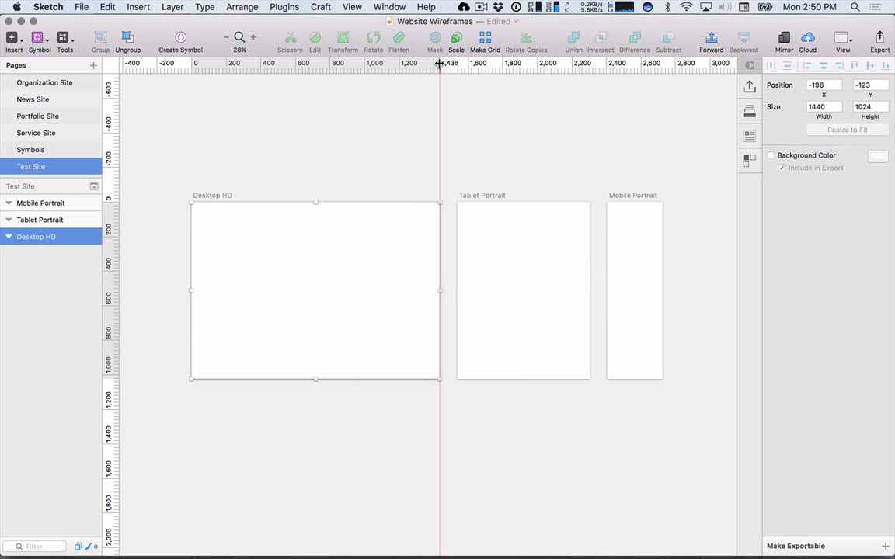
left_click(476, 226)
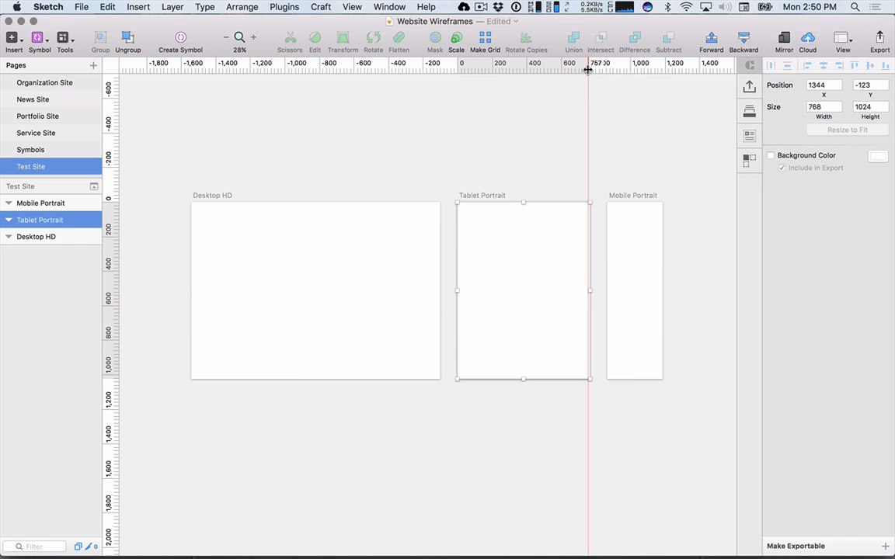
left_click(623, 240)
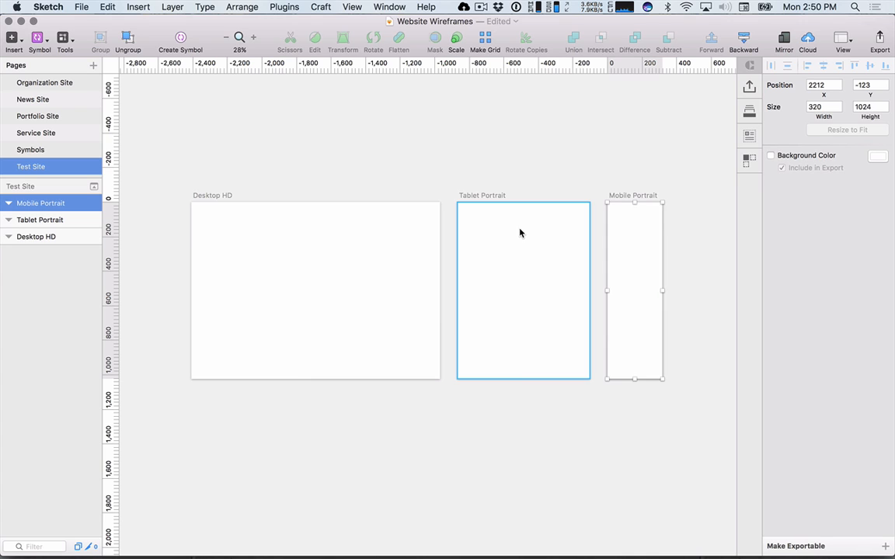
left_click(537, 254)
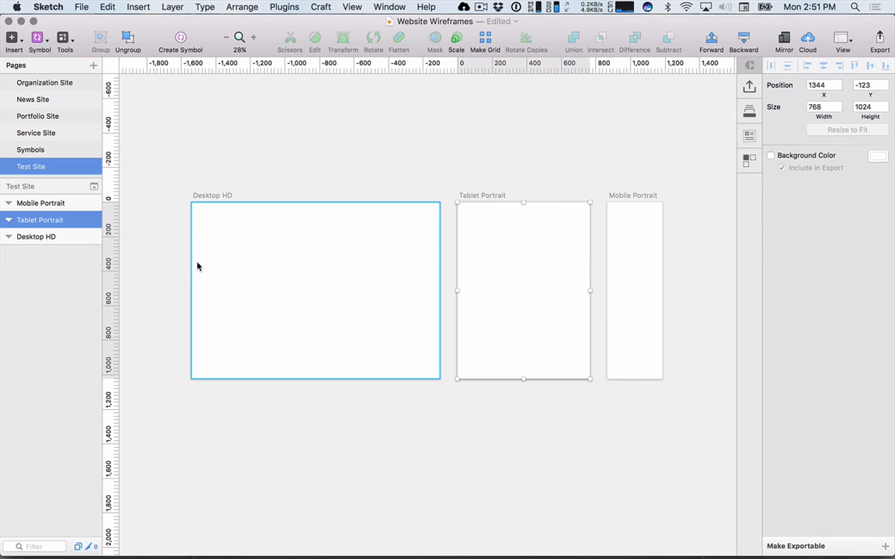
left_click_drag(196, 151, 297, 141)
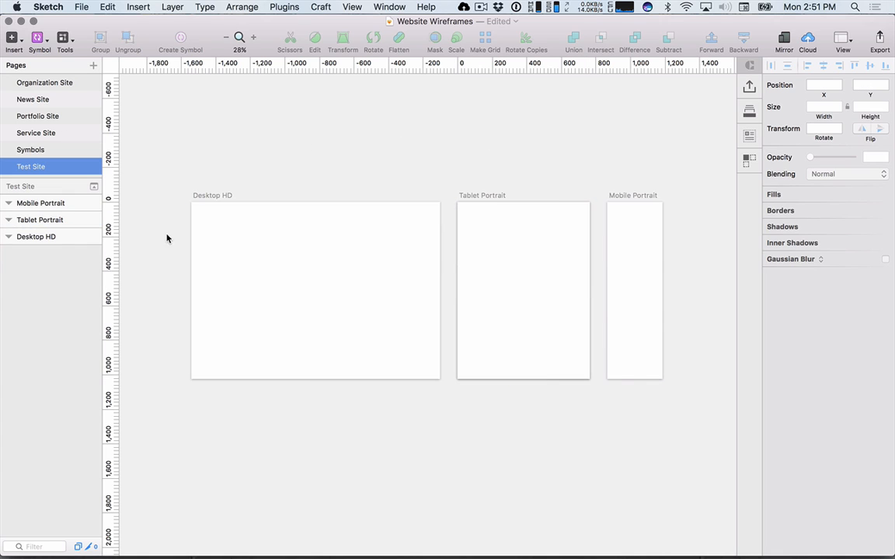
left_click(274, 311)
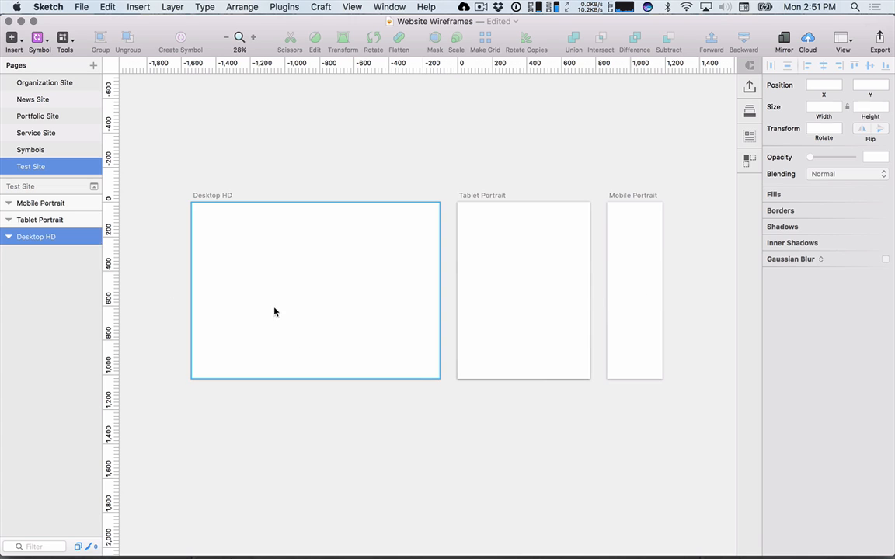
mouse_move(315, 380)
left_mouse_down()
mouse_move(319, 491)
mouse_move(328, 405)
mouse_move(330, 469)
mouse_move(316, 388)
mouse_move(317, 511)
mouse_move(316, 383)
left_mouse_up()
left_click(315, 397)
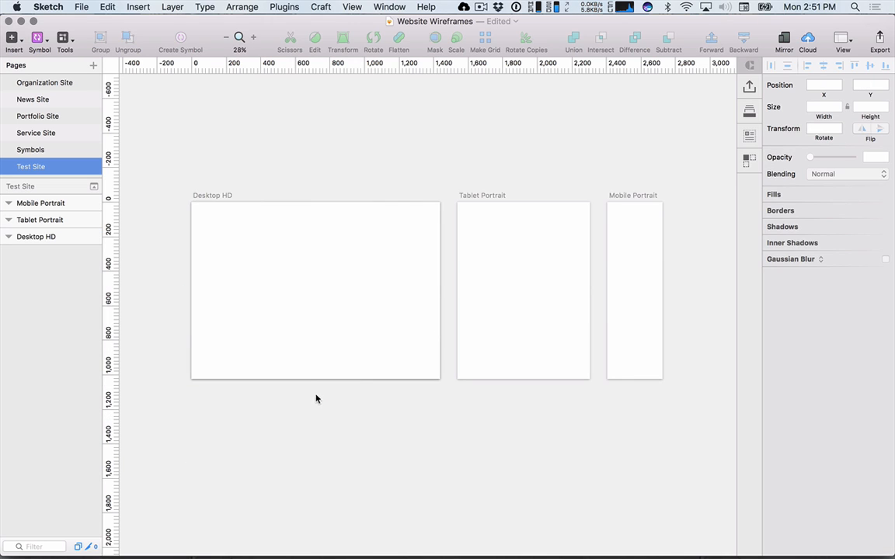
left_click(308, 365)
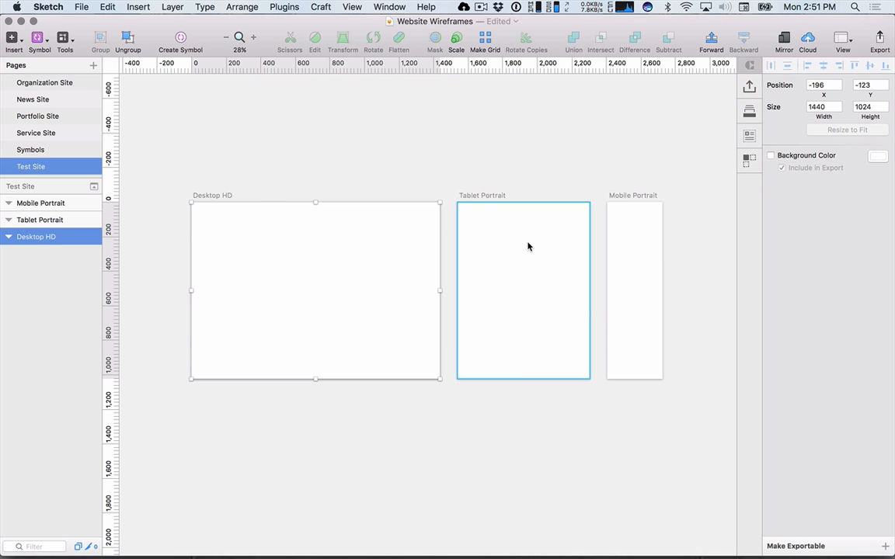
left_click(559, 250)
left_click(626, 247)
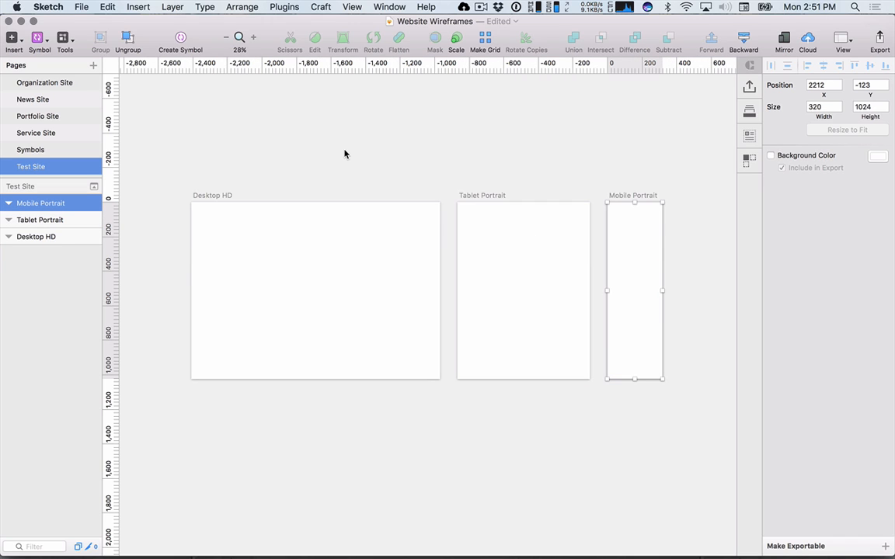
left_click(361, 300)
left_click(372, 152)
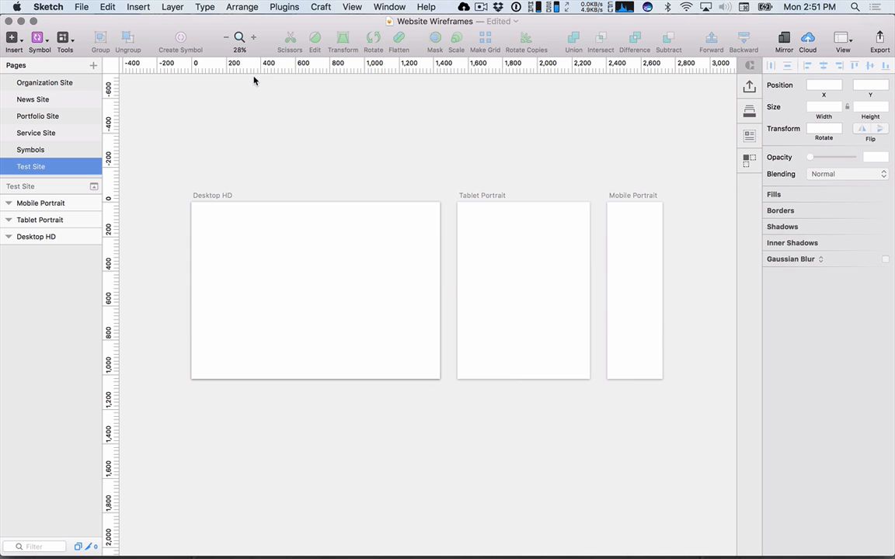
- Select the Desktop HD artboard as the paste target and open the recent file wireframe kit
left_click(250, 221)
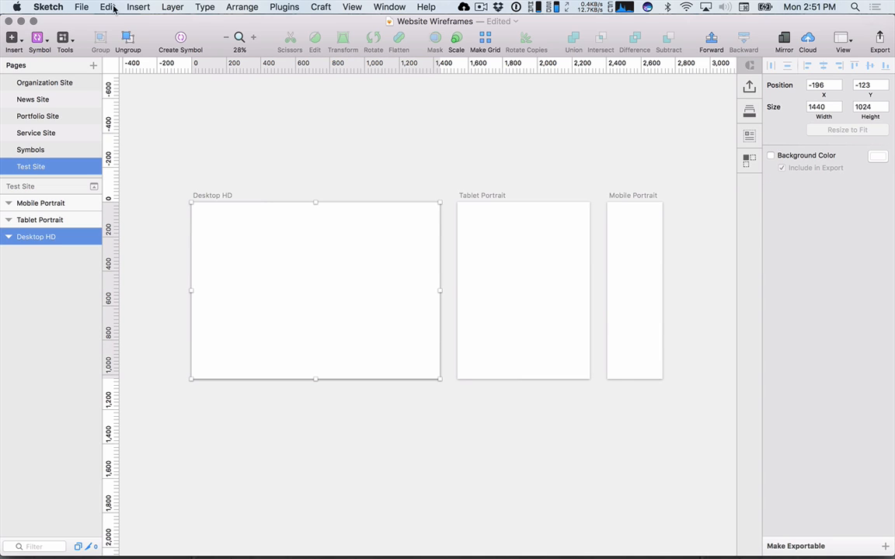
left_click(78, 5)
mouse_move(105, 57)
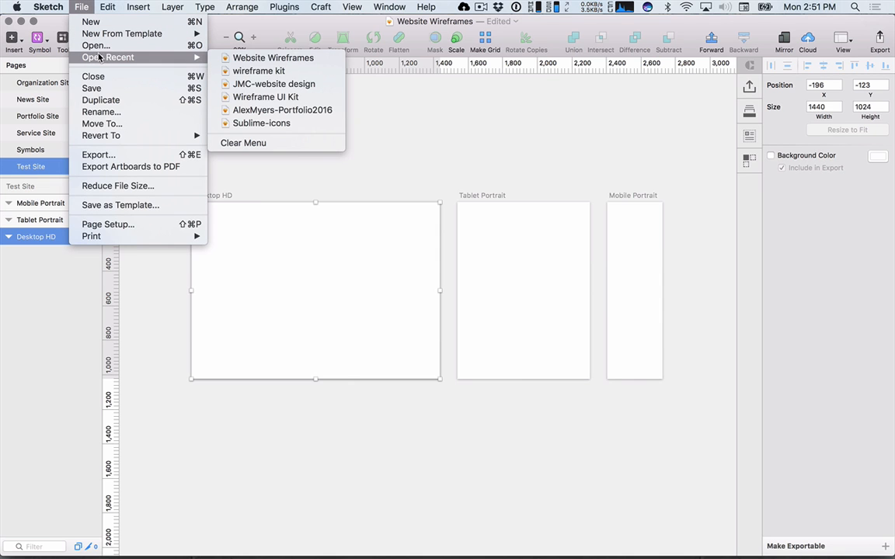
left_click(232, 70)
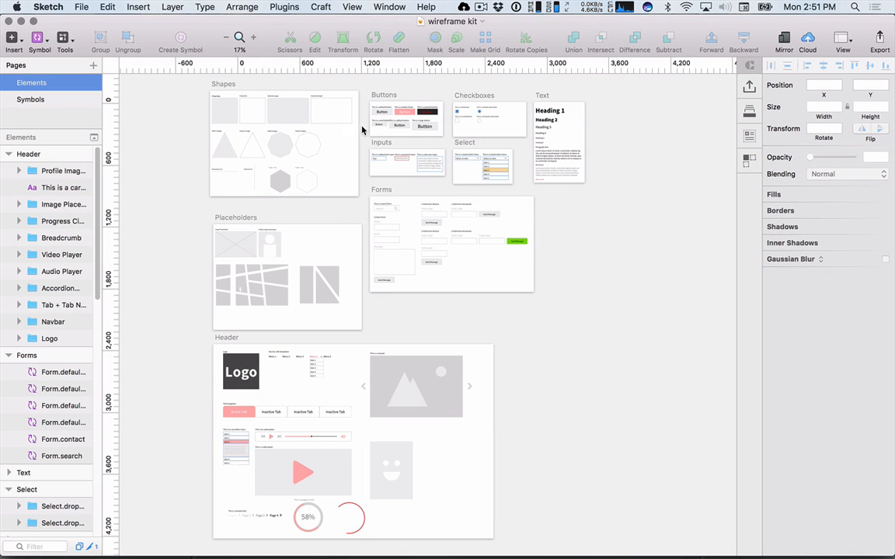
- Copy the image carousel placeholder group with its side arrows from the Header artboard of the wireframe kit
left_click_drag(537, 432, 556, 375)
mouse_move(559, 289)
left_mouse_down()
mouse_move(545, 412)
mouse_move(553, 360)
mouse_move(543, 356)
mouse_move(556, 304)
left_mouse_up()
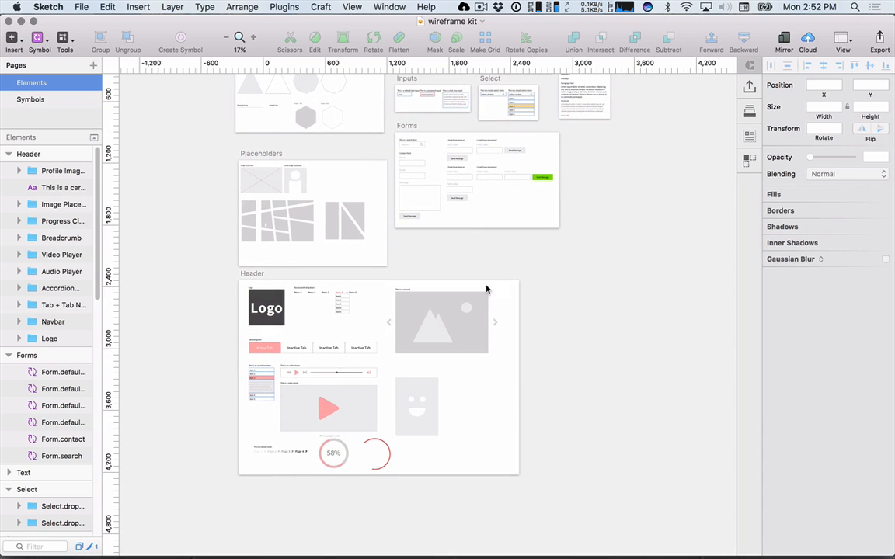
left_click(430, 315)
key("super+c")
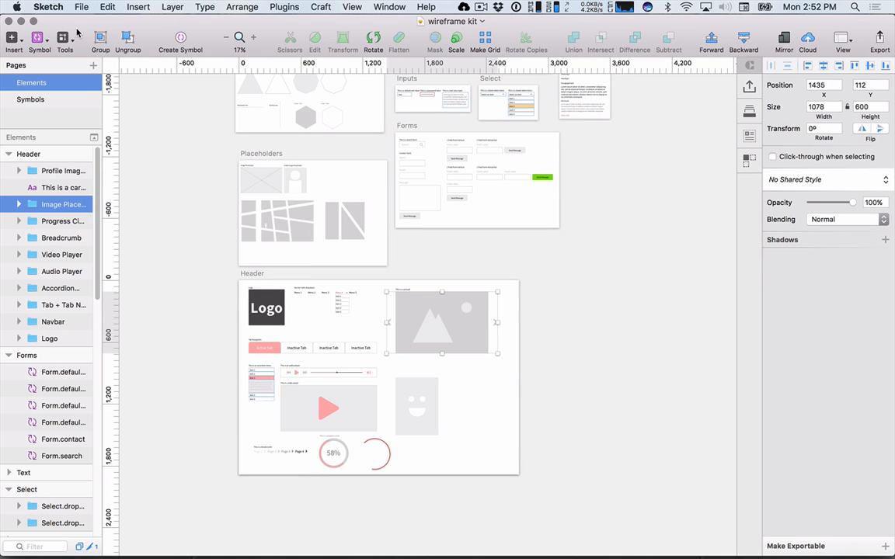
- Switch back to the Website Wireframes document and paste the carousel placeholder into the Desktop HD artboard
key("ctrl+Up")
left_click(438, 339)
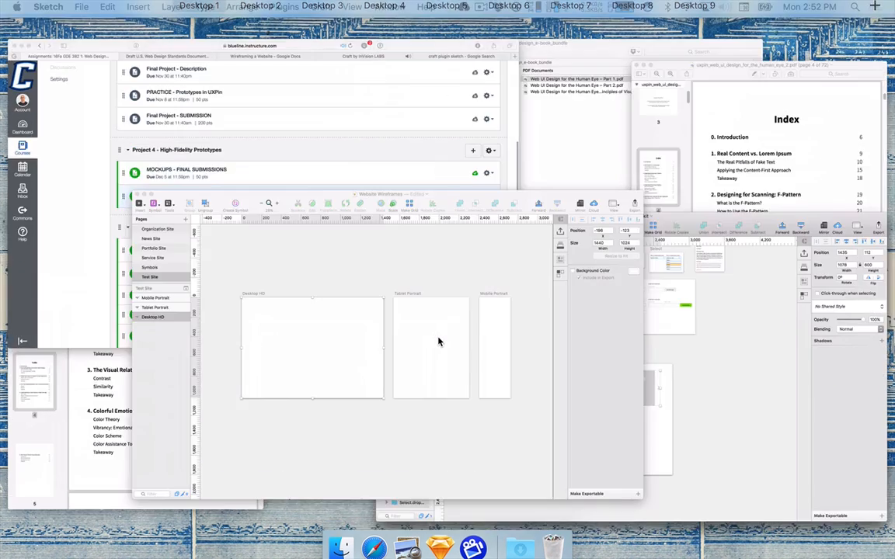
key("super+Tab")
key("super+Tab")
key("super+Tab")
key("super+Tab")
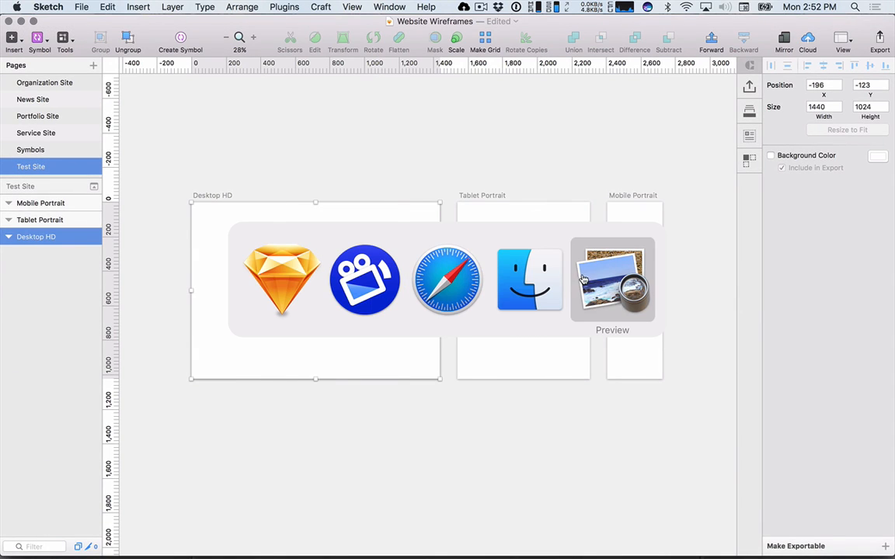
key("super+Tab")
key("super+Tab")
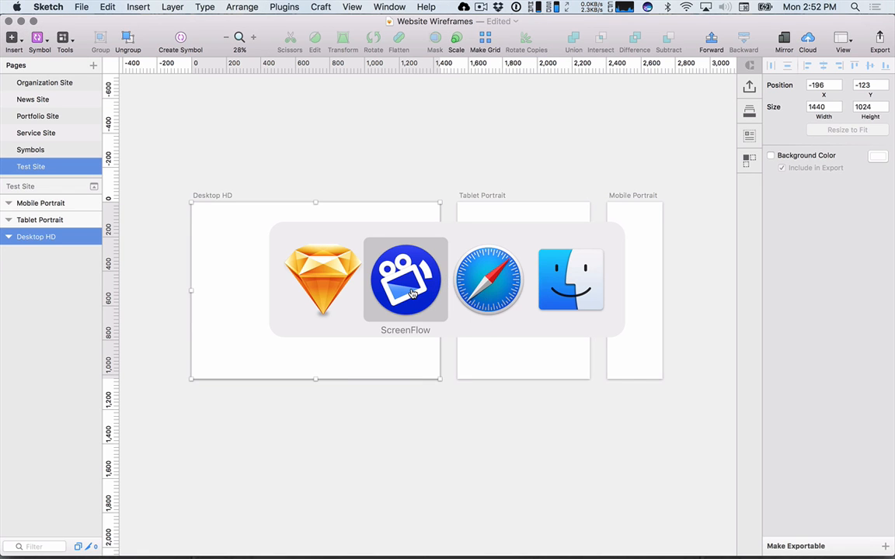
left_click(287, 281)
key("super+v")
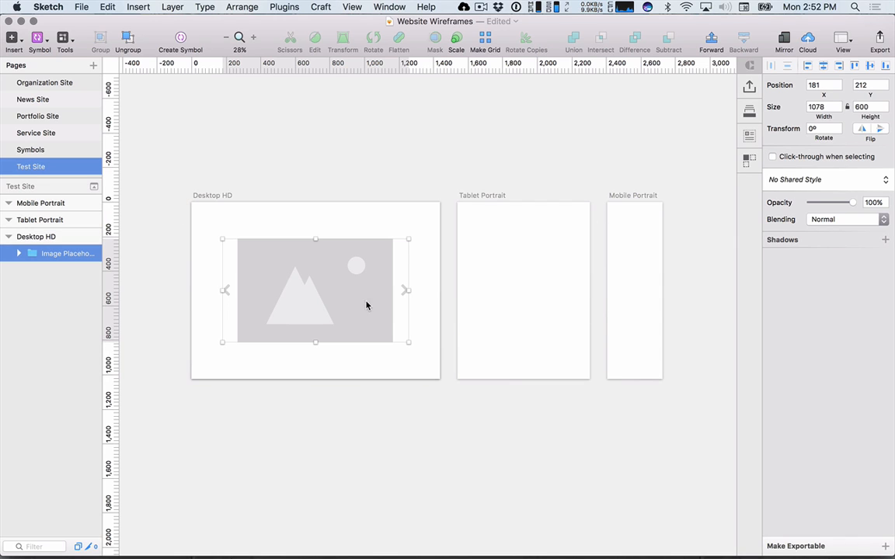
- Resize the carousel placeholder about its centre to about 1392 × 682 px and move it slightly down in the Desktop HD artboard
left_click_drag(410, 236, 394, 247)
left_click_drag(342, 257, 343, 260)
key("alt")
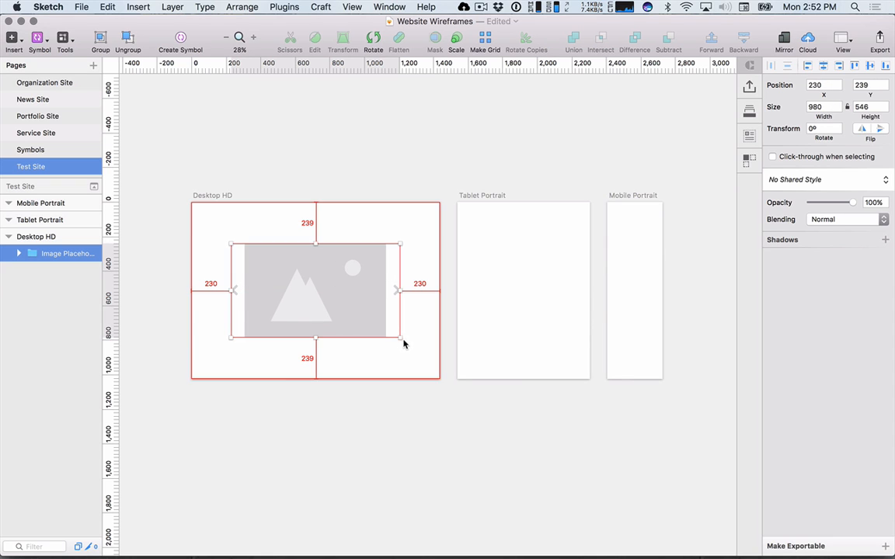
left_click_drag(400, 339, 458, 365)
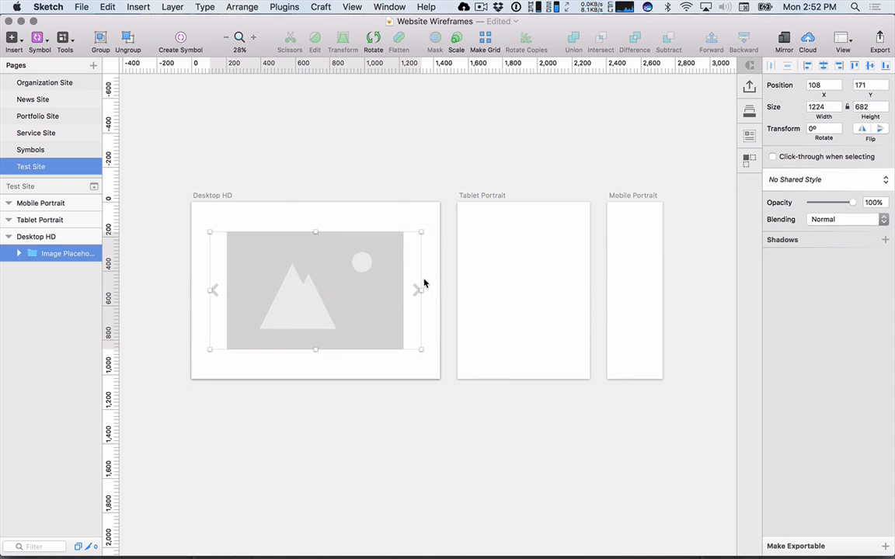
left_click_drag(422, 291, 450, 292)
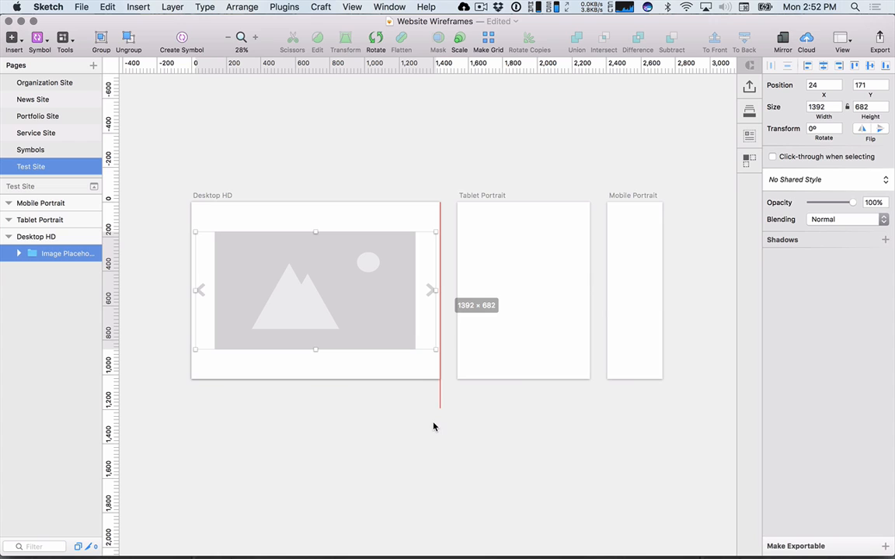
left_click(435, 426)
mouse_move(343, 324)
left_mouse_down()
mouse_move(343, 355)
mouse_move(344, 331)
left_mouse_up()
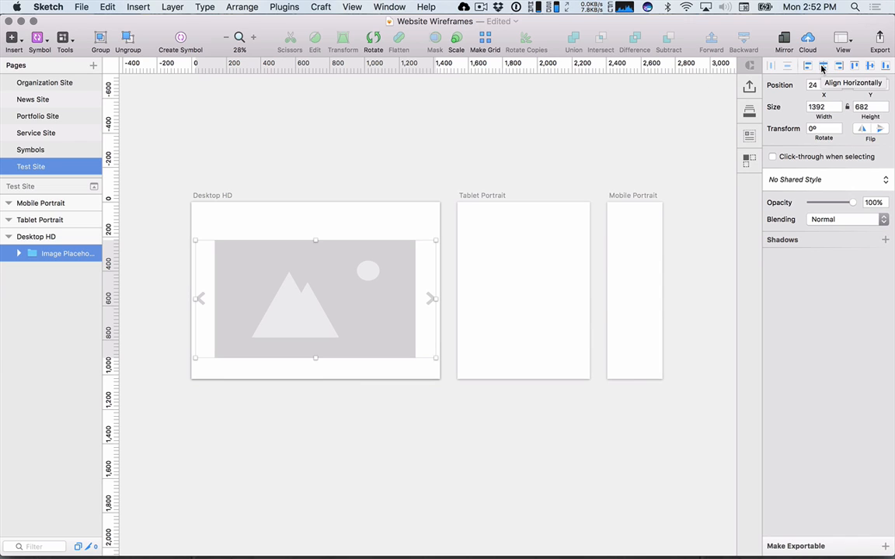
left_click(208, 207)
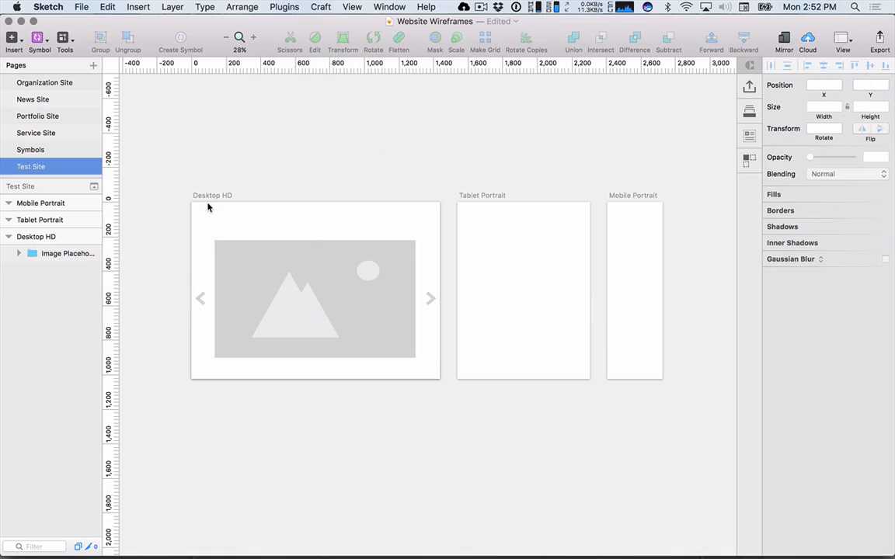
- Switch back to the wireframe kit document with the reusable elements
key("super+Tab")
left_click(306, 275)
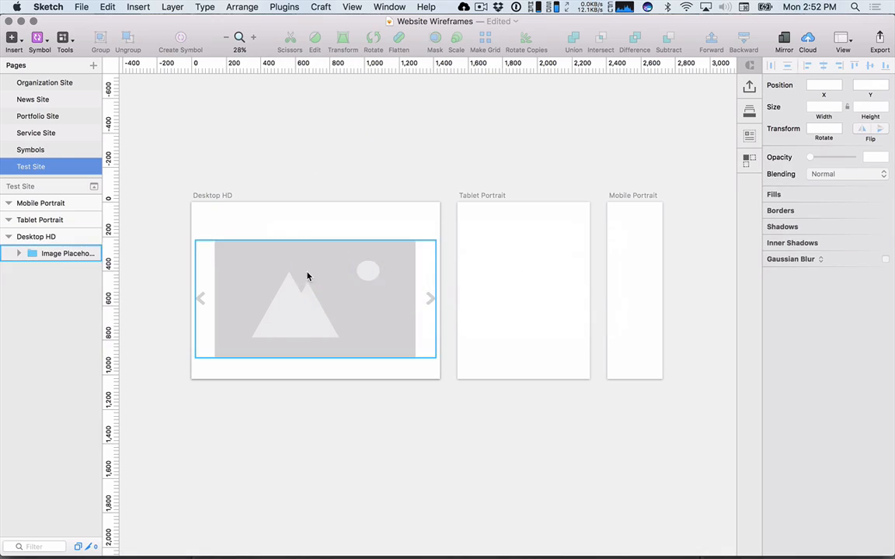
key("ctrl+Up")
left_click(361, 423)
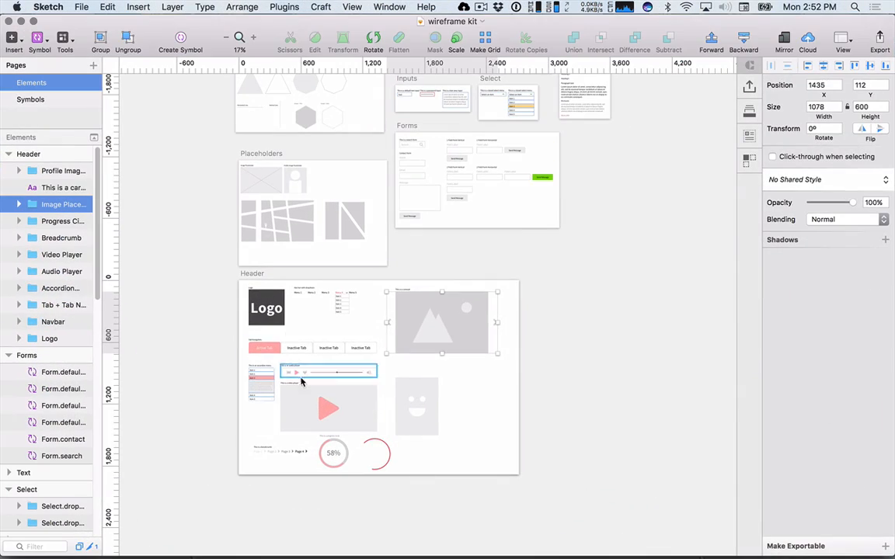
- Copy the Logo block from the kit's Header artboard into Website Wireframes and place it in the Desktop HD artboard's top-left corner
scroll(325, 406, "up", 1)
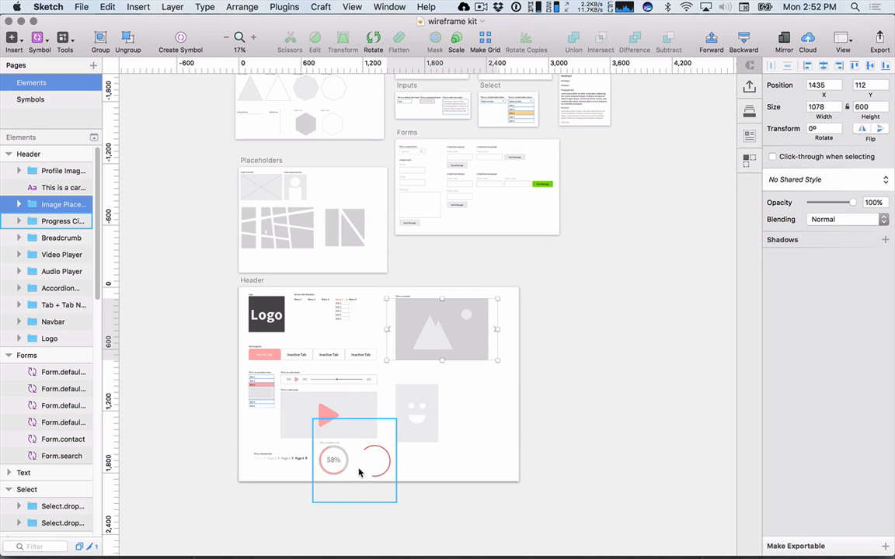
left_click(268, 321)
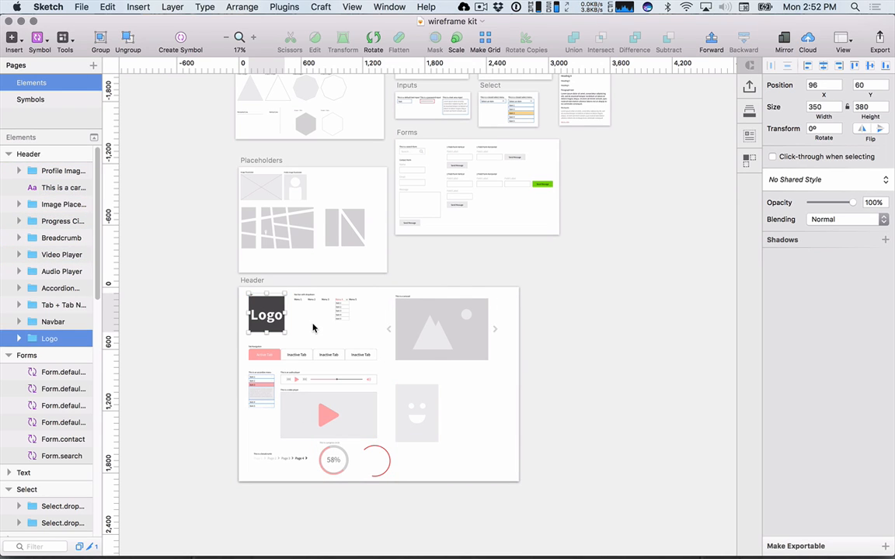
key("super+Tab")
key("super+Tab")
key("ctrl+Up")
left_click(361, 381)
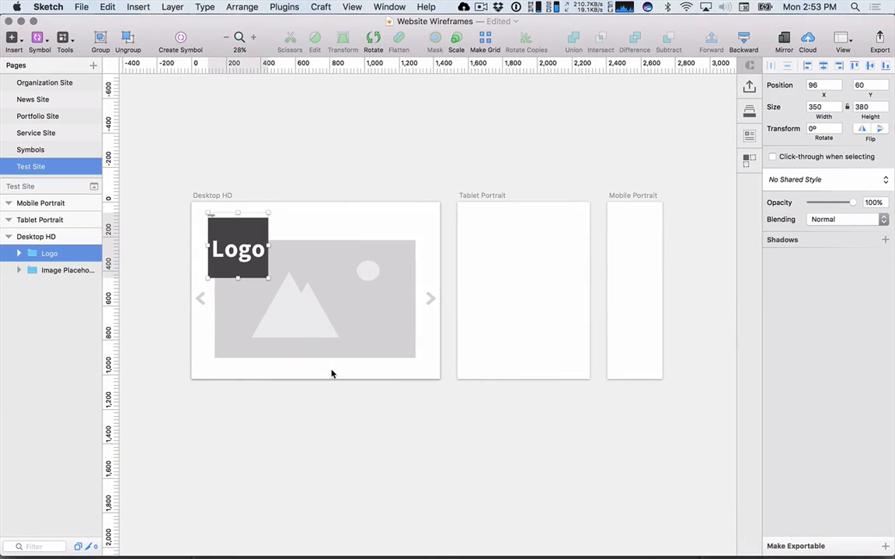
left_click_drag(242, 233, 210, 214)
- Stretch the logo symbol inside the Logo group into a full-width header bar about 1441 × 244 px
scroll(211, 221, "up", 5)
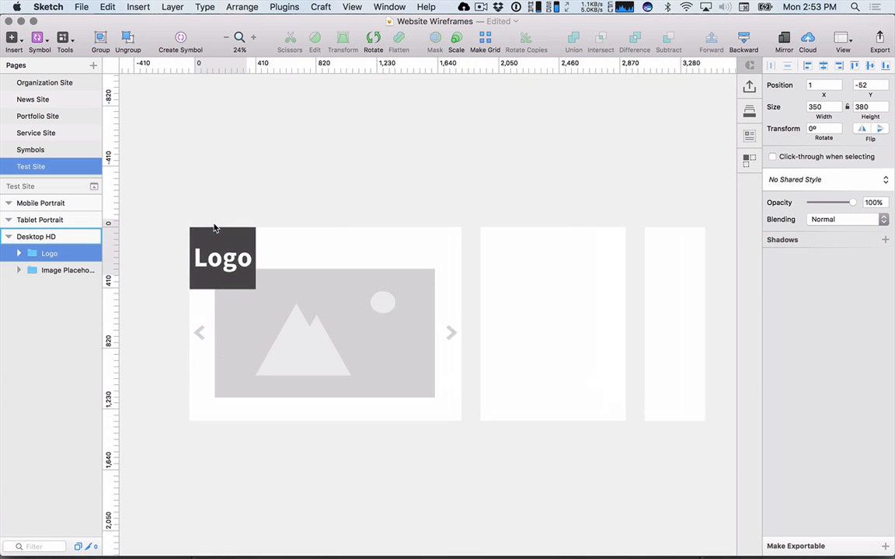
scroll(214, 229, "up", 5)
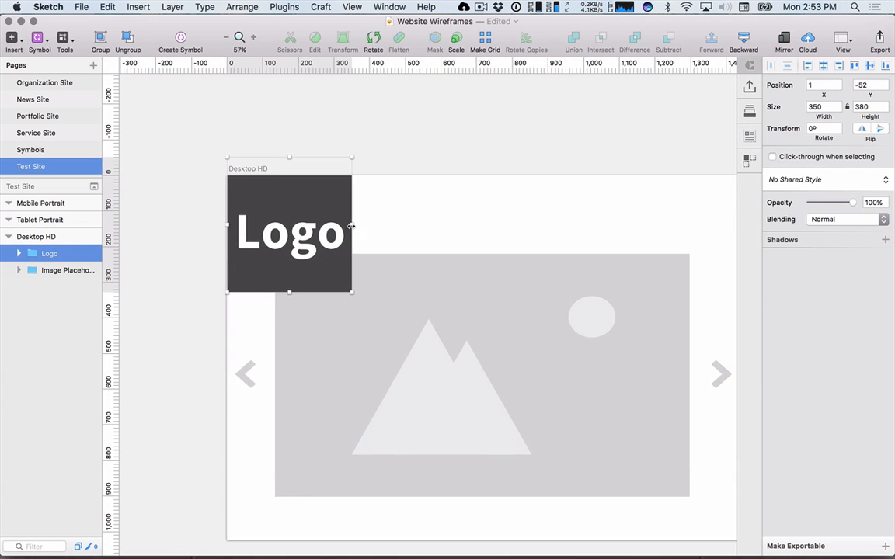
double_click(332, 221)
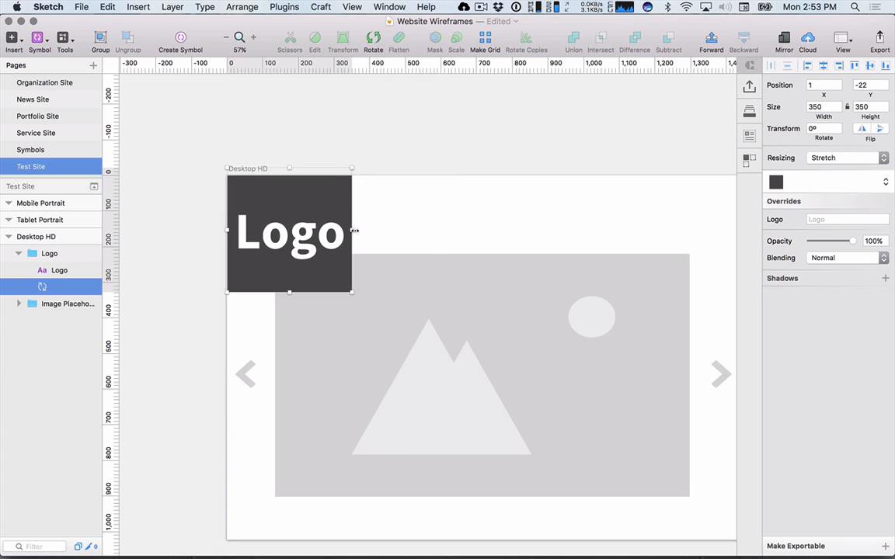
left_click_drag(353, 230, 729, 243)
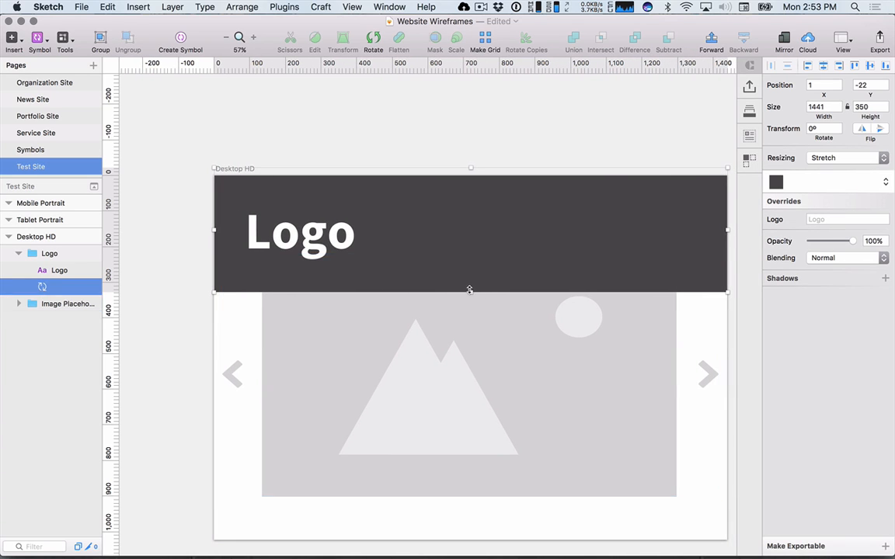
left_click_drag(470, 292, 463, 254)
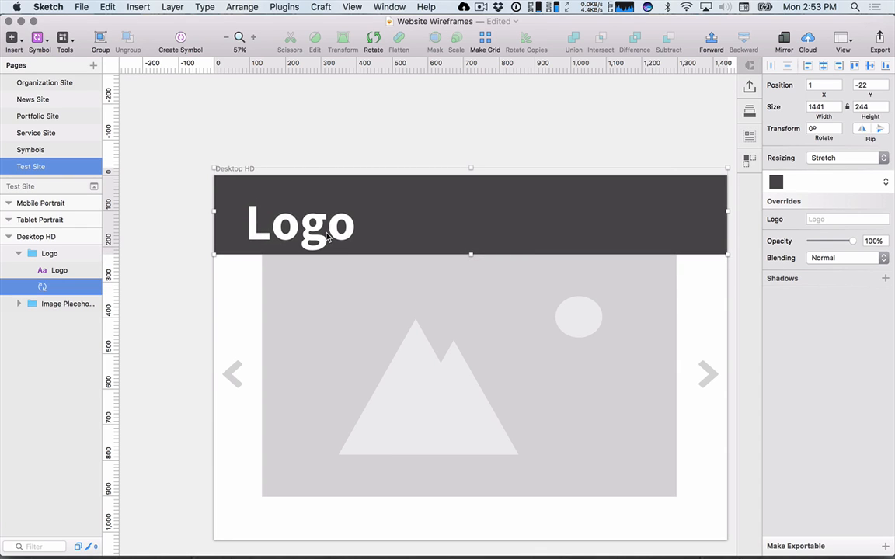
left_click(356, 117)
double_click(318, 226)
double_click(313, 238)
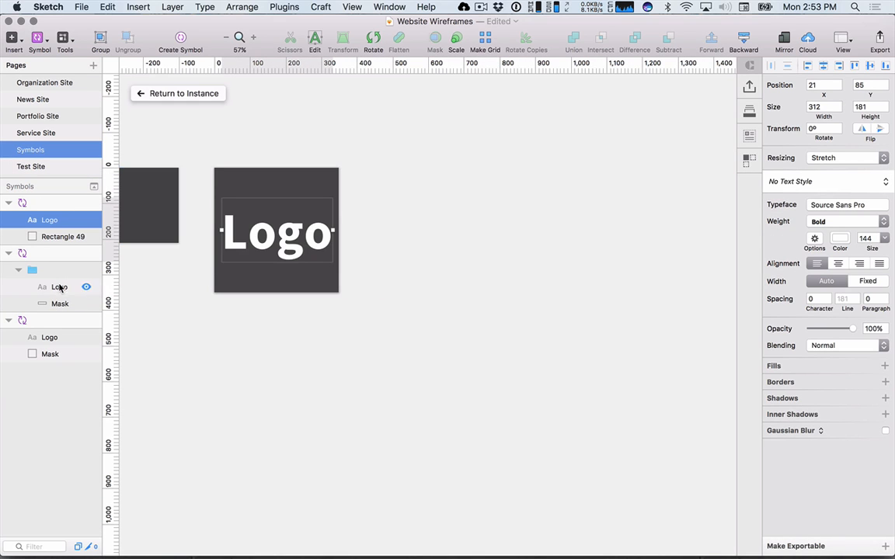
left_click(60, 287)
left_click(437, 132)
key("super+Tab")
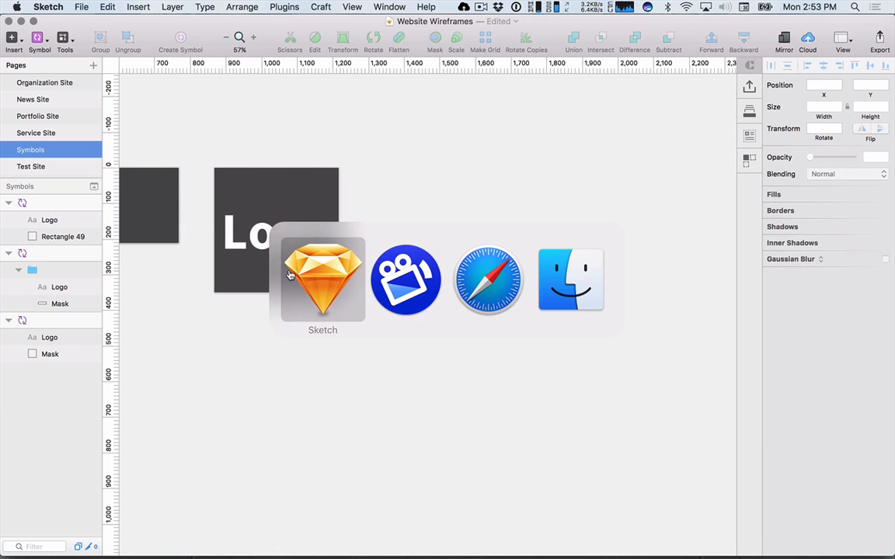
left_click(31, 166)
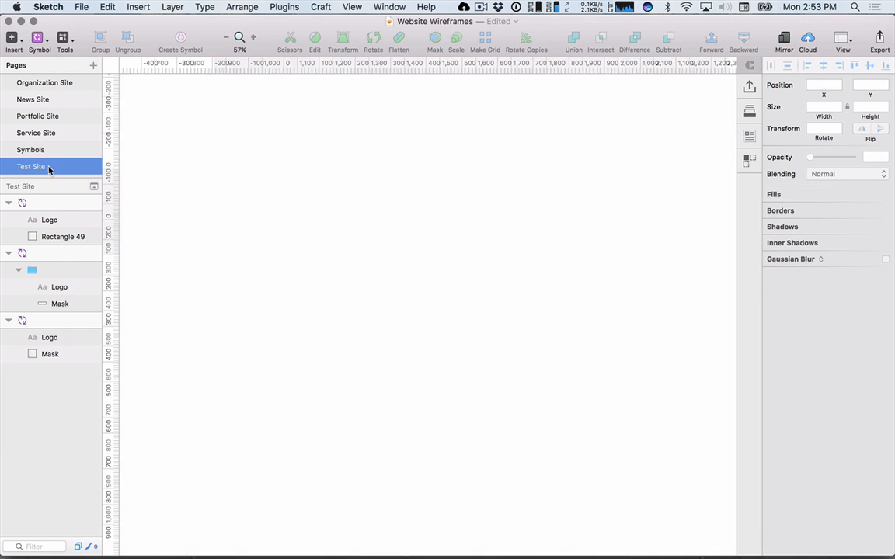
left_click(43, 271)
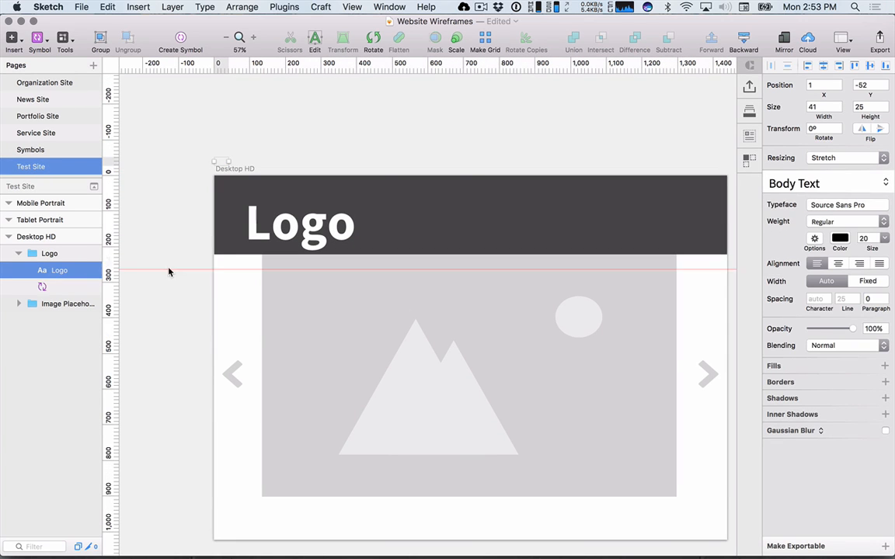
left_click(304, 239)
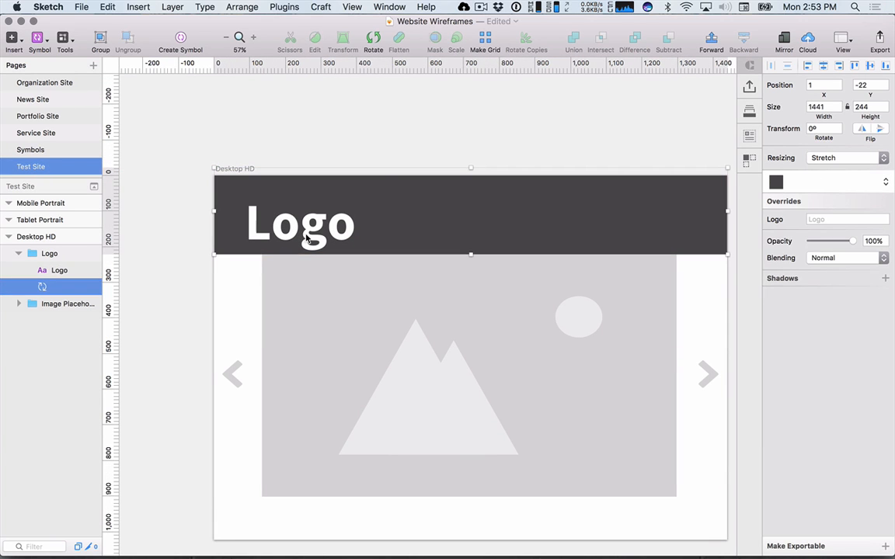
left_click_drag(307, 239, 306, 229)
key("super+z")
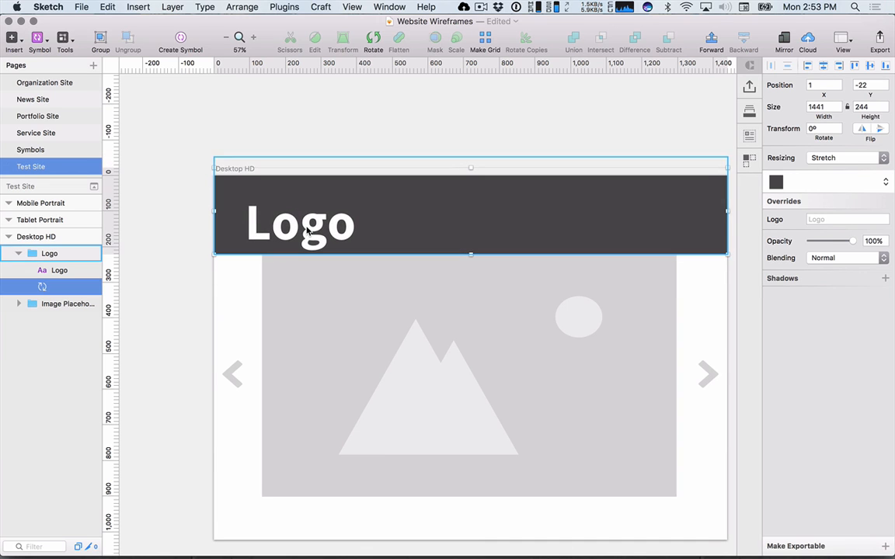
- Move the Logo text up to Y 0 in the logo's source symbol and return to the Test Site page
left_click(61, 148)
double_click(289, 232)
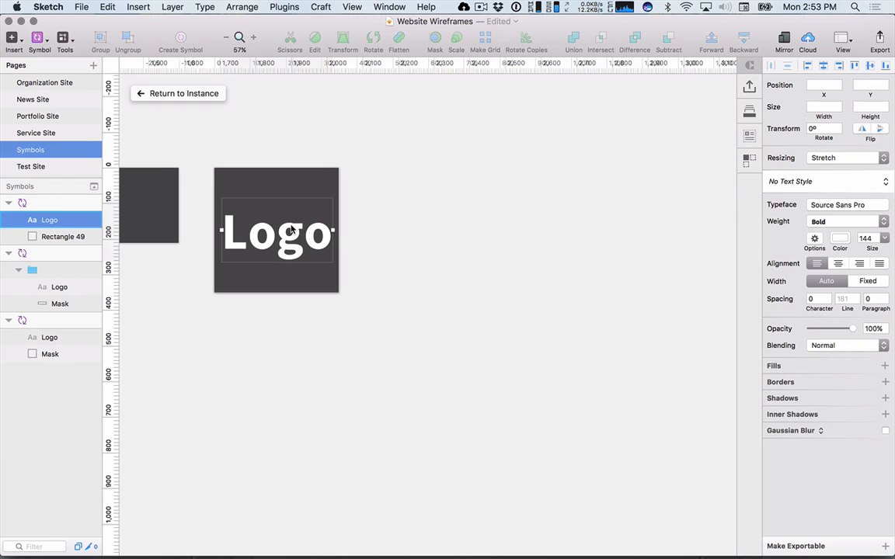
key("Escape")
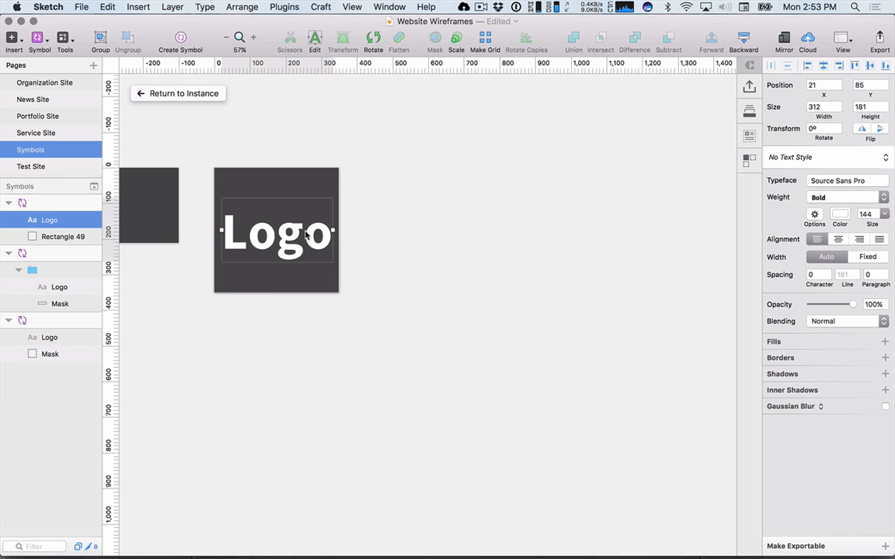
left_click_drag(306, 235, 305, 205)
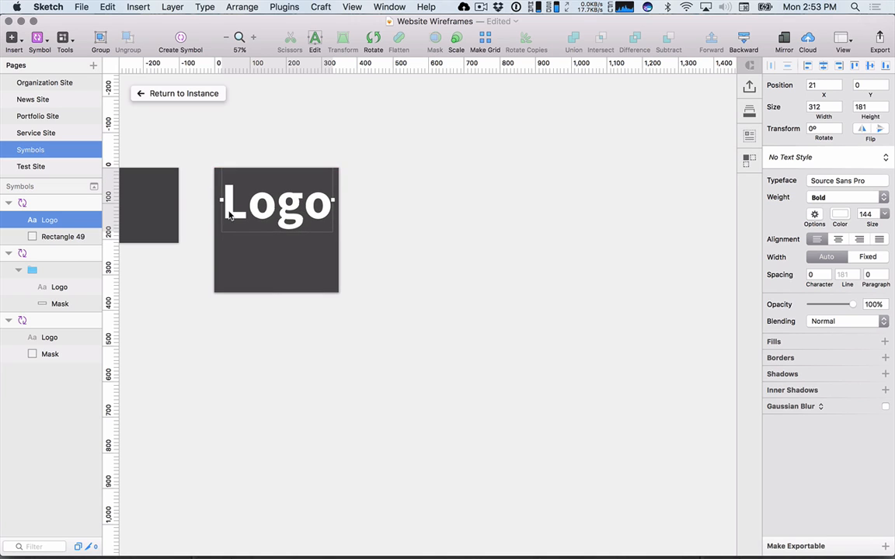
left_click(42, 291)
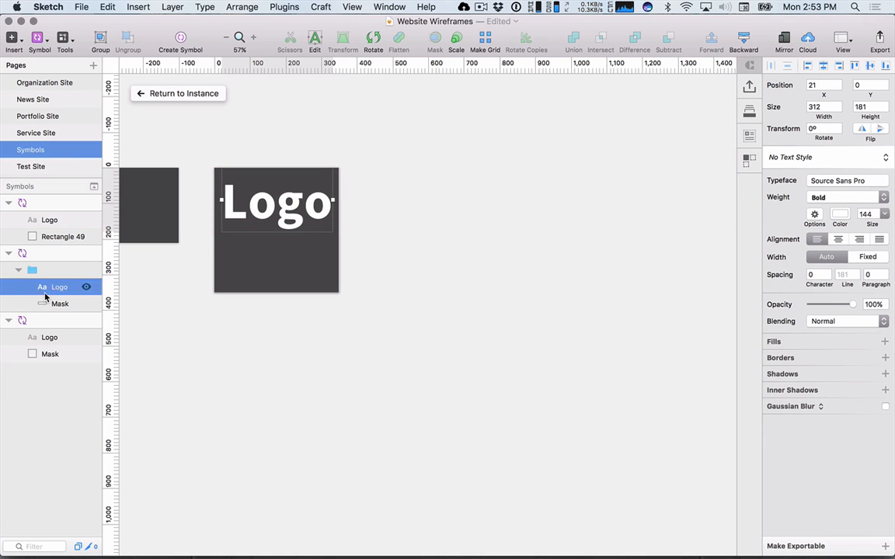
left_click(32, 167)
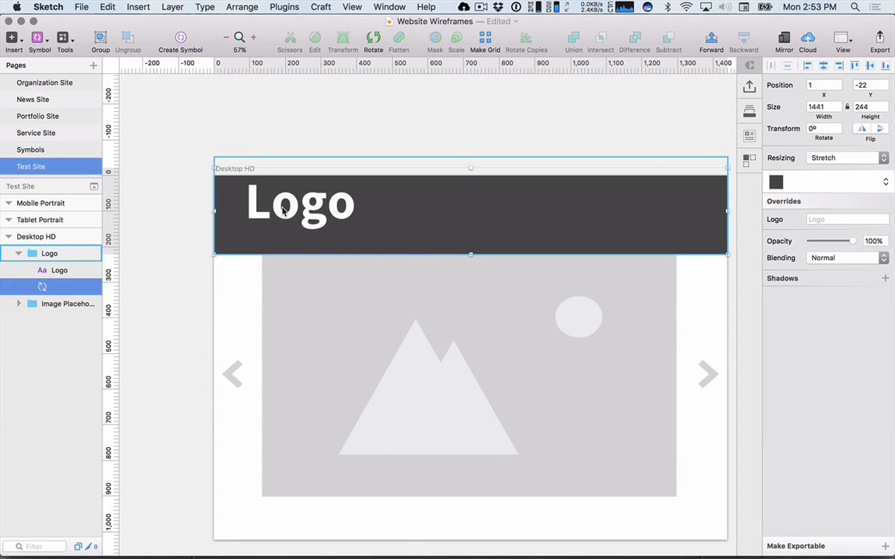
- Detach the header bar's logo instance from its symbol inside the Logo group
right_click(283, 212)
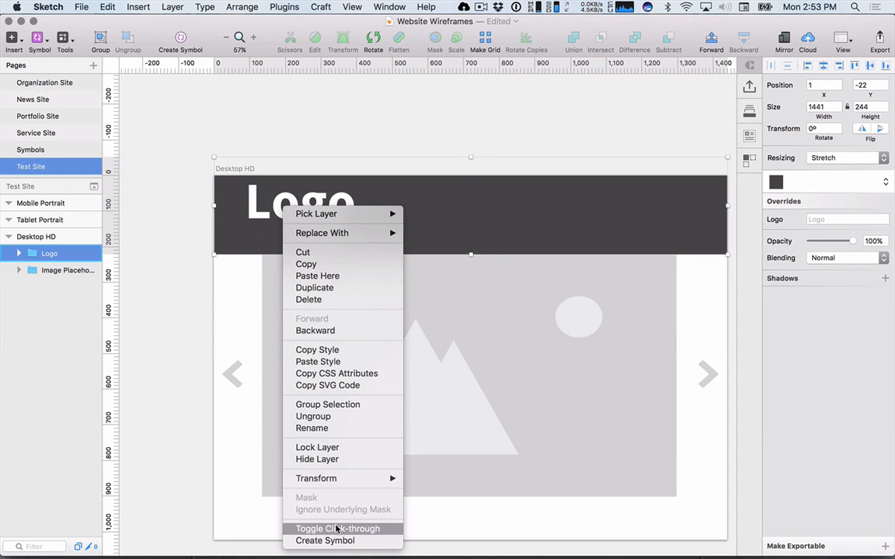
left_click(159, 189)
right_click(255, 211)
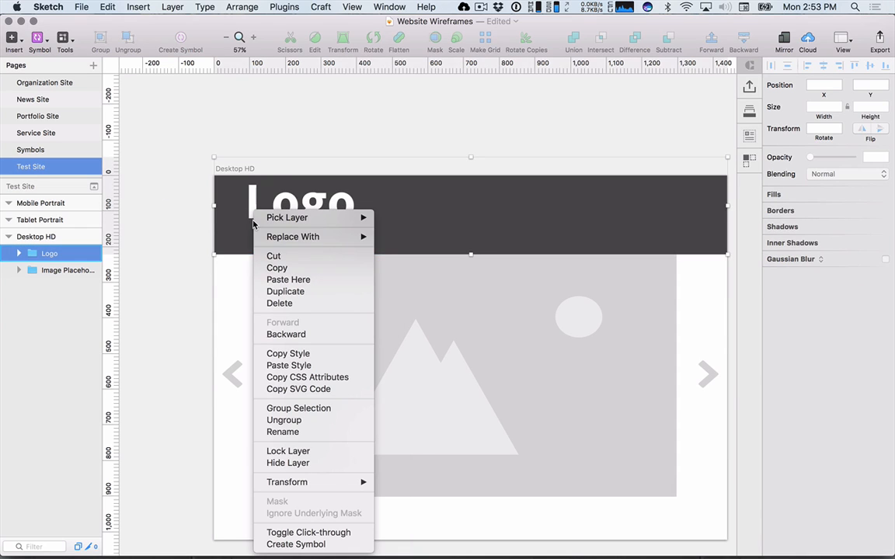
left_click(235, 475)
left_click(18, 257)
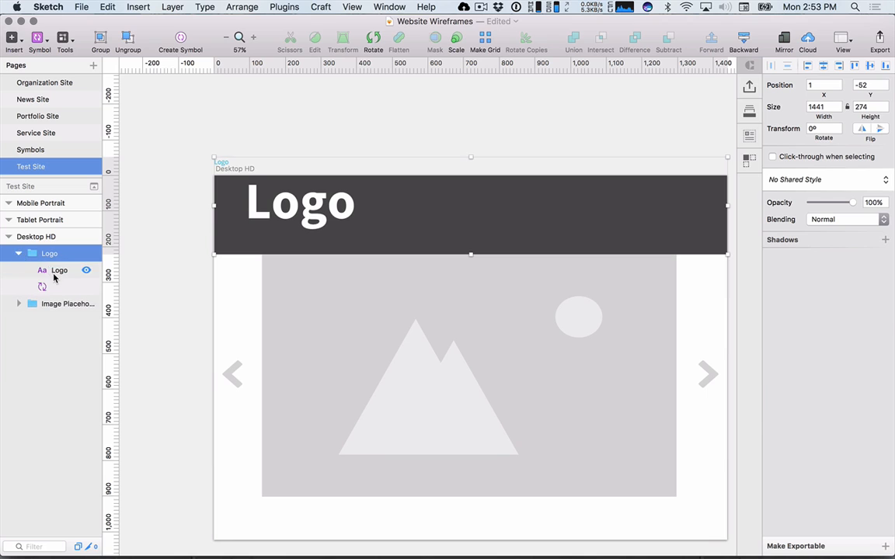
left_click(62, 272)
right_click(221, 209)
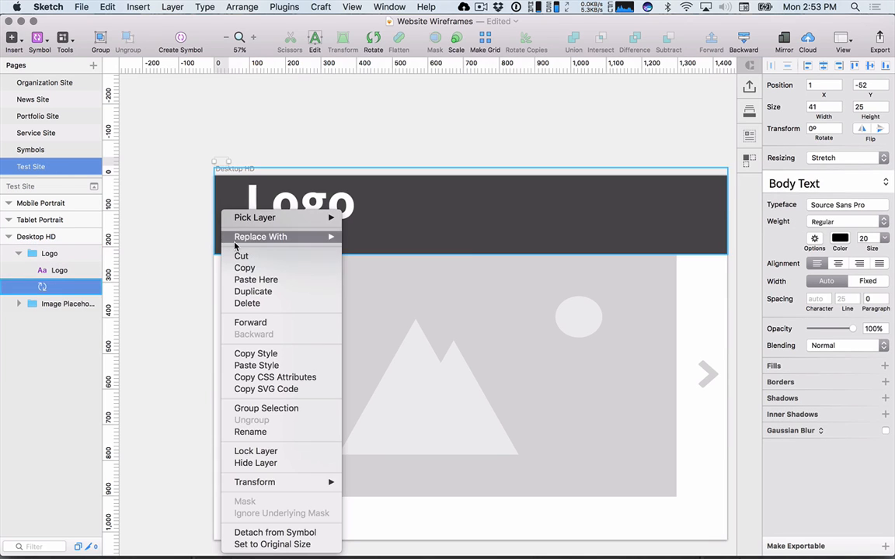
left_click(257, 532)
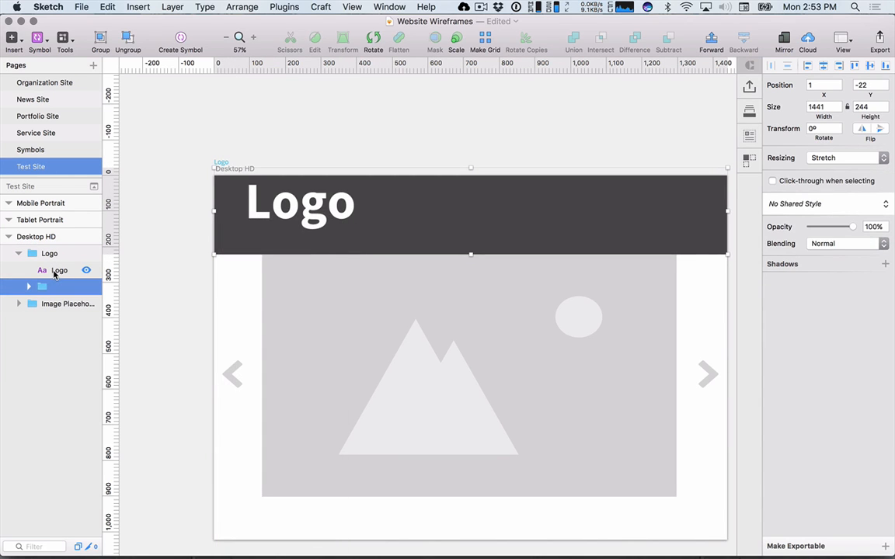
left_click(56, 270)
right_click(56, 270)
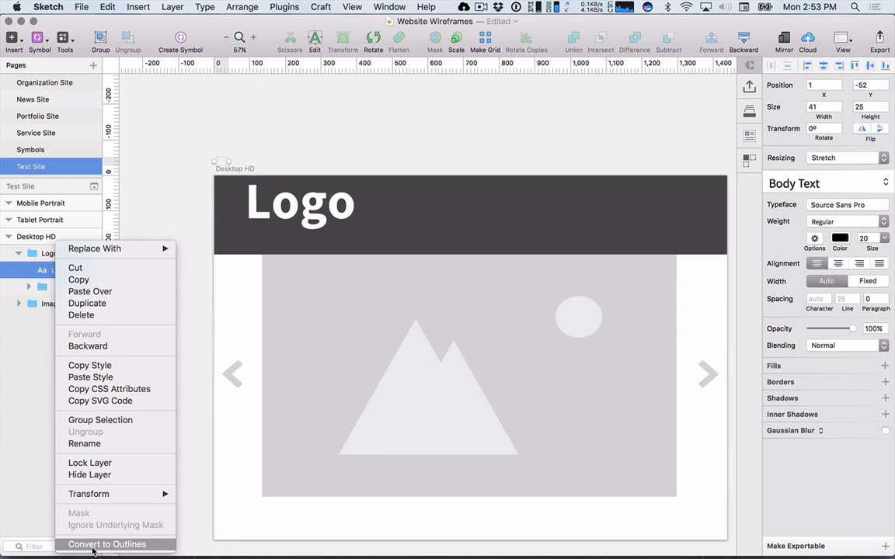
left_click(26, 490)
- Move the large Logo text to the header bar's left end, convert it to outlines and place it at about X 43, Y 38
left_click(272, 220, "super")
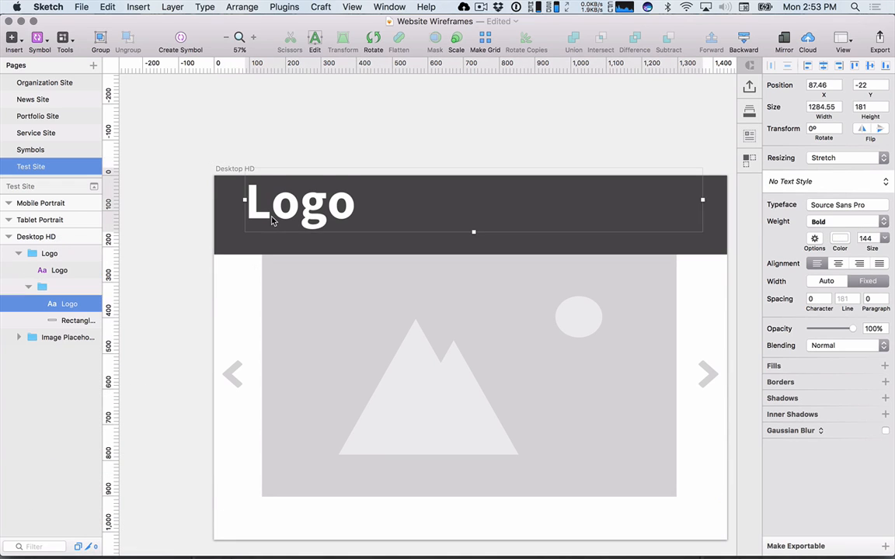
left_click_drag(279, 221, 258, 225)
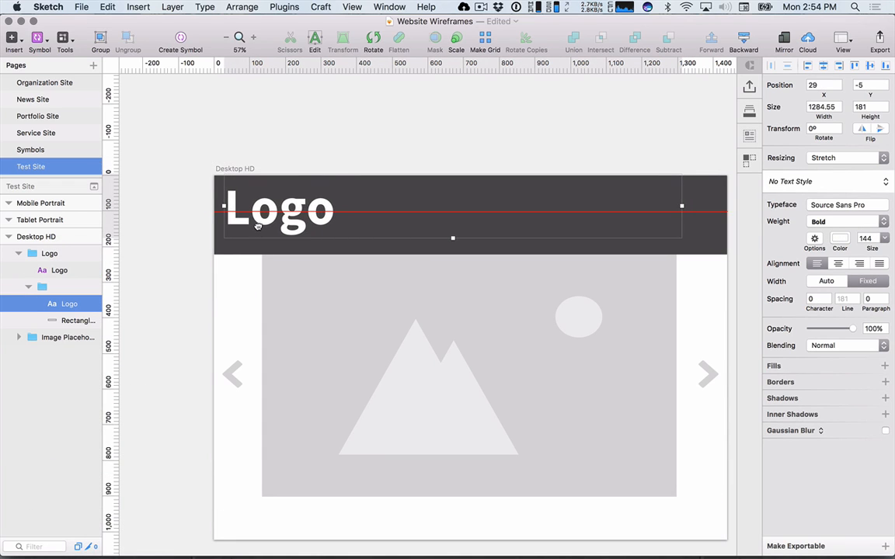
left_click_drag(314, 223, 316, 229)
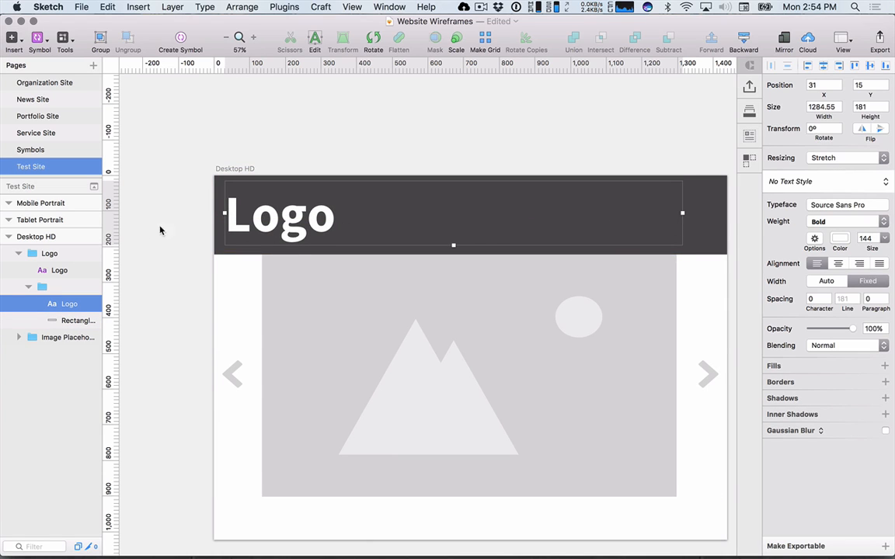
right_click(231, 224)
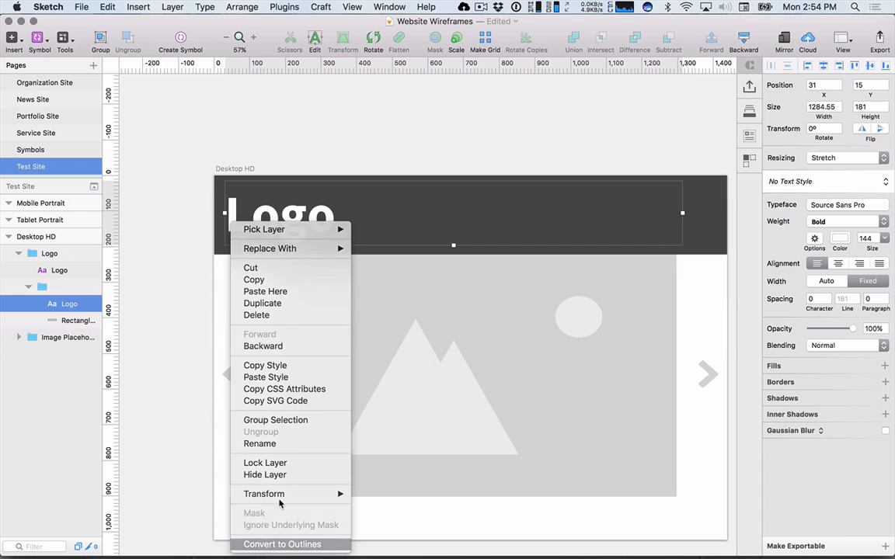
left_click(282, 543)
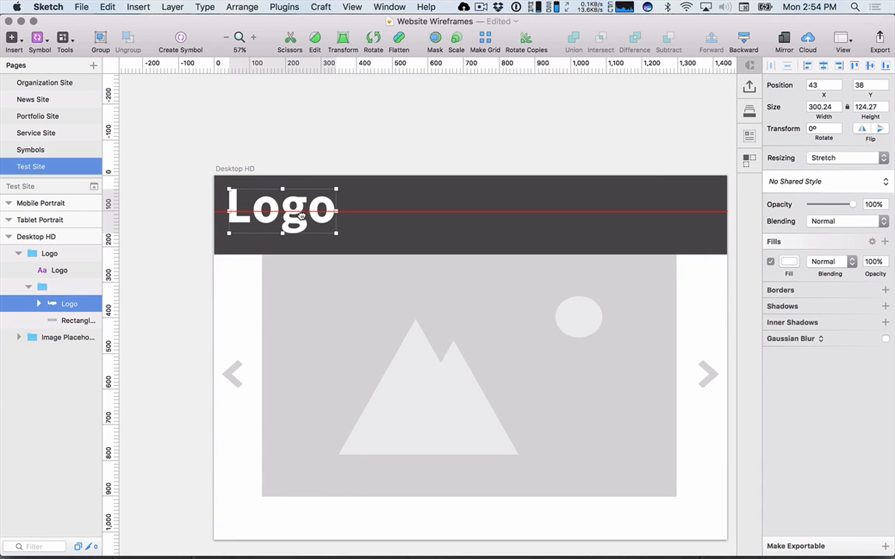
left_click(391, 234)
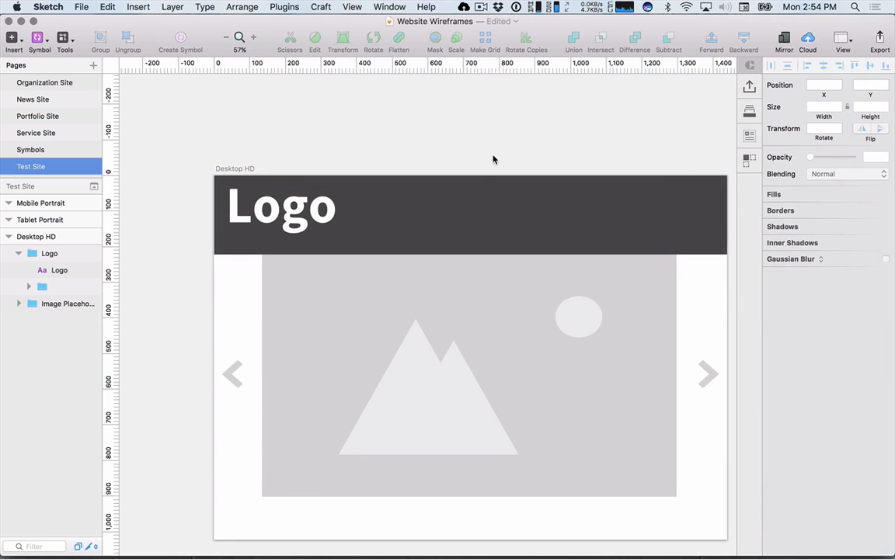
left_click(473, 198)
left_click_drag(471, 165, 472, 174)
left_click(222, 183)
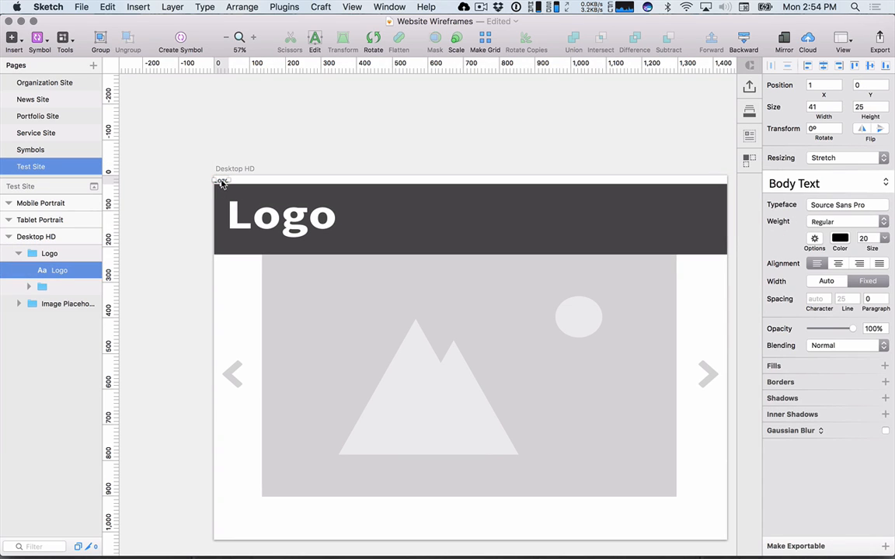
key("Delete")
left_click(401, 197)
key("super+z")
key("super+z")
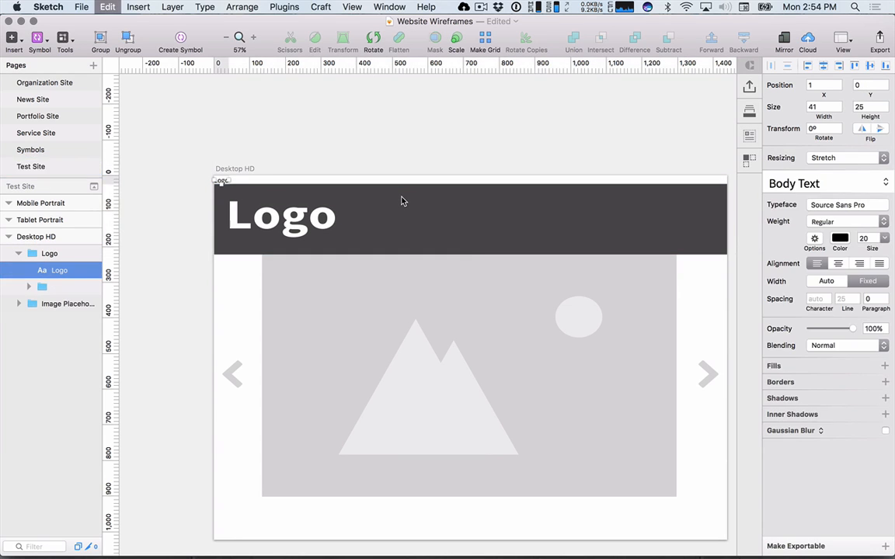
key("super+z")
- Try to move the header bar's background rectangle down to Y 40 and undo the move
double_click(396, 202)
double_click(396, 202)
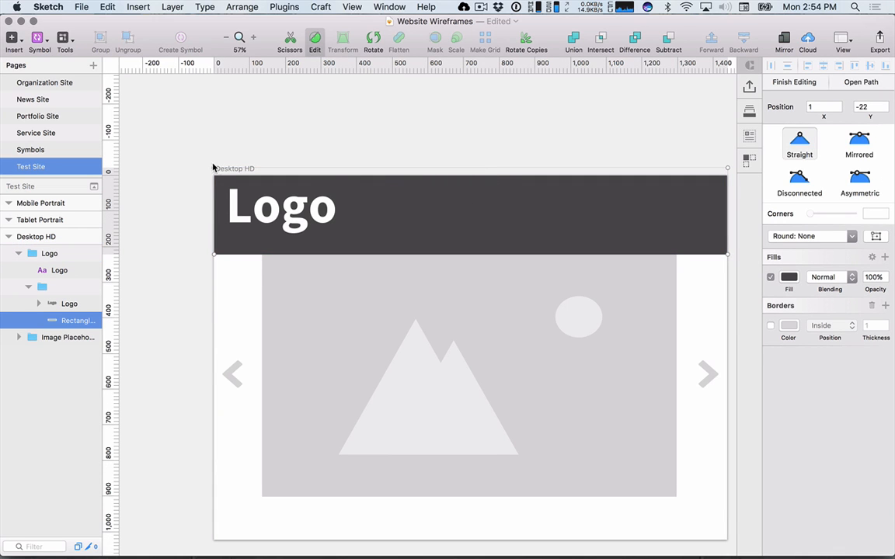
key("Escape")
left_click_drag(403, 204, 402, 231)
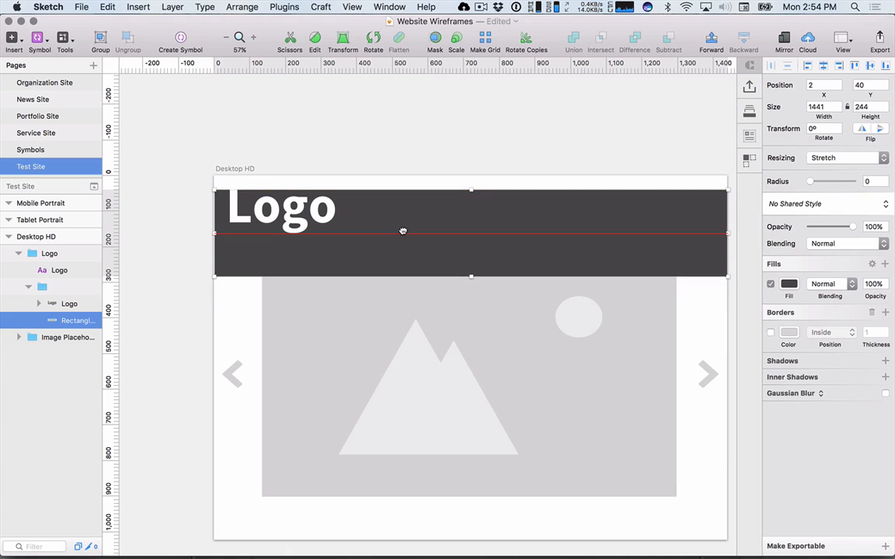
key("super+z")
left_click(144, 155)
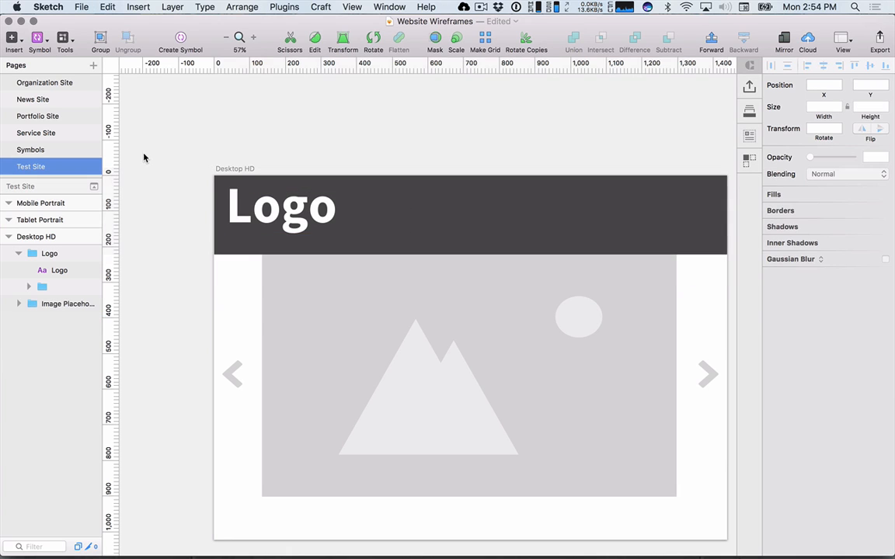
- Delete the small Logo caption text from the Logo group on the Desktop HD artboard
left_click(237, 194)
left_click(395, 224)
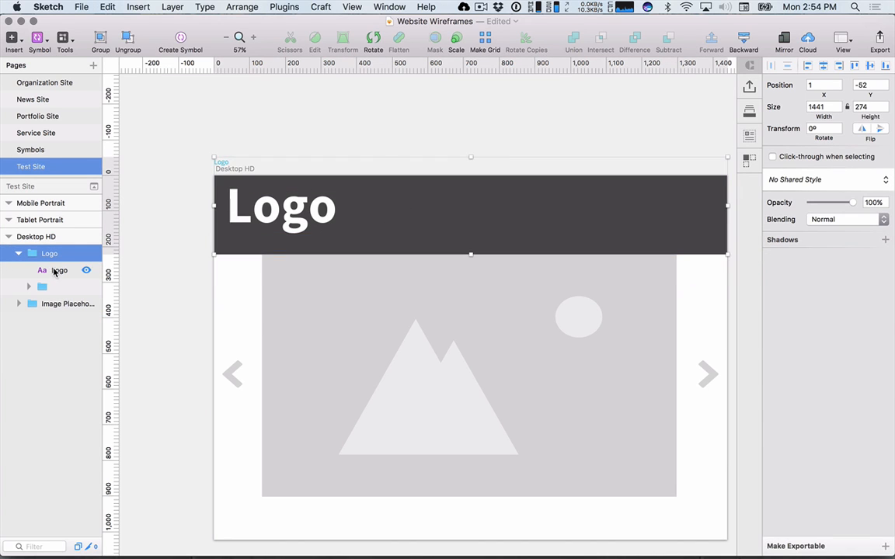
left_click(55, 271)
key("BackSpace")
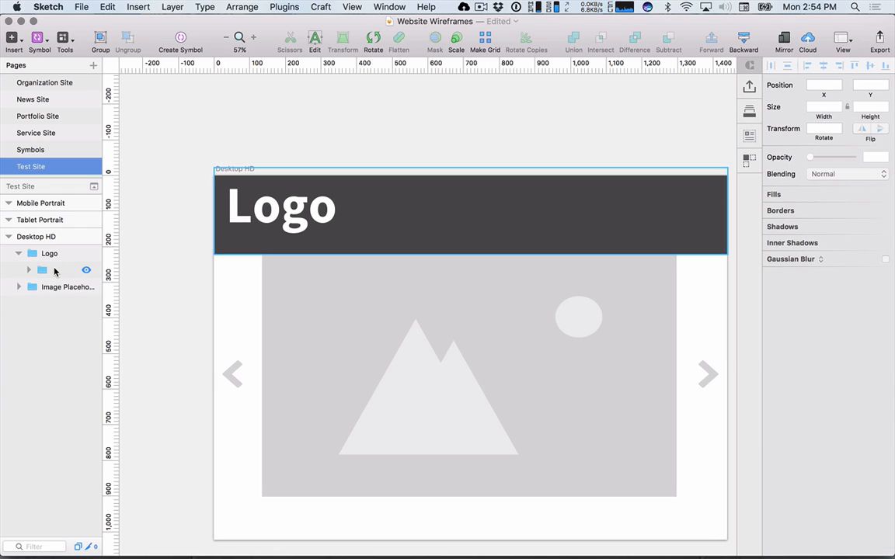
- Bring the upper edge of the header bar's rectangle down to the artboard's top, making it about 1441 × 224 px
left_click(41, 257)
left_click(29, 270)
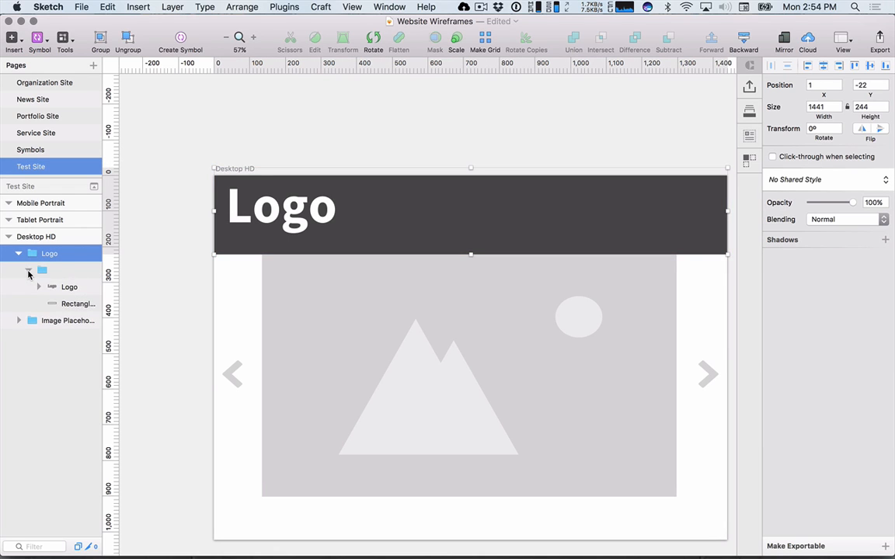
left_click(29, 270)
left_click(35, 270)
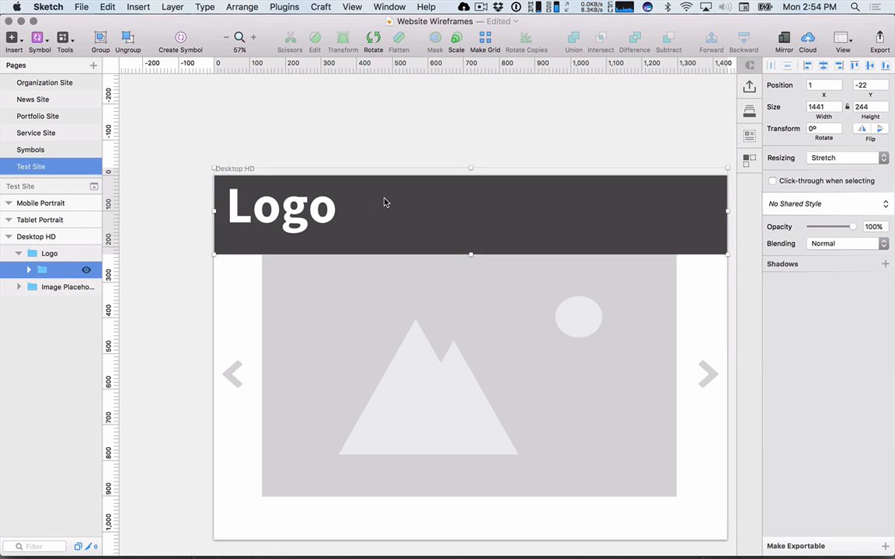
double_click(466, 197)
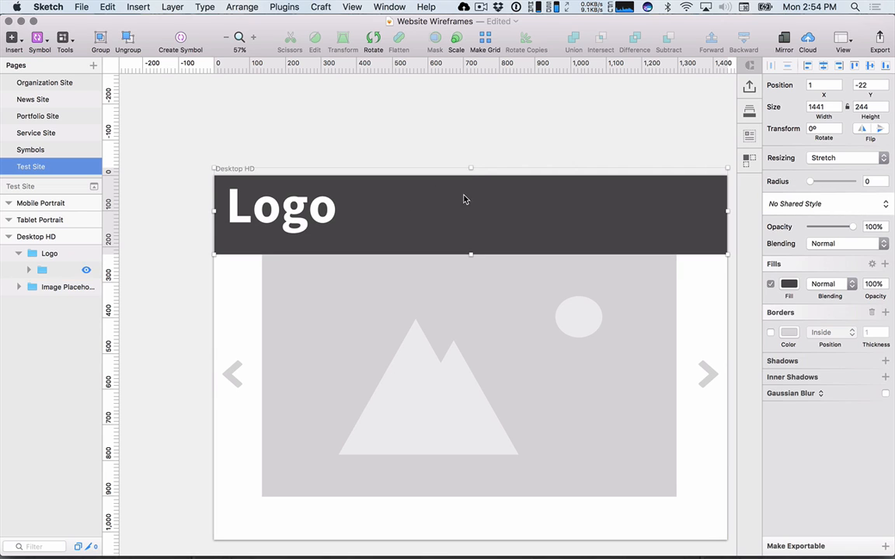
left_click_drag(471, 169, 470, 175)
left_click(455, 150)
- Align the Logo outlines and the header bar's rectangle on their vertical centres
left_click(411, 204)
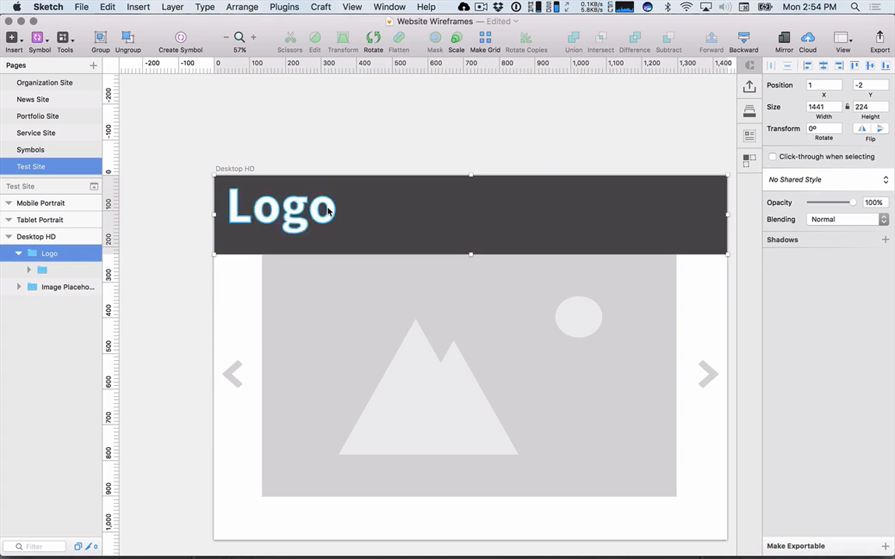
double_click(317, 210)
left_click(590, 201, "shift")
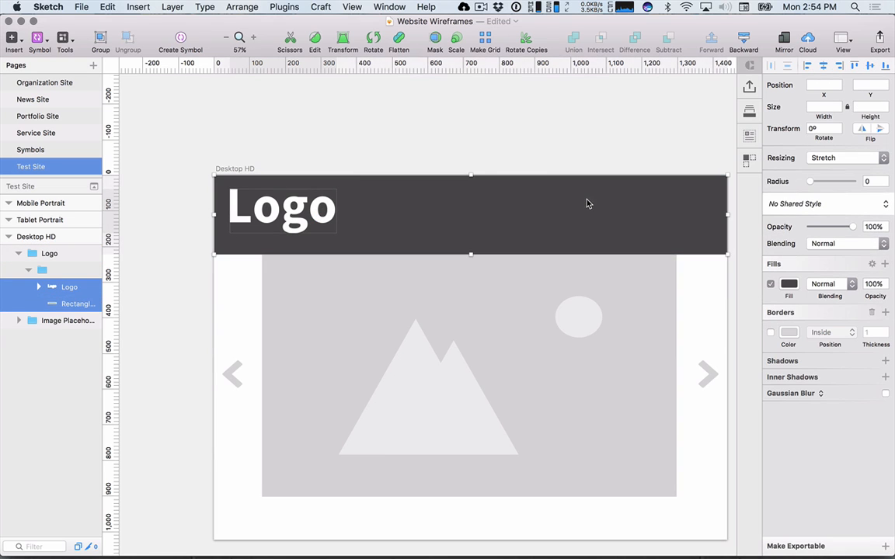
left_click(871, 68)
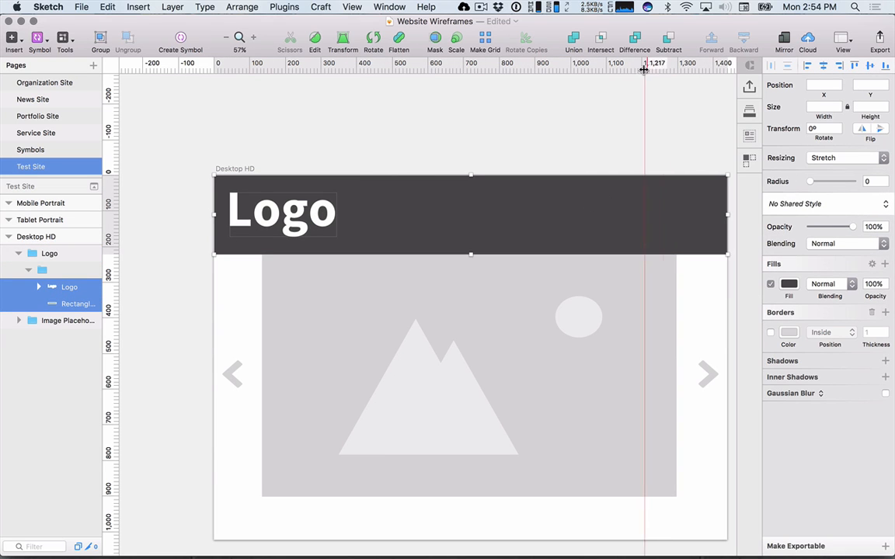
left_click(531, 147)
- Move the carousel image placeholder down to Y 250 to leave a gap below the header bar
left_click_drag(555, 129, 400, 123)
scroll(400, 123, "left", 3)
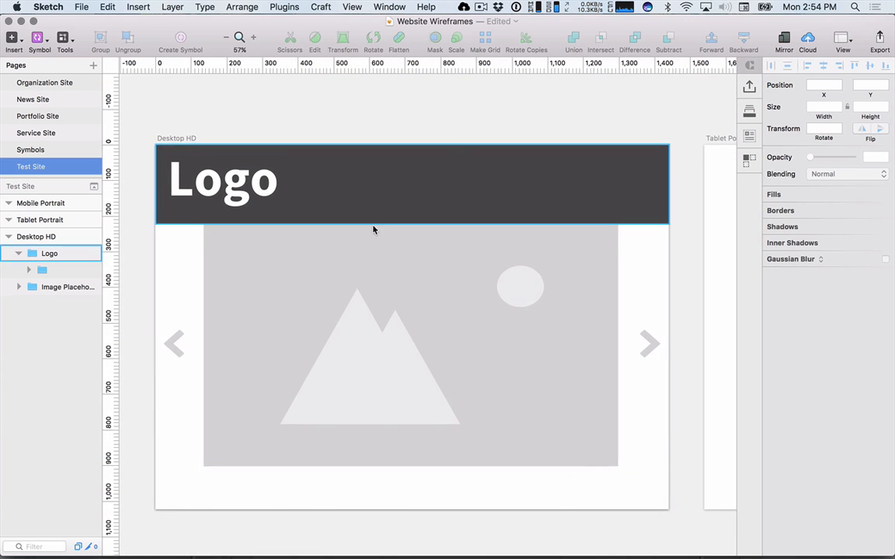
left_click(297, 286)
key("shift+Down")
key("shift+Down")
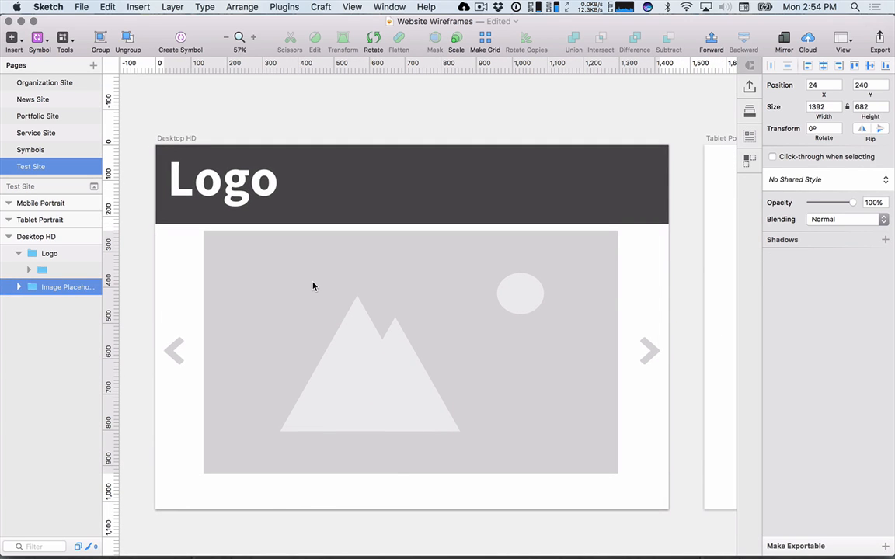
key("shift+Down")
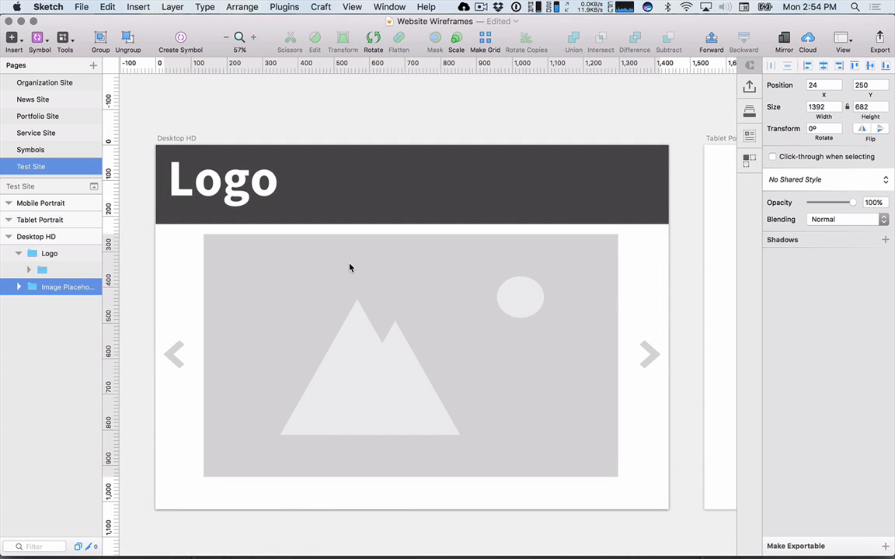
- Try to shorten the header bar's inner group to about 178 px high and undo the resize
left_click(384, 200)
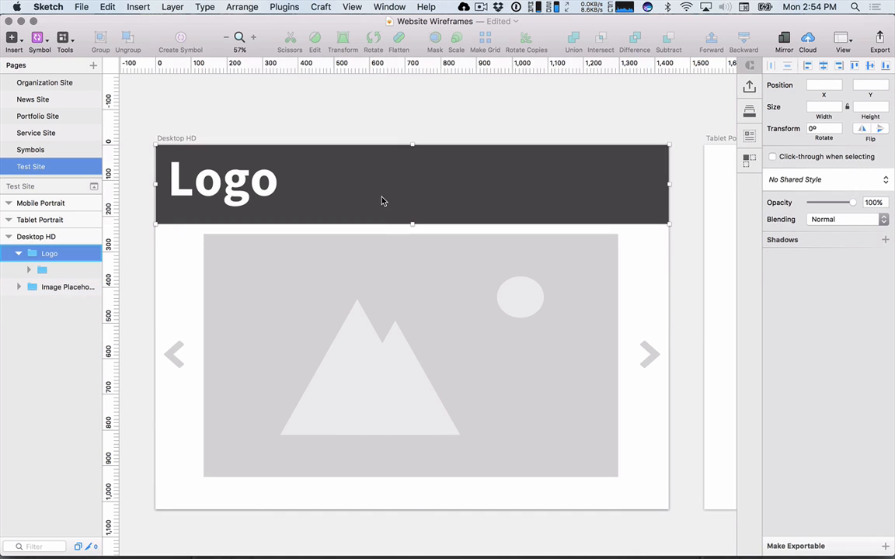
left_click_drag(411, 224, 414, 209)
key("super+z")
double_click(409, 202)
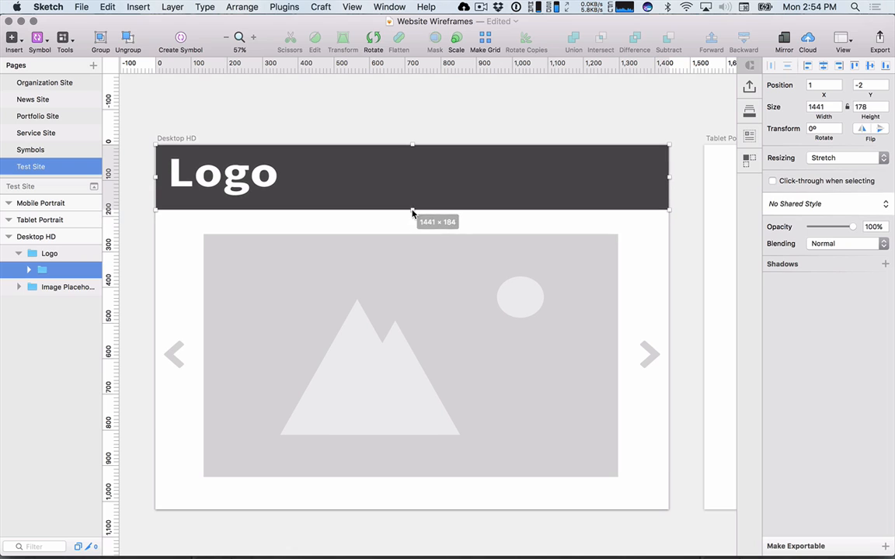
key("super+z")
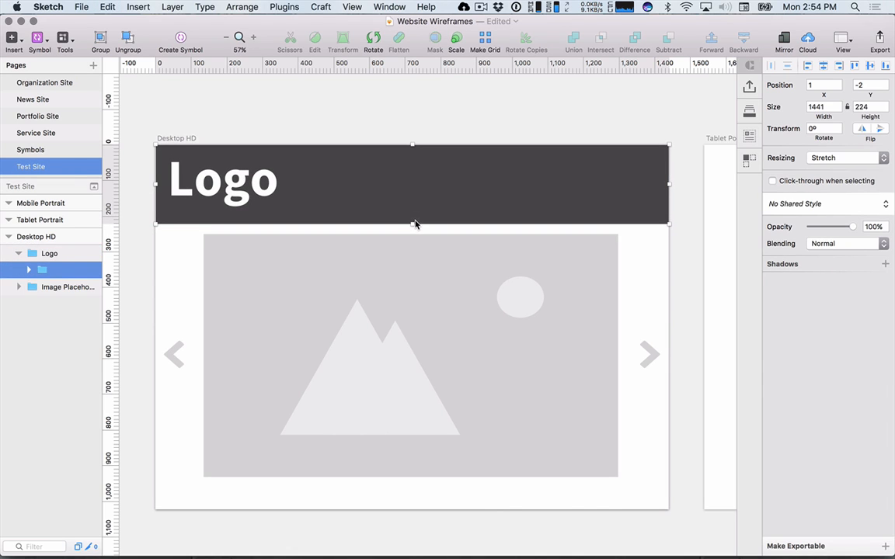
- Shorten the header bar's rectangle to about 124 px high and move the Logo outlines inside it to about X 146, Y 17
double_click(409, 192)
left_click_drag(412, 222, 410, 191)
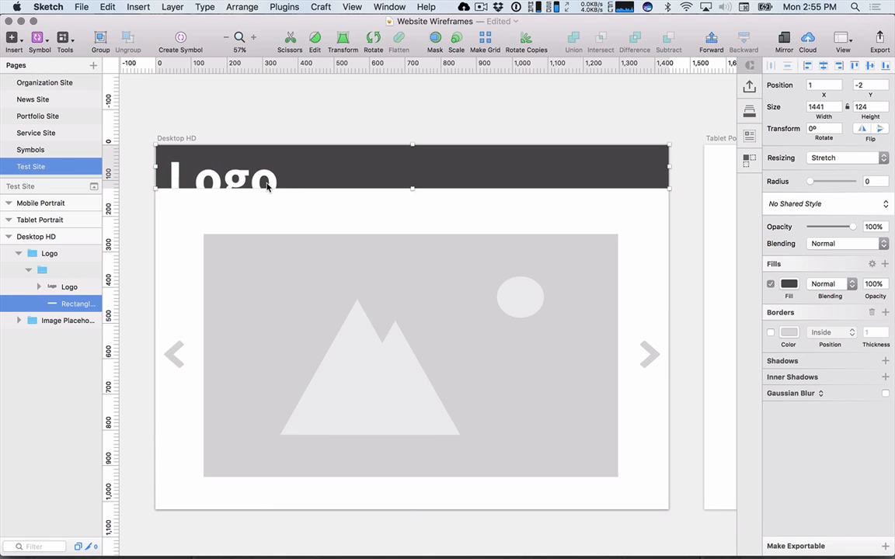
left_click(273, 186)
left_click_drag(273, 186, 275, 164)
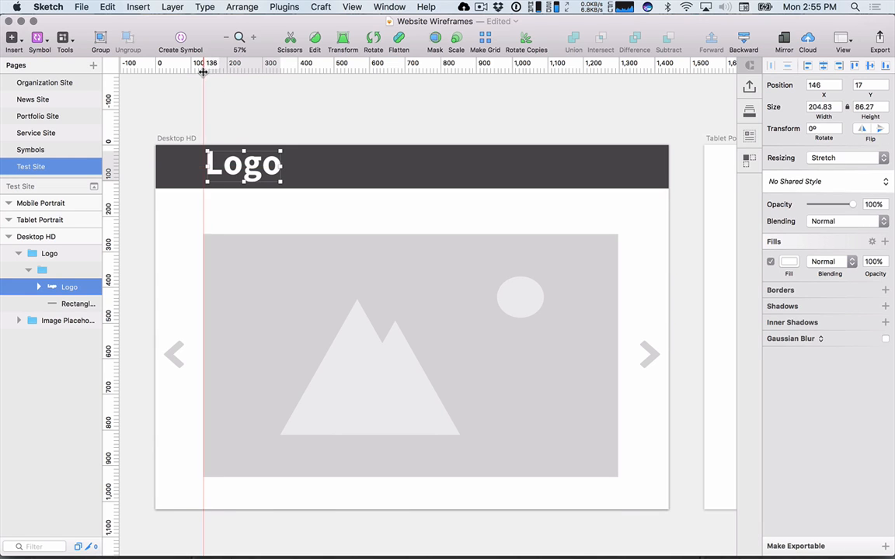
- Add a vertical guide at 135 on the carousel image's left edge and align the Logo outlines to it at X 136, Y 21
left_click(202, 73)
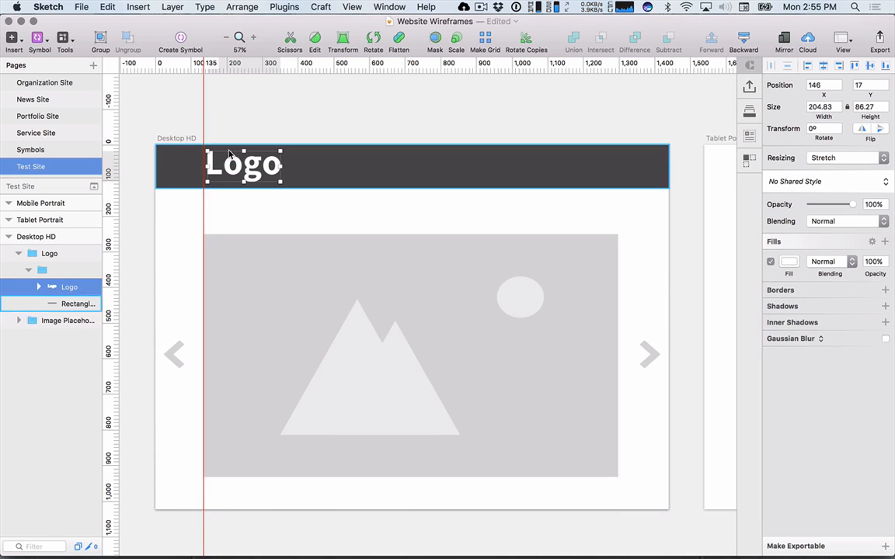
left_click_drag(236, 169, 230, 167)
scroll(236, 172, "up", 5)
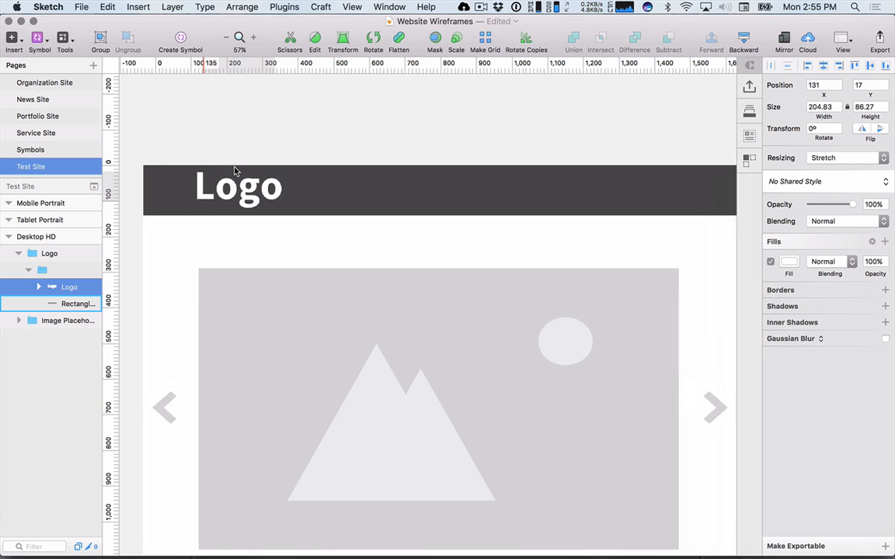
left_click_drag(258, 207, 263, 207)
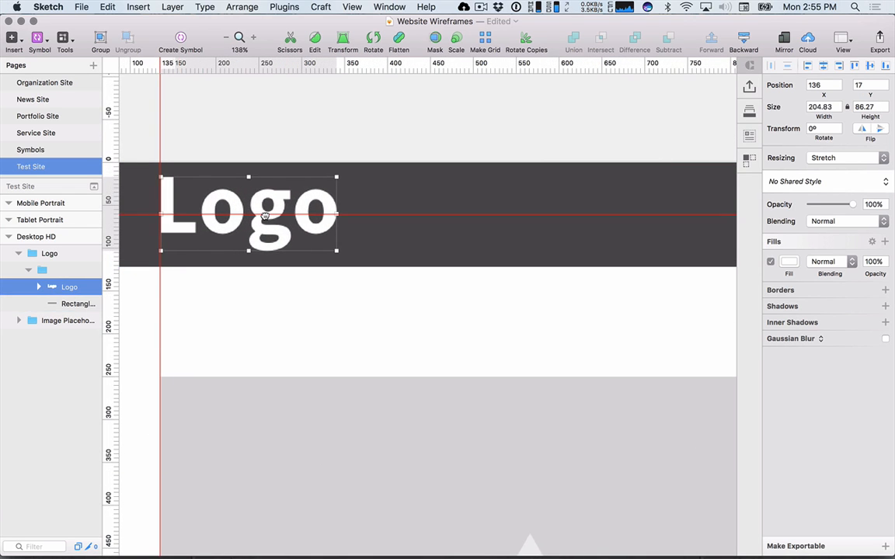
key("Down")
key("Down")
key("Down")
left_click(289, 119)
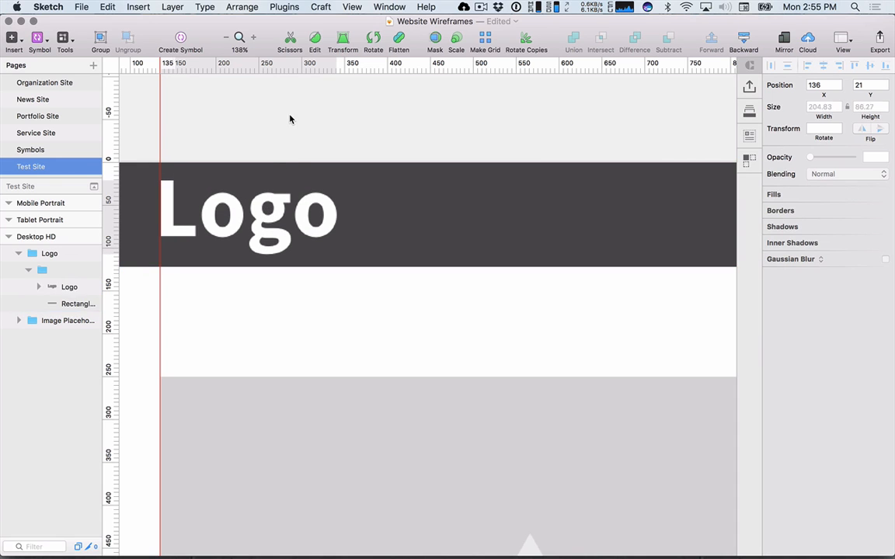
- Move the carousel image placeholder up to about Y 148 under the header bar and centre it horizontally on the artboard
scroll(272, 281, "down", 8)
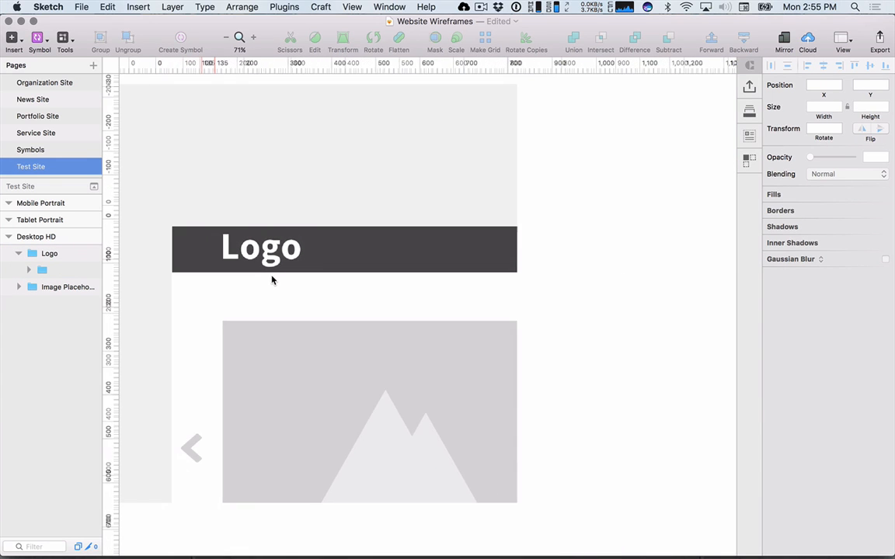
left_click_drag(320, 200, 313, 139)
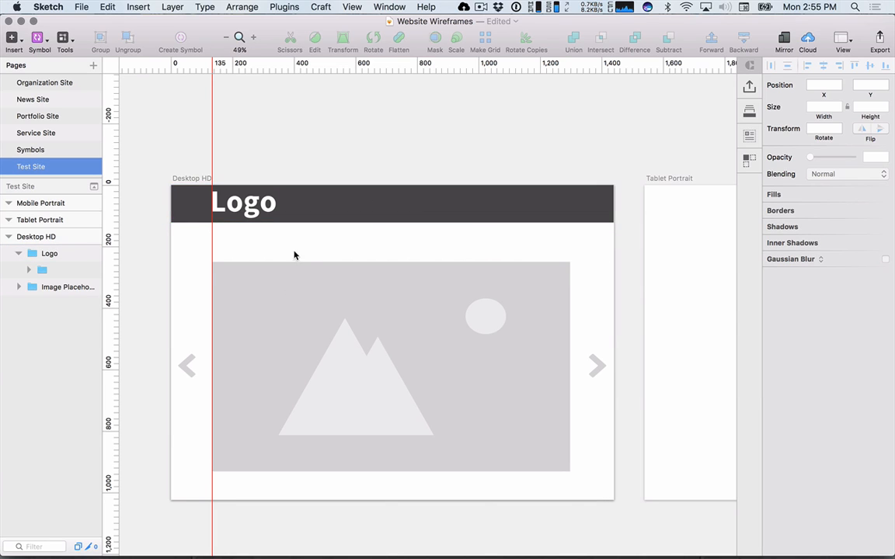
left_click_drag(287, 266, 290, 258)
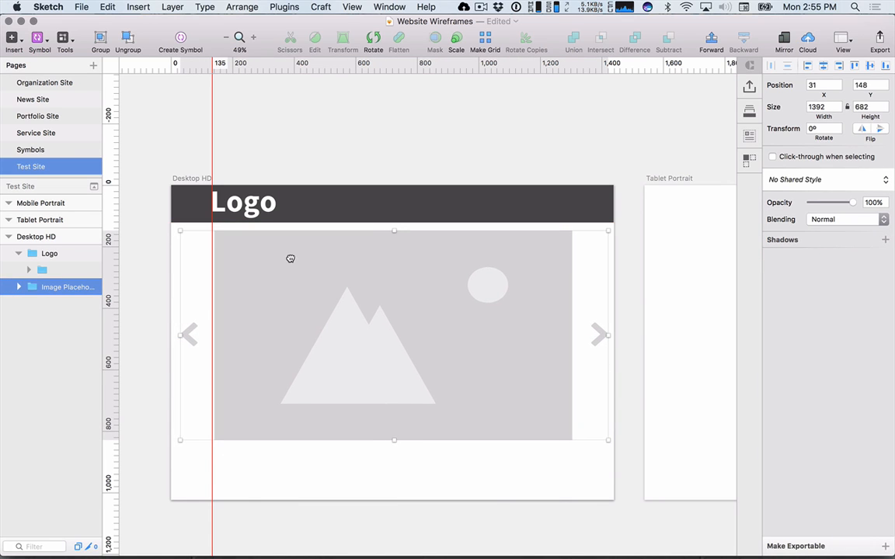
left_click(824, 67)
left_click(612, 122)
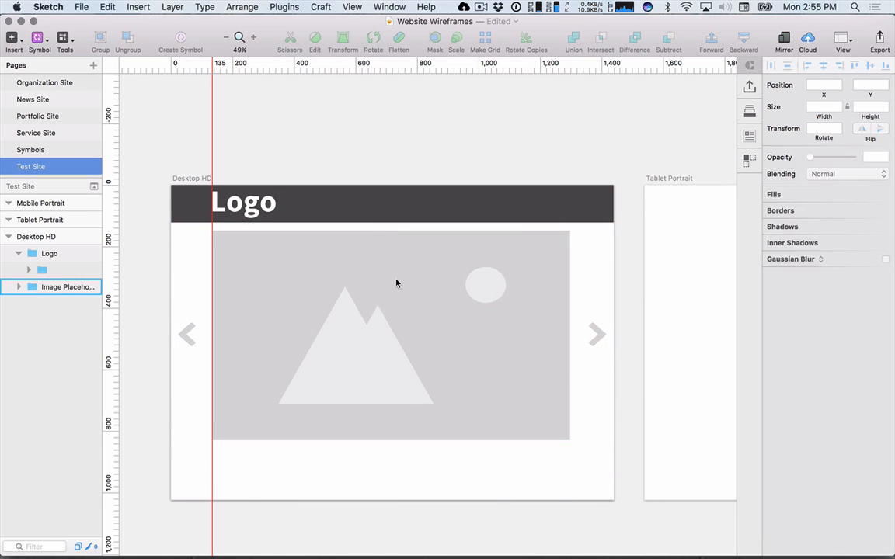
- Add a vertical guide at 1,299 on the carousel image's right edge and extend the Desktop HD artboard downward
left_click(571, 65)
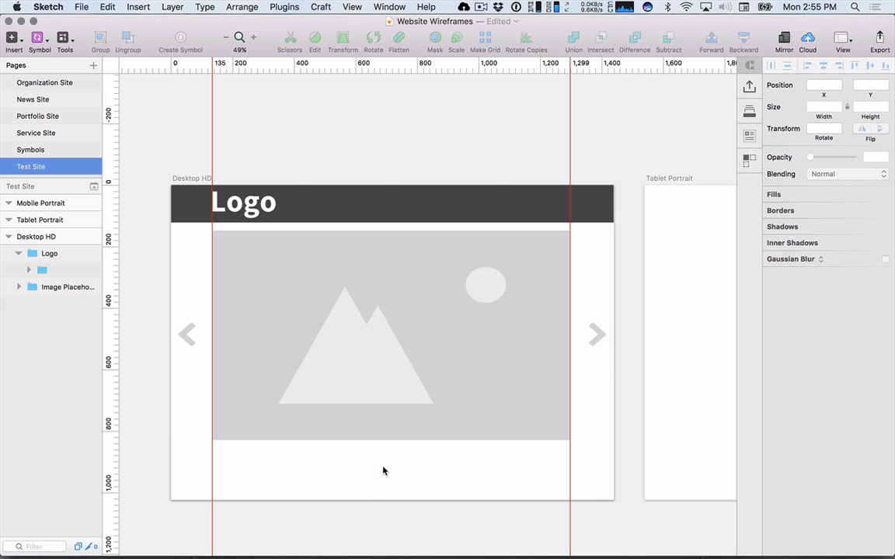
left_click(195, 180)
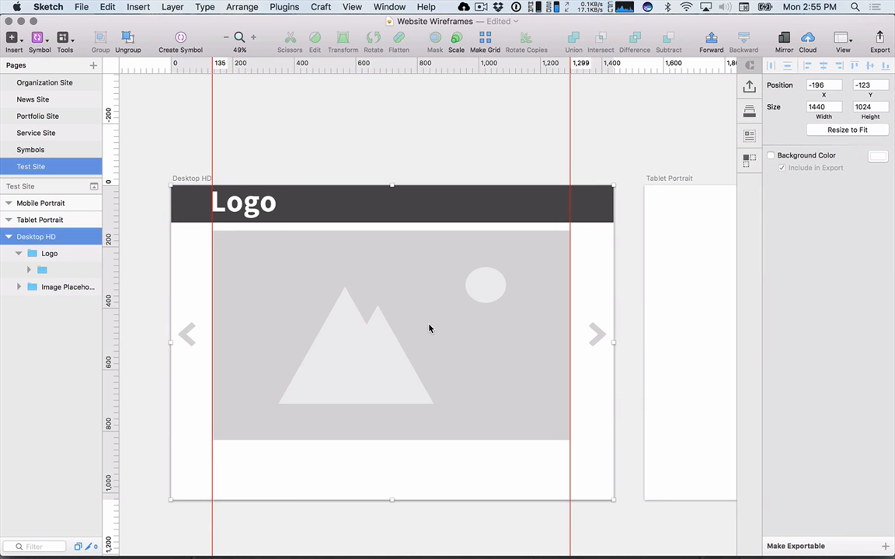
scroll(437, 323, "down", 2)
scroll(437, 323, "down", 3)
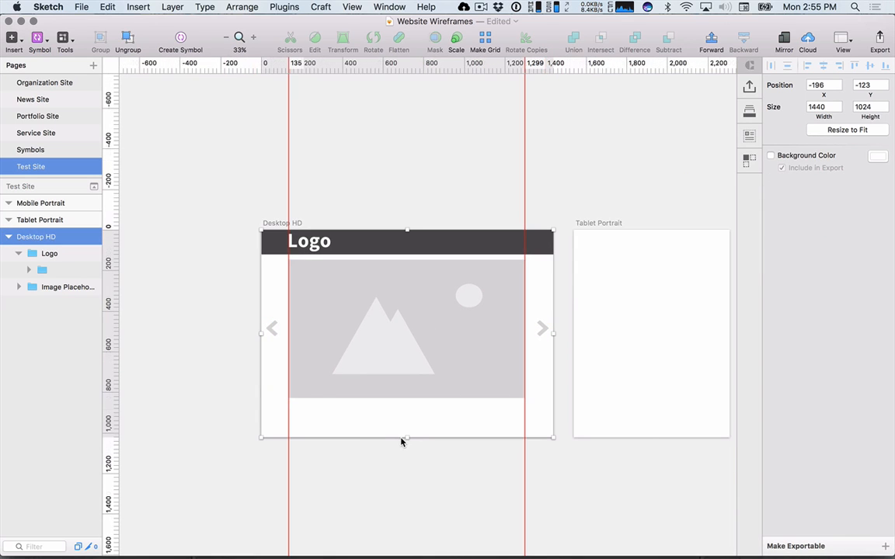
left_click_drag(407, 437, 407, 529)
left_click(437, 173)
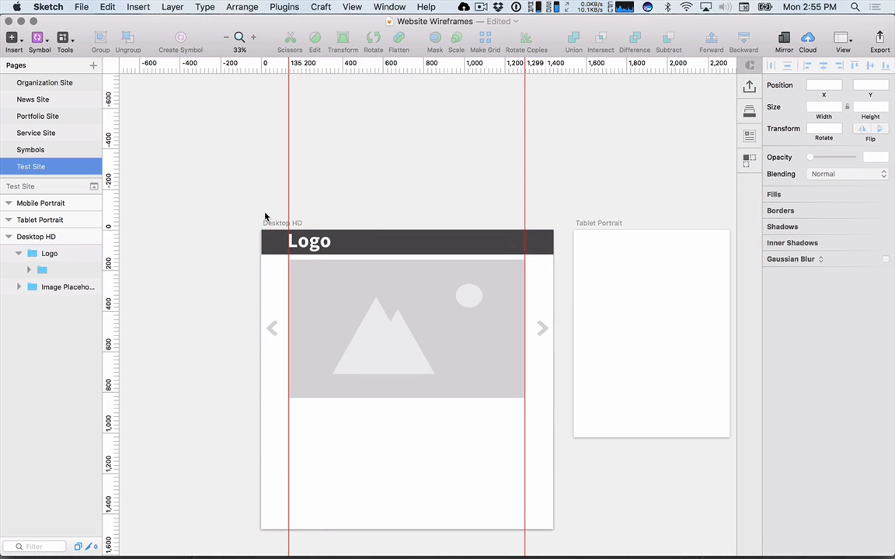
- Switch to the wireframe kit document and copy the Nav symbol under "Nav bar with dropdown" on the Header artboard
key("super+Tab")
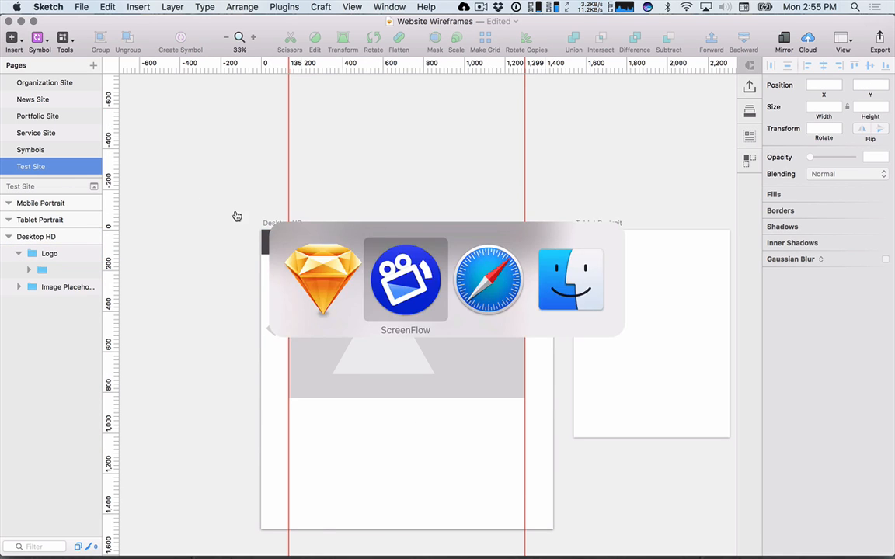
key("ctrl+Up")
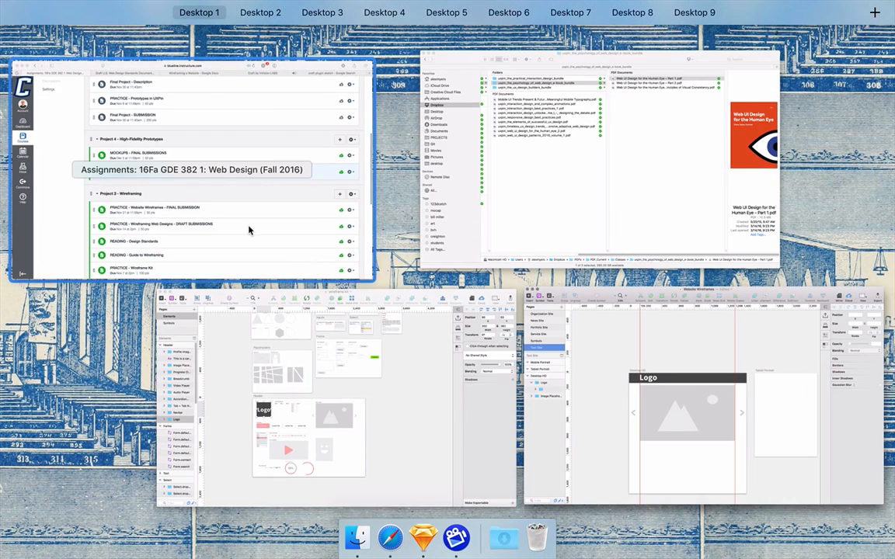
left_click(375, 390)
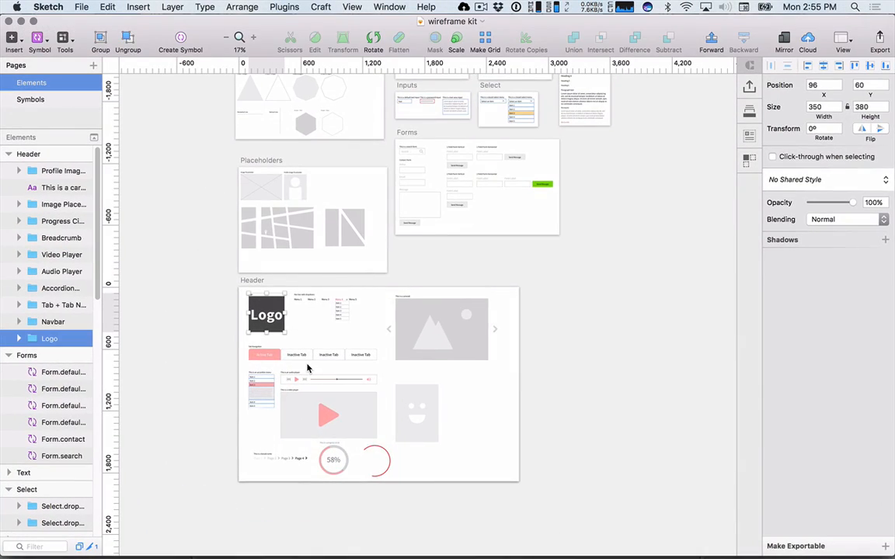
scroll(308, 368, "up", 5)
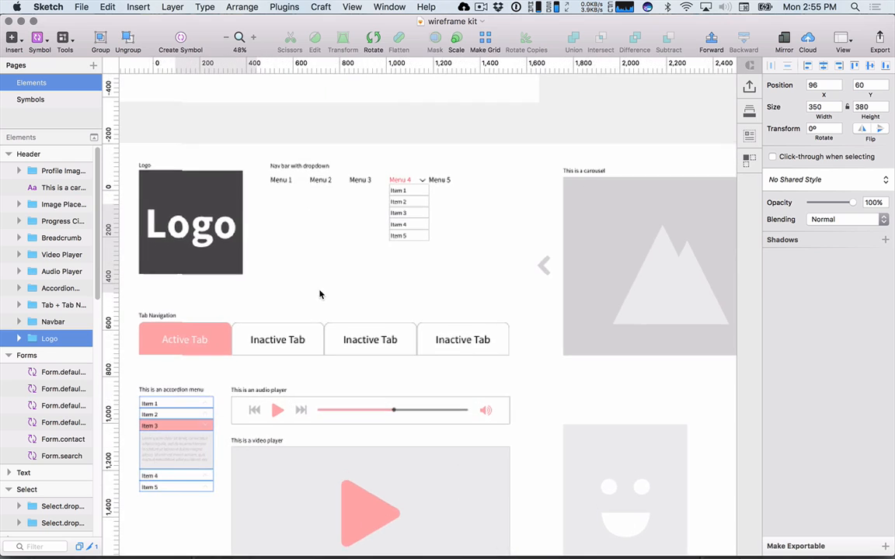
scroll(319, 294, "up", 4)
double_click(282, 263)
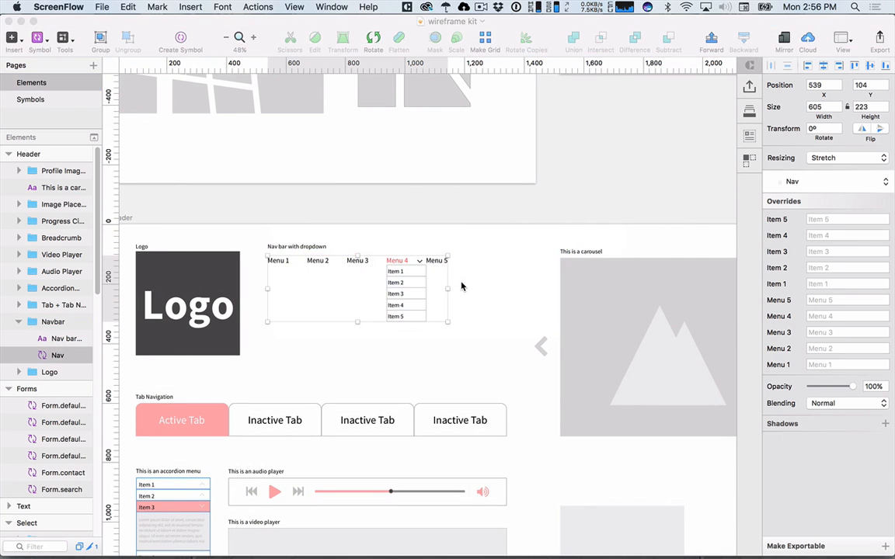
- Paste the Nav symbol onto the Desktop HD artboard of Website Wireframes and move it to about X 490, Y 60
key("ctrl+Up")
left_click(372, 349)
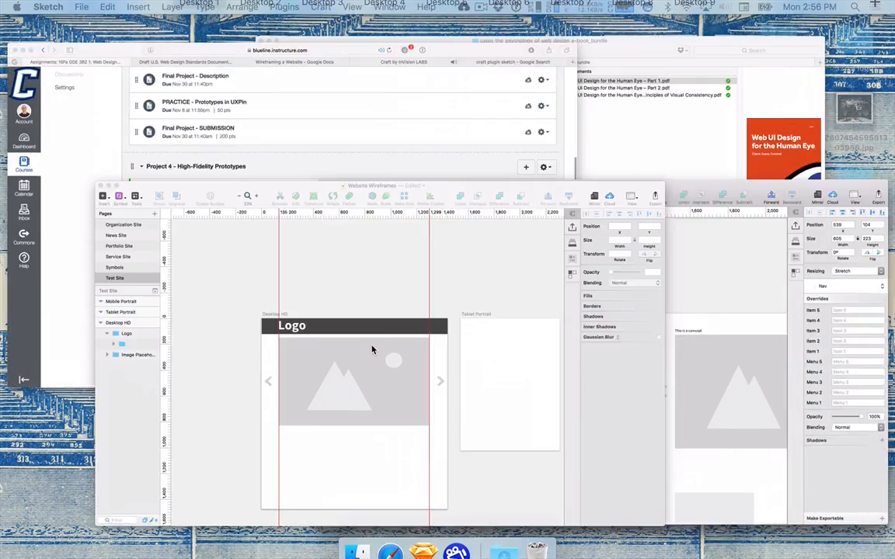
key("super+v")
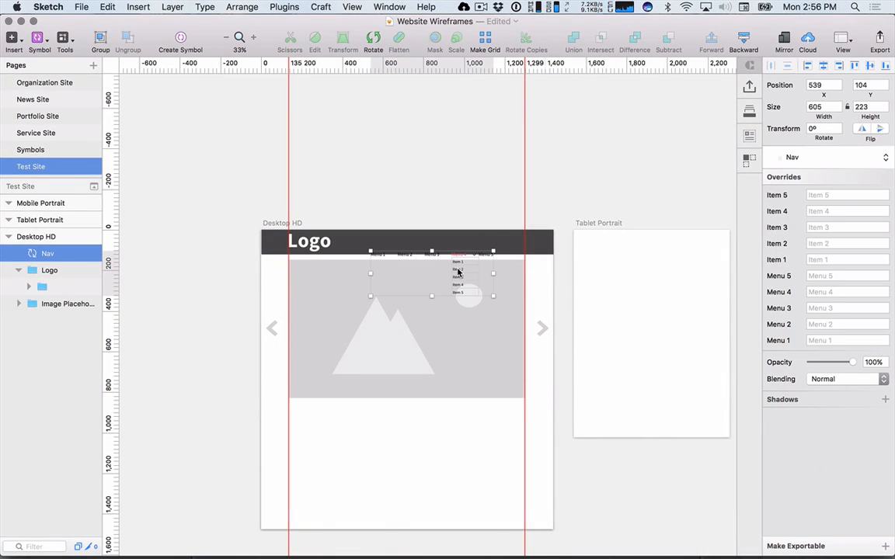
left_click_drag(457, 272, 447, 263)
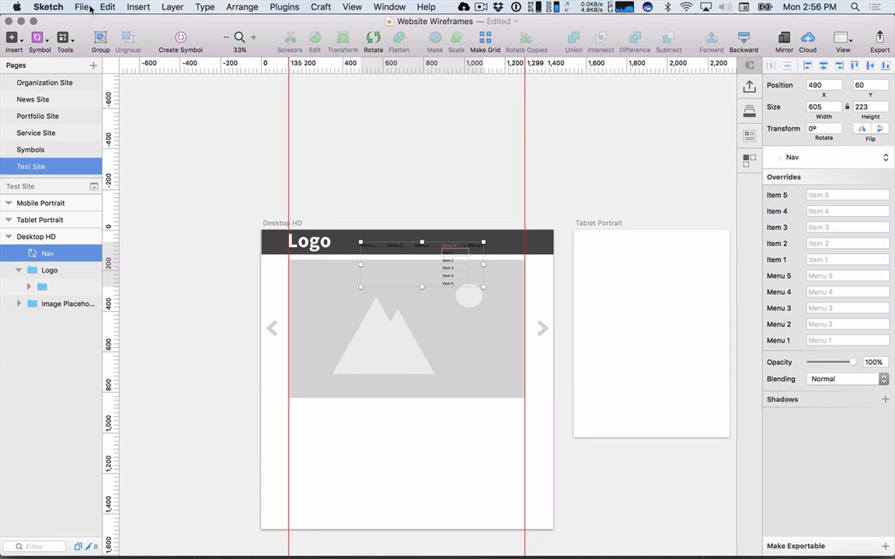
- Copy the wireframe kit's Symbols page into the page list of the Website Wireframes document
left_click(37, 38)
left_click(156, 95)
key("super+Tab")
key("super+Tab")
key("ctrl+Up")
left_click(295, 369)
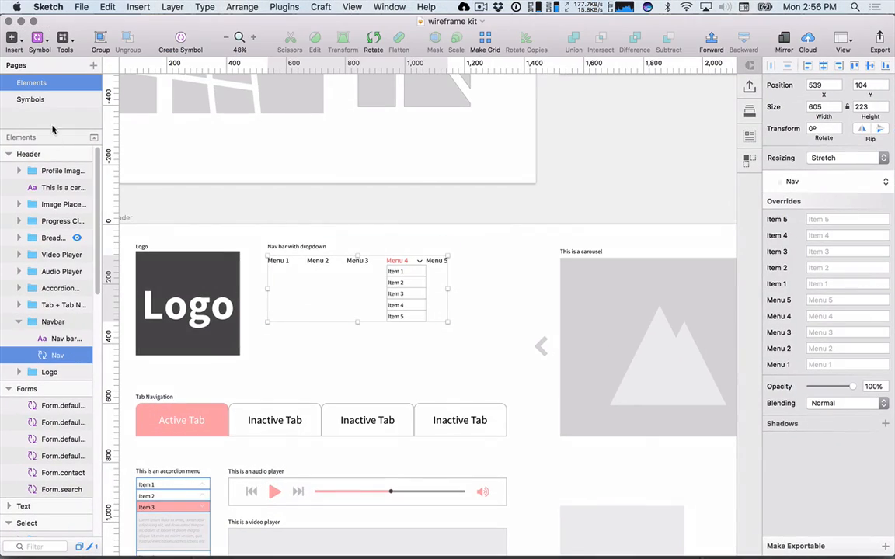
left_click(42, 99)
right_click(45, 100)
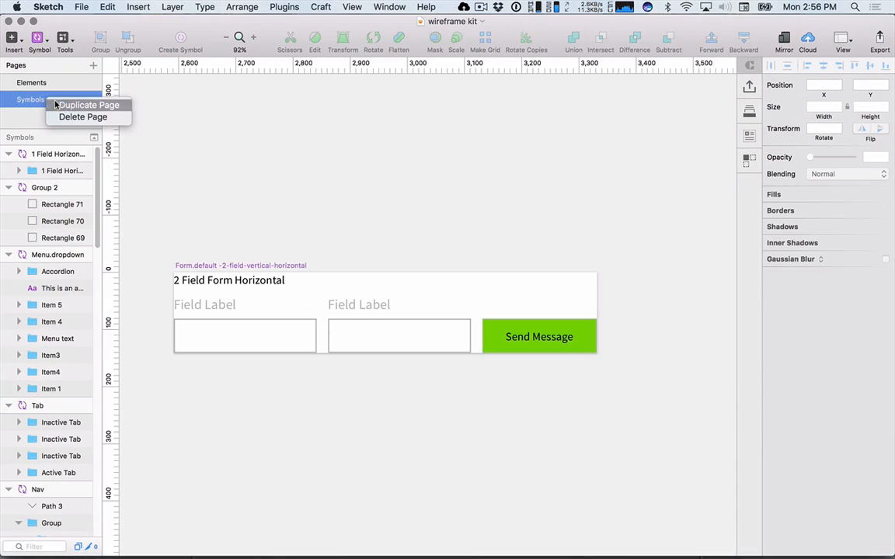
left_click(44, 106)
left_click_drag(97, 22, 418, 45)
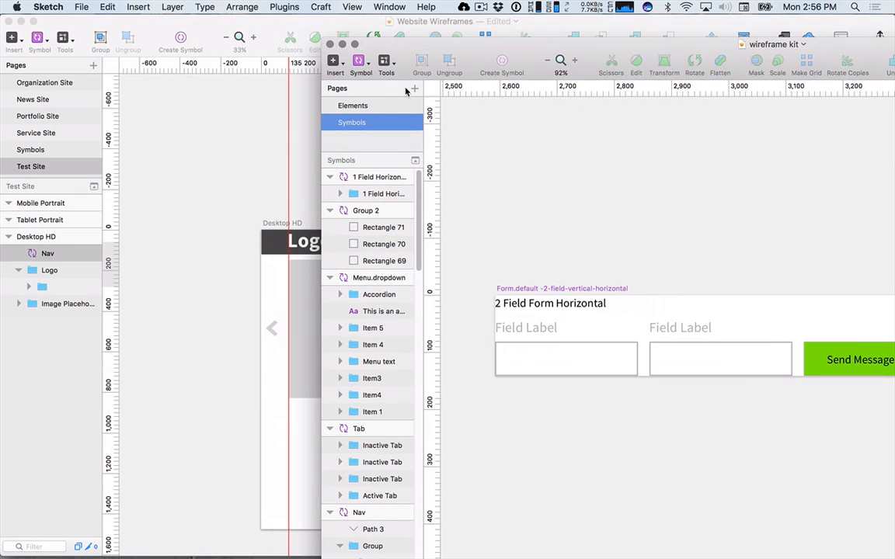
left_click_drag(332, 117, 61, 166)
- Examine the symbols on the imported page and compare them with the document's original Symbols page
left_click(43, 171)
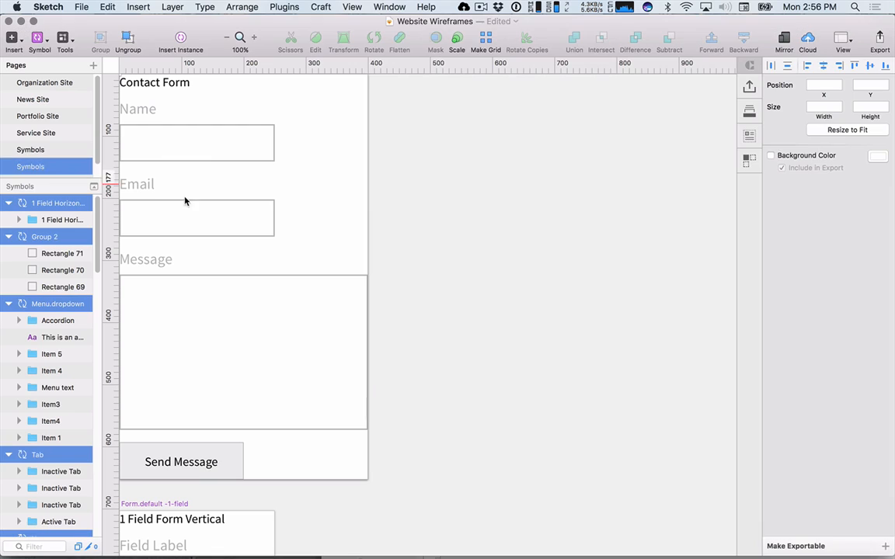
scroll(501, 328, "down", 3)
scroll(501, 326, "down", 4)
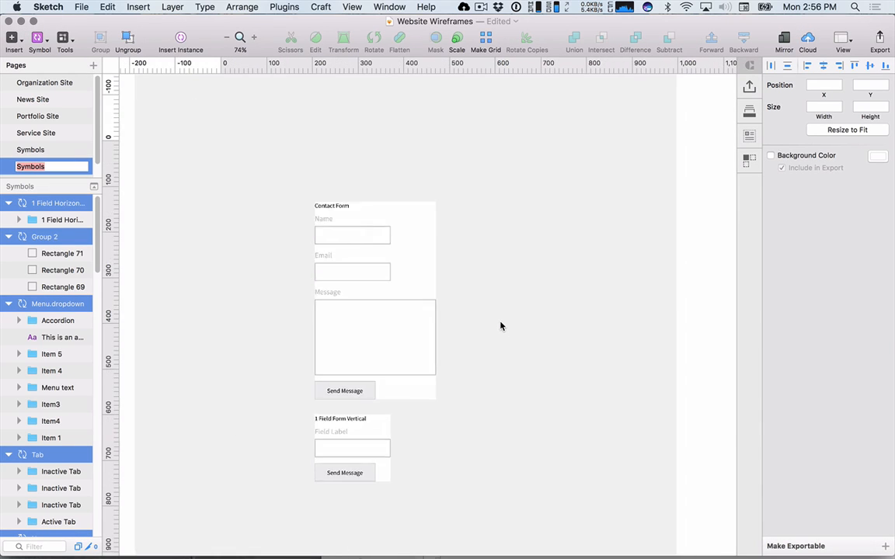
left_click_drag(518, 358, 429, 244)
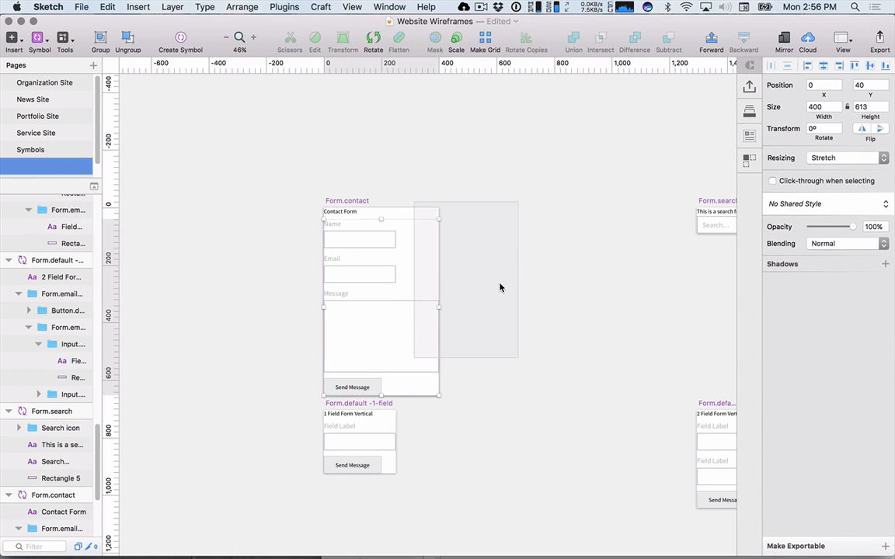
left_click(534, 296)
left_click(50, 155)
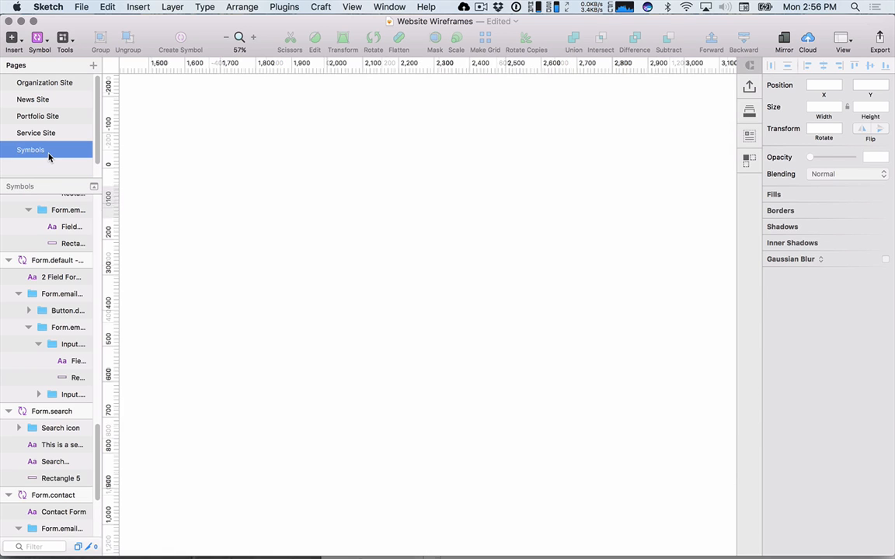
scroll(48, 154, "down", 2)
left_click(48, 155)
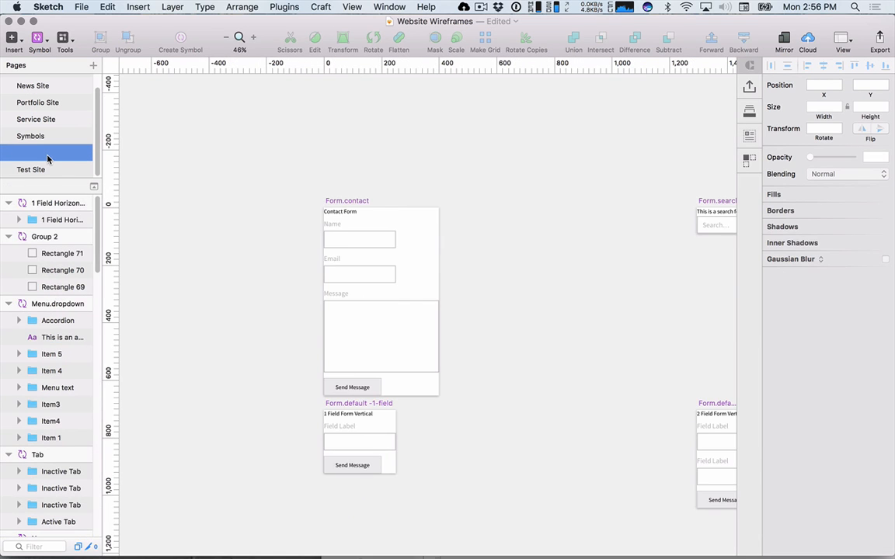
left_click(44, 169)
left_click(44, 135)
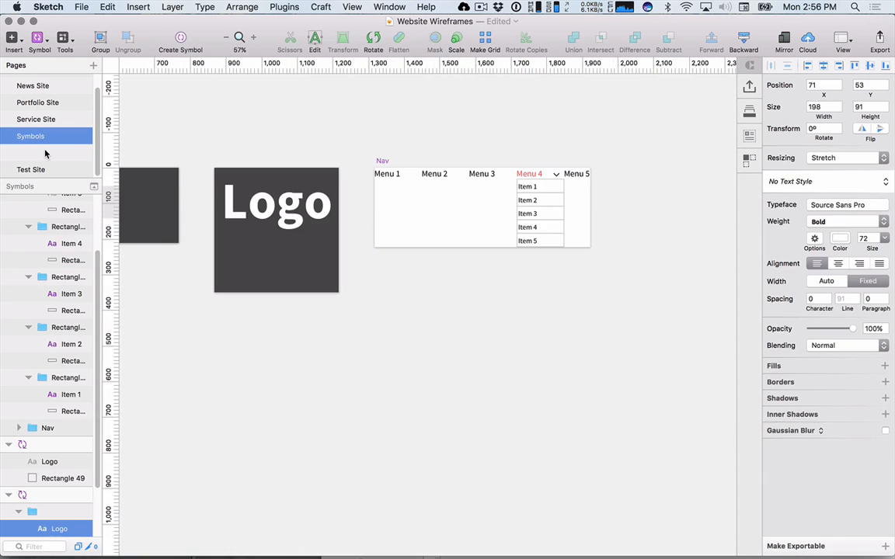
left_click(45, 155)
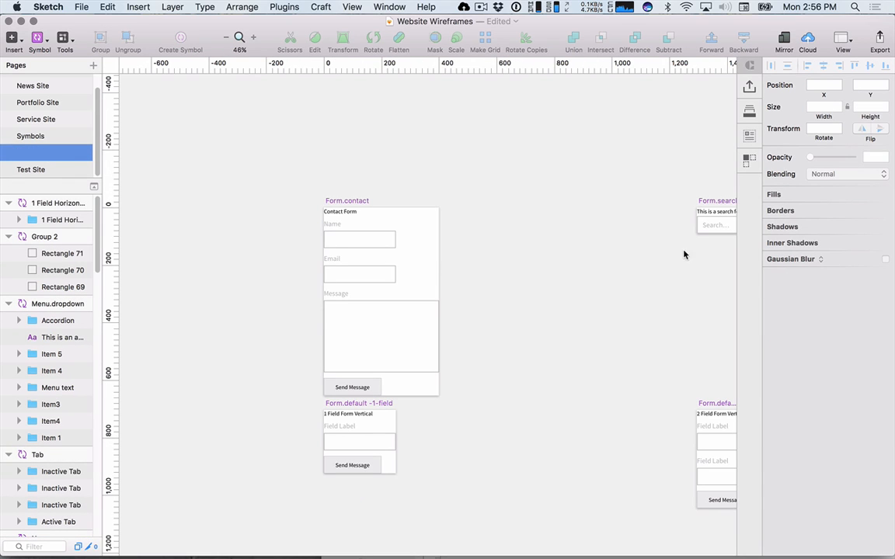
left_click_drag(617, 176, 333, 143)
scroll(587, 309, "down", 5)
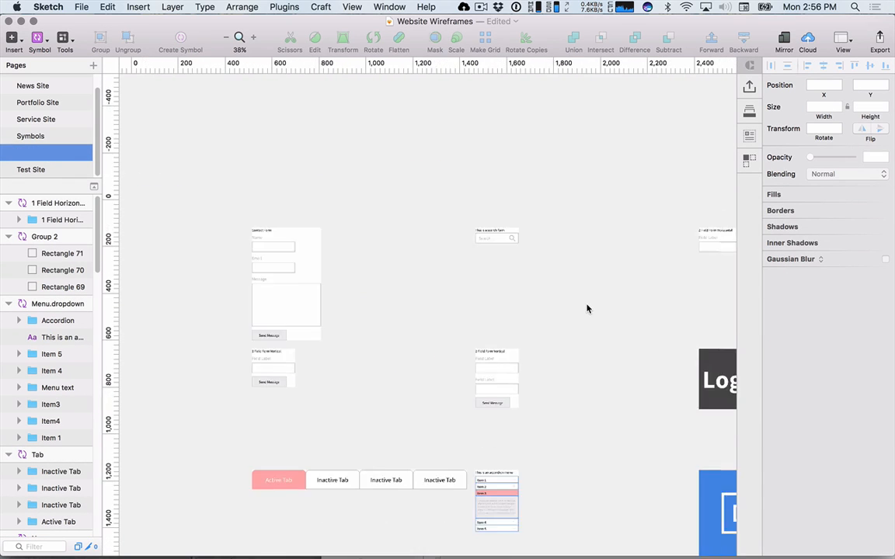
mouse_move(585, 343)
left_mouse_down()
mouse_move(321, 305)
mouse_move(275, 333)
left_mouse_up()
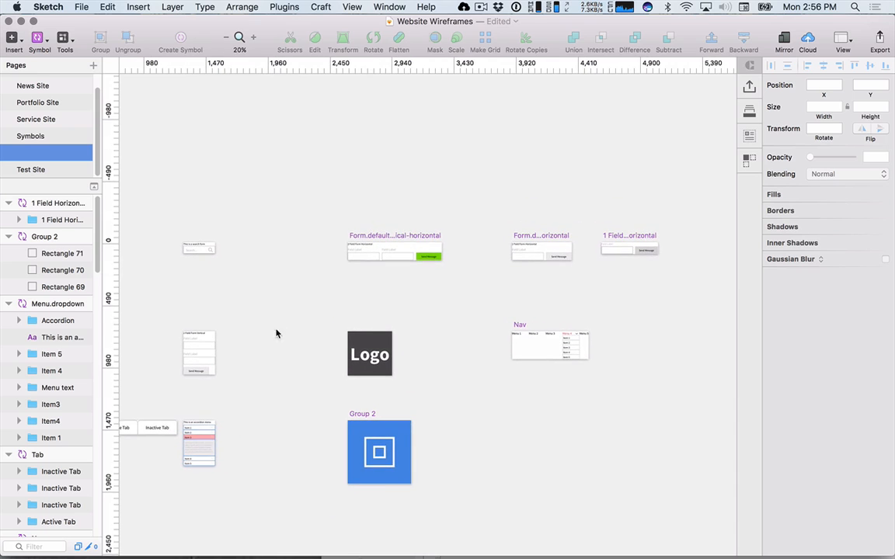
- Return to the Test Site page and review the symbols available for insertion
left_click(31, 170)
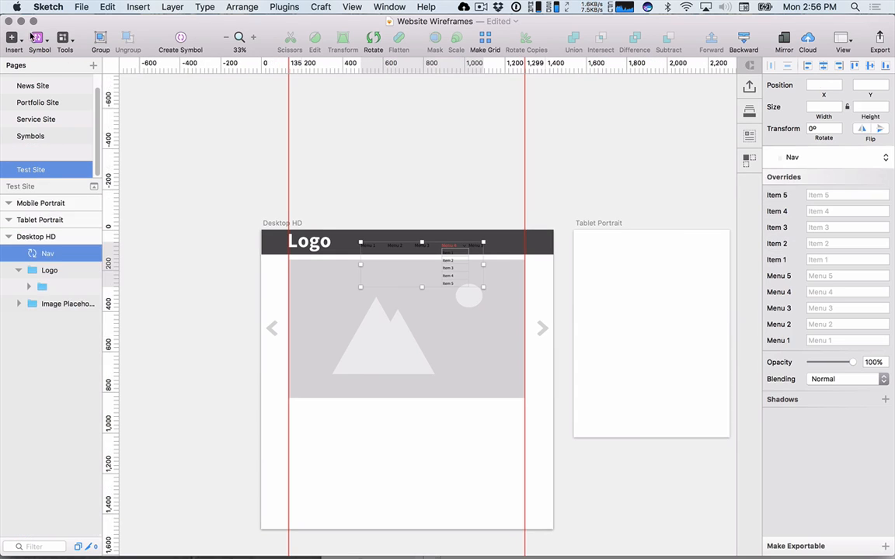
left_click(45, 37)
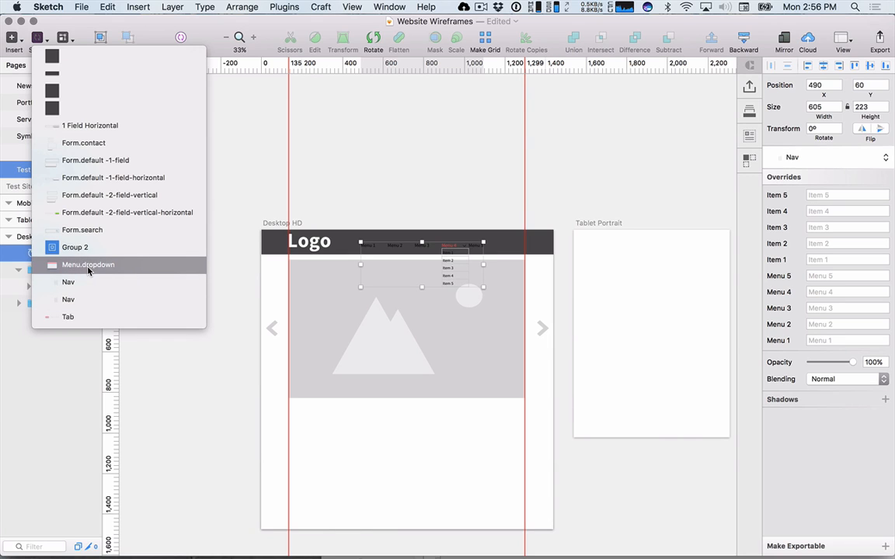
left_click(132, 264)
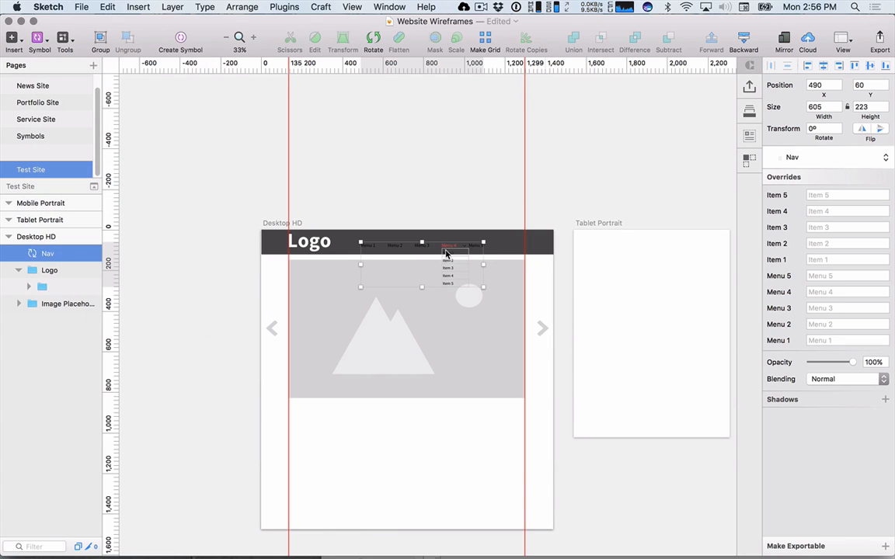
- Enlarge the Nav symbol to about 818 × 302 px and position it in the header bar at X 474, Y 50
left_click_drag(446, 249, 524, 271)
left_click_drag(475, 242, 485, 256)
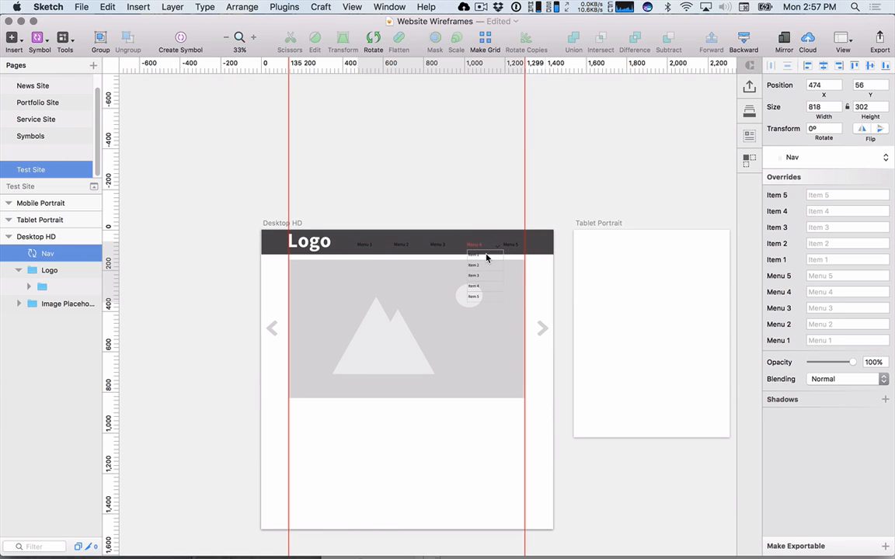
key("Up")
key("Up")
key("Up")
- Detach the Nav instance in the Desktop HD header from its symbol
right_click(438, 247)
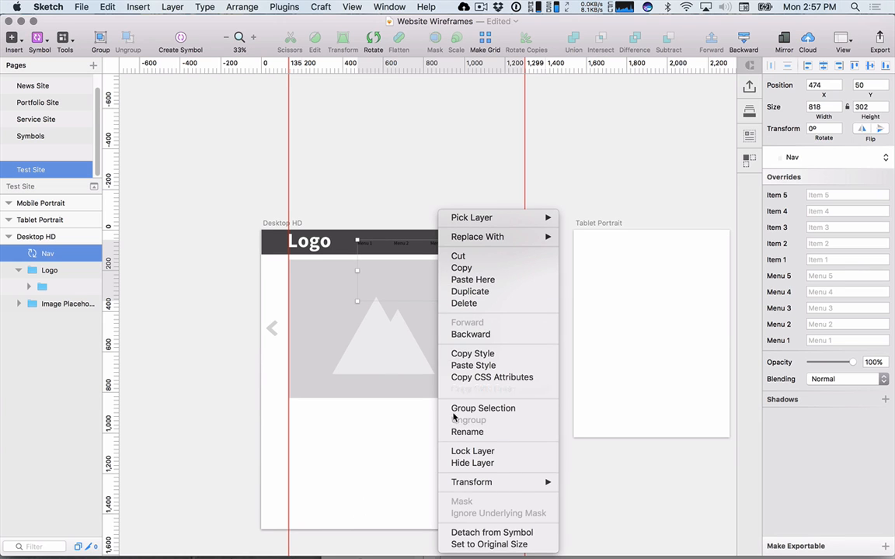
left_click(461, 530)
scroll(405, 270, "up", 10)
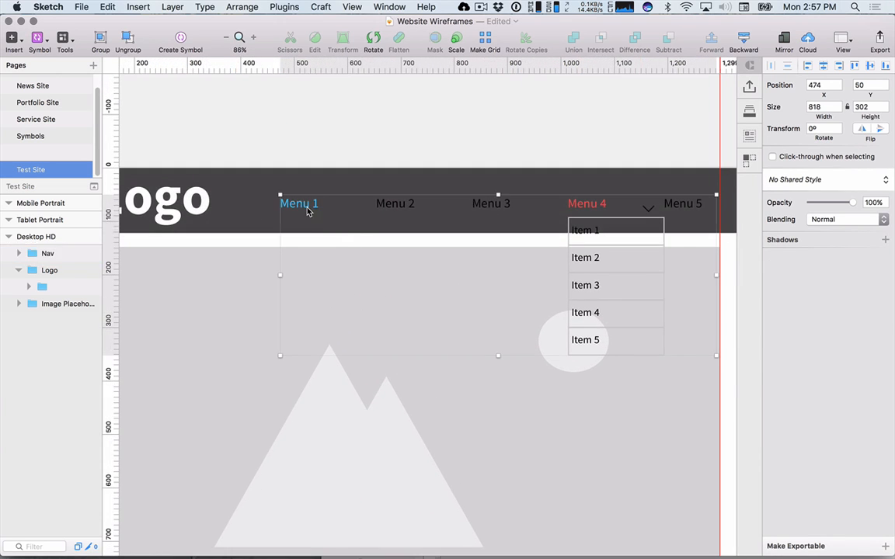
- Create a text style named Menu Style from the Menu 1 label and set the label's colour to white, FFFFFF
double_click(304, 204)
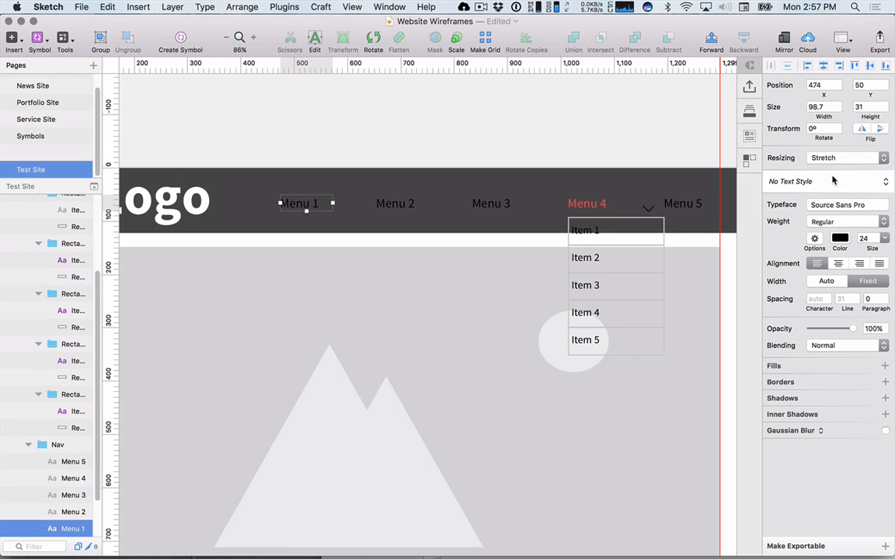
left_click(860, 182)
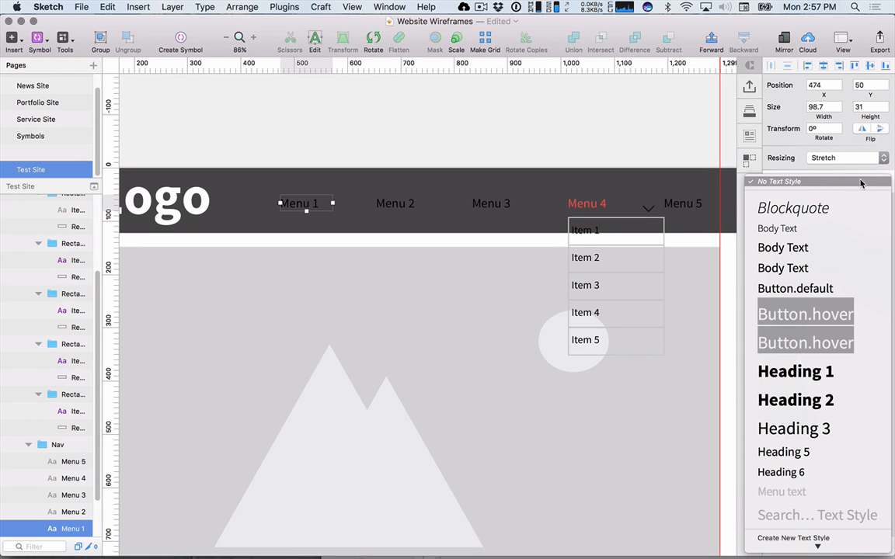
left_click(825, 539)
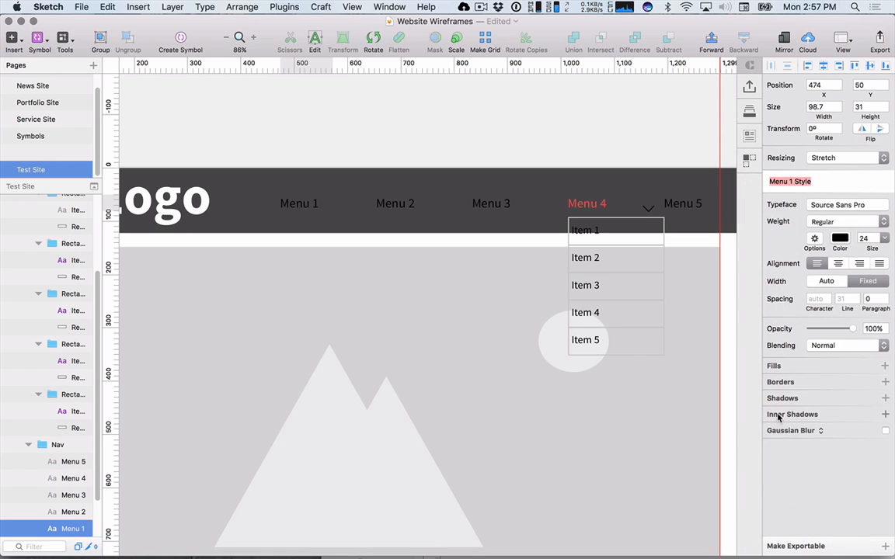
left_click(791, 182)
key("BackSpace")
key("BackSpace")
key("Return")
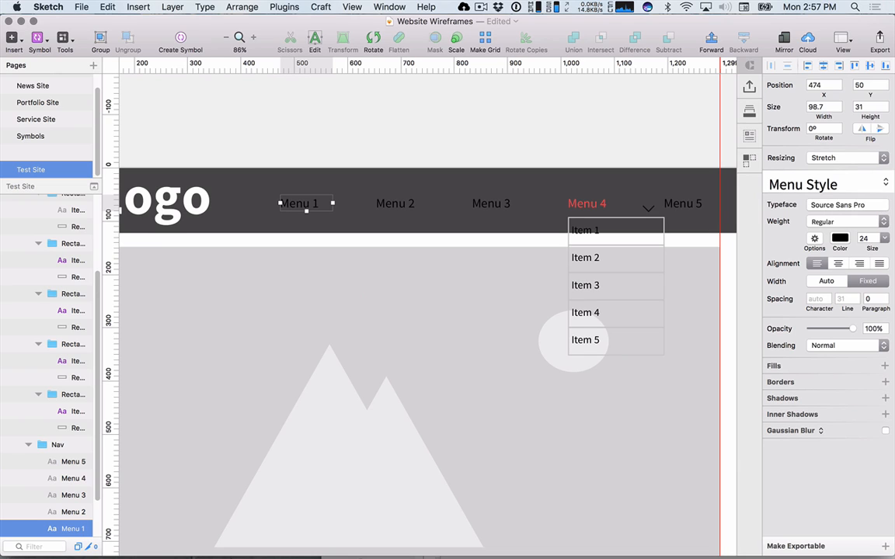
left_click(835, 240)
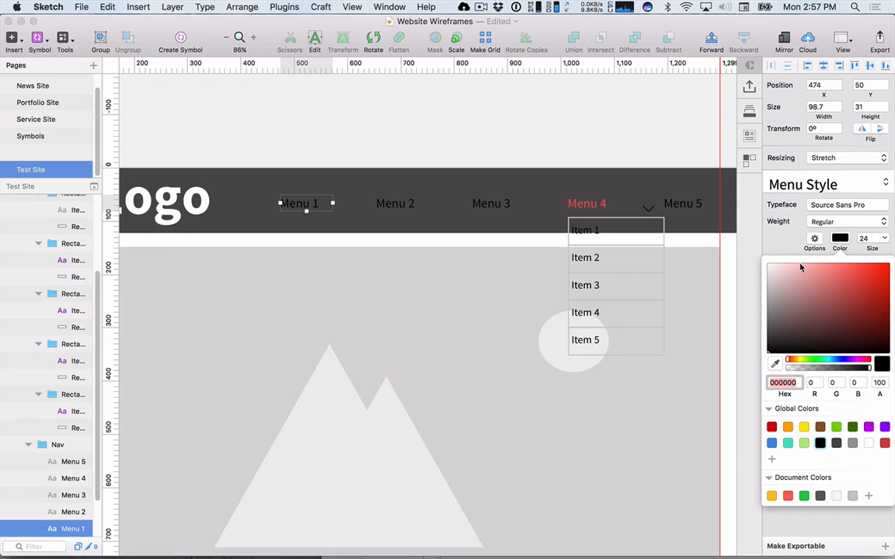
left_click_drag(799, 265, 757, 267)
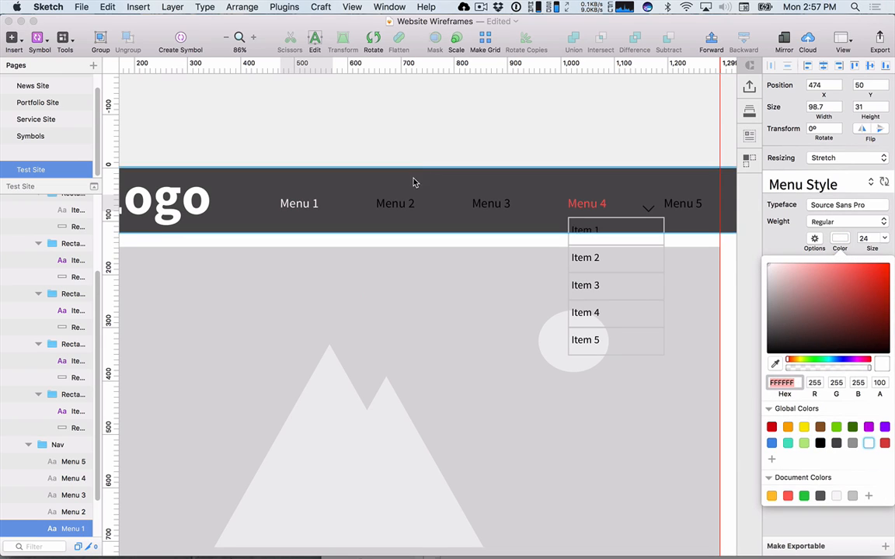
- Apply the Menu Style text style to the Menu 2, Menu 3 and Menu 5 labels
left_click(398, 208)
left_click(491, 203, "shift")
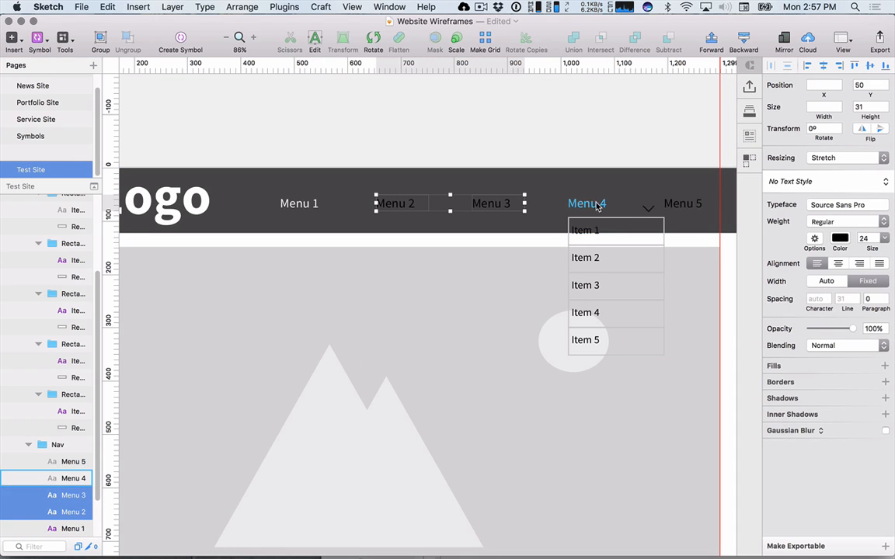
left_click(682, 203, "shift")
left_click(781, 182)
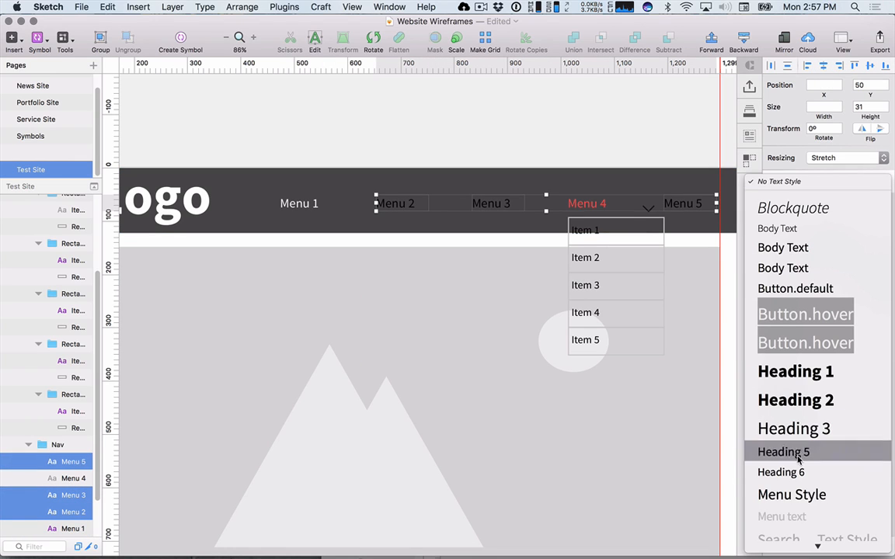
left_click(805, 502)
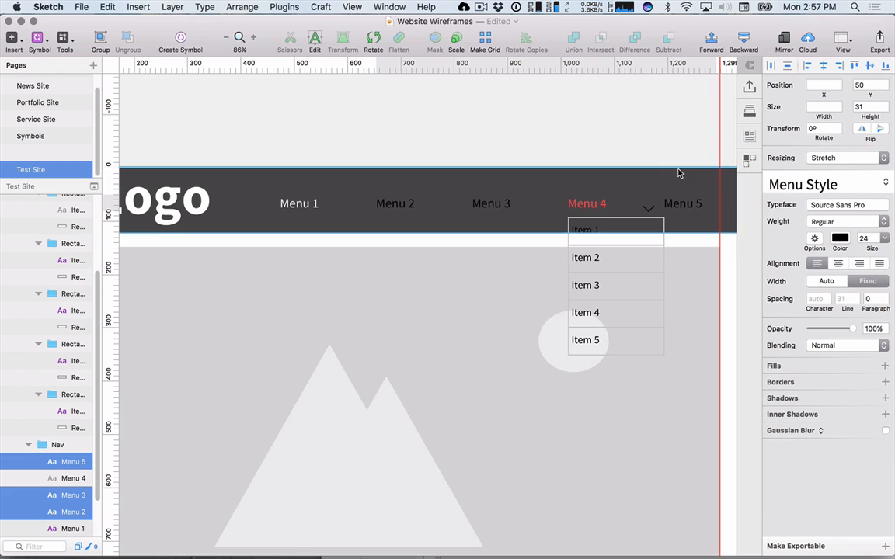
- Update the shared Menu Style from the white Menu 1 label so the other labels using it match
left_click(303, 203)
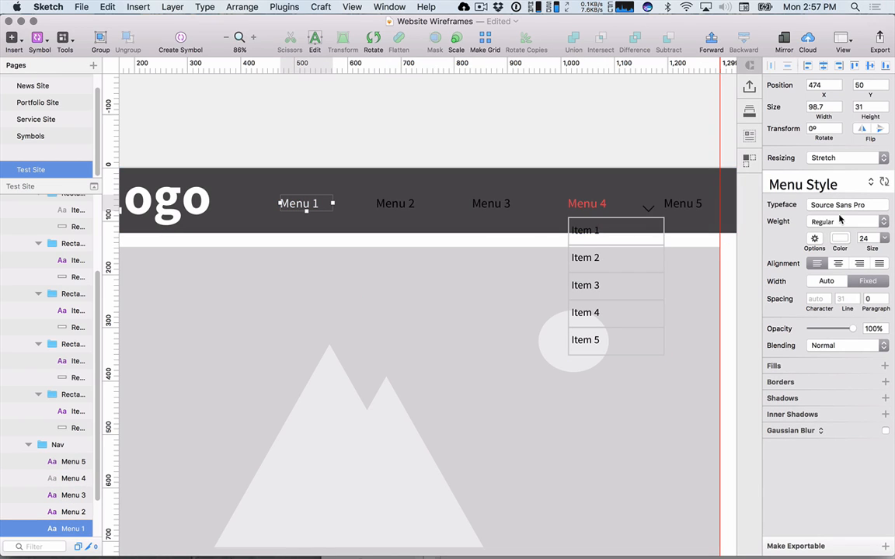
left_click(884, 182)
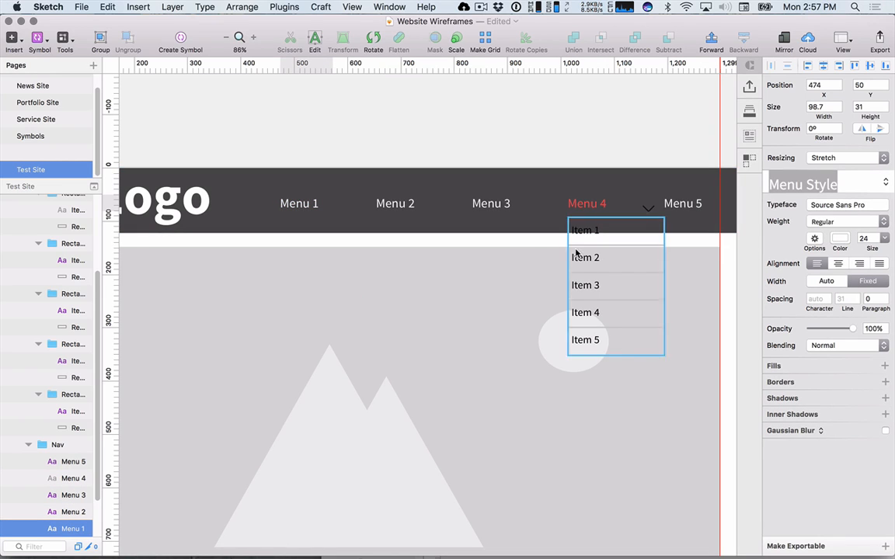
left_click(579, 204)
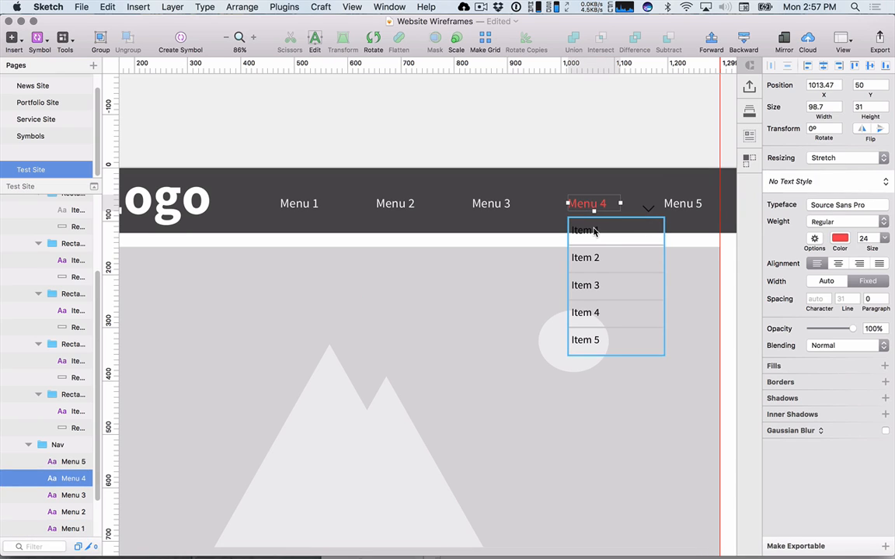
- Enable the fill on all five dropdown item rectangles under Menu 4 and set it to white, FFFFFF
left_click(613, 247)
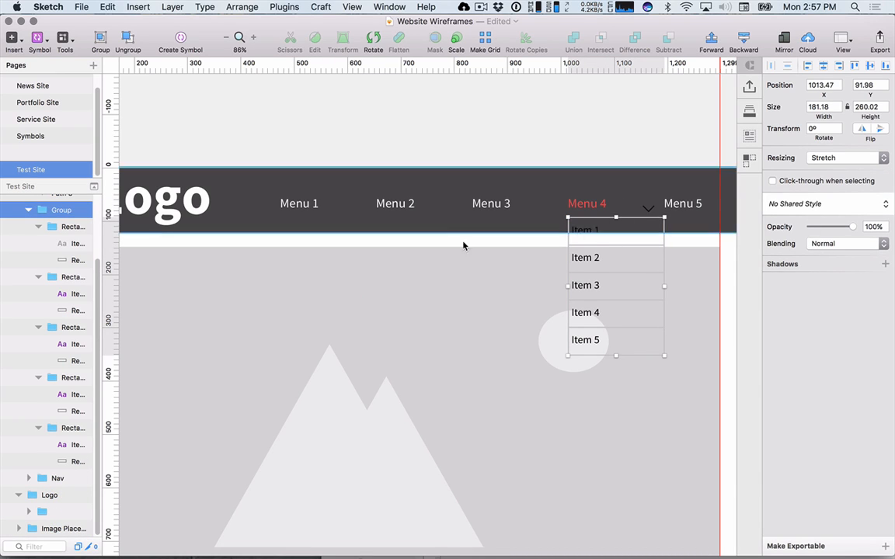
left_click(60, 260)
left_click(64, 227)
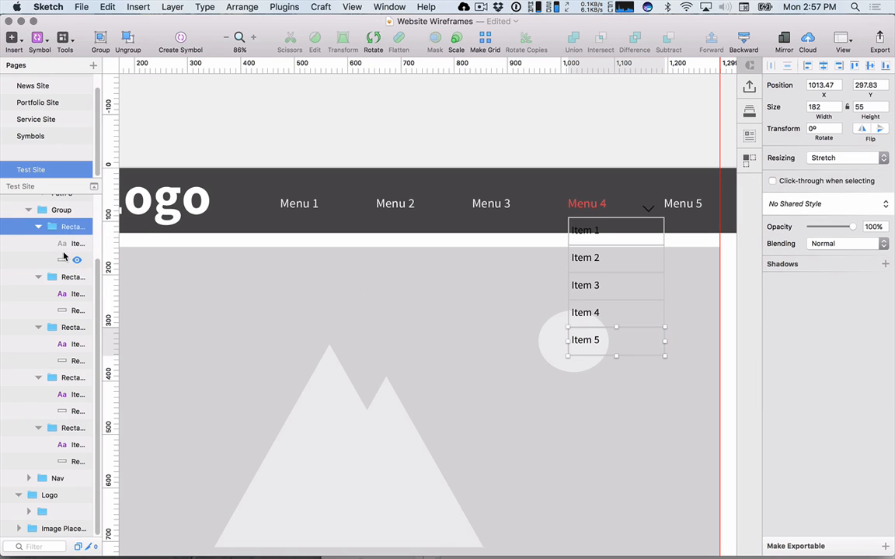
left_click(64, 260)
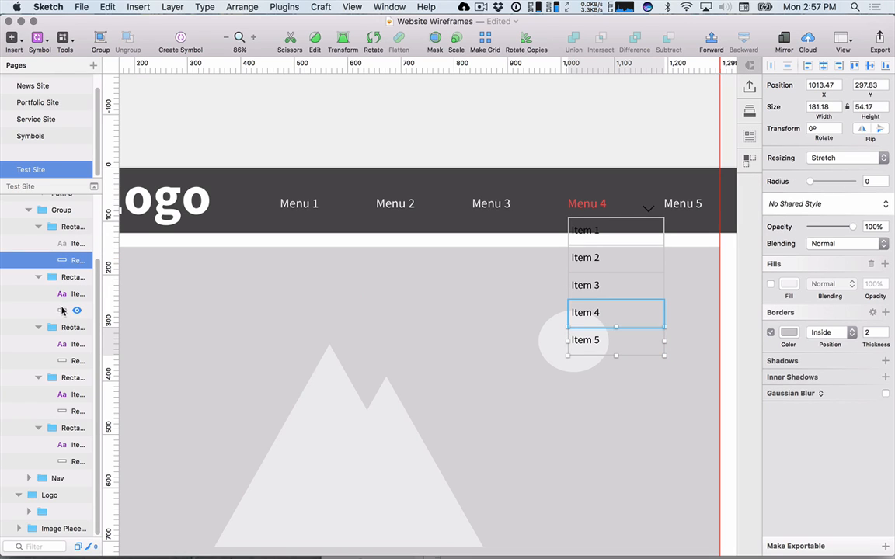
left_click(62, 311, "super")
left_click(63, 361, "super")
left_click(63, 411, "super")
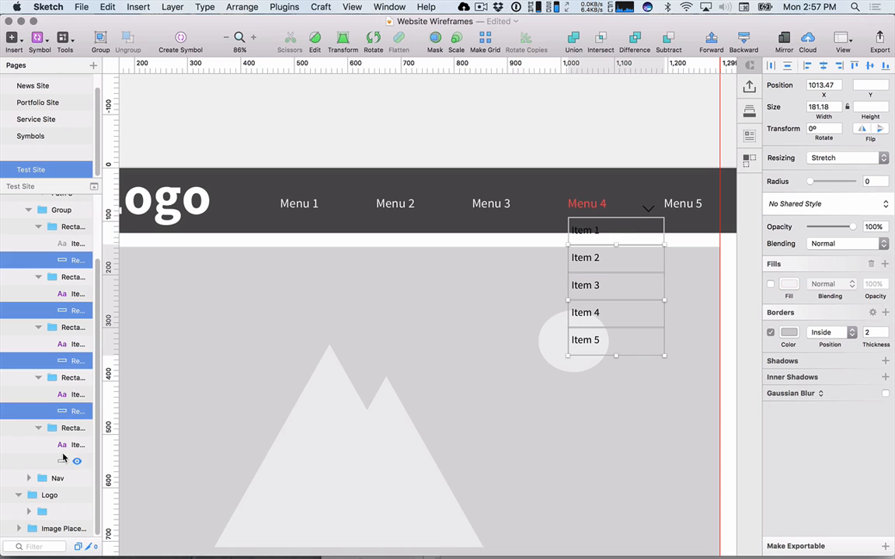
left_click(63, 460, "super")
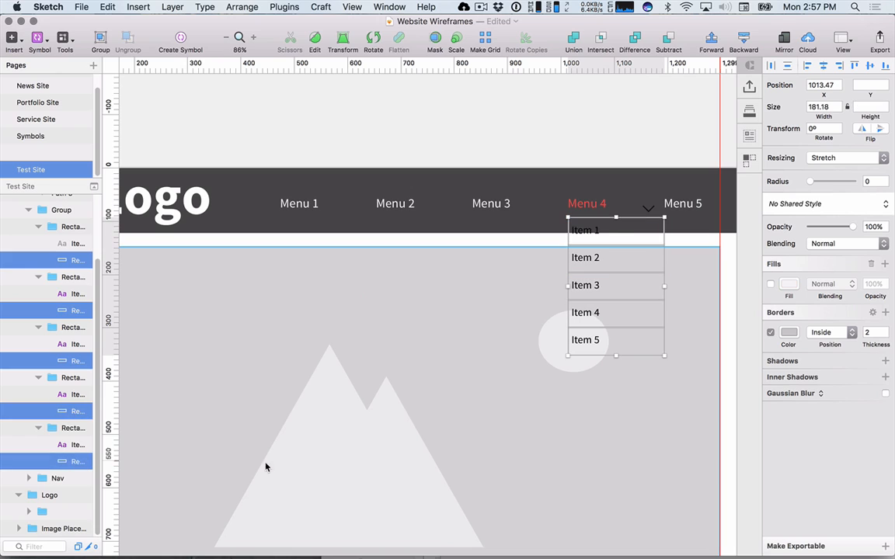
left_click(770, 285)
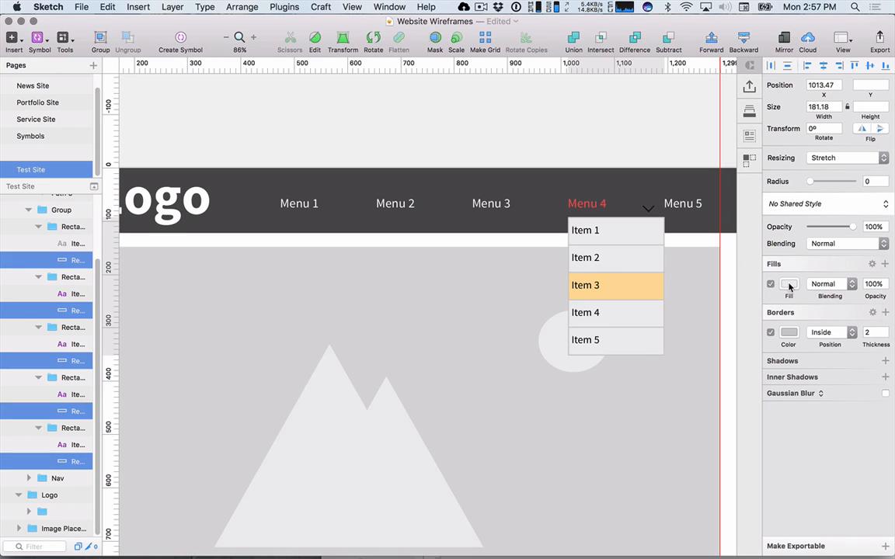
left_click(789, 285)
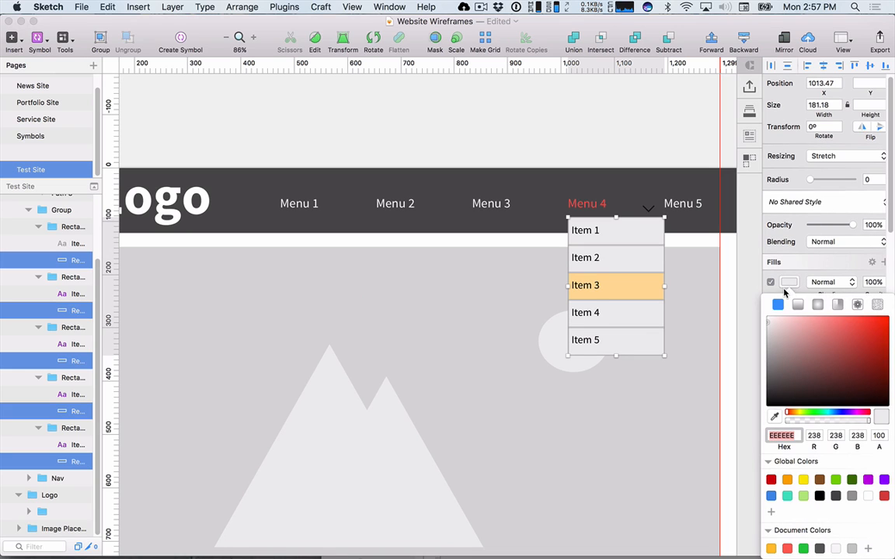
left_click_drag(782, 353, 751, 308)
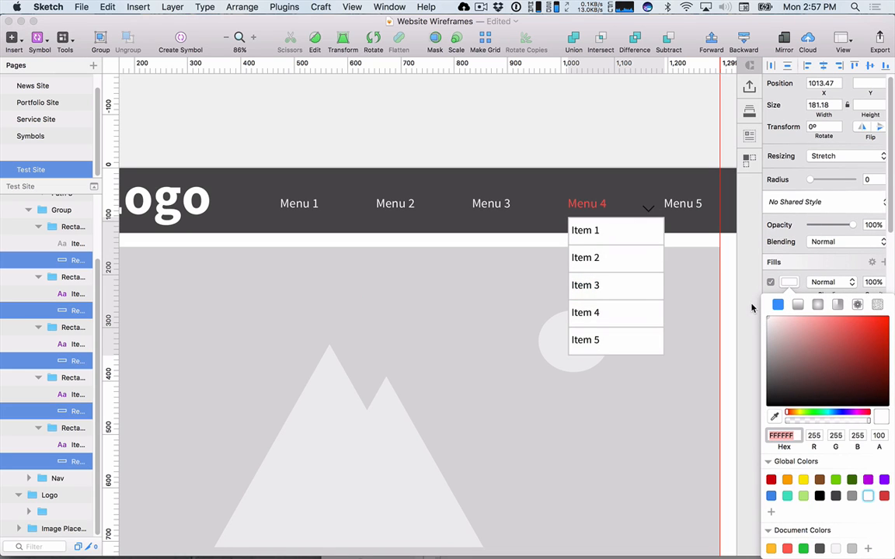
left_click(641, 140)
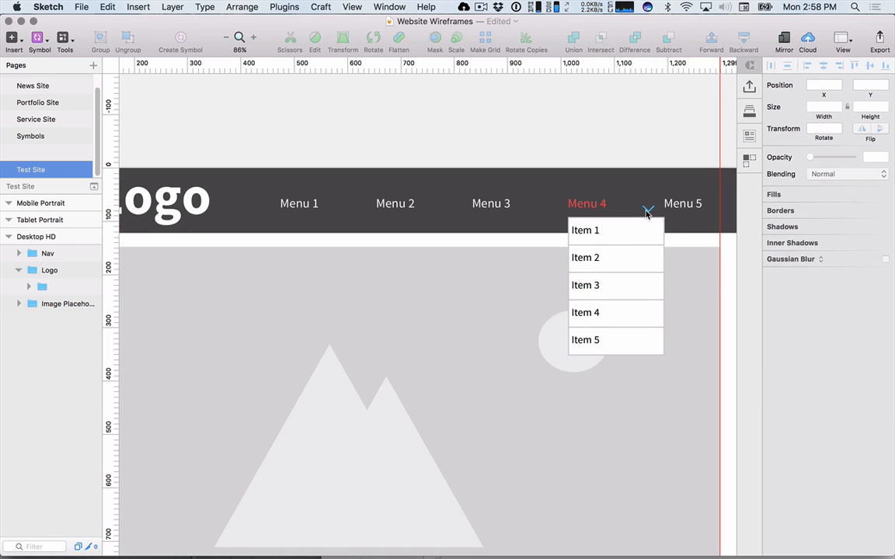
- Delete the arrow beside Menu 4 and place a copy of the Item 1 rectangle directly above the original, at Y 37.98
left_click(647, 212)
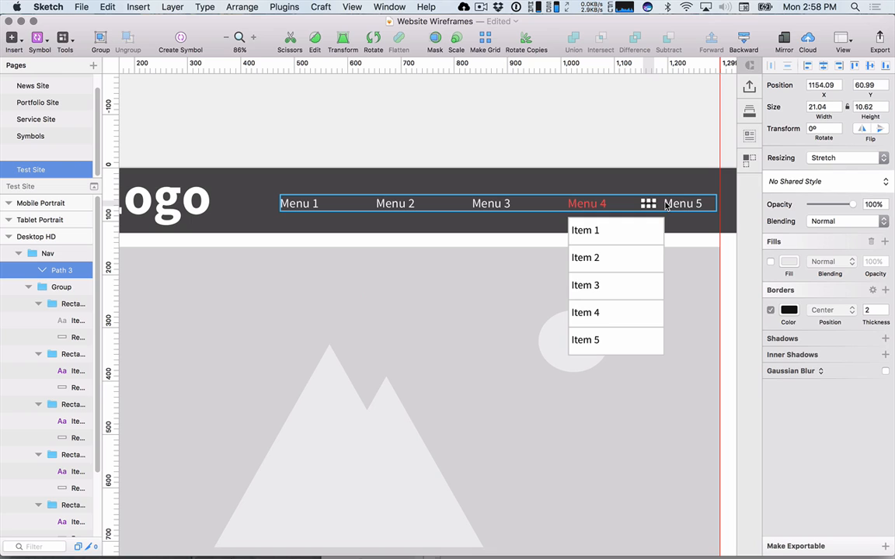
key("Delete")
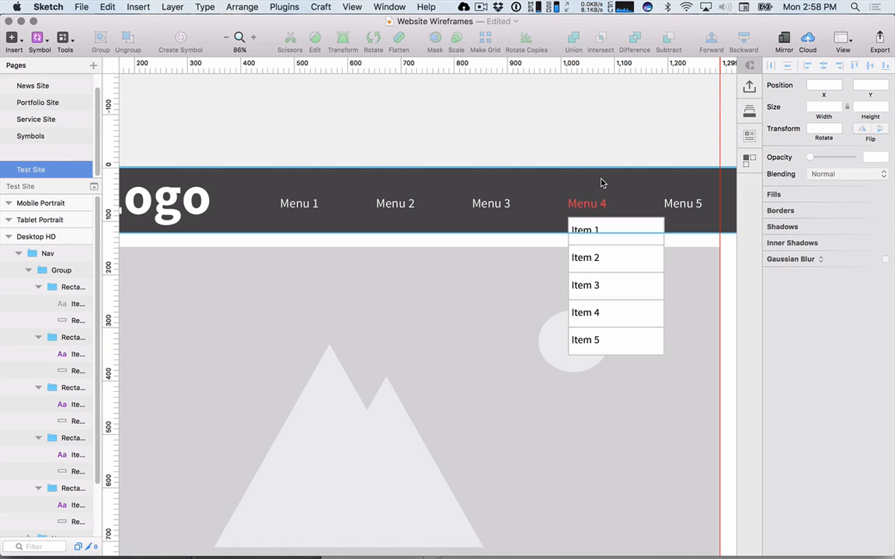
left_click(583, 222)
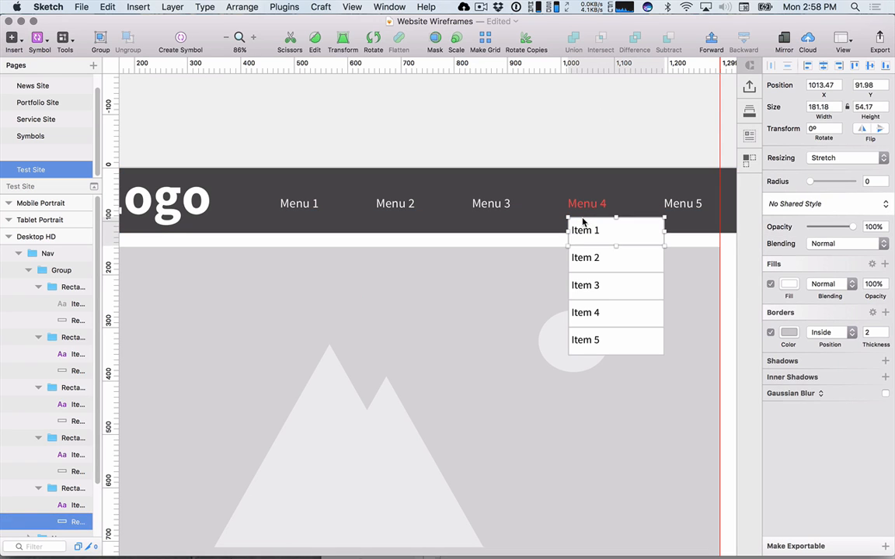
left_click_drag(583, 222, 582, 190)
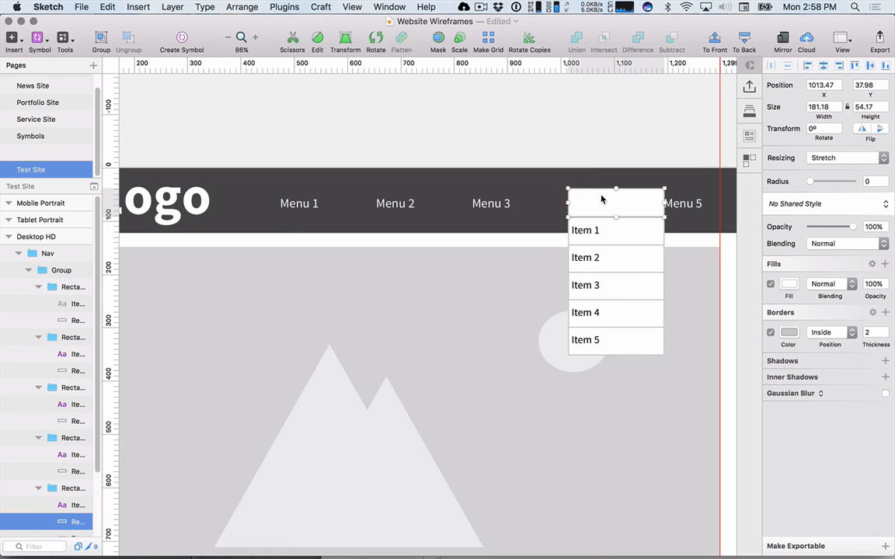
key("alt")
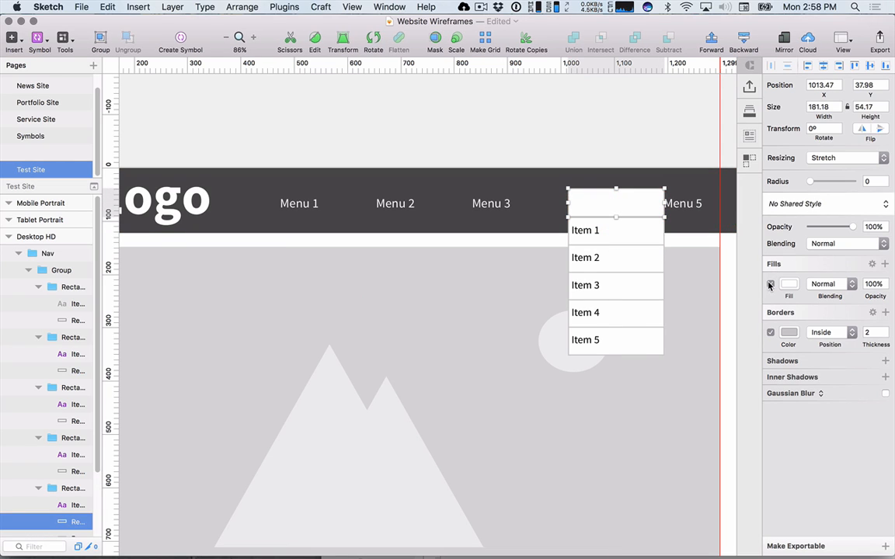
left_click(770, 284)
left_click(769, 285)
left_click(769, 284)
left_click(770, 284)
- Move the dropdown group behind the inner Nav group of menu labels in the Desktop HD layer order
scroll(62, 404, "down", 3)
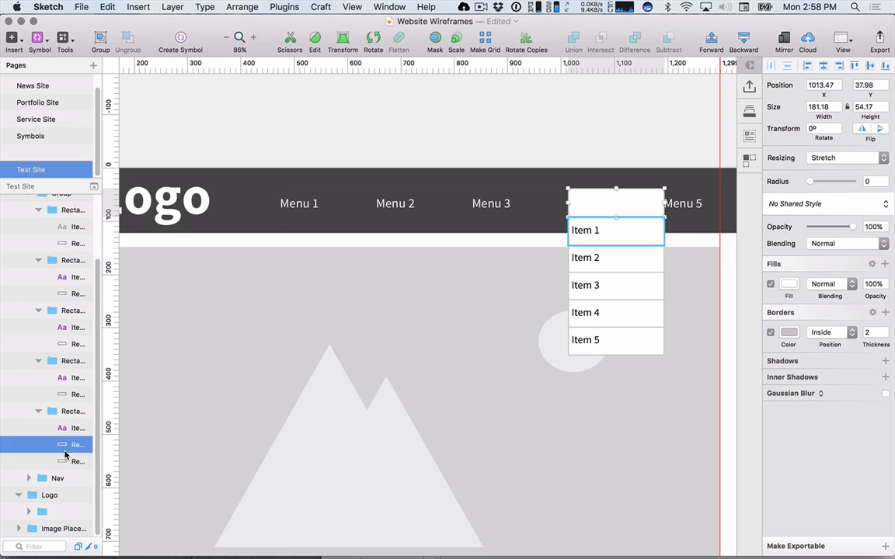
scroll(53, 268, "up", 3)
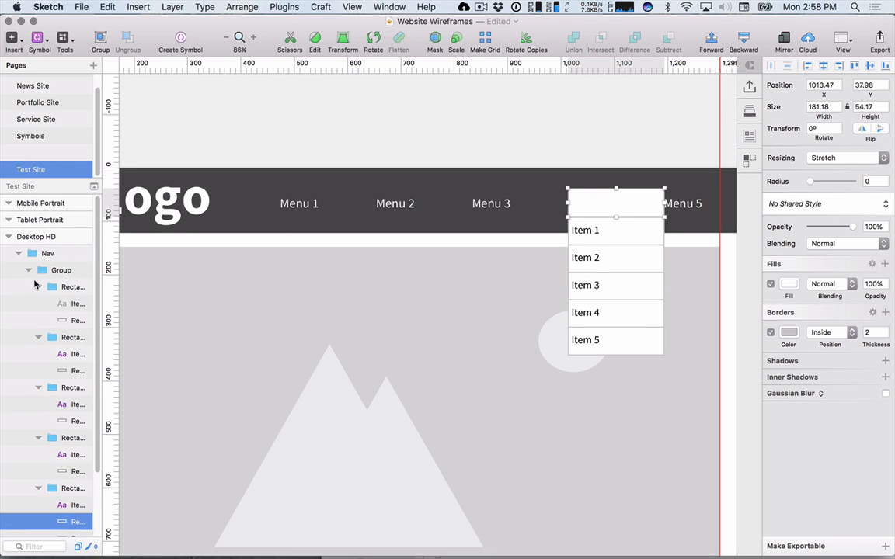
left_click(28, 270)
left_click_drag(35, 269, 43, 295)
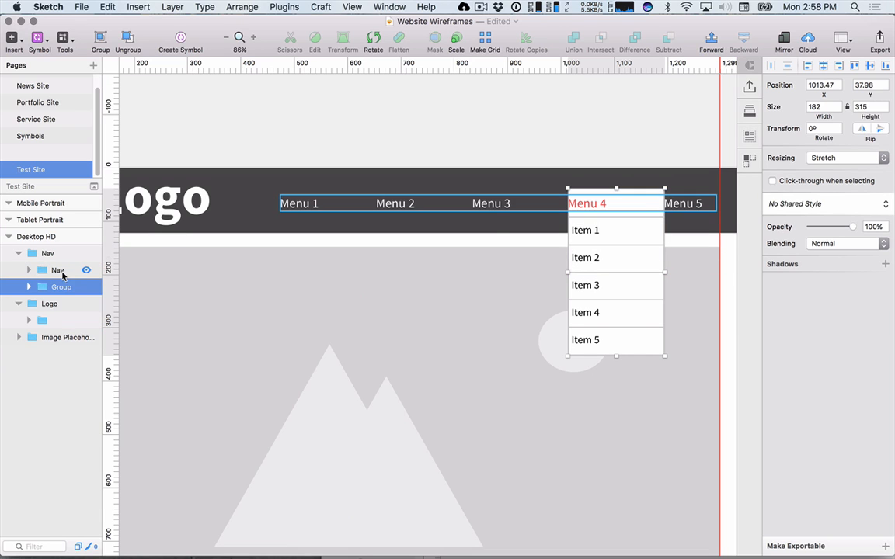
left_click(56, 270)
left_click(53, 287)
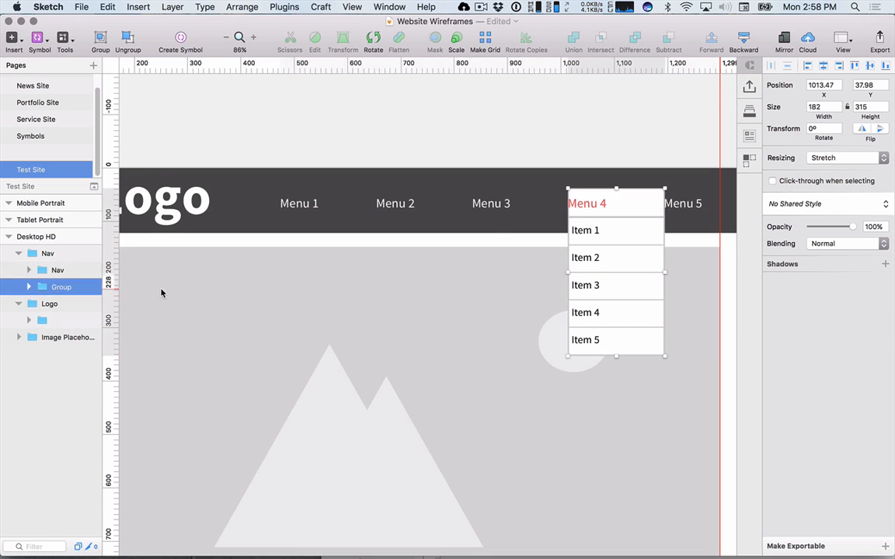
- Resize the dropdown group horizontally on both sides so it starts at X 1000 and is 184 px wide
left_click_drag(568, 272, 560, 271)
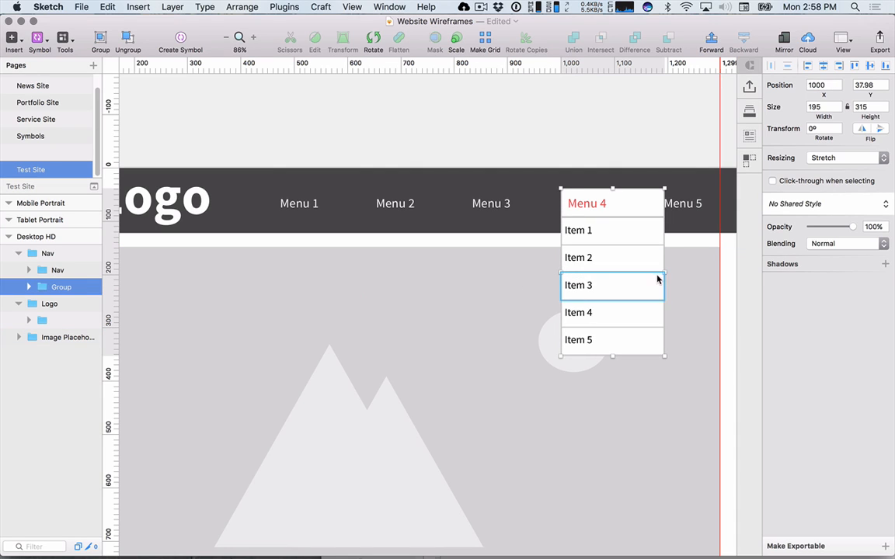
left_click_drag(662, 273, 657, 272)
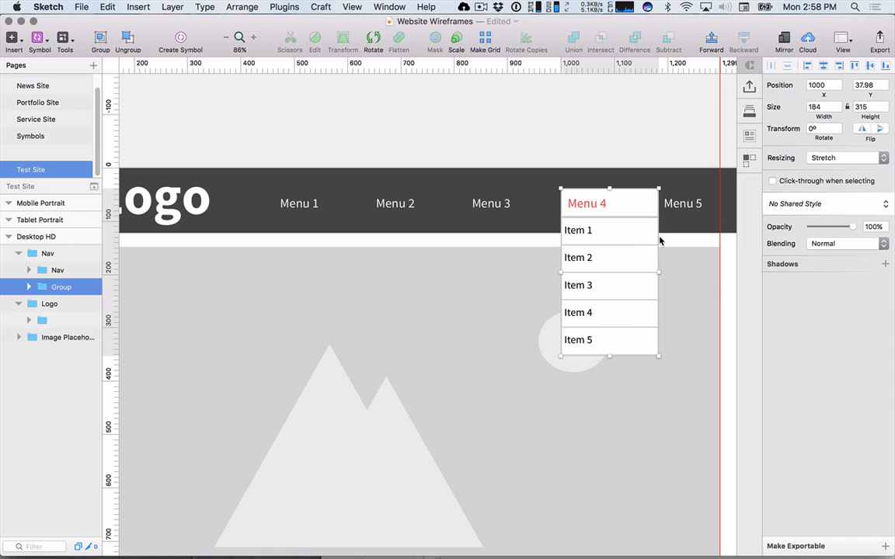
left_click(629, 131)
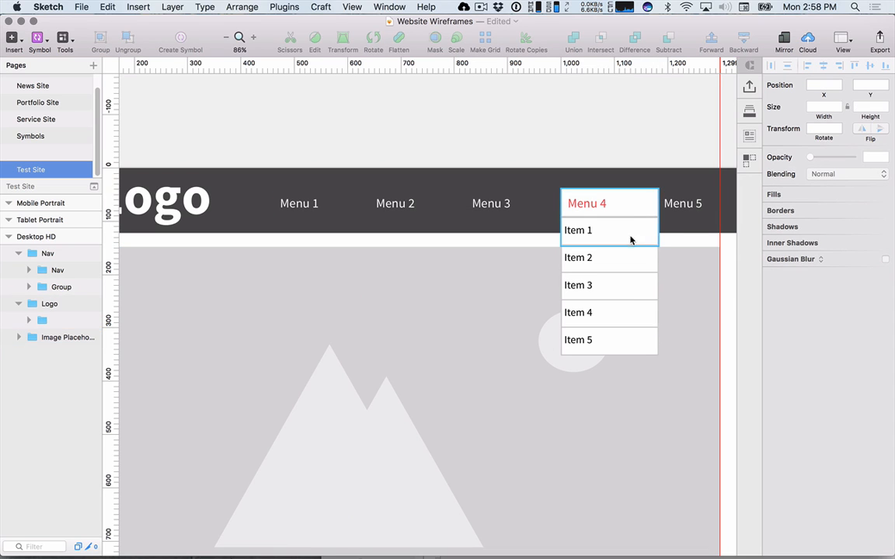
left_click(297, 204)
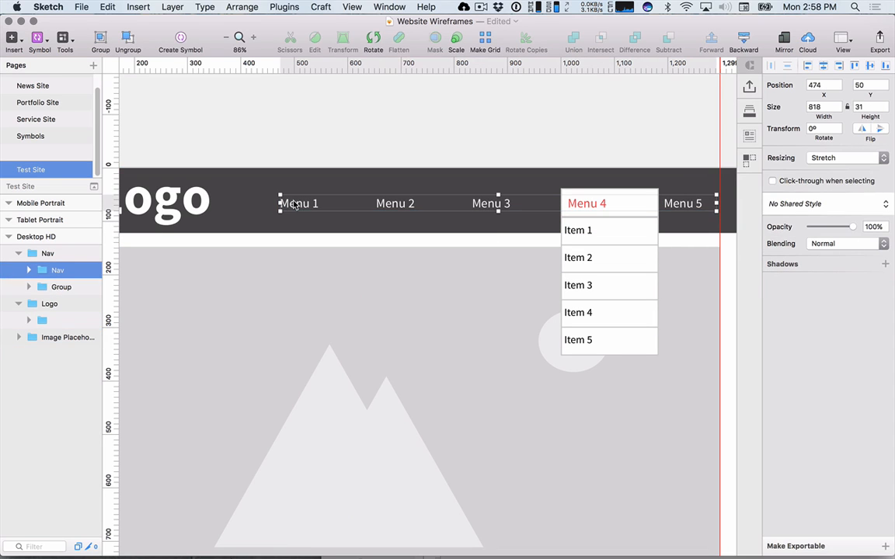
double_click(297, 204)
left_click(394, 205, "shift")
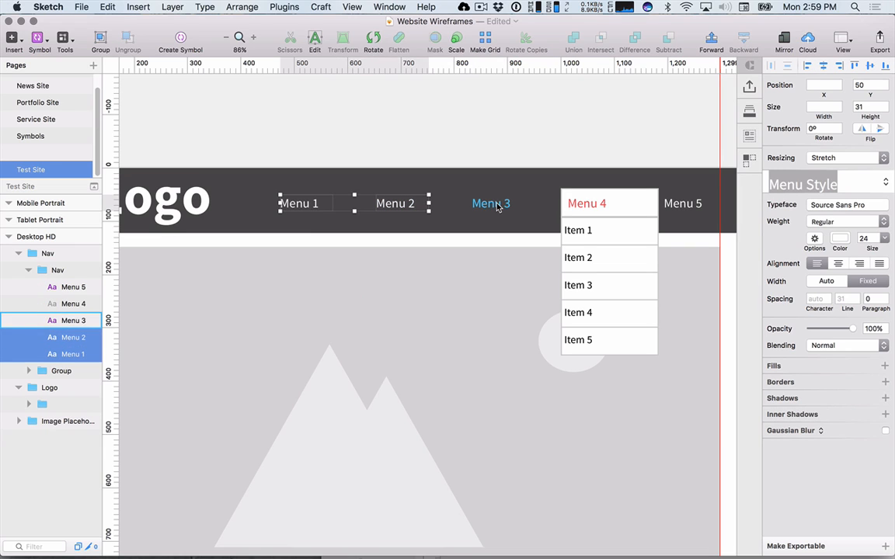
left_click(491, 205, "shift")
left_click(593, 203, "shift")
left_click(697, 205, "shift")
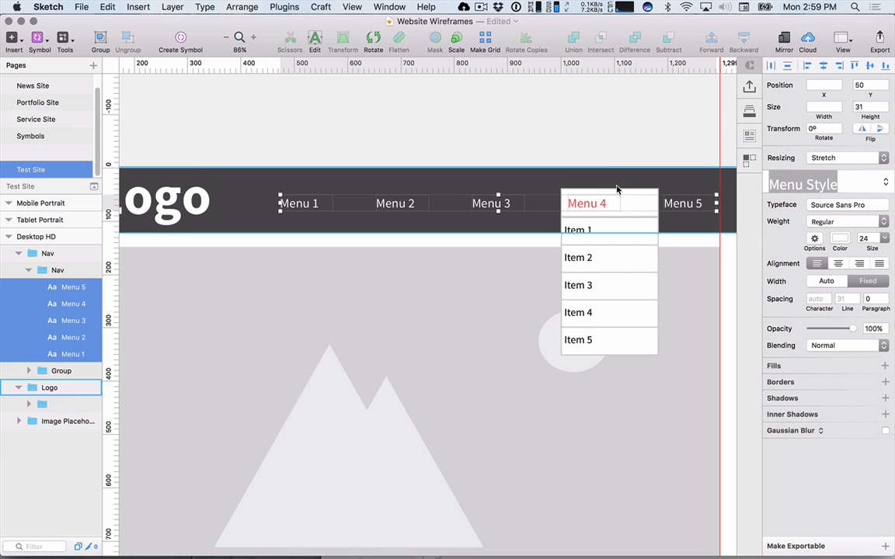
left_click(588, 231)
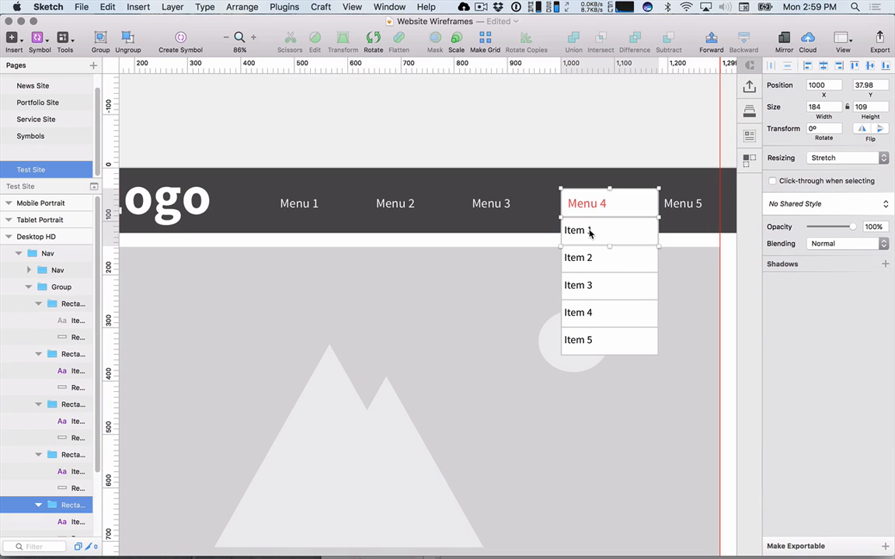
- Select the five header labels Menu 1 to Menu 5 and open Craft's custom text content types for them
left_click(295, 208)
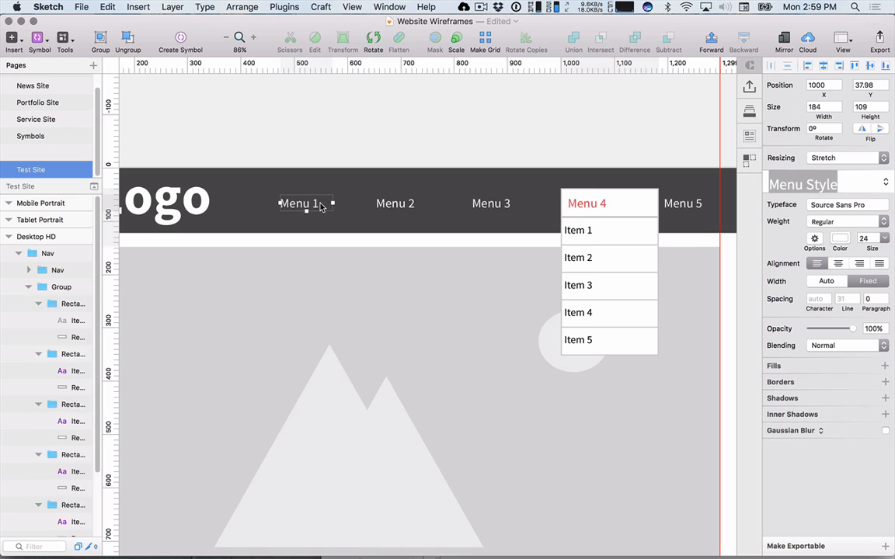
left_click(395, 203, "shift")
left_click(491, 203, "shift")
left_click(582, 204, "shift")
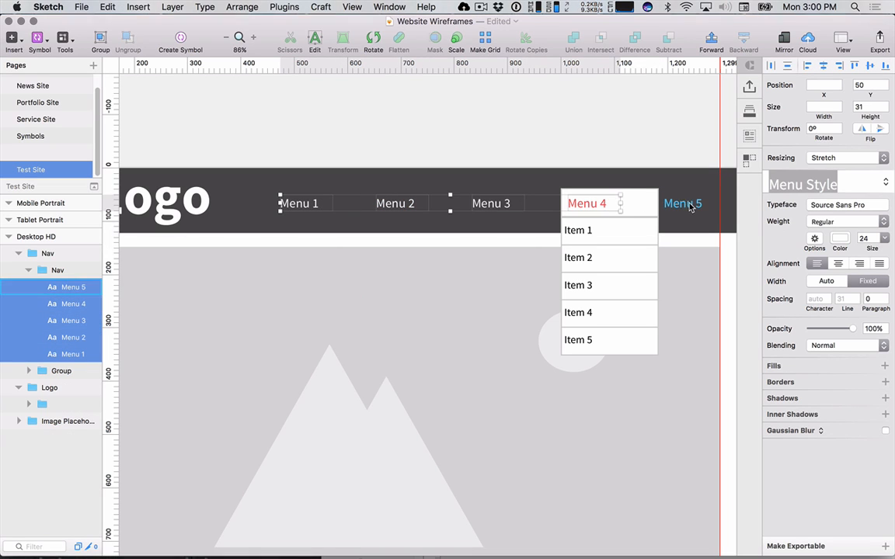
left_click(683, 203, "shift")
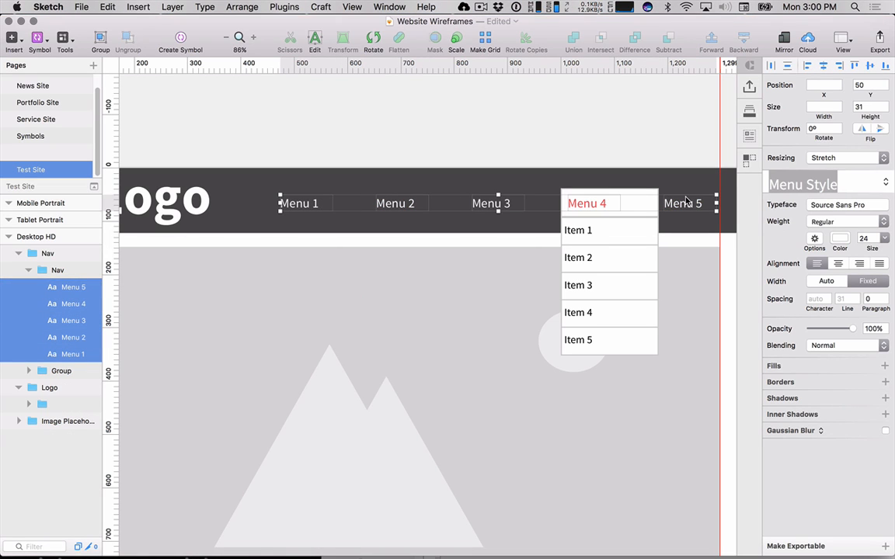
left_click(743, 135)
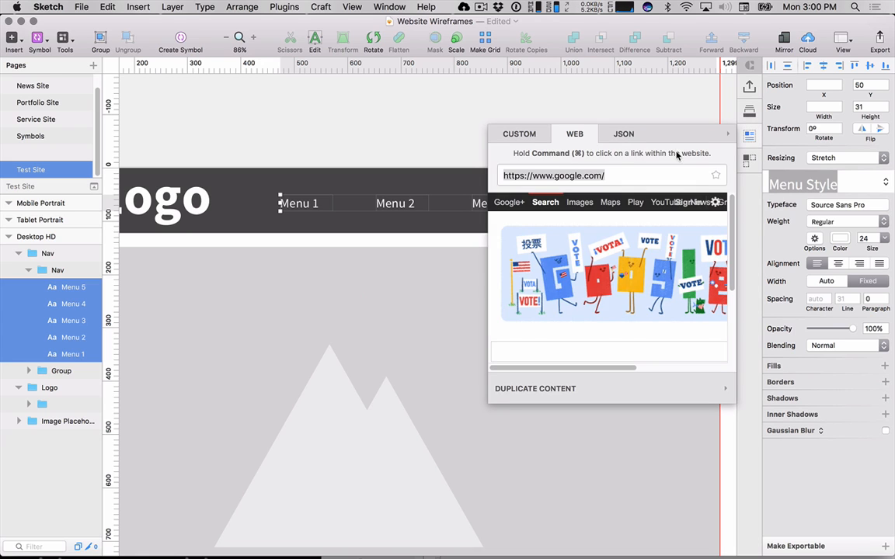
left_click(599, 134)
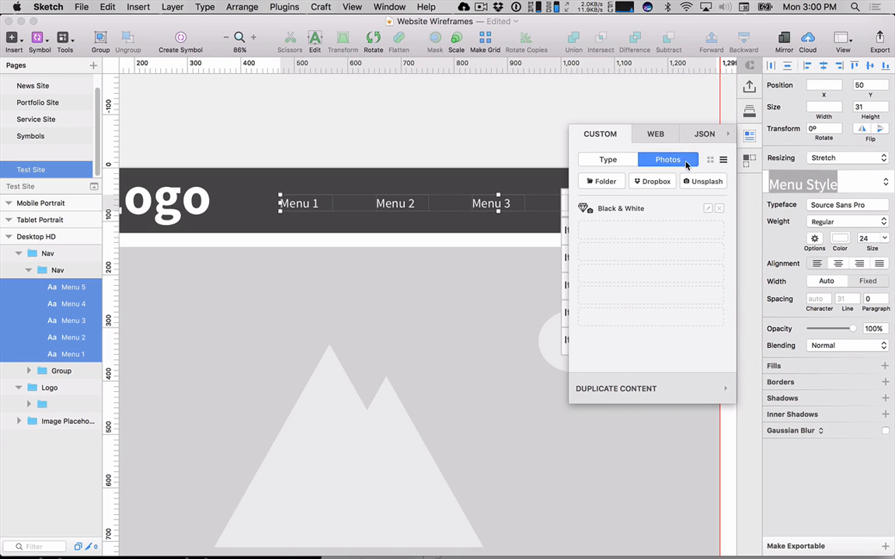
left_click(609, 160)
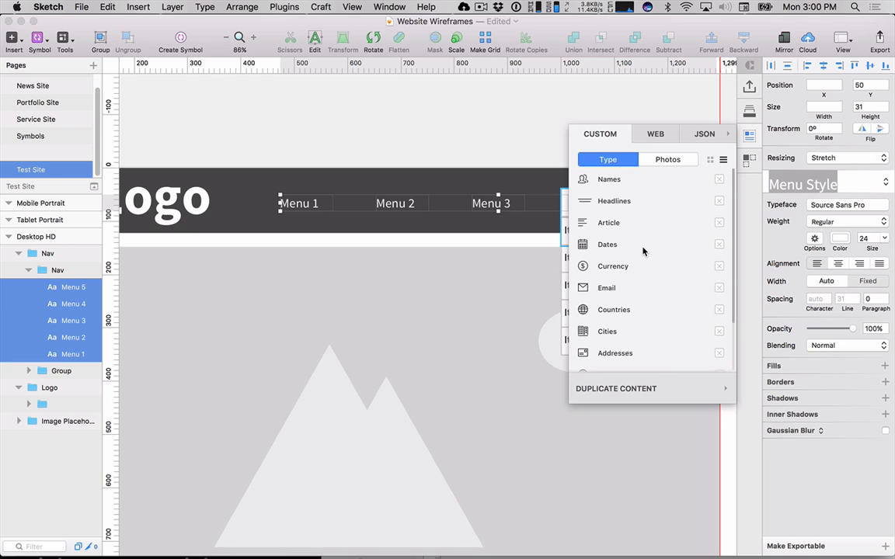
scroll(643, 250, "down", 3)
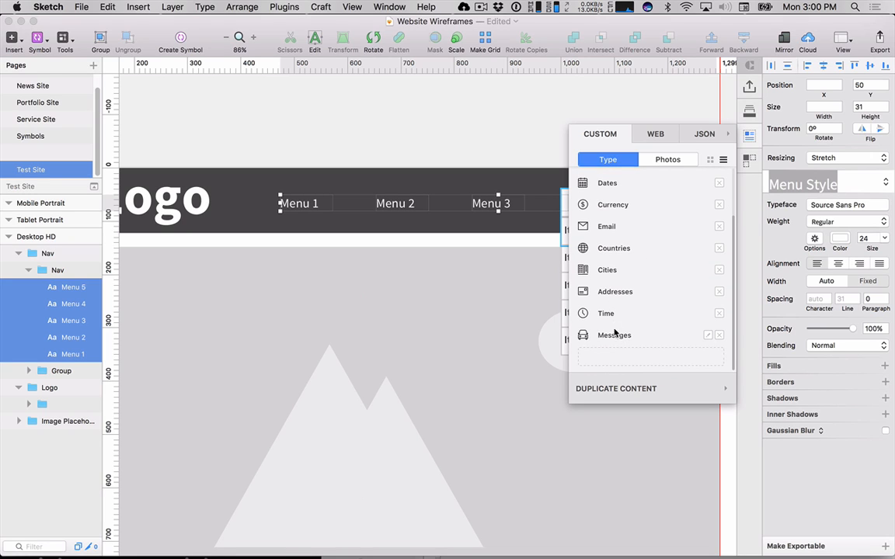
left_click(639, 359)
scroll(626, 299, "down", 3)
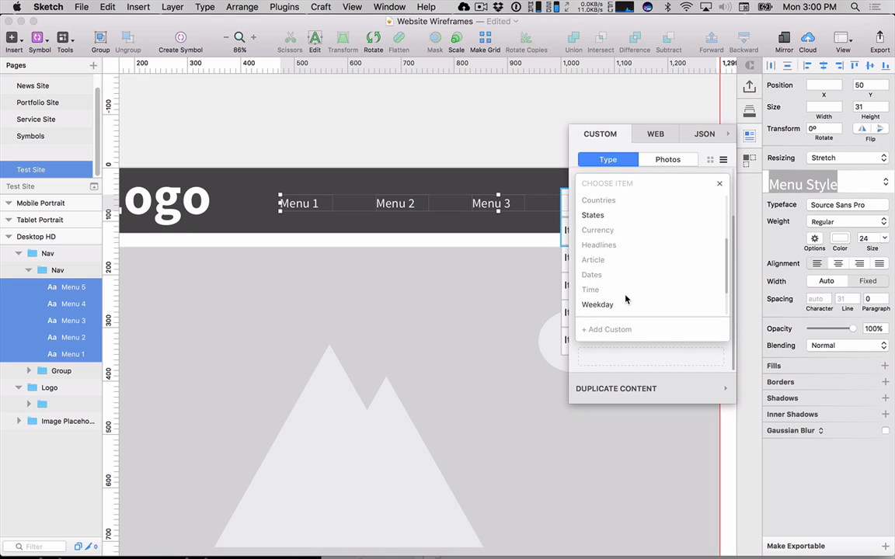
scroll(626, 300, "down", 2)
scroll(626, 300, "up", 5)
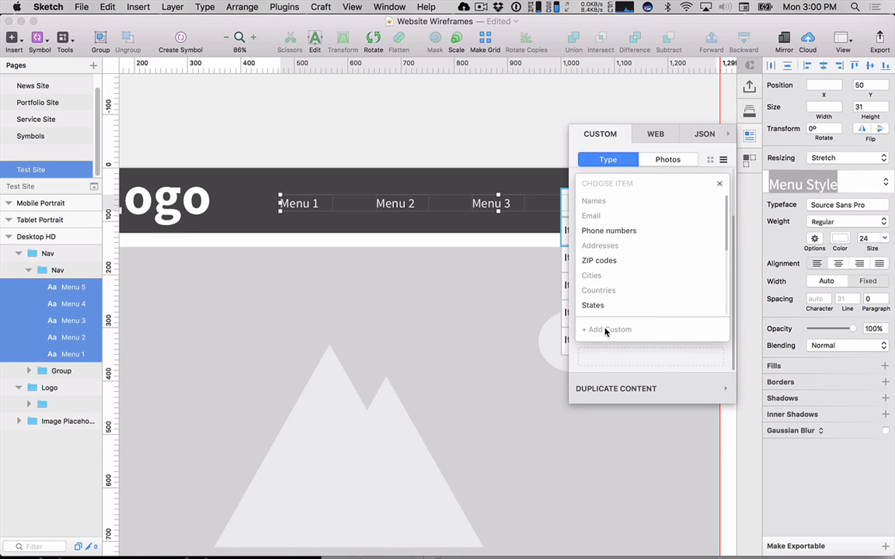
left_click(606, 329)
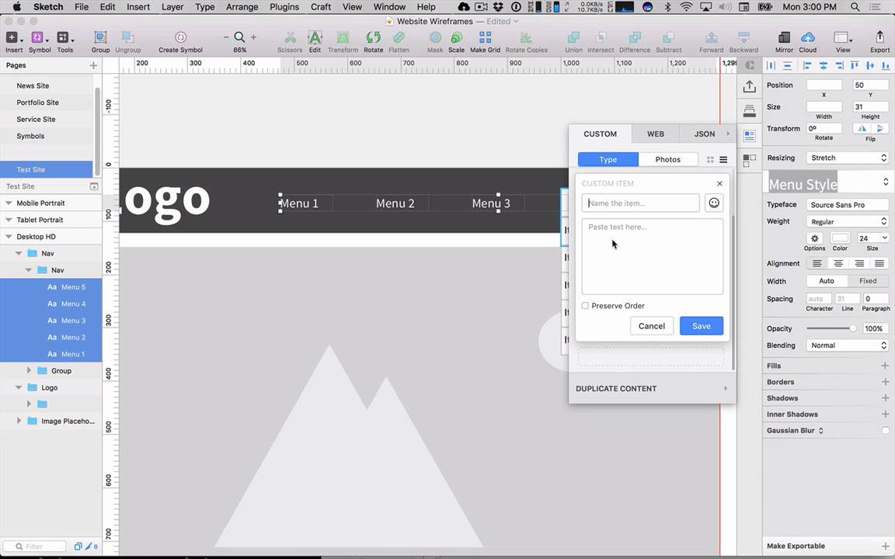
type("Me")
key("BackSpace")
key("BackSpace")
key("BackSpace")
key("BackSpace")
left_click(719, 184)
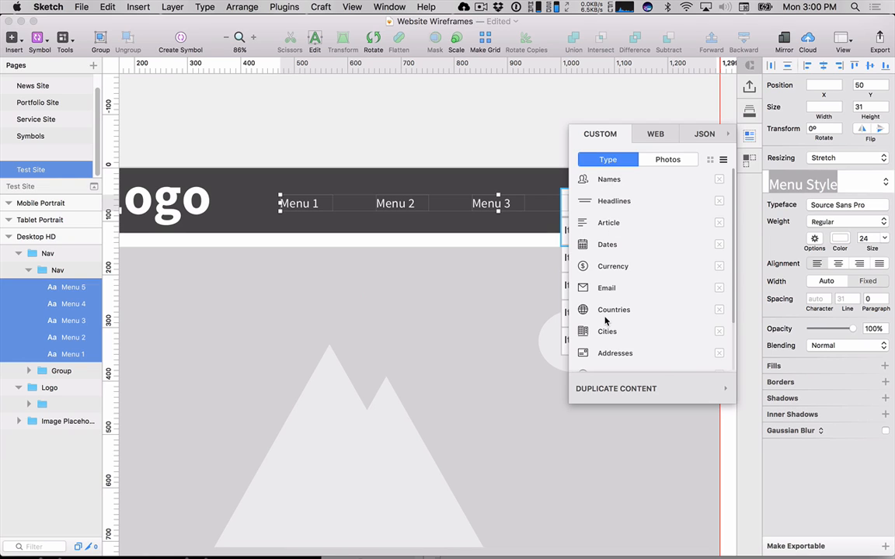
- Try Craft's Cities, Messages and Countries text in turn on the five menu labels
scroll(609, 303, "down", 2)
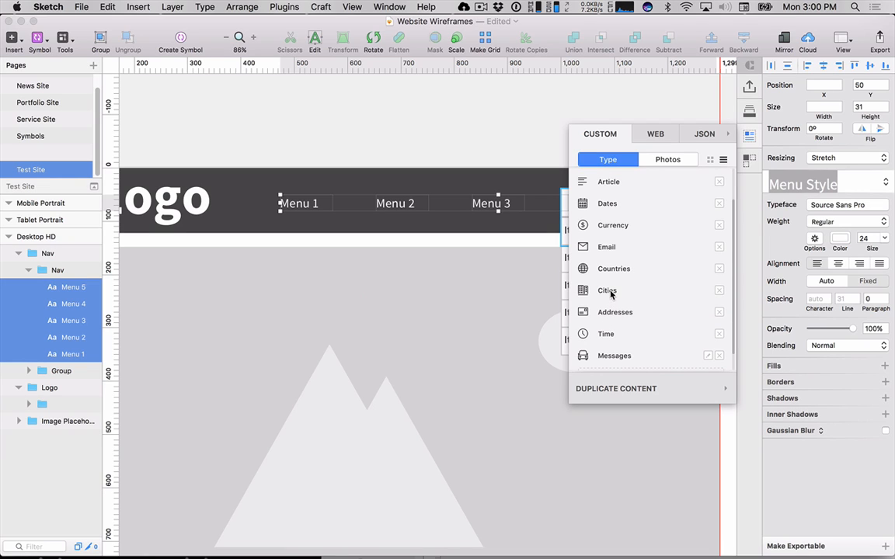
left_click(610, 292)
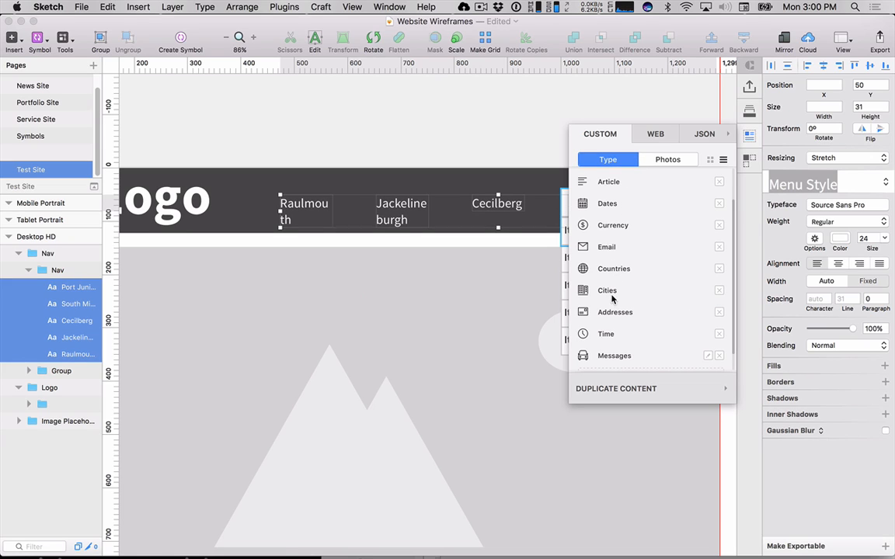
left_click(611, 356)
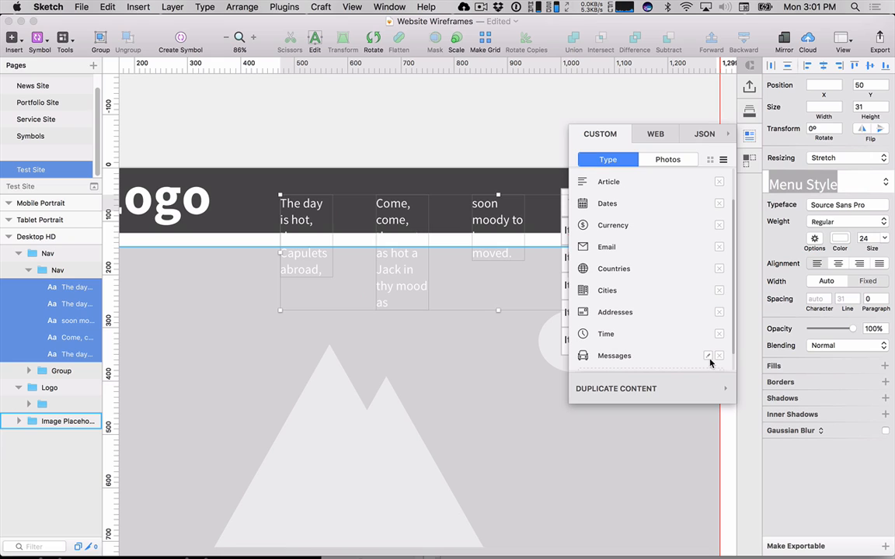
left_click(612, 270)
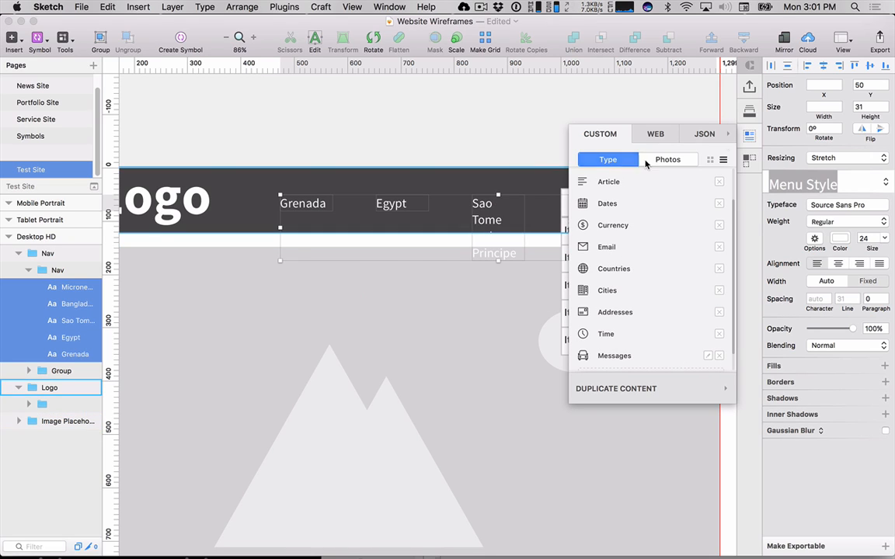
left_click(749, 135)
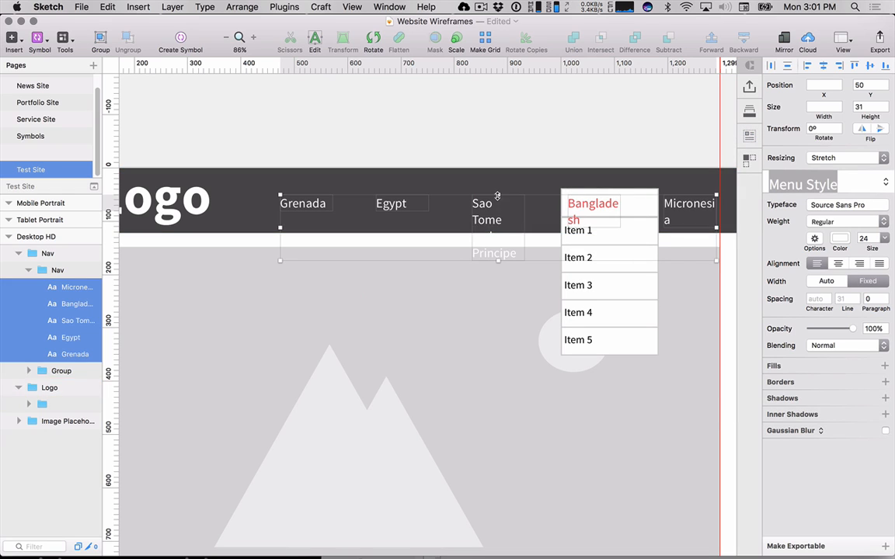
- Load theverge.com as the web content source in Craft
left_click(749, 134)
left_click(655, 133)
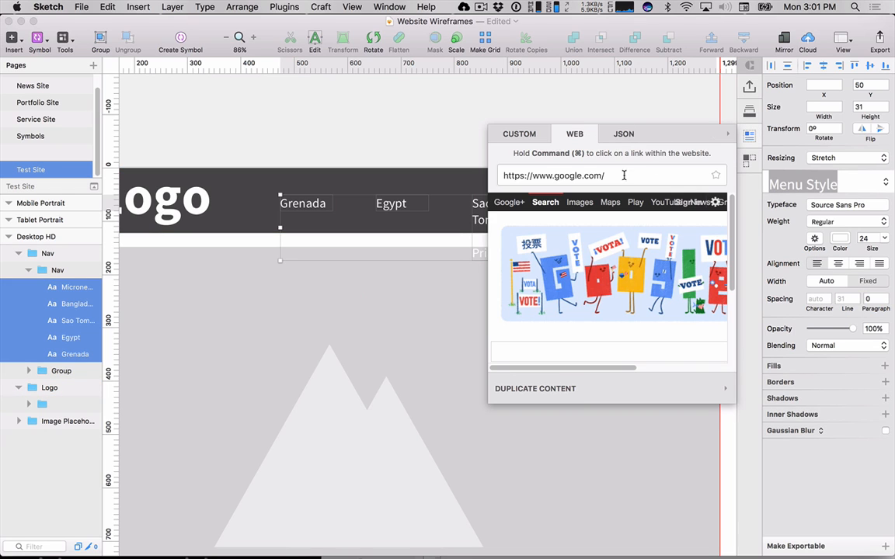
left_click_drag(614, 176, 494, 180)
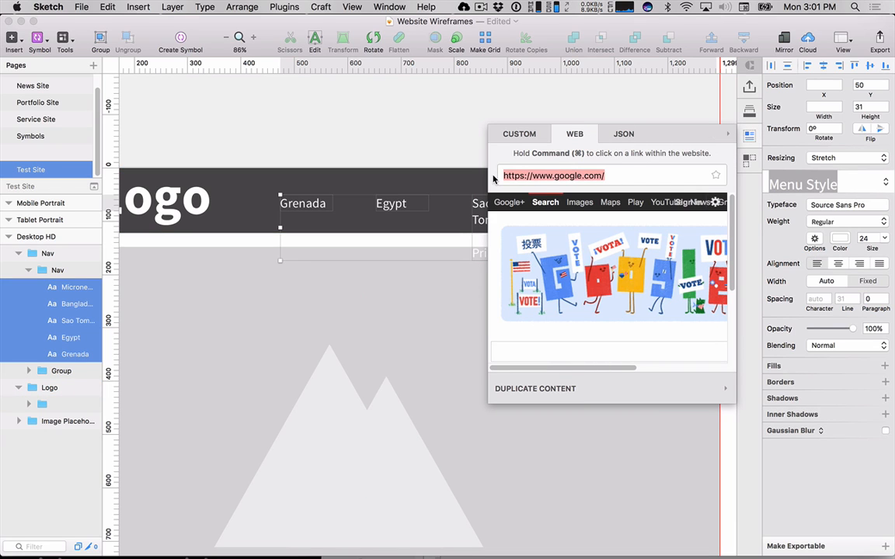
type("theverge.com")
key("Return")
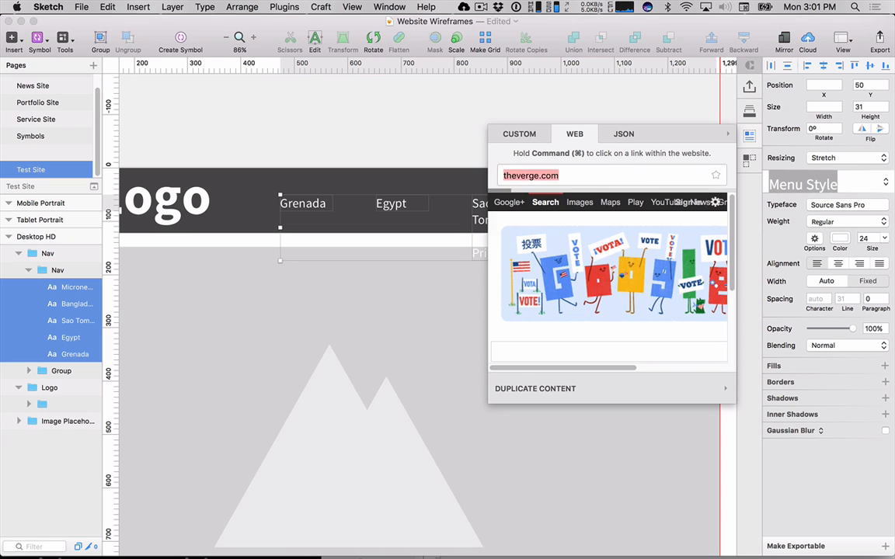
- Fill the five menu labels with The Verge's navigation headings, starting from SCIENCE
mouse_move(497, 240)
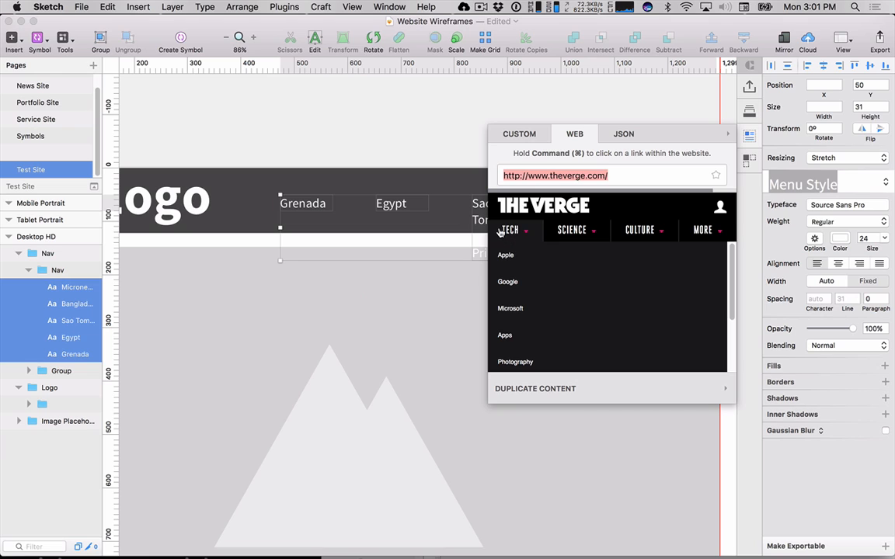
mouse_move(721, 231)
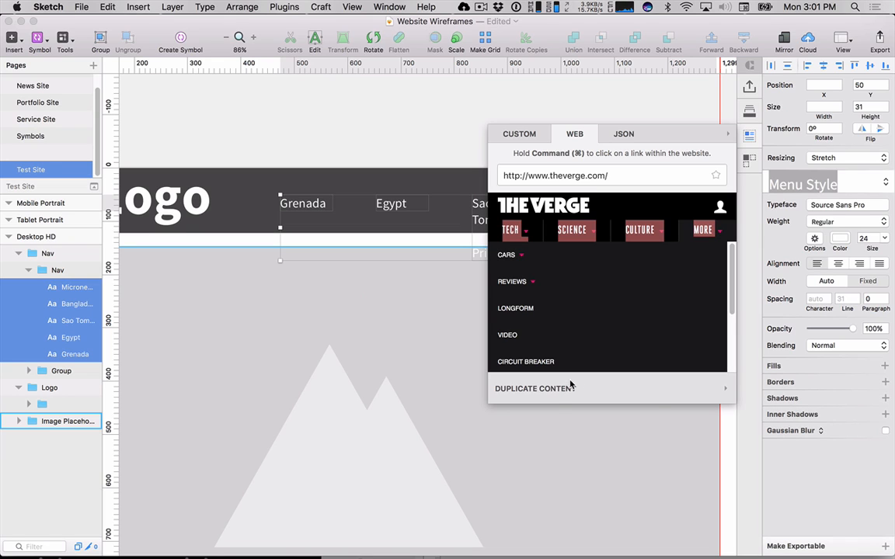
left_click(725, 390)
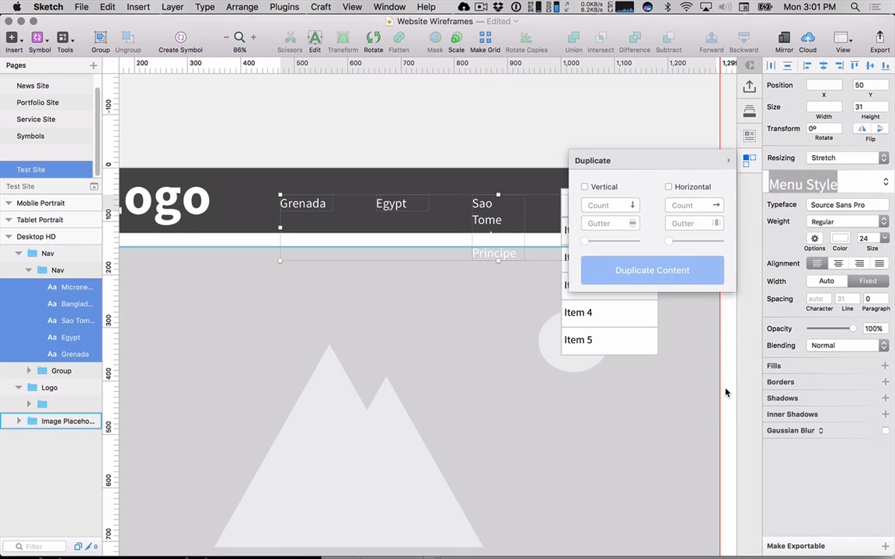
left_click(727, 160)
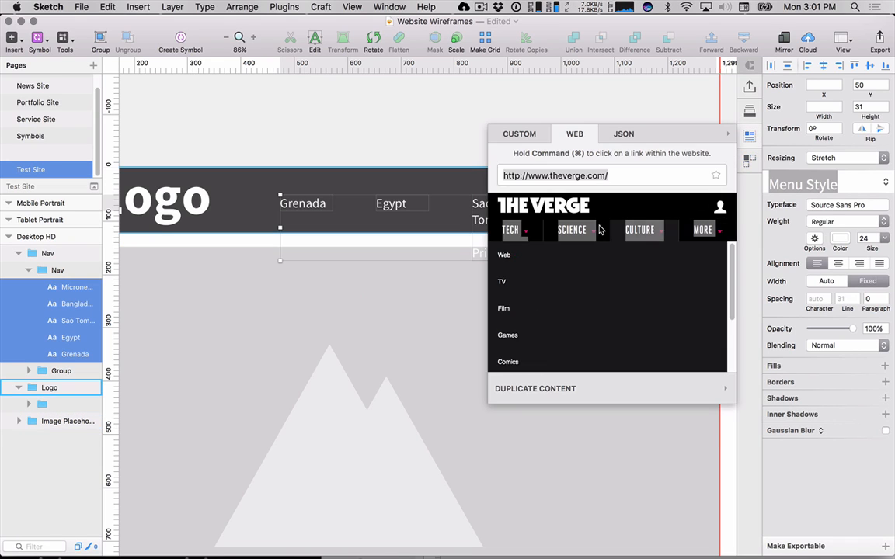
left_click(573, 235)
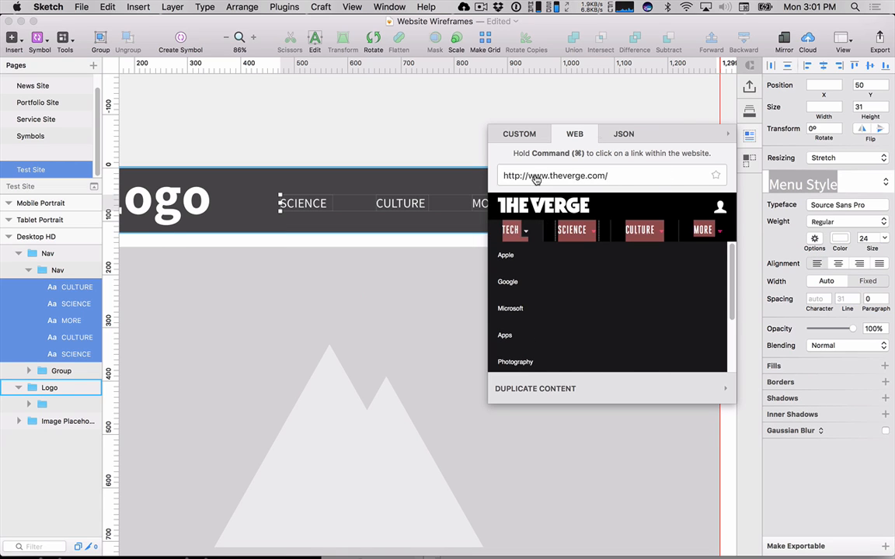
left_click(747, 136)
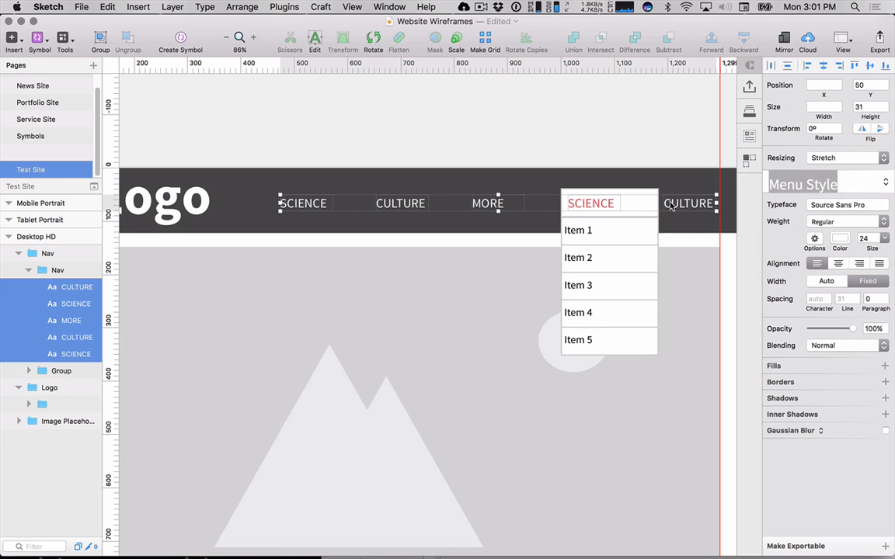
- Undo all the Craft text fills on the five menu labels, back to Menu 1 through Menu 5
left_click_drag(651, 108, 666, 94)
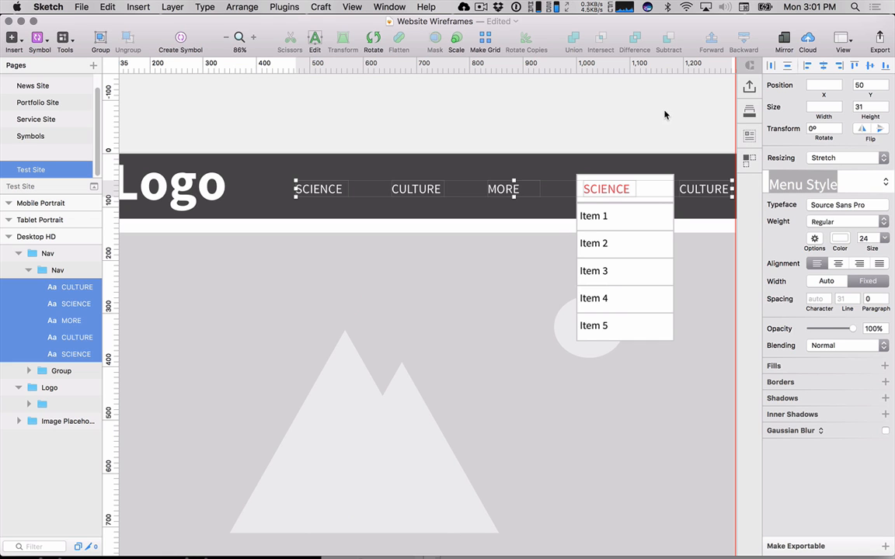
left_click_drag(640, 112, 495, 99)
scroll(443, 188, "up", 2)
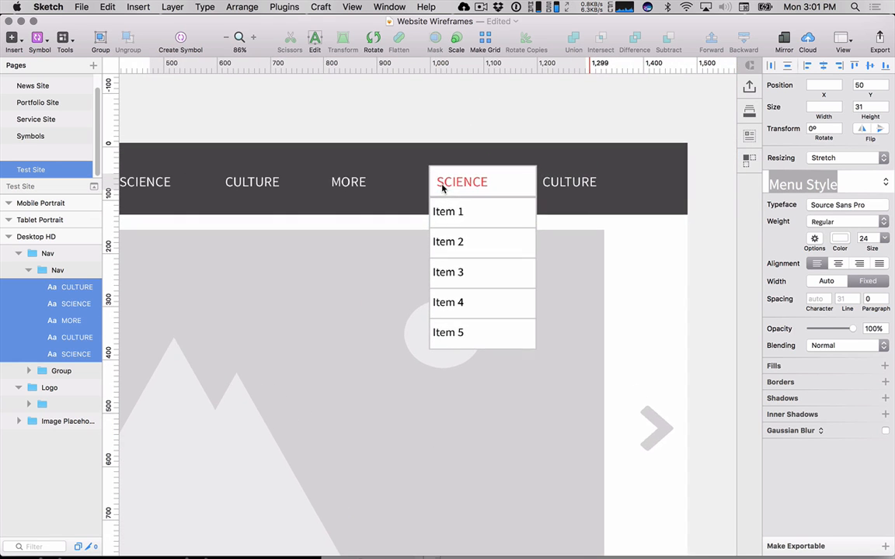
scroll(443, 188, "down", 5)
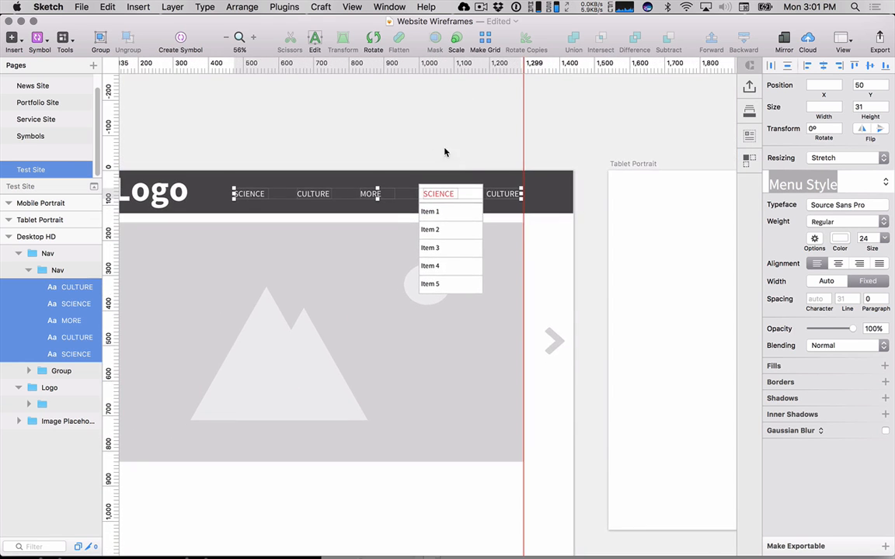
key("super+z")
key("super+z")
key("super+z")
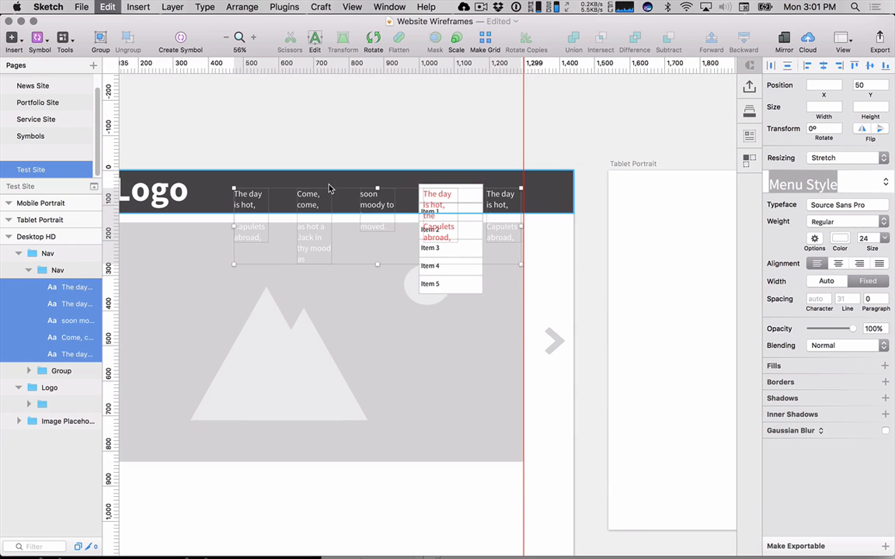
key("super+z")
key("super+z")
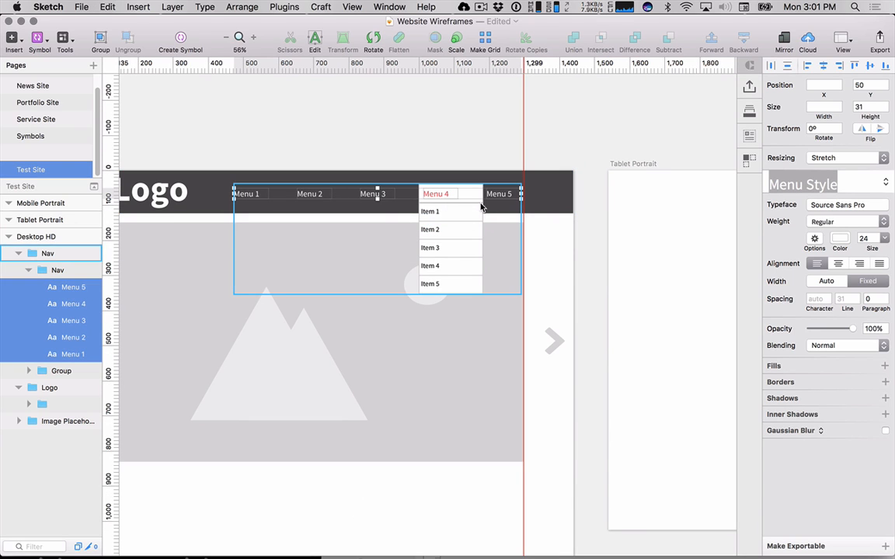
- Fill the menu labels with The Verge's navigation headings starting from TECH, giving TECH, SCIENCE, CULTURE, MORE and TECH, and clear the selection
scroll(544, 90, "right", 3)
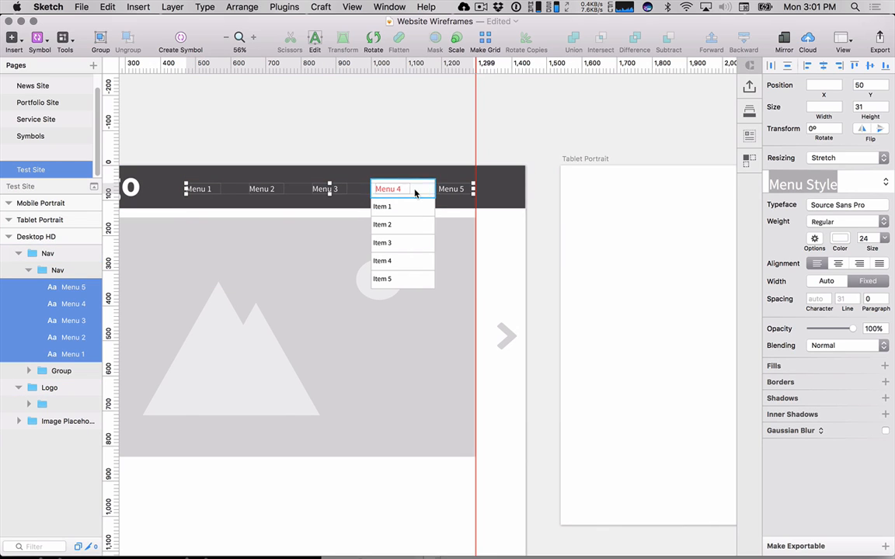
left_click(749, 135)
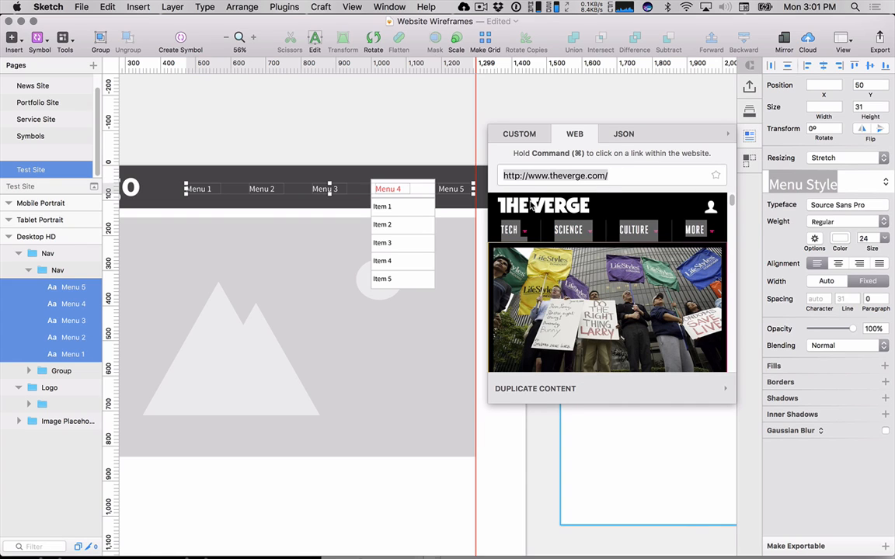
left_click(509, 229)
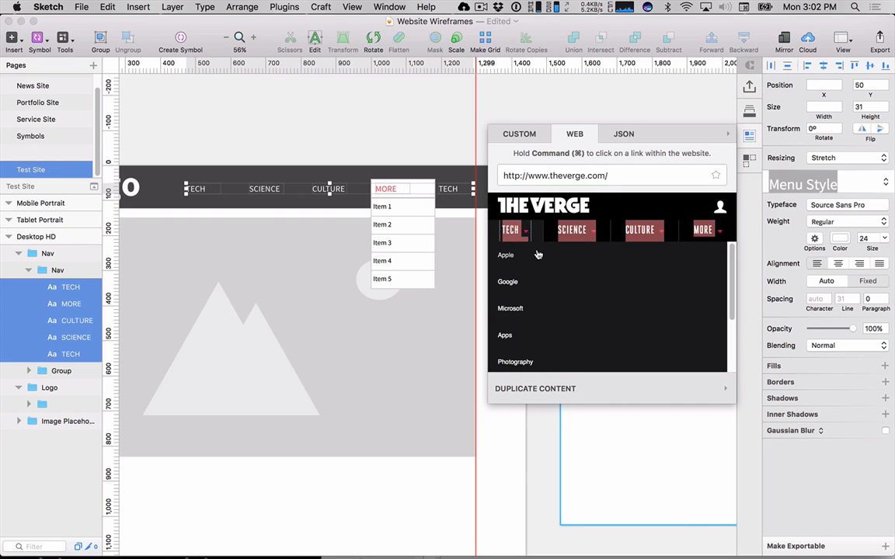
mouse_move(654, 234)
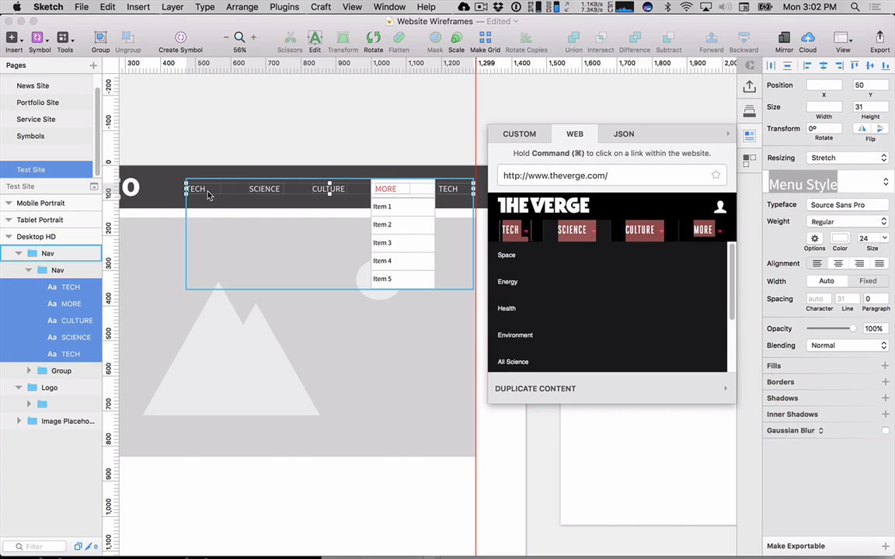
left_click(361, 160)
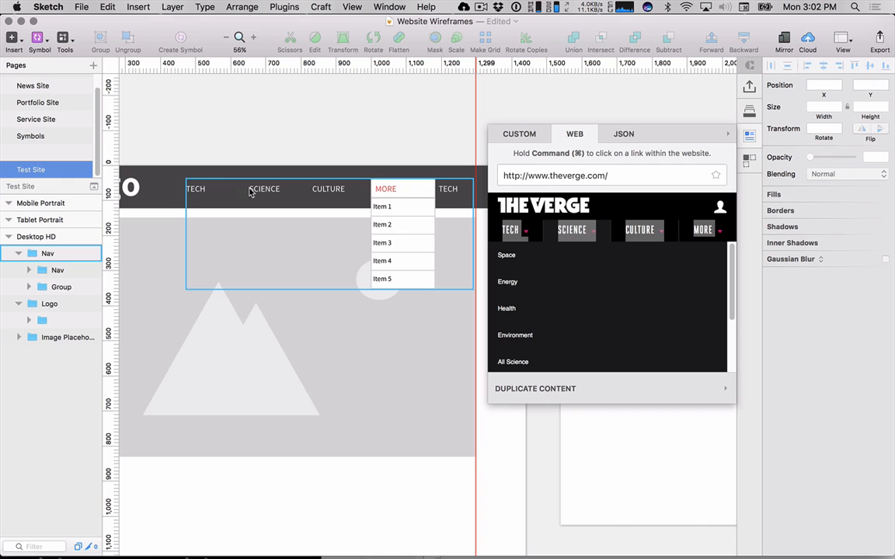
left_click(198, 191)
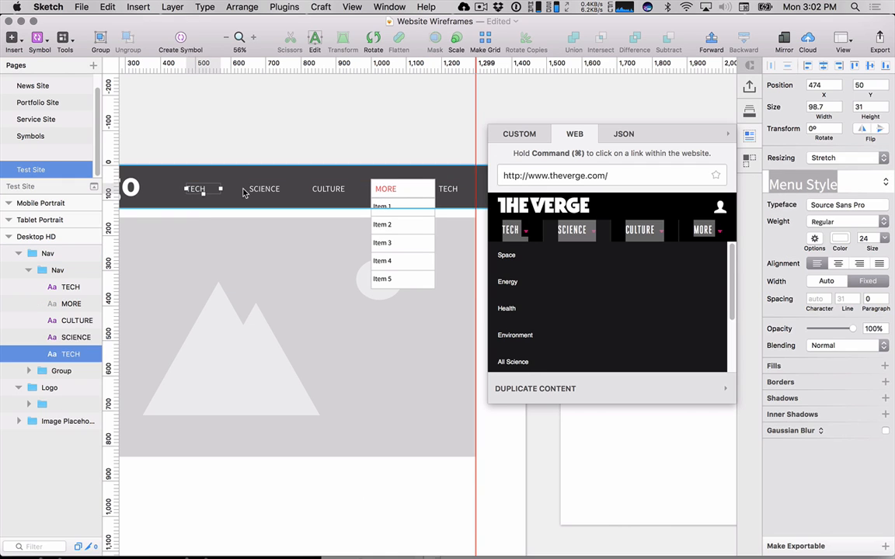
left_click(263, 191)
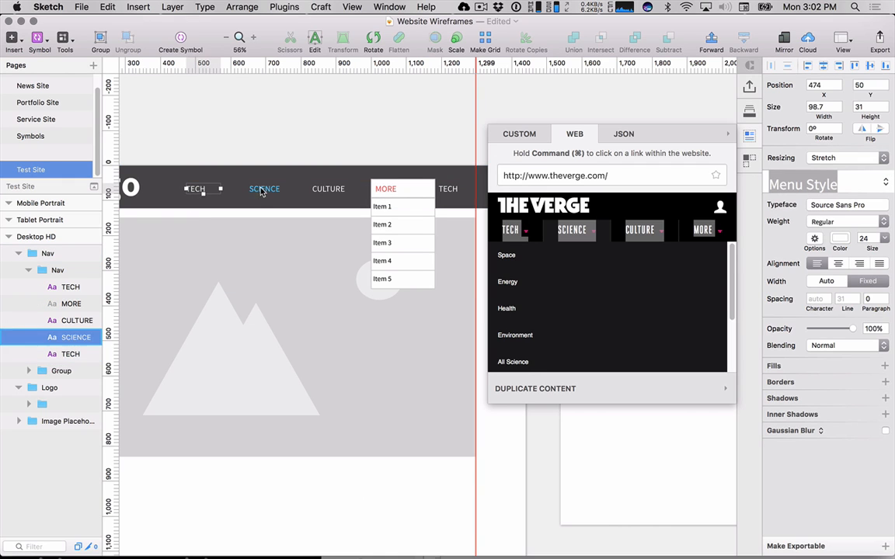
left_click(196, 190, "shift")
left_click(326, 191, "shift")
left_click(386, 190, "shift")
left_click(447, 190, "shift")
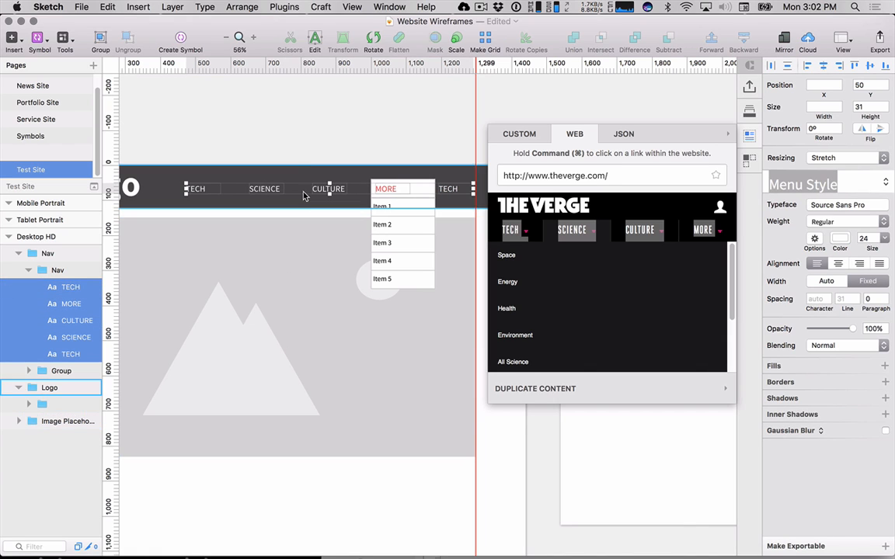
left_click(281, 152)
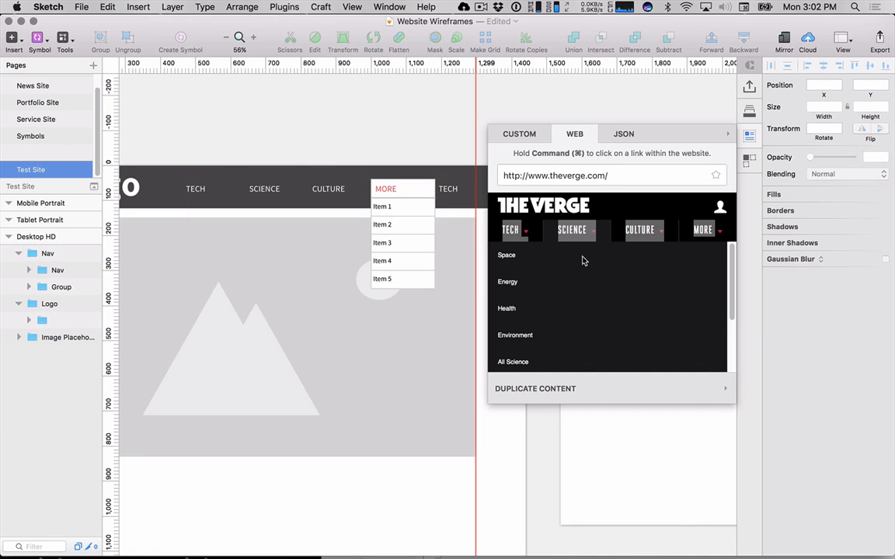
- Fill the five dropdown items with The Verge's science entries from Space to All Science, and widen their text boxes to fit
left_click(382, 208)
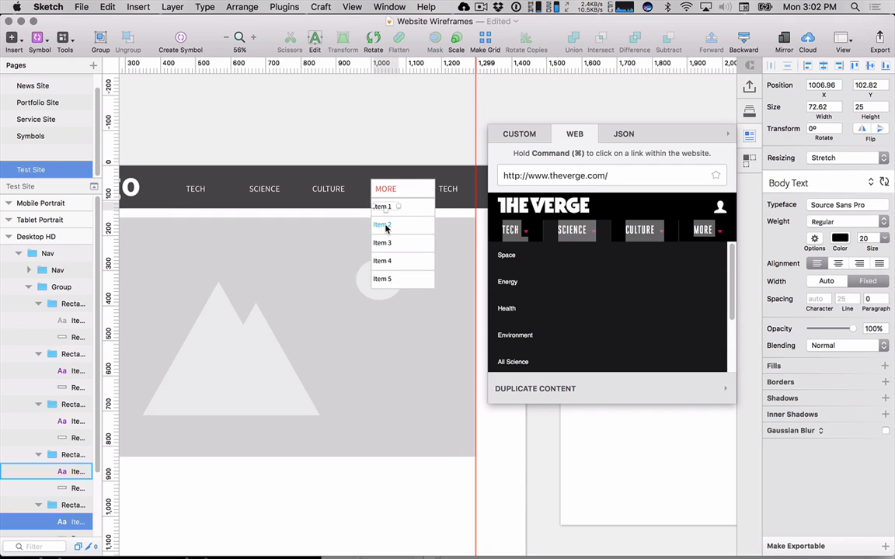
left_click(382, 224, "shift")
left_click(382, 243, "shift")
left_click(383, 261, "shift")
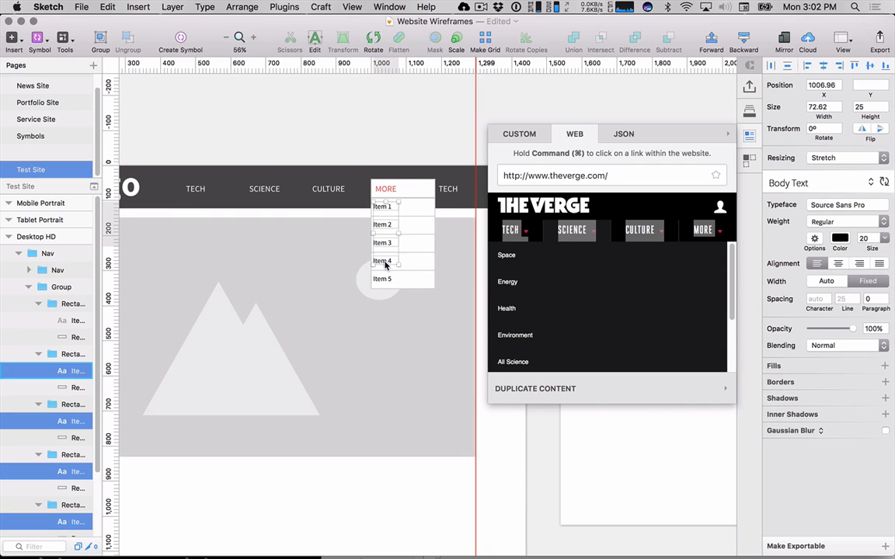
left_click(384, 278, "shift")
left_click(502, 258)
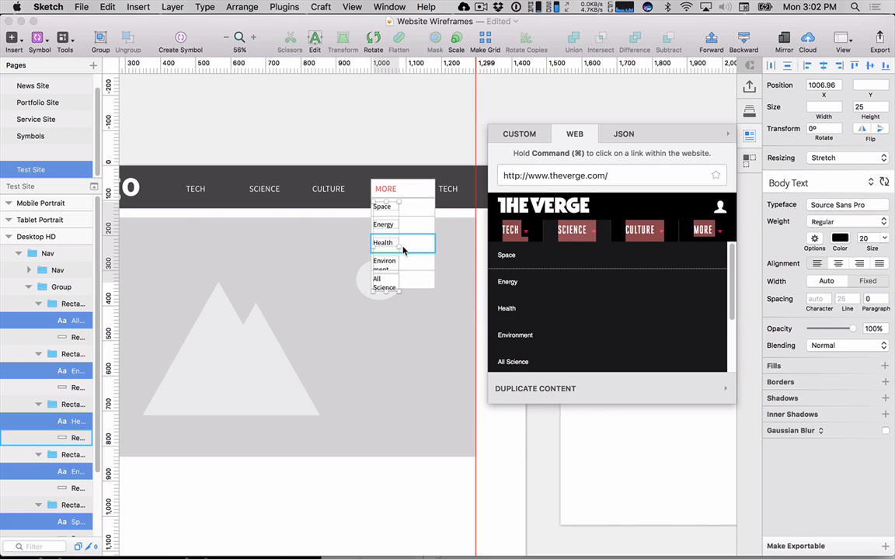
left_click_drag(399, 246, 425, 244)
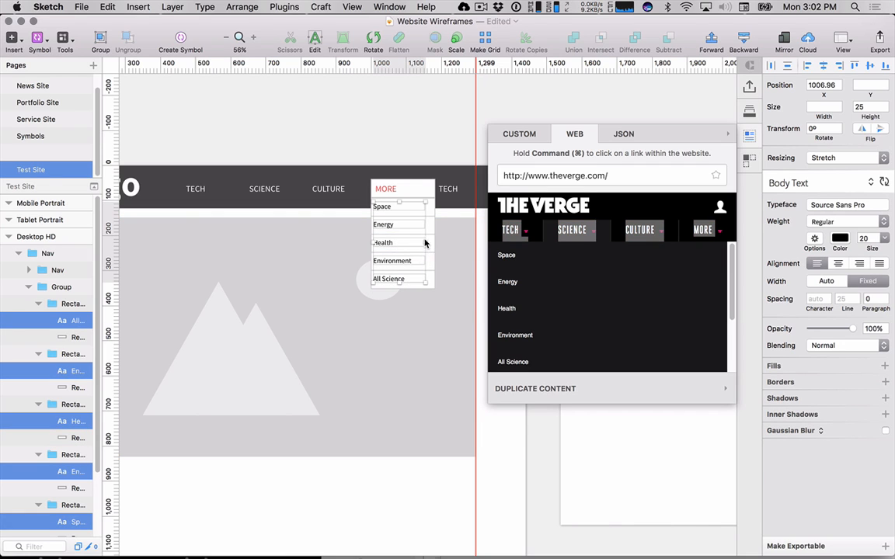
left_click(401, 132)
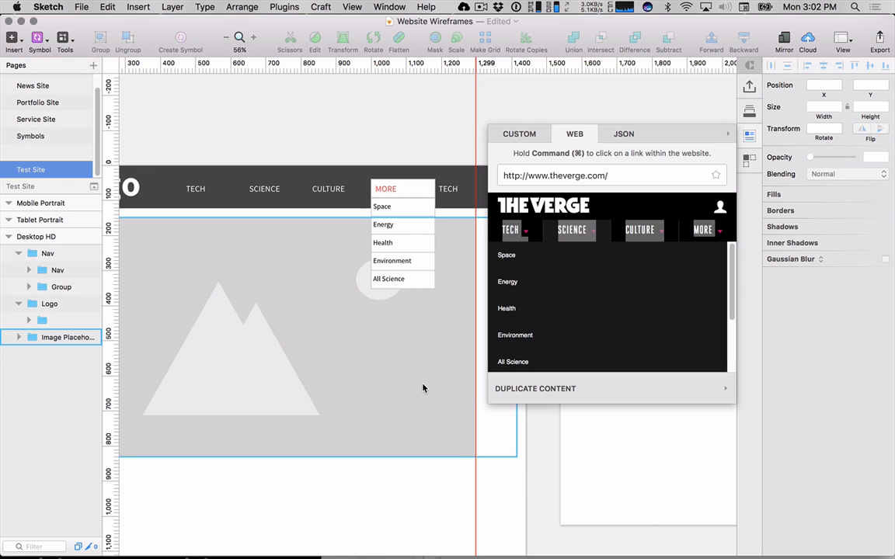
- Try to fill the header's Logo shape with The Verge's site title from Craft, and close the Craft web content
left_click_drag(301, 130, 459, 130)
left_click(262, 191)
double_click(263, 192)
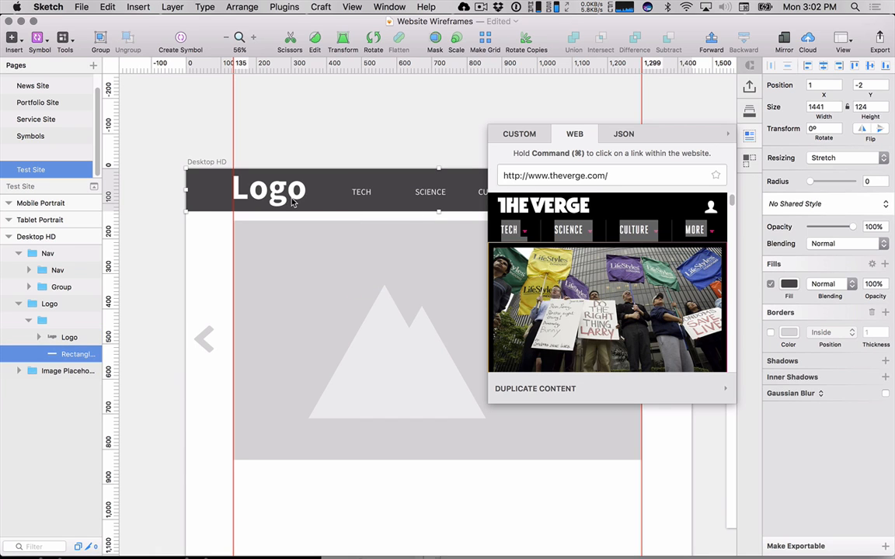
left_click(293, 200)
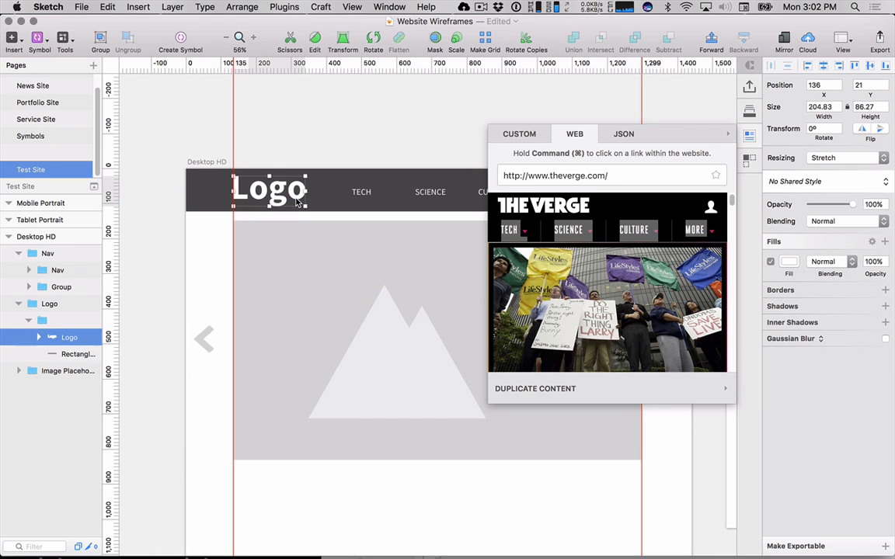
left_click(519, 207)
left_click(562, 205)
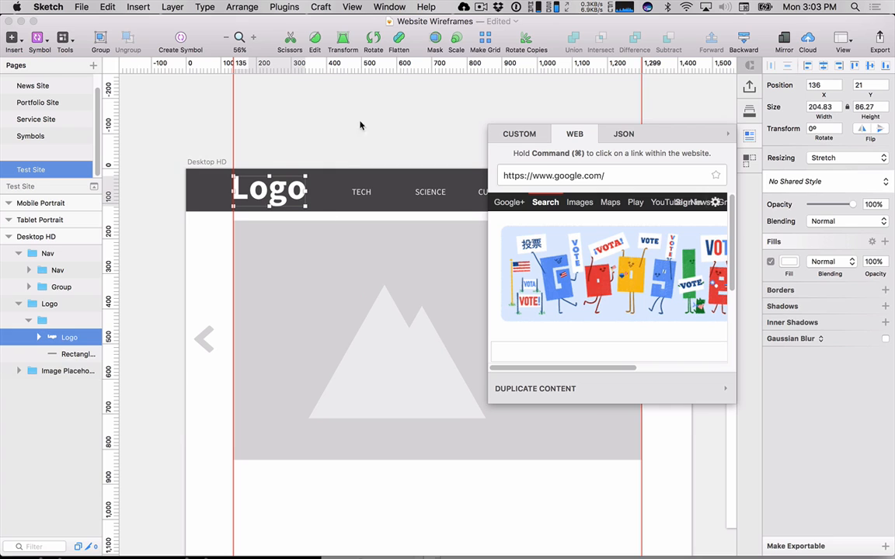
left_click(388, 139)
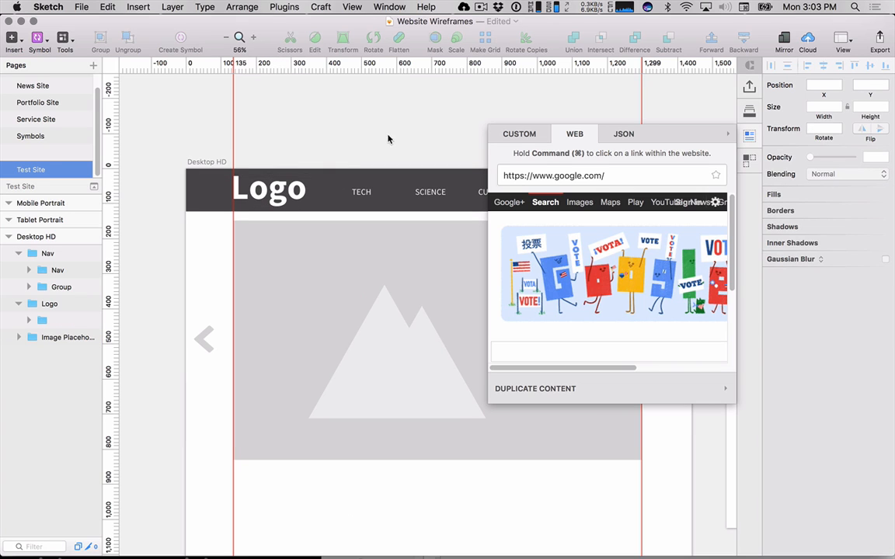
left_click(730, 135)
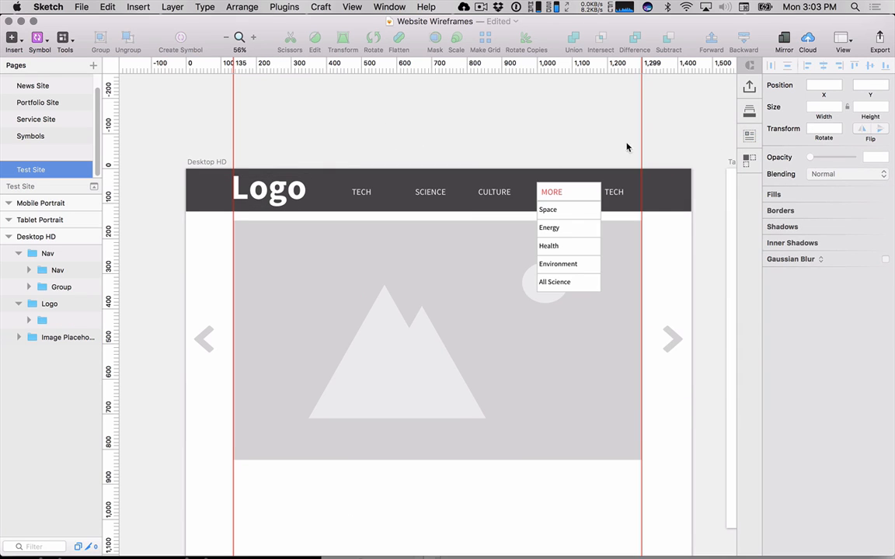
- Delete the Logo shape from the Desktop HD header and look through the available symbols for a replacement
left_click(279, 199)
key("BackSpace")
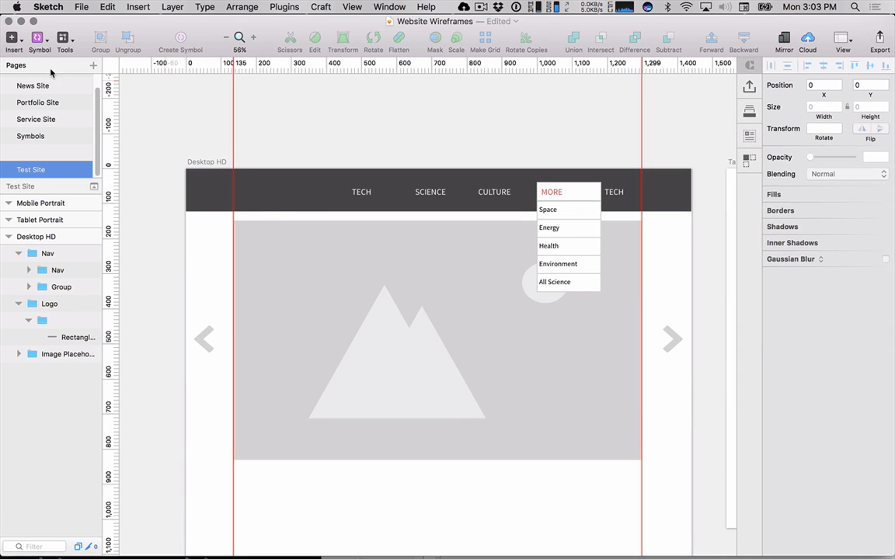
left_click(38, 39)
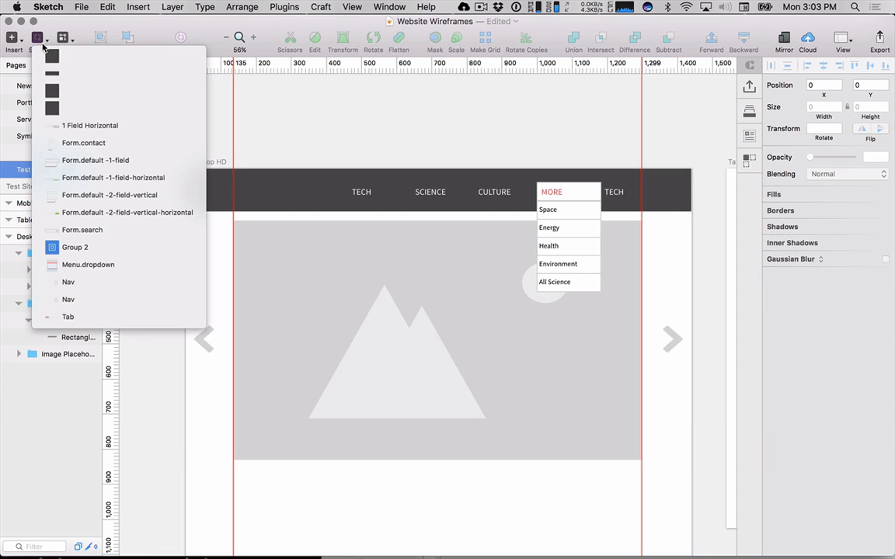
left_click(269, 140)
- Copy the large white Logo text layer from the Symbols page onto the Test Site page's Desktop HD artboard
left_click(31, 135)
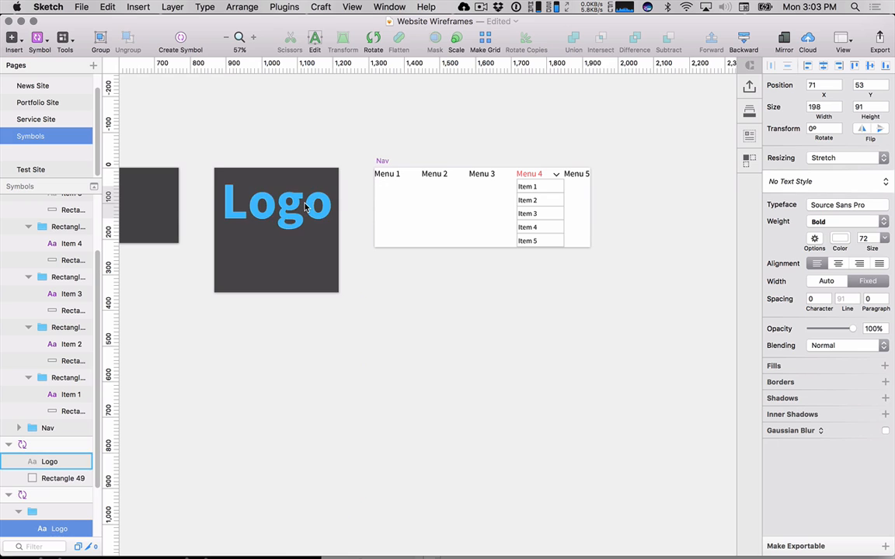
left_click(305, 204)
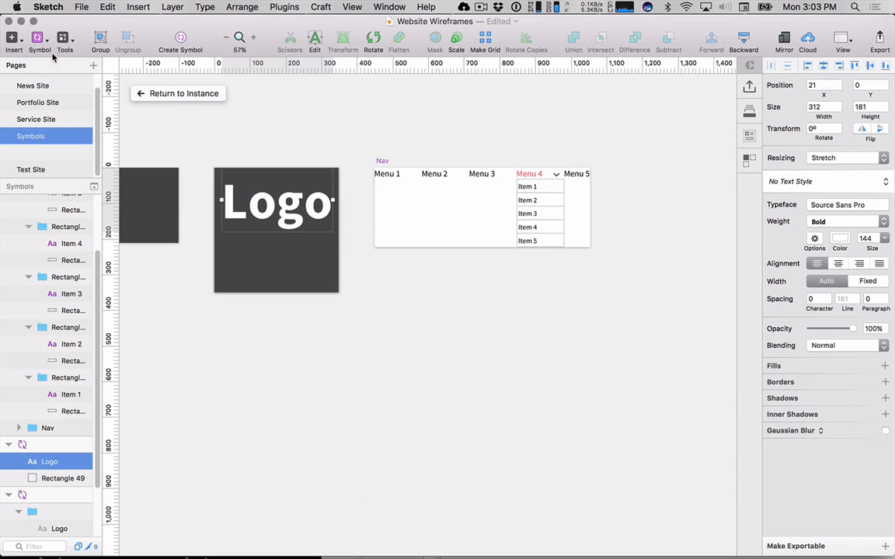
left_click(35, 175)
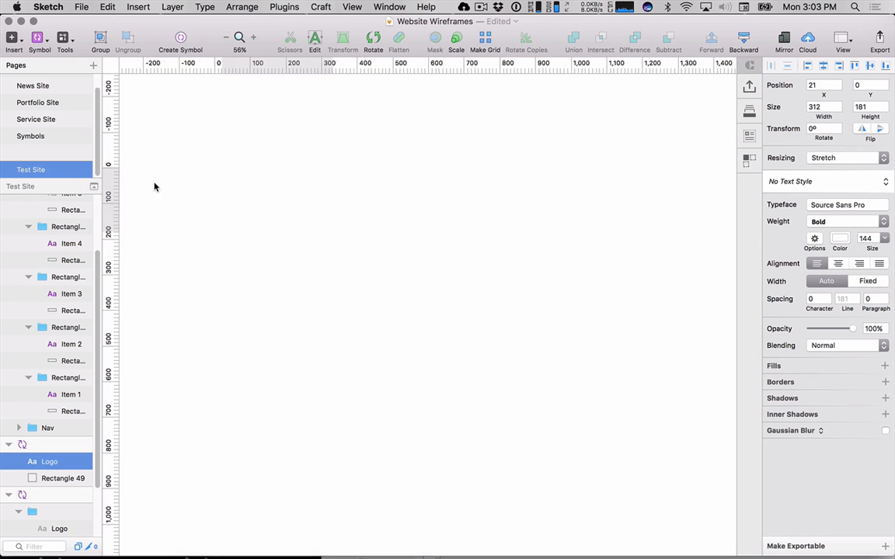
key("super+v")
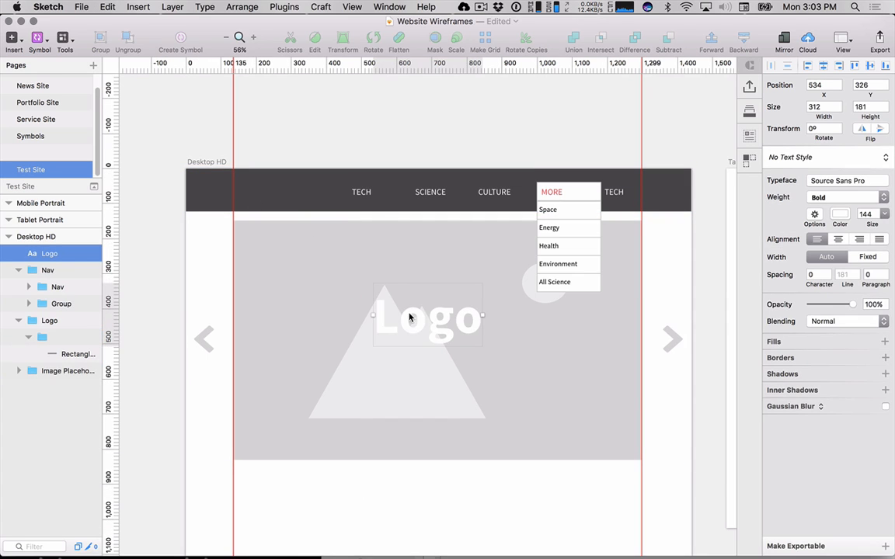
- Move the Logo text into the dark header, set its font size to 72 and line it up with the 135 guide
left_click_drag(423, 315, 329, 184)
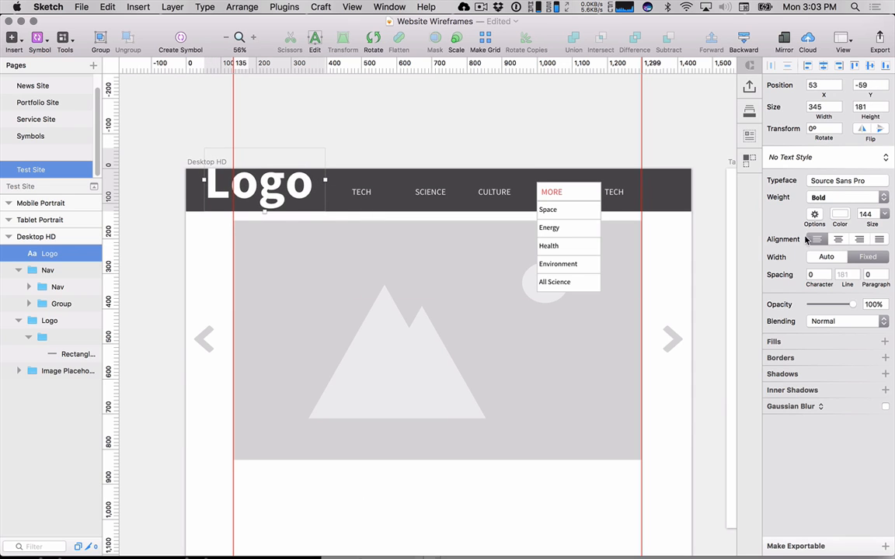
left_click(883, 215)
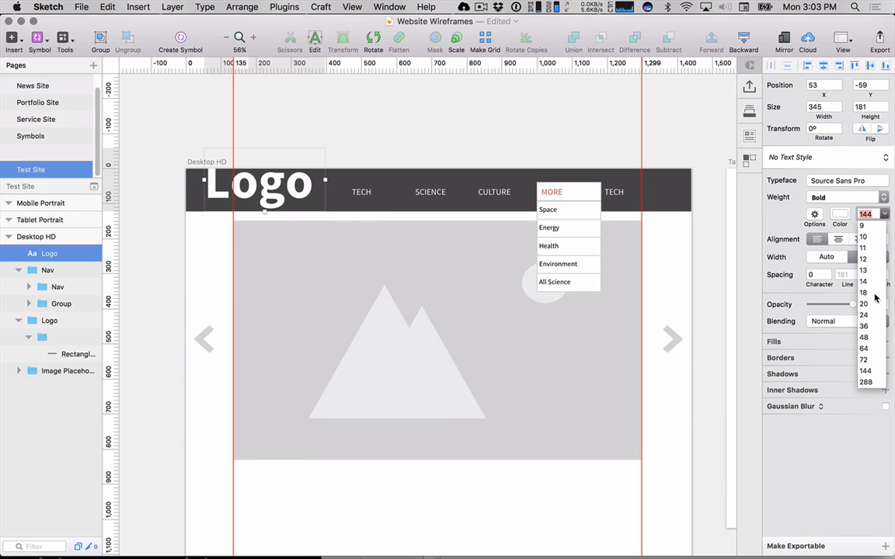
left_click(864, 360)
left_click_drag(227, 187, 273, 197)
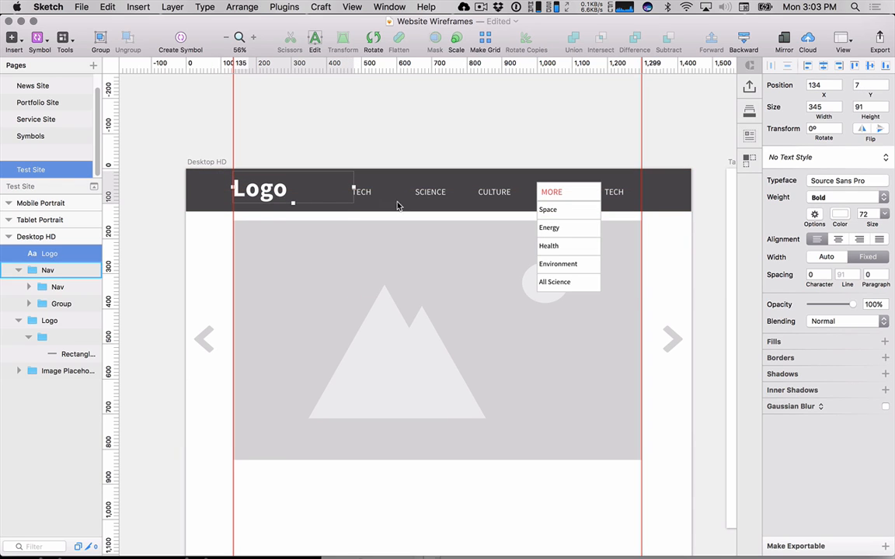
- Reopen Craft's web content and load theverge.com as its source
left_click(750, 138)
key("t")
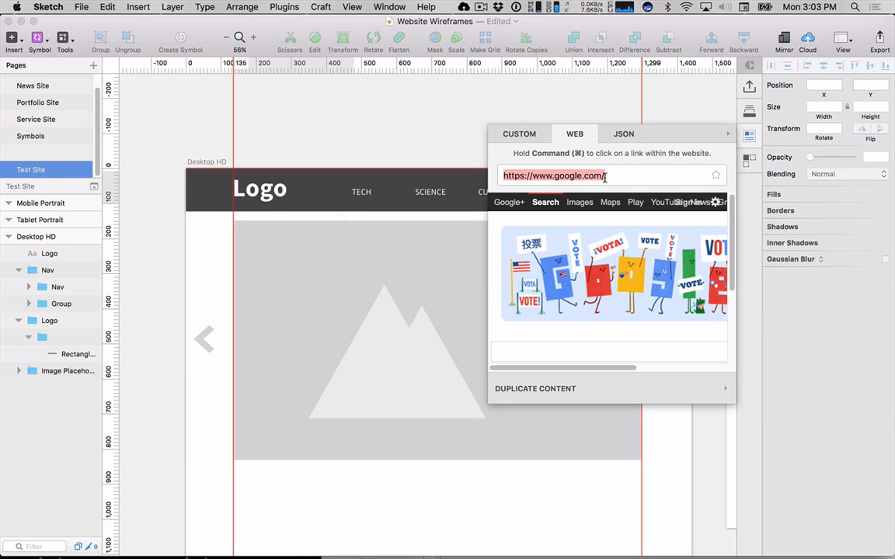
type("theverge.com")
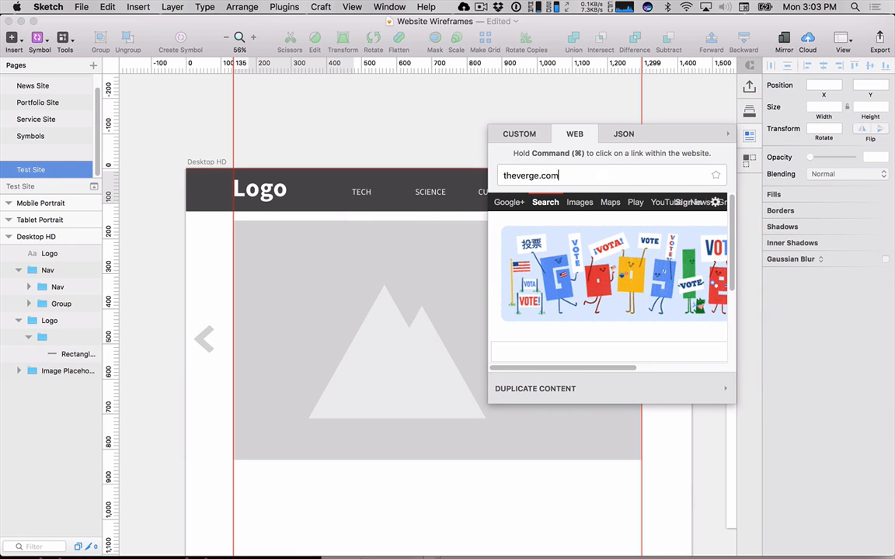
key("Return")
- Try to place The Verge's site title from the Craft web content without a text layer selected
left_click(558, 205)
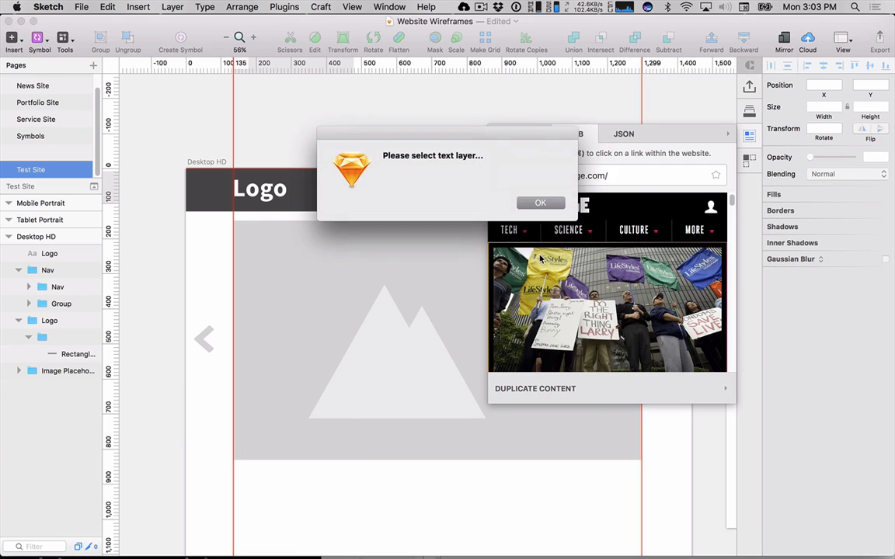
left_click(529, 205)
left_click(253, 191)
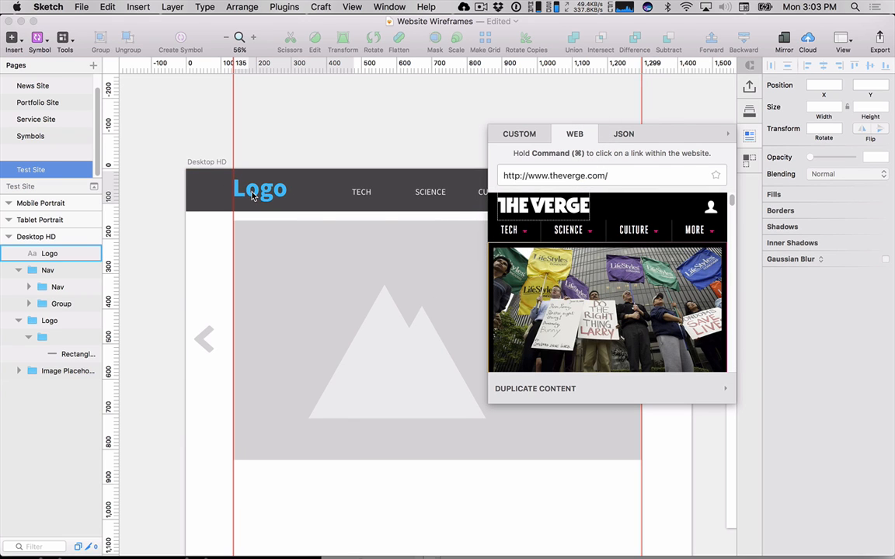
left_click(364, 192)
left_click(562, 222)
left_click(539, 202)
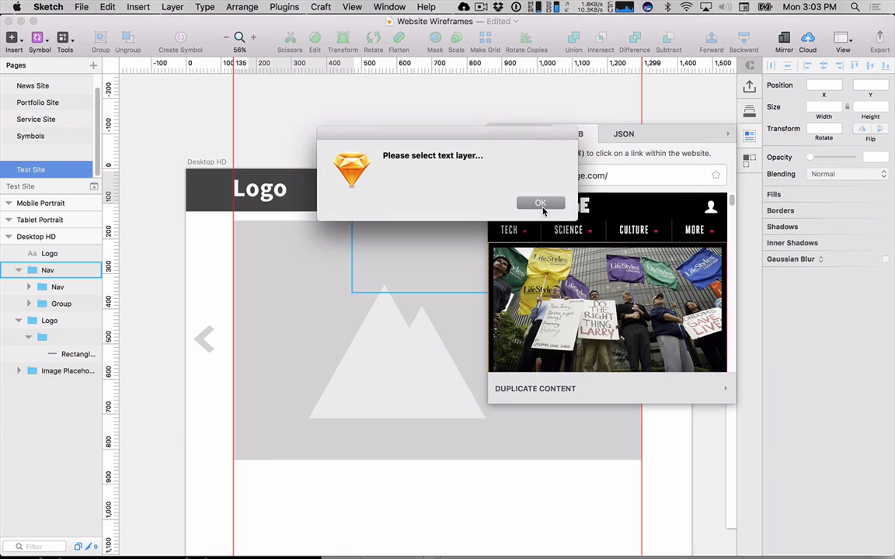
left_click(281, 132)
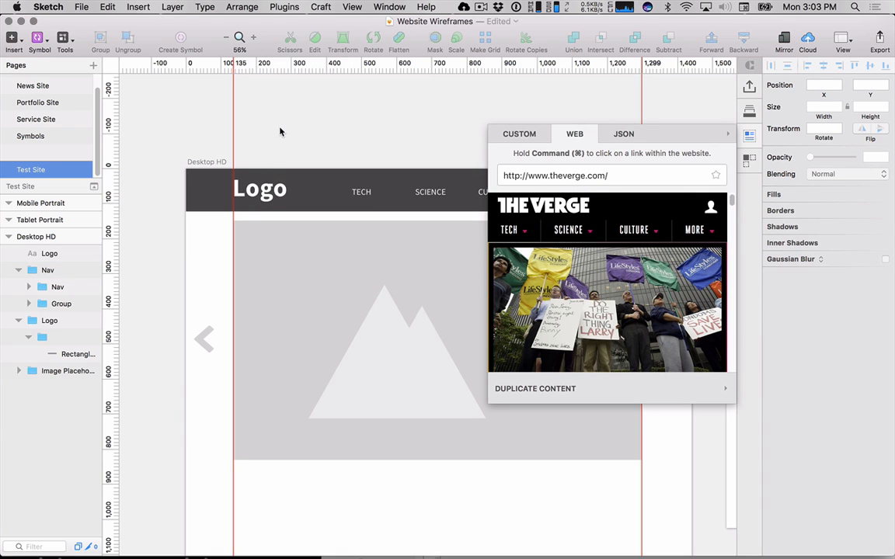
- Fill the header's Logo text layer with The Verge's site title from Craft, and close the Craft web content
left_click(271, 196)
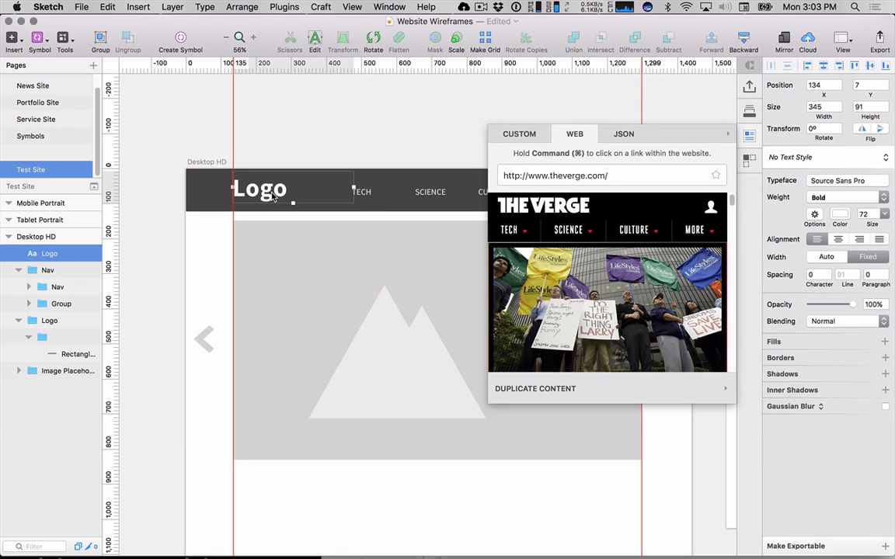
left_click(541, 210)
key("space")
left_click_drag(457, 138, 358, 119)
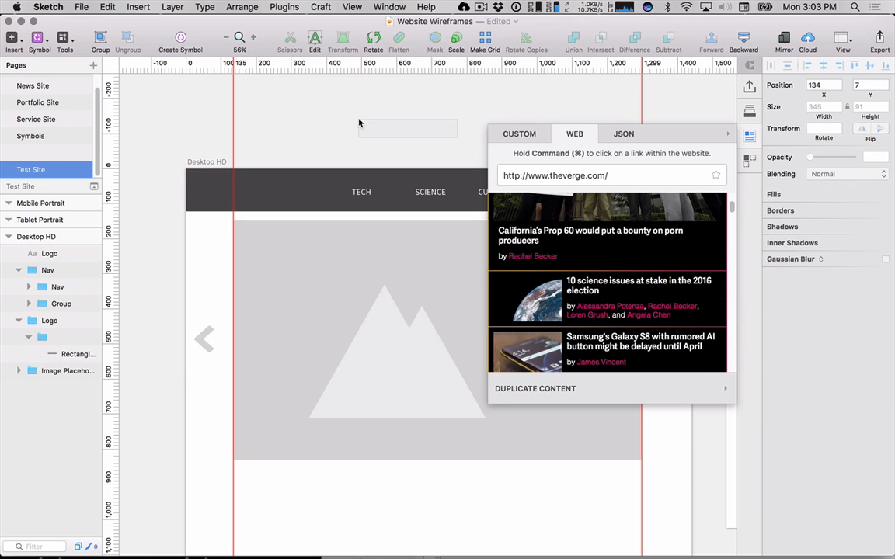
left_click(726, 137)
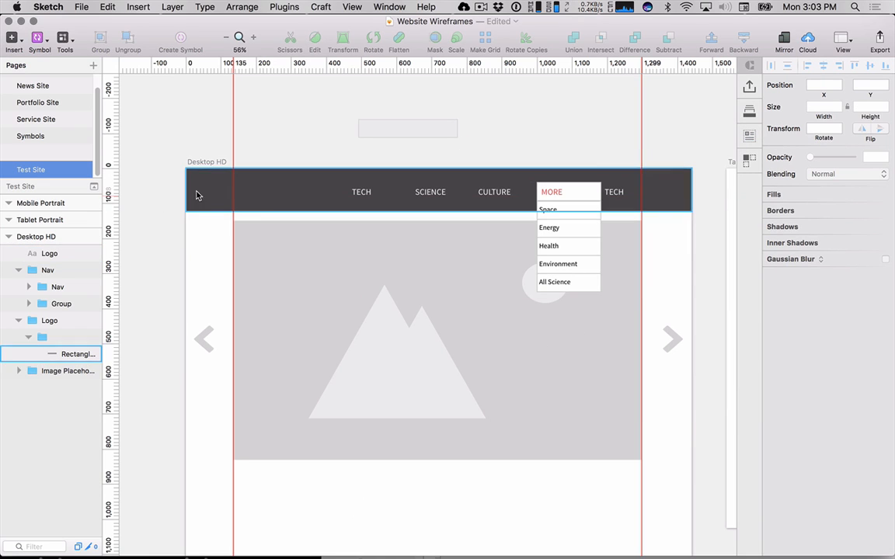
- Select the header's emptied Logo text layer to inspect its text settings
left_click(266, 190)
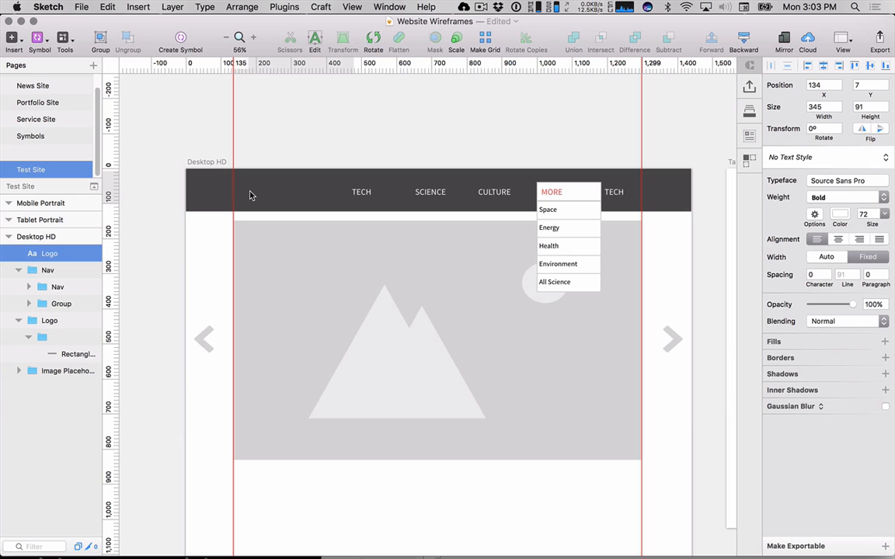
left_click(84, 254)
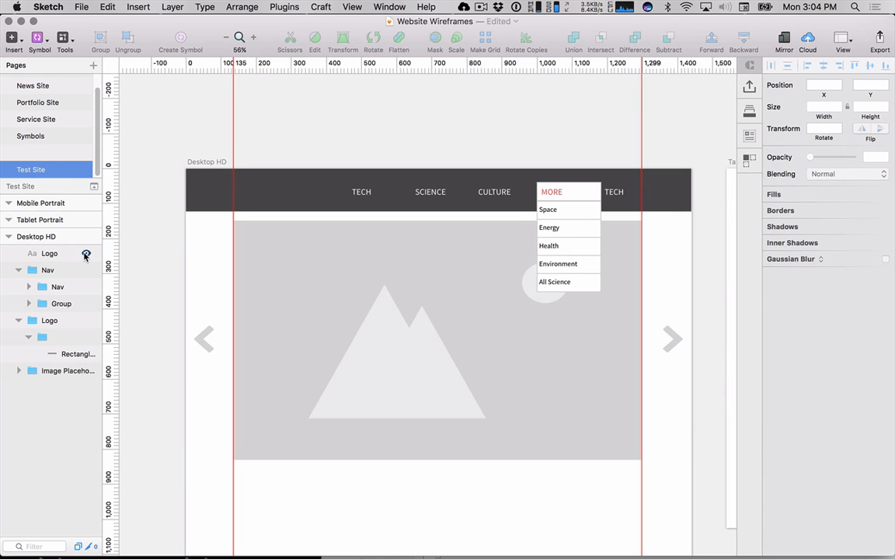
left_click(54, 255)
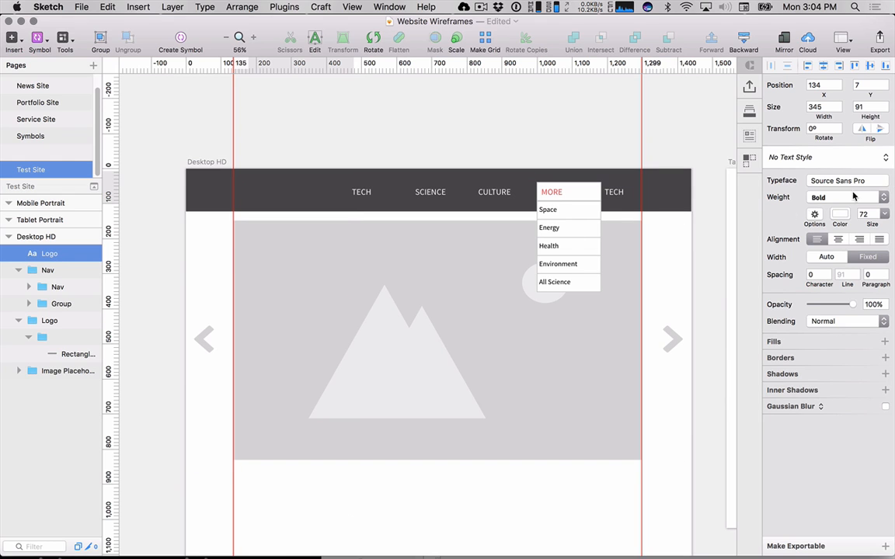
- Undo the Craft title fill, the Logo text edits and the dropdown text widening, back to the original logo in the header
key("super+z")
key("super+z")
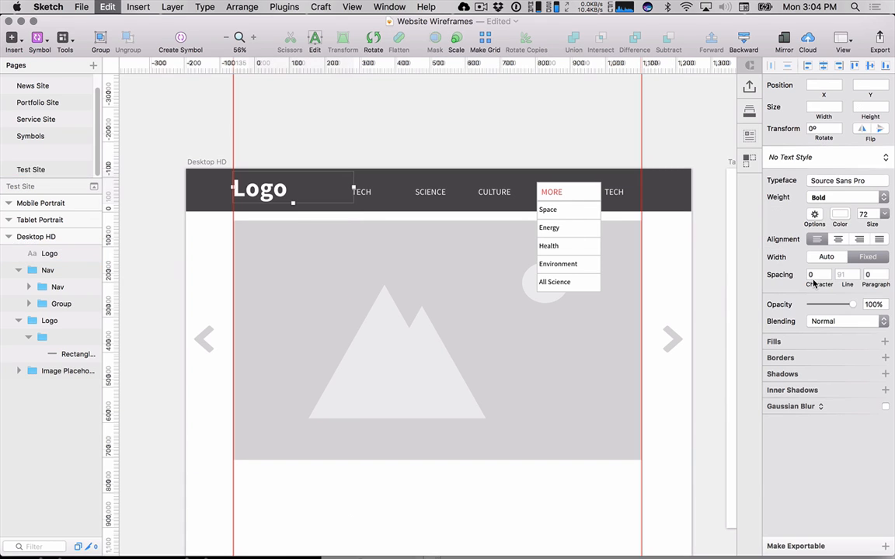
key("super+z")
key("super+z")
key("super+z")
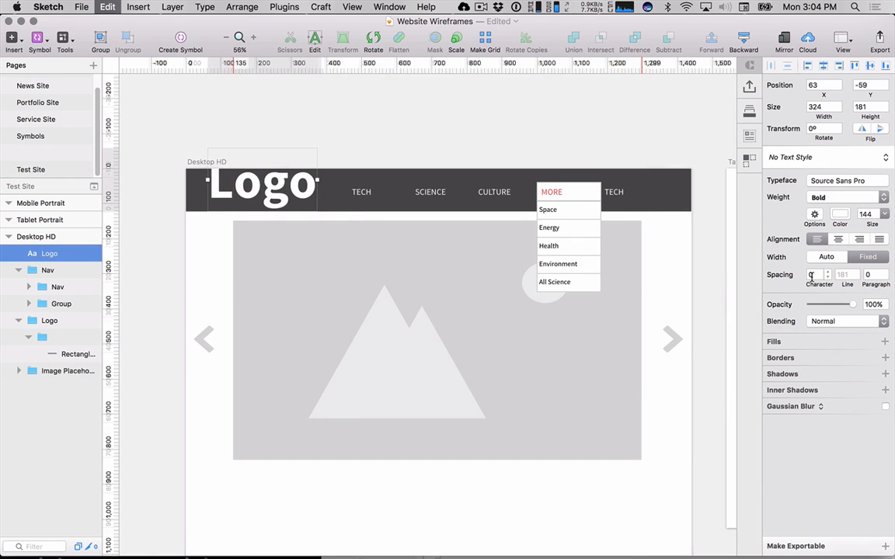
key("super+z")
key("super+z")
key("super+z")
key("super+z")
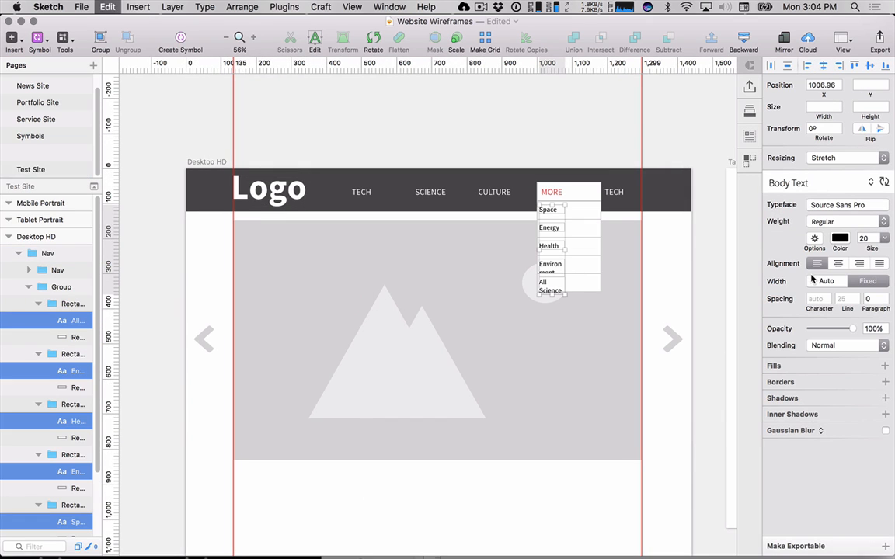
key("super+z")
key("super+z")
key("super+z")
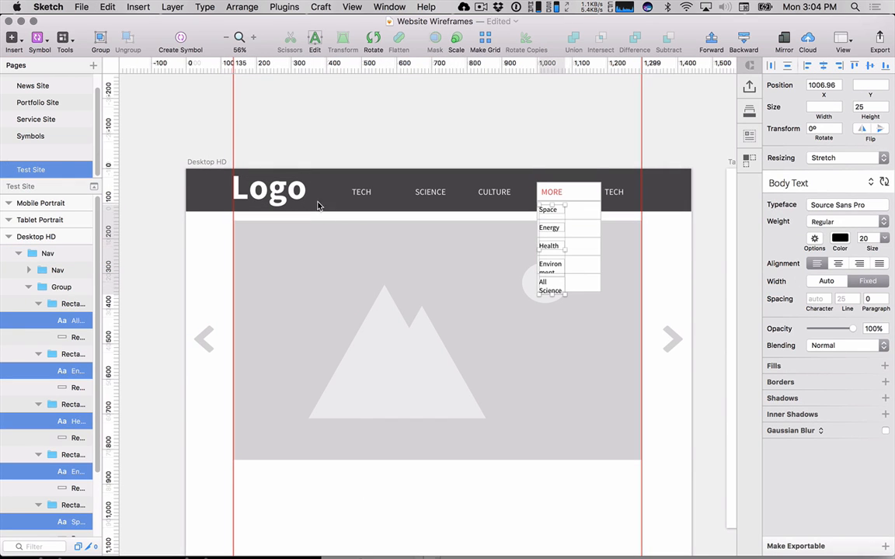
- Extend the Desktop HD artboard downward to a height of 2297
left_click_drag(383, 135, 407, 67)
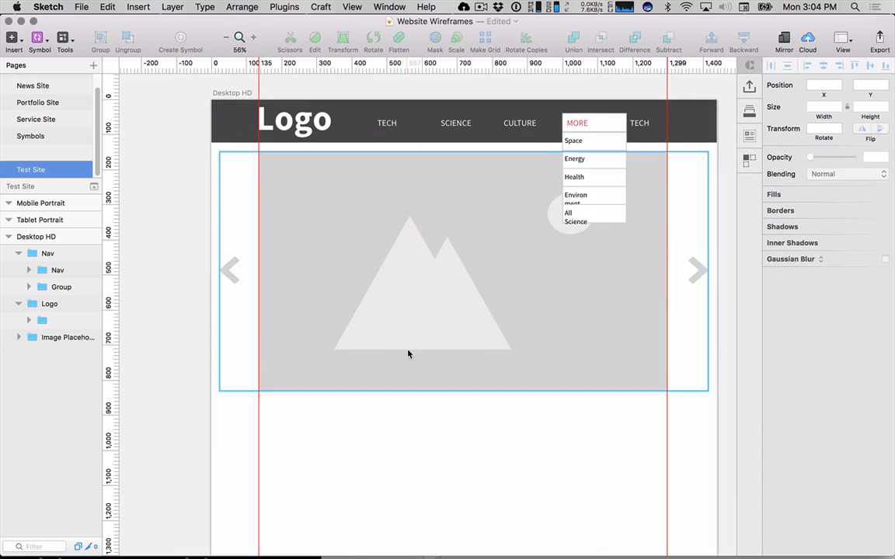
scroll(407, 357, "down", 1)
left_click_drag(433, 435, 431, 407)
scroll(431, 406, "down", 3)
scroll(535, 323, "down", 2)
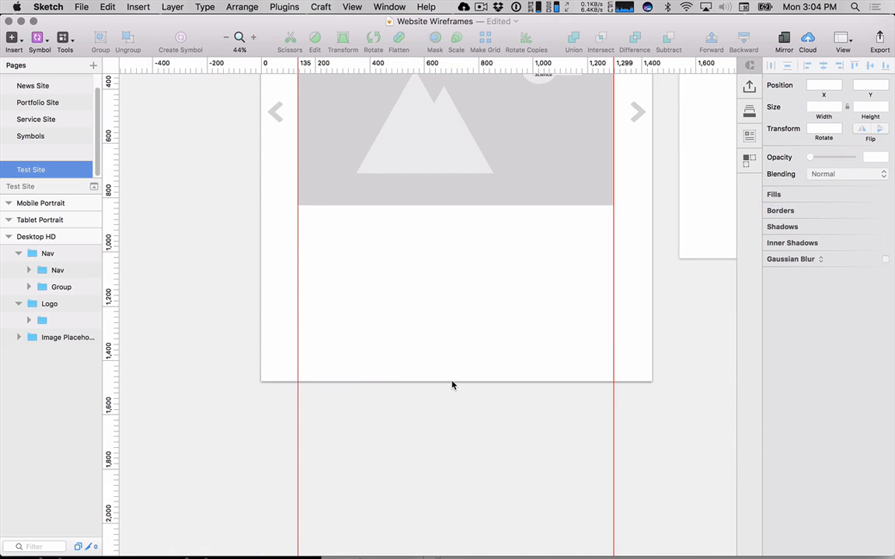
left_click_drag(263, 231, 205, 389)
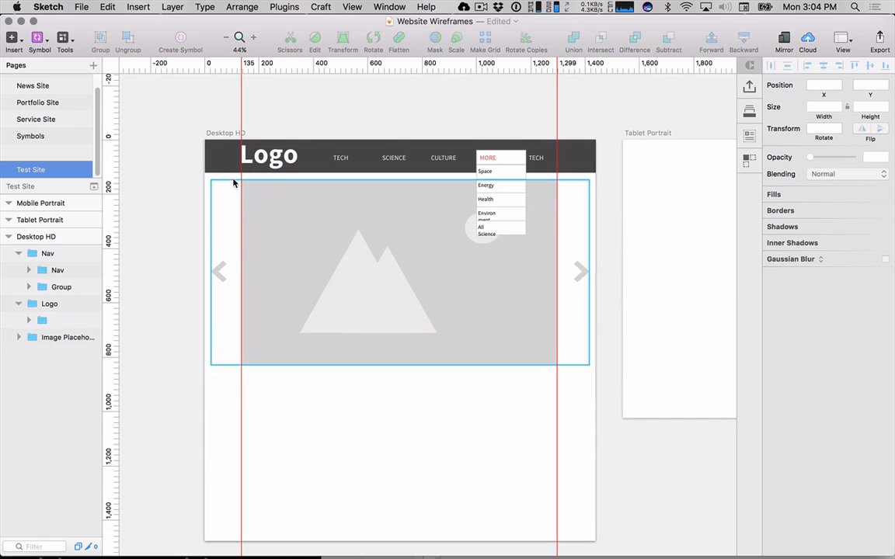
left_click(222, 133)
scroll(461, 355, "down", 5)
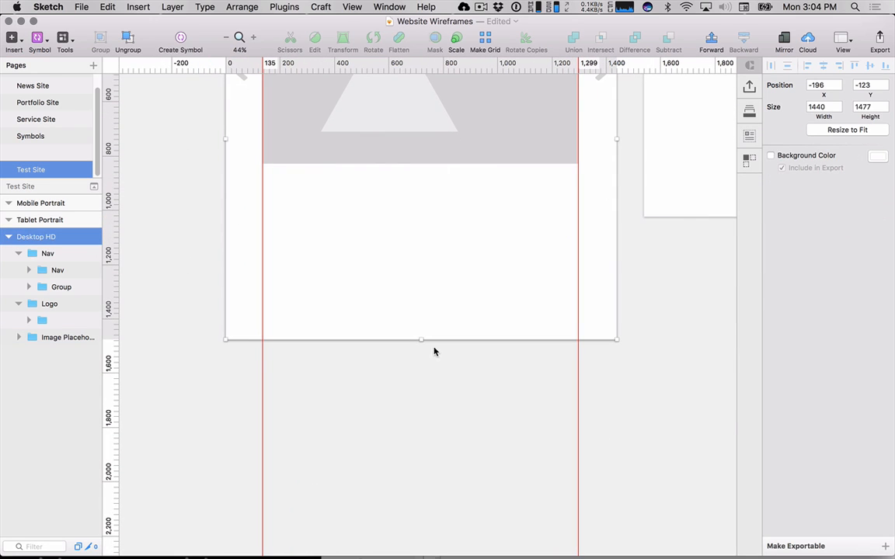
left_click_drag(419, 340, 420, 556)
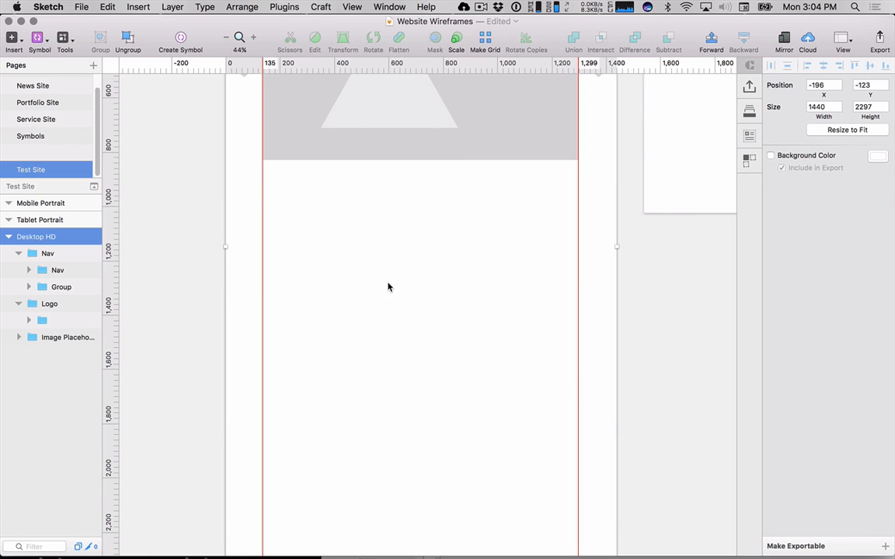
- Switch to Safari, open theverge.com in a new tab and examine how the homepage lays out its header and story blocks
key("super+Tab")
key("super+Tab")
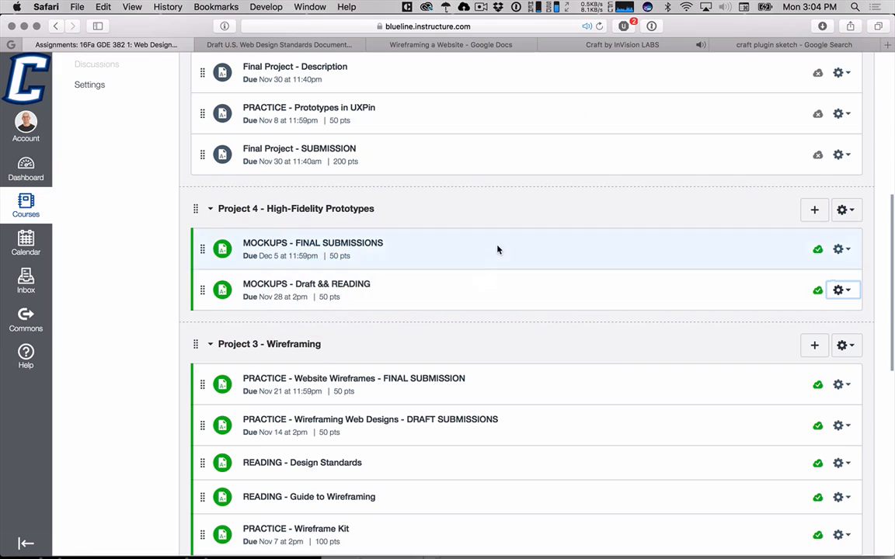
key("super+t")
type("theverge")
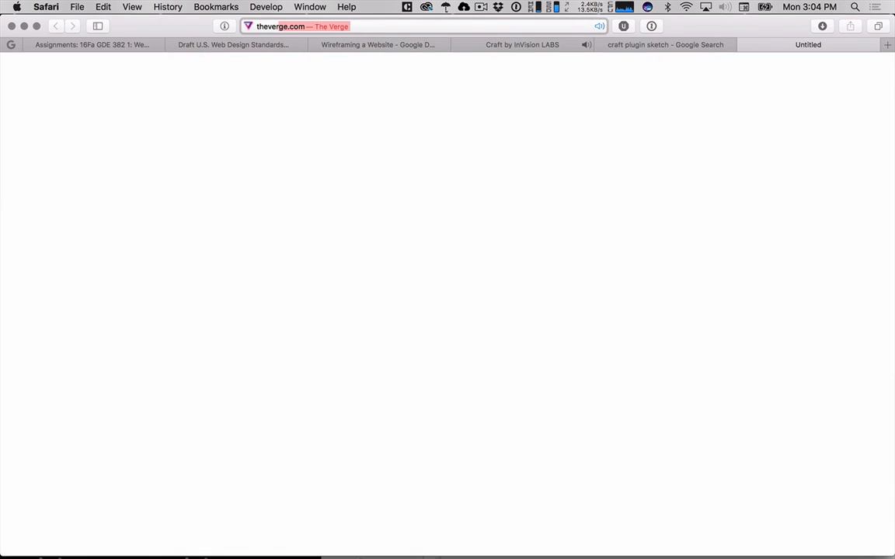
key("Return")
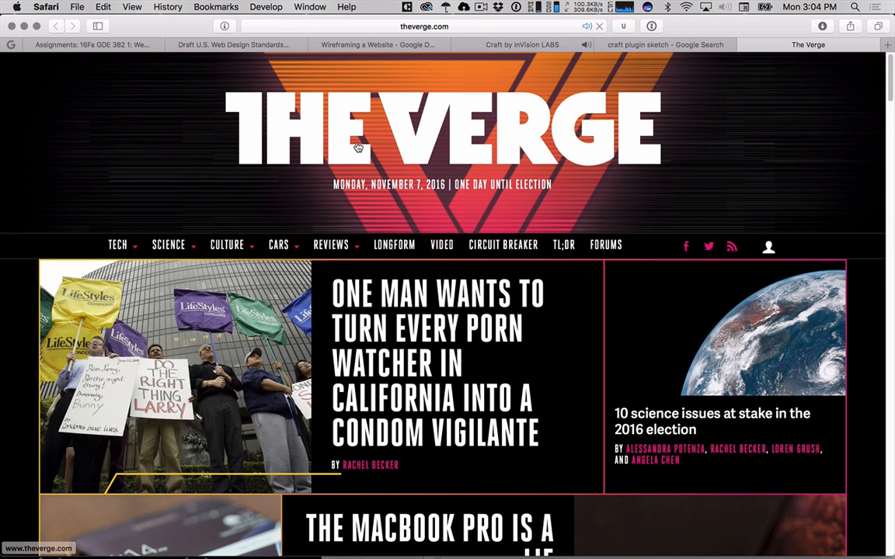
scroll(621, 264, "down", 10)
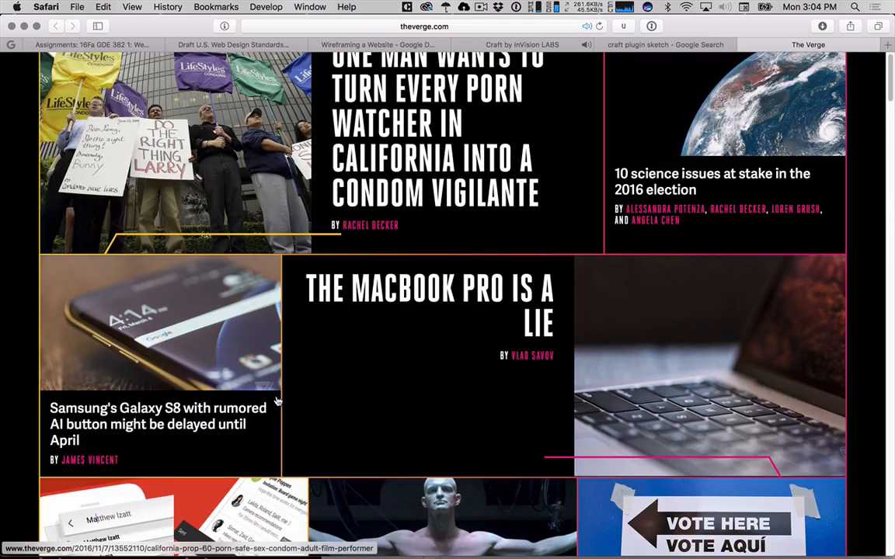
scroll(466, 279, "up", 10)
scroll(435, 283, "down", 3)
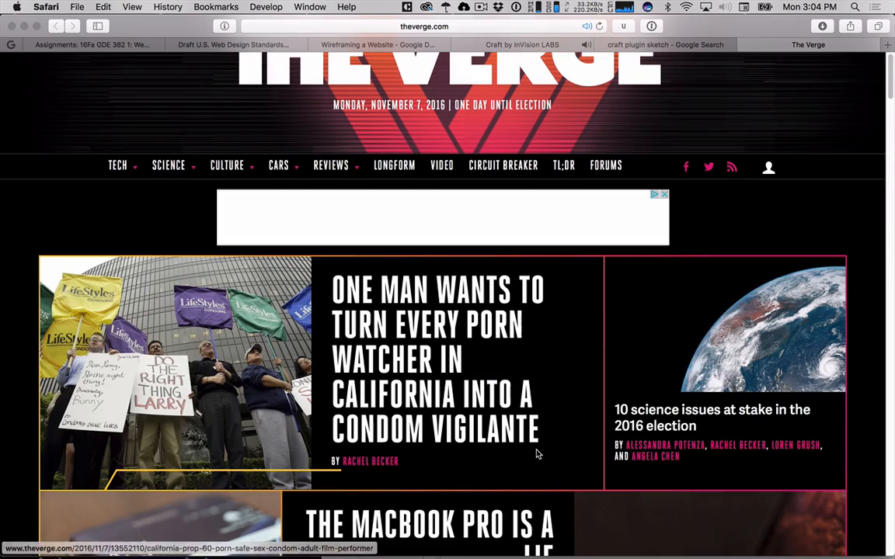
scroll(595, 382, "down", 2)
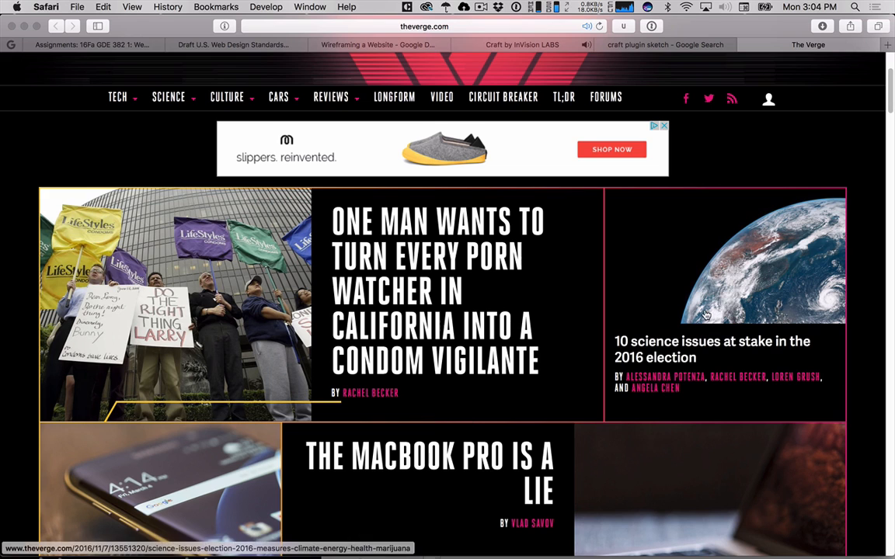
scroll(389, 434, "down", 5)
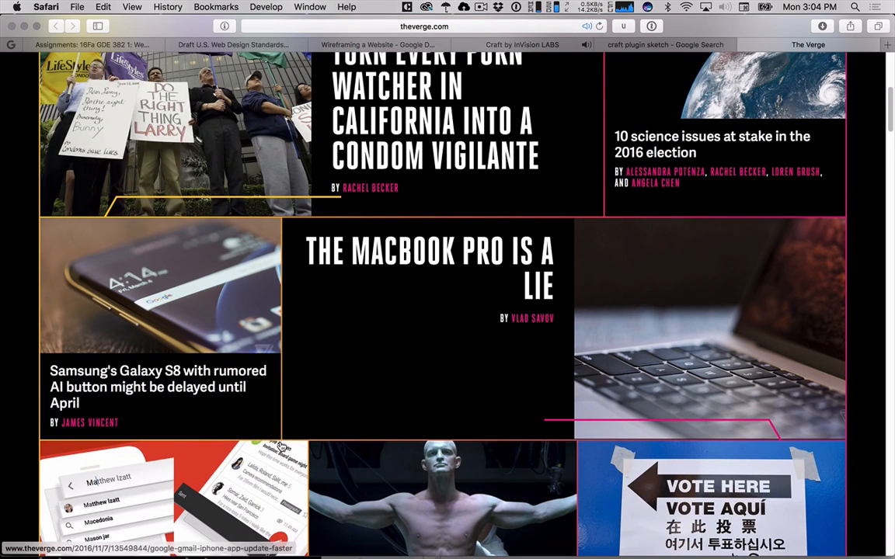
scroll(416, 372, "down", 5)
- Switch back to Sketch and widen the text boxes of all five MORE dropdown items together to 156
key("super+Tab")
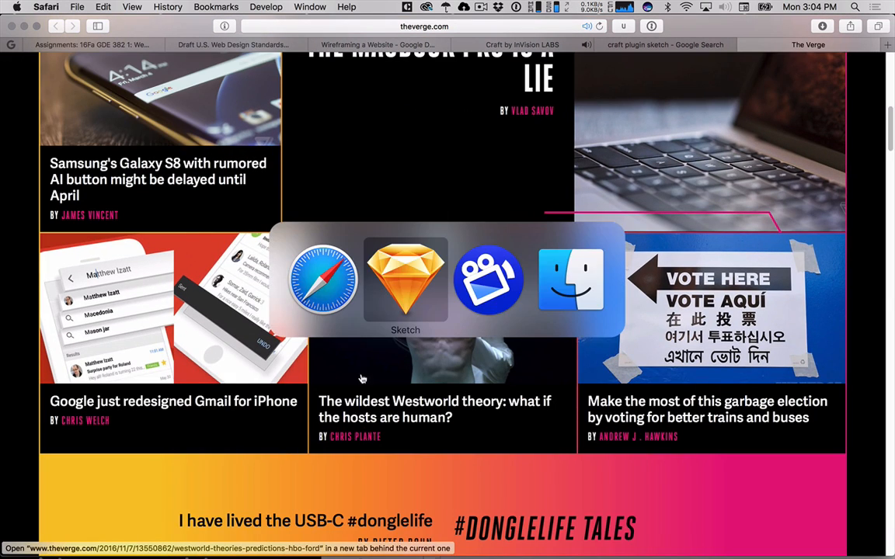
scroll(341, 206, "up", 5)
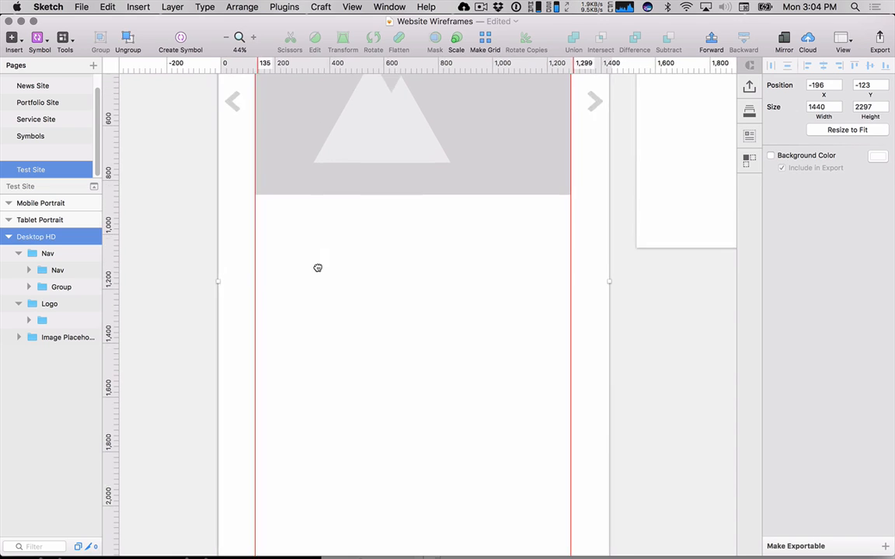
scroll(479, 455, "down", 2)
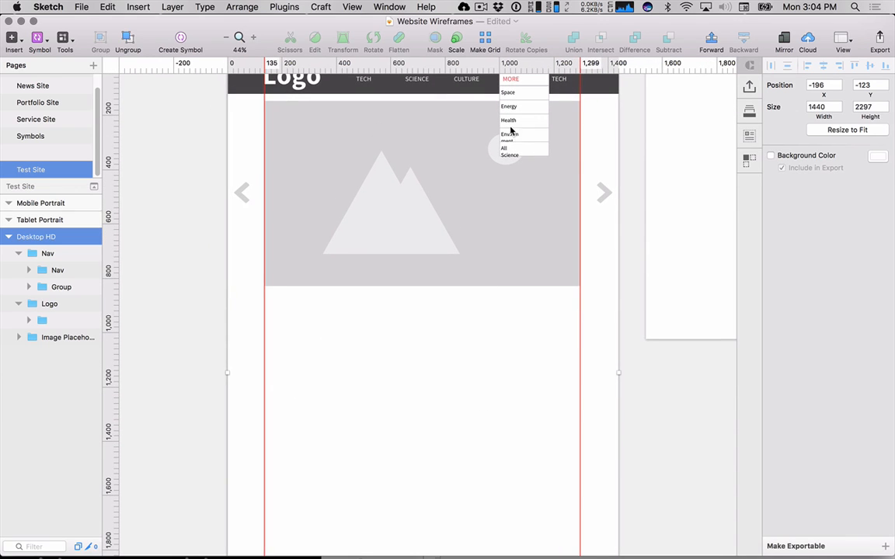
left_click(509, 133, "super")
left_click(510, 121, "shift+super")
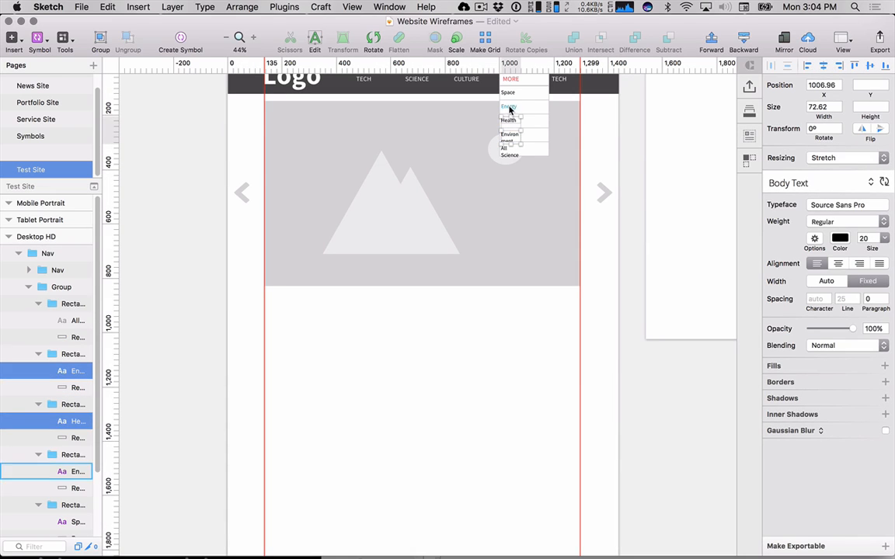
left_click(509, 109, "shift+super")
left_click(509, 93, "shift+super")
left_click(507, 152, "shift+super")
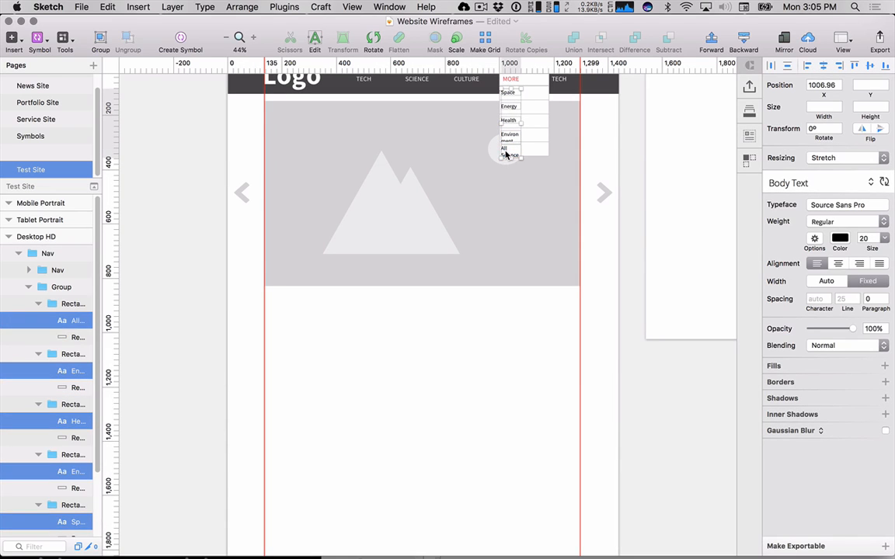
left_click_drag(521, 123, 543, 122)
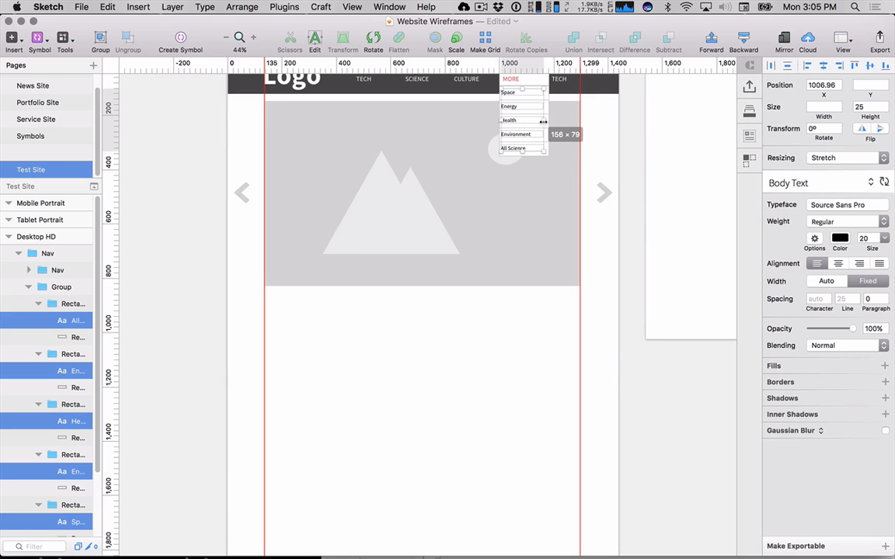
left_click(174, 290)
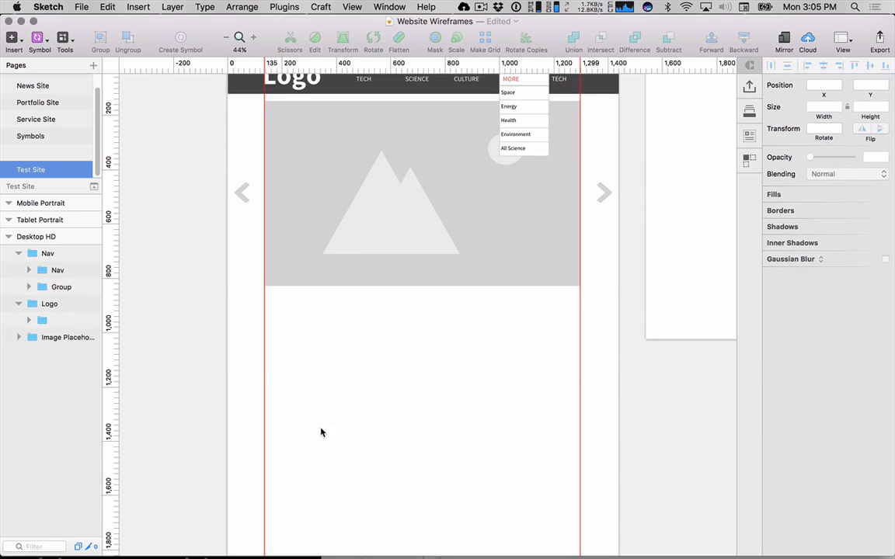
- Switch to the wireframe kit document and browse its Elements page for components to reuse below the carousel
scroll(321, 432, "down", 5)
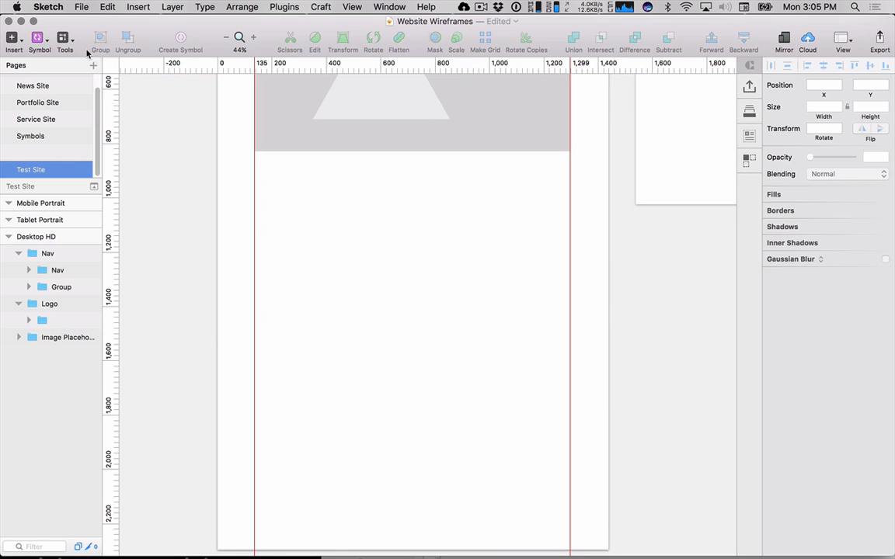
key("ctrl+Up")
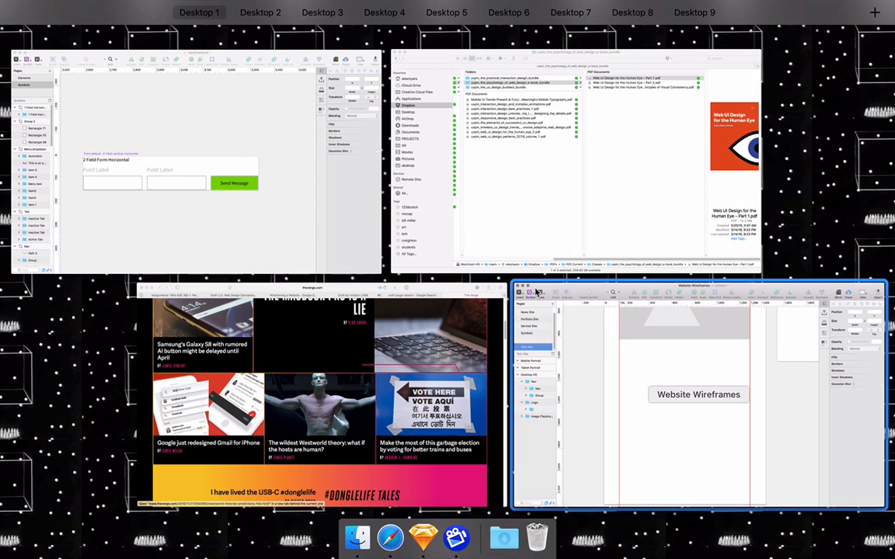
left_click(301, 236)
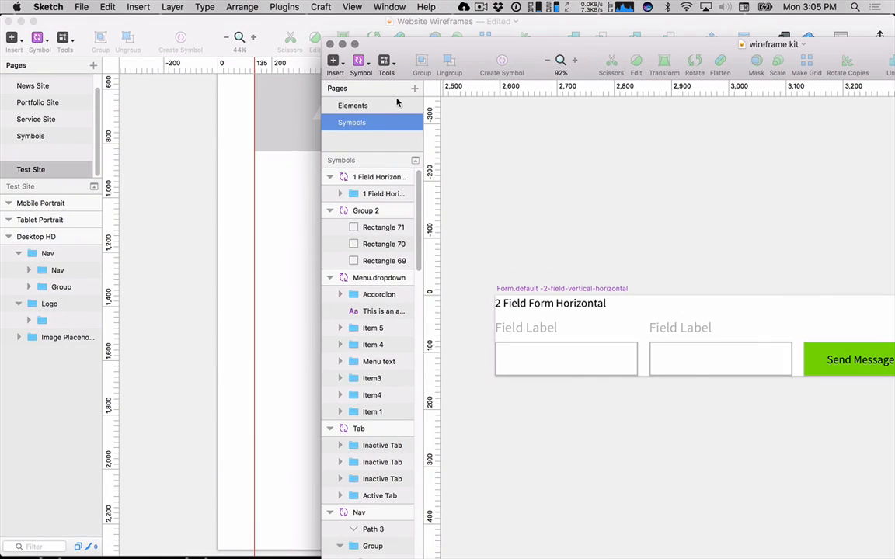
left_click(352, 106)
scroll(545, 254, "down", 5)
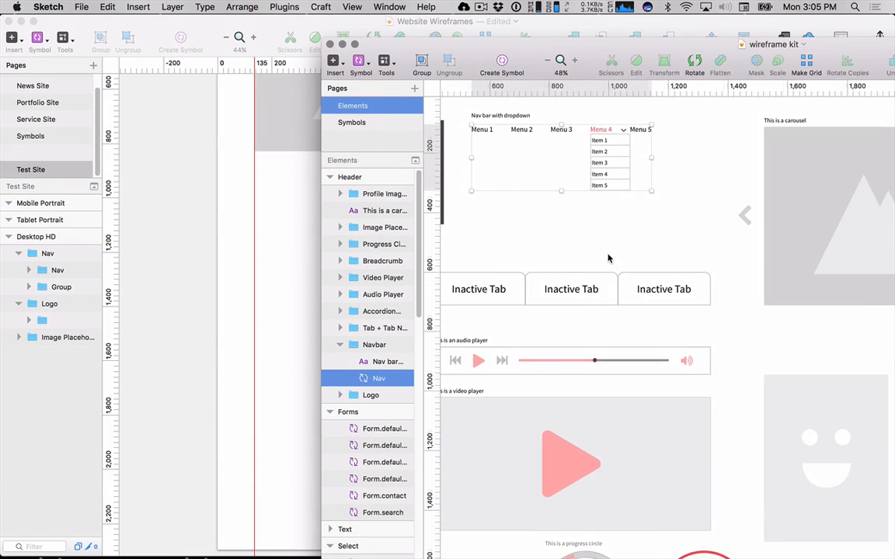
- Find the filled rectangle on the Shapes artboard of the wireframe kit and copy it
scroll(613, 265, "down", 2)
left_click_drag(611, 235, 584, 524)
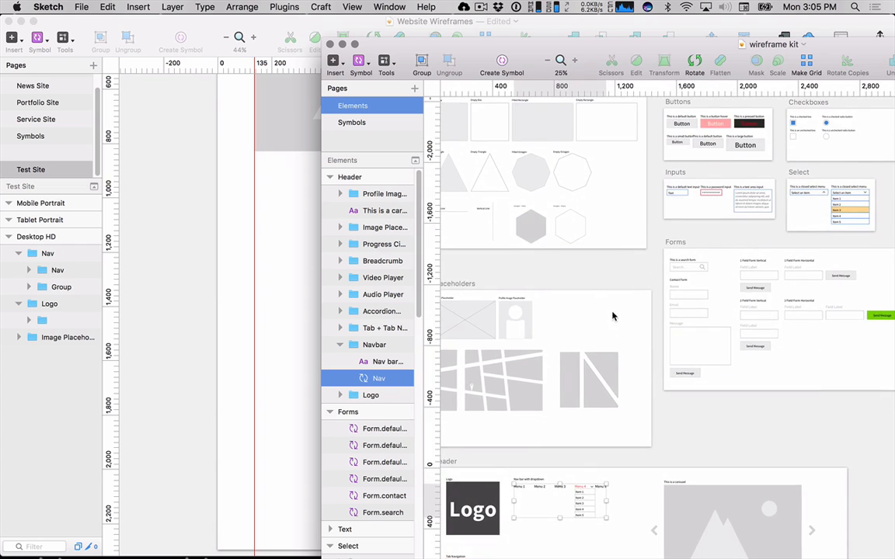
left_click_drag(615, 322, 692, 226)
left_click_drag(672, 388, 622, 350)
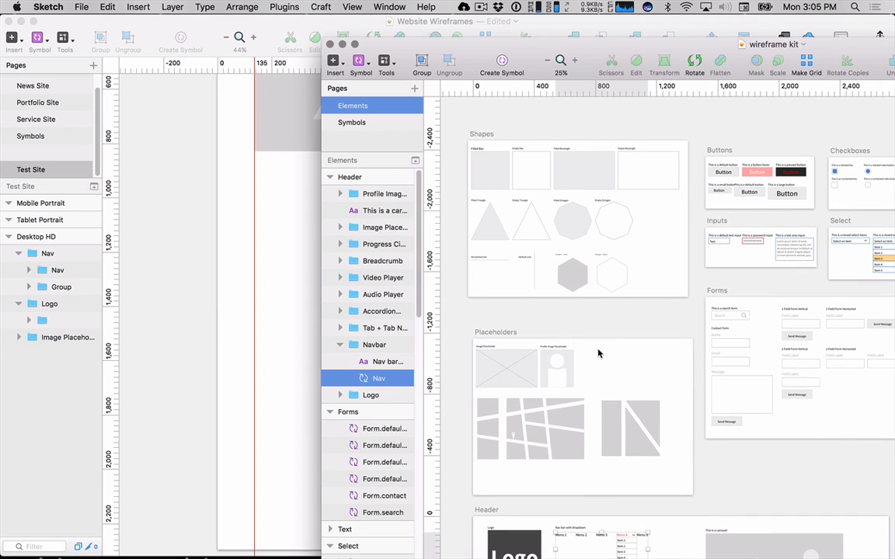
left_click(584, 167)
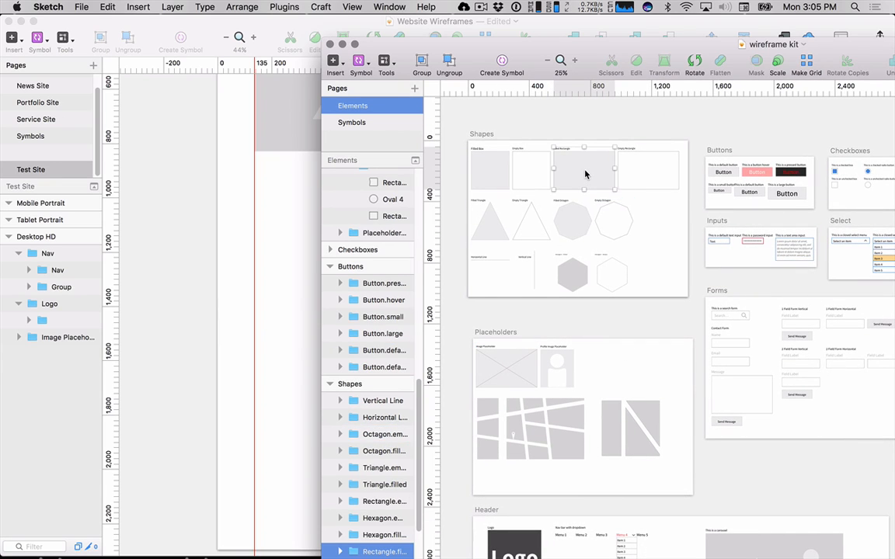
key("super+Tab")
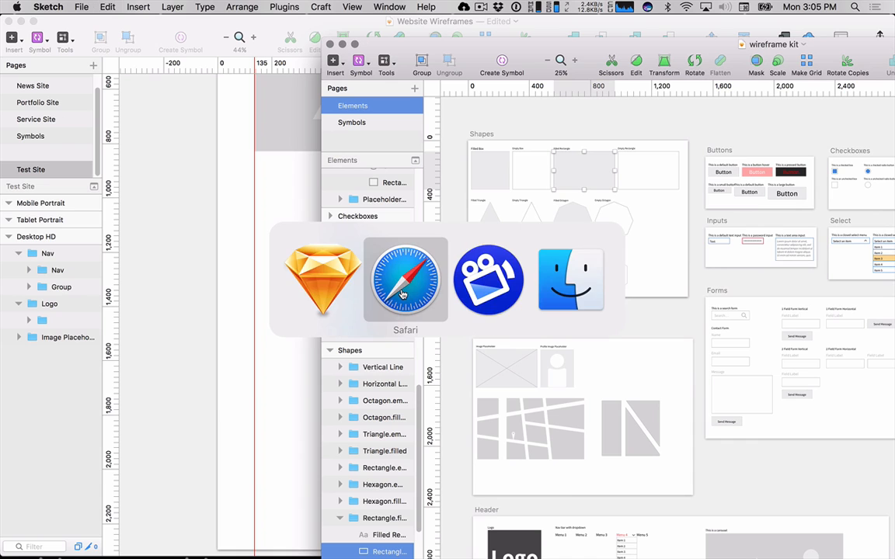
left_click(399, 289)
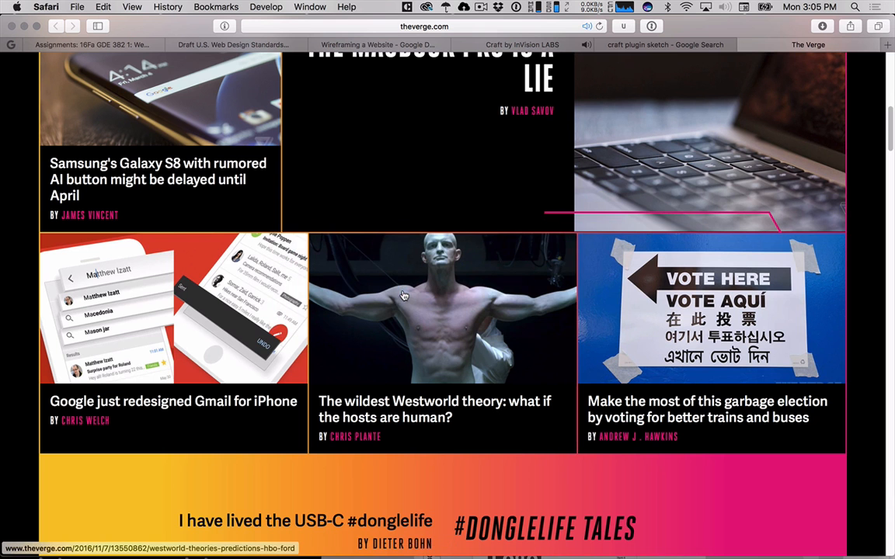
key("super+Tab")
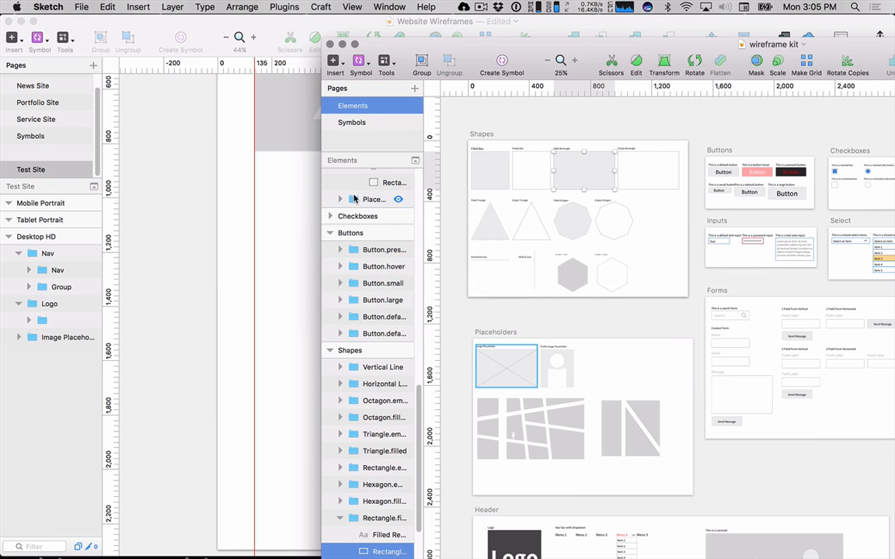
- Paste the filled rectangle into Website Wireframes' Desktop HD artboard and place it at the left guide beneath the image placeholder, at about X 136, Y 857
left_click(176, 216)
key("super+v")
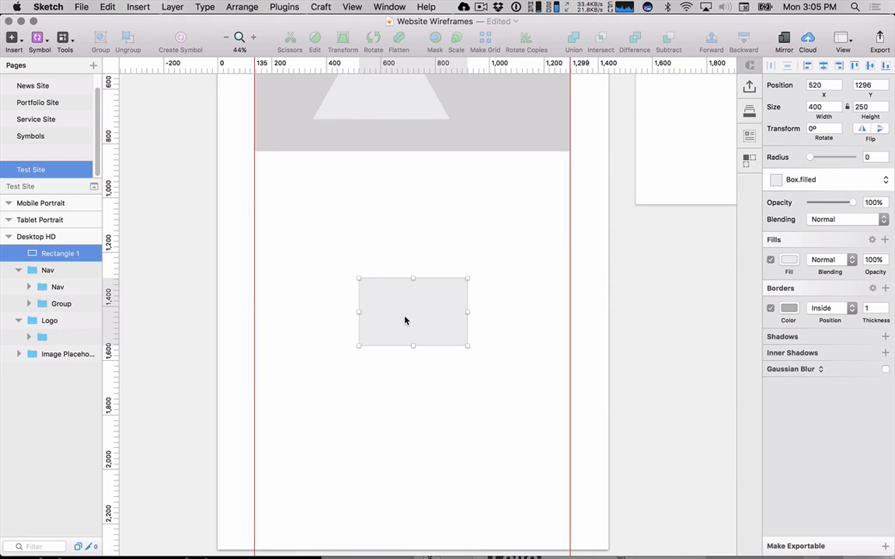
left_click_drag(403, 320, 305, 202)
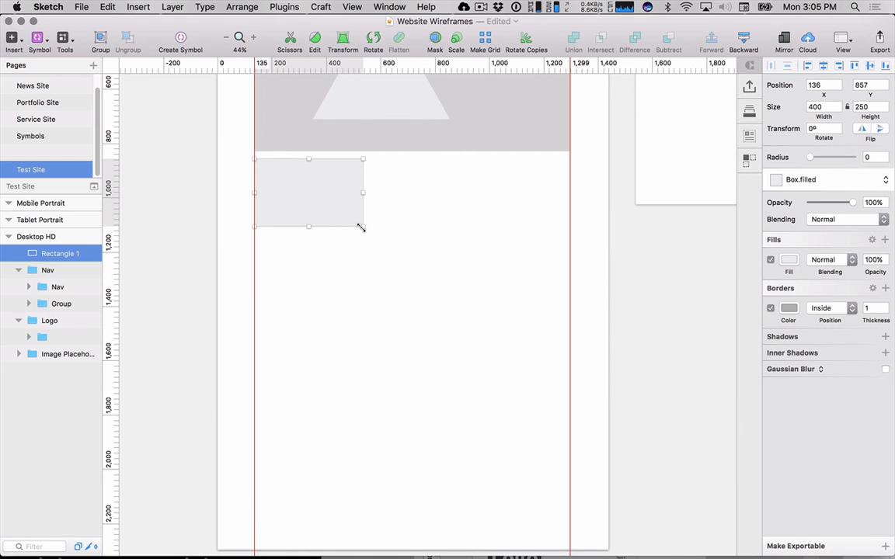
- Switch to Safari, turn on uBlock for The Verge, and reload the page
key("super+Tab")
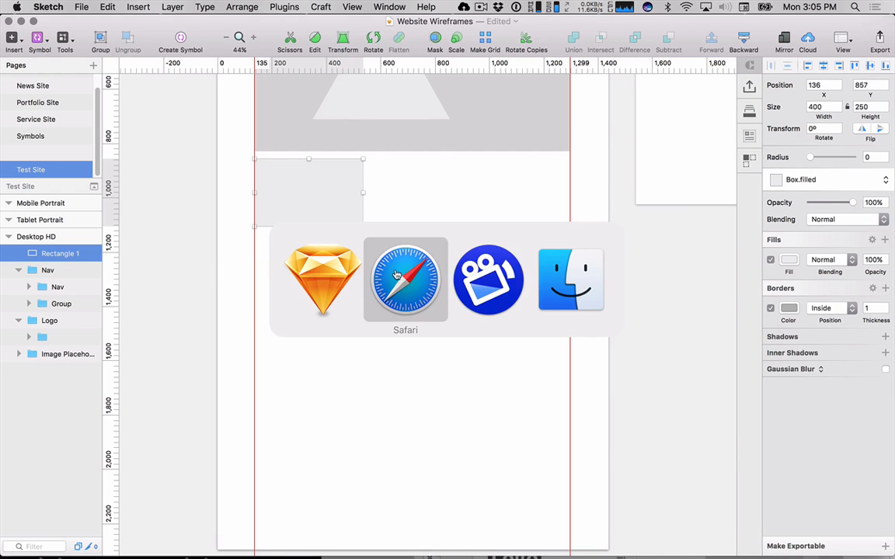
scroll(271, 286, "up", 10)
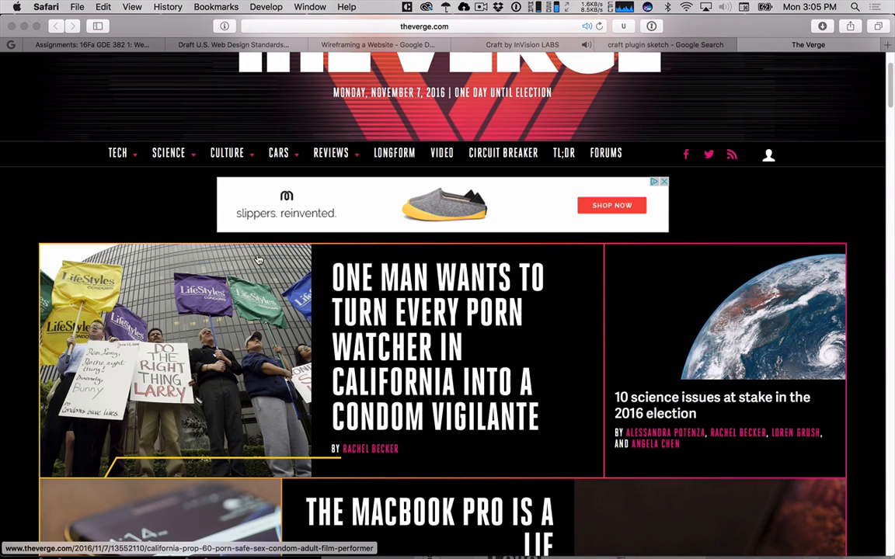
left_click(651, 25)
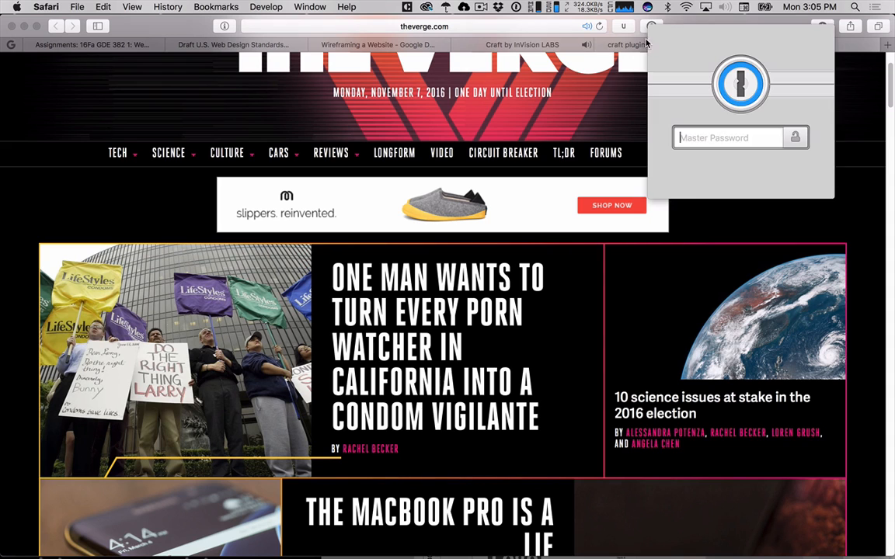
left_click(622, 25)
left_click(623, 89)
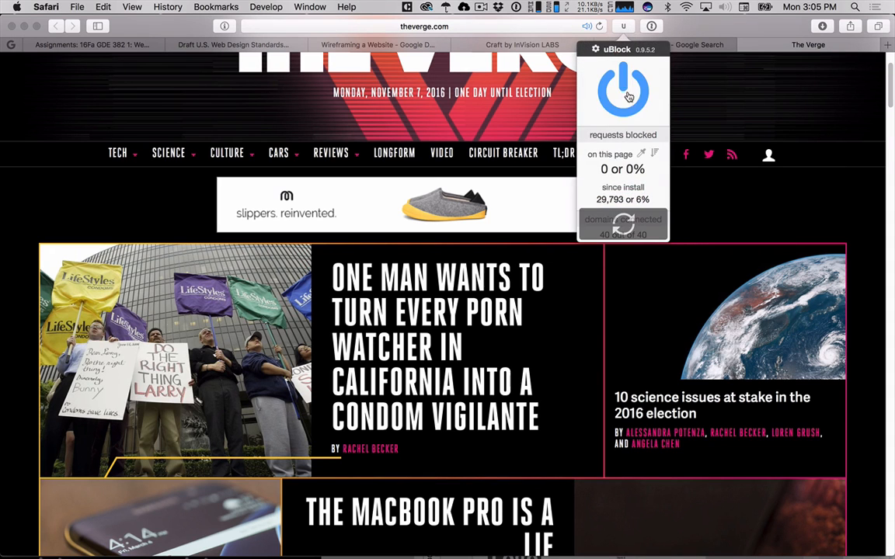
key("super+r")
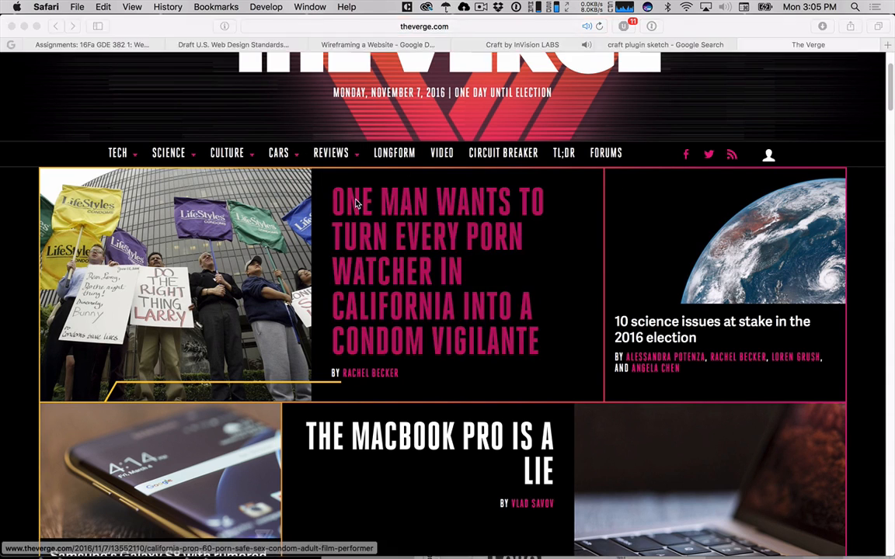
- Return to Sketch and enlarge the rectangle below the image placeholder to about 818 × 413
key("super+Tab")
scroll(193, 205, "up", 5)
scroll(194, 208, "up", 10)
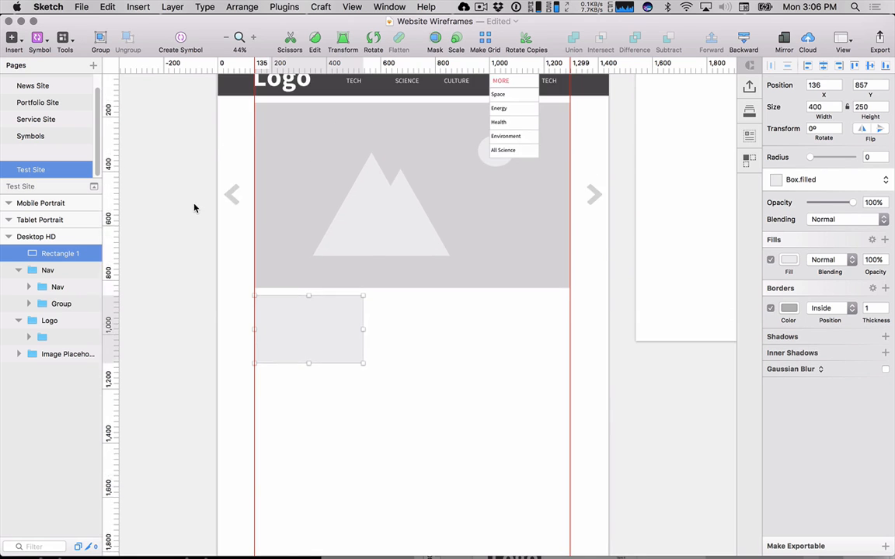
scroll(195, 204, "down", 7)
scroll(194, 204, "down", 1)
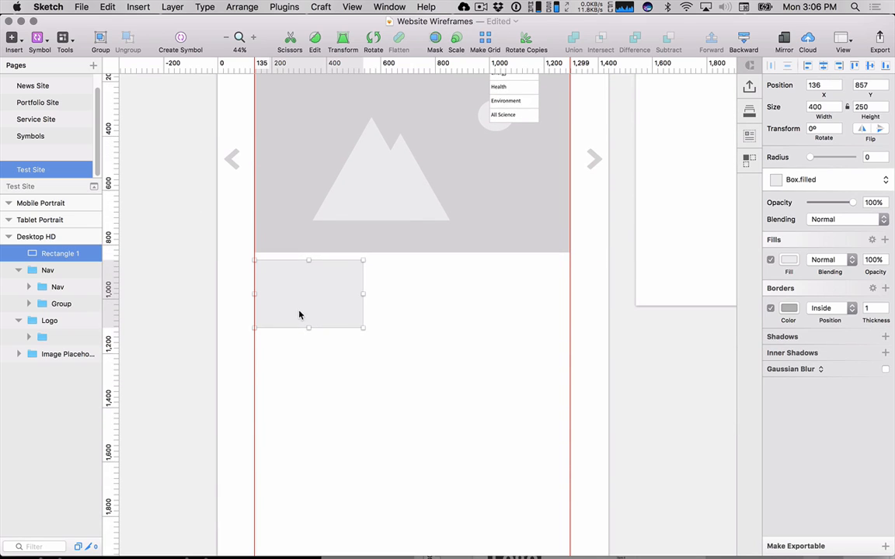
left_click_drag(361, 330, 477, 372)
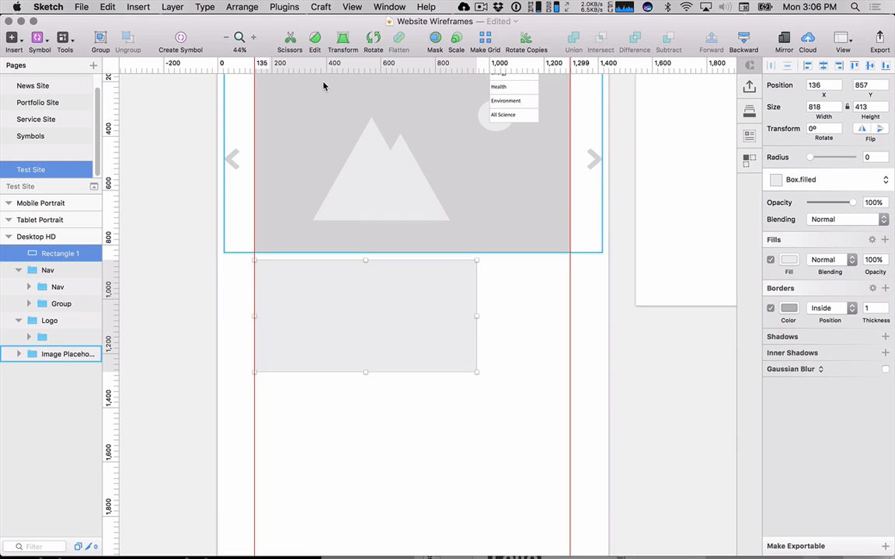
- Shift the horizontal ruler's origin so that zero lines up with the left edge of the image placeholder
left_click_drag(366, 67, 364, 67)
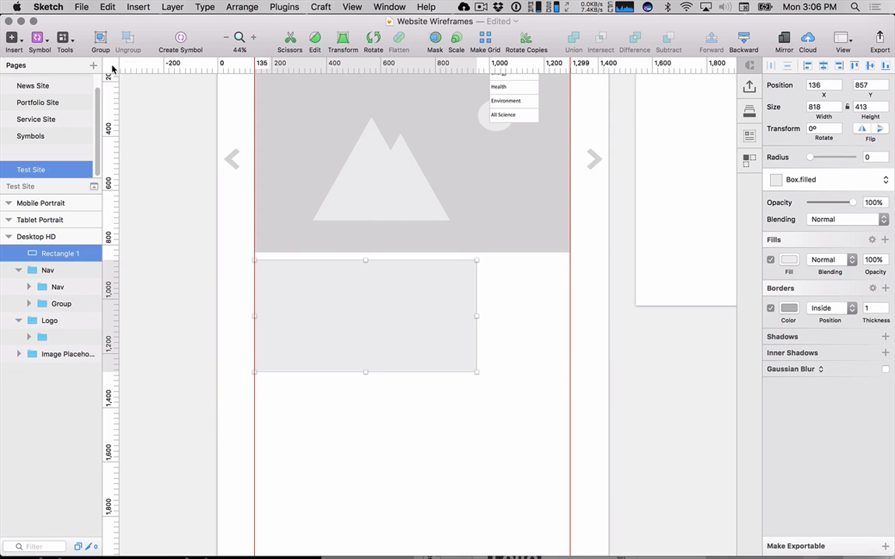
left_click_drag(139, 66, 178, 72)
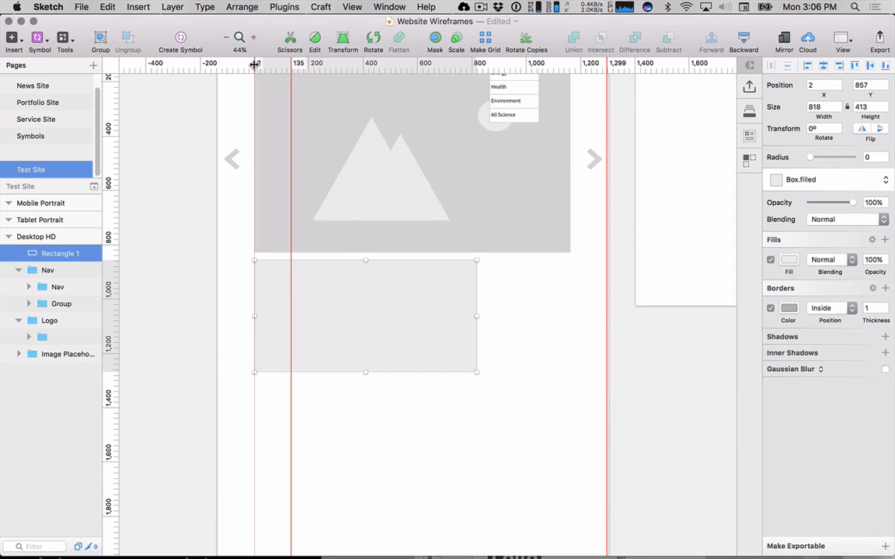
left_click_drag(184, 67, 184, 69)
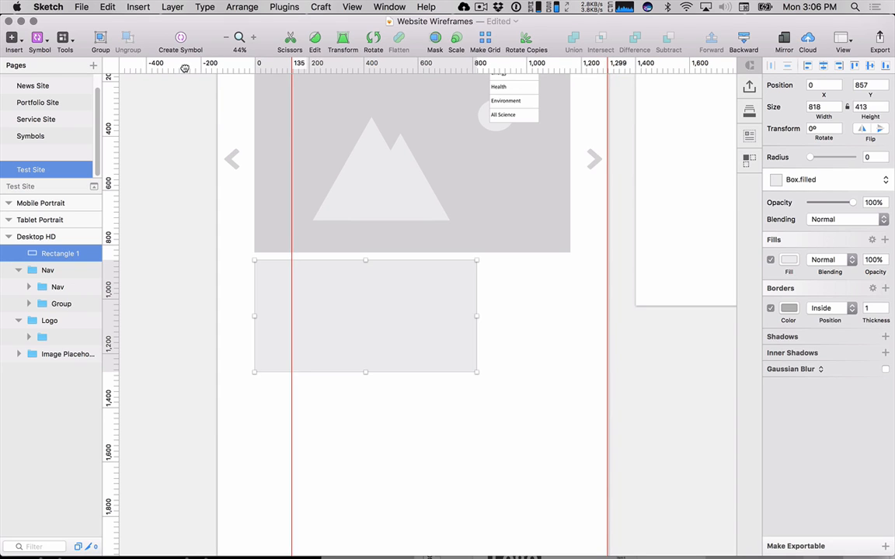
scroll(243, 187, "up", 10)
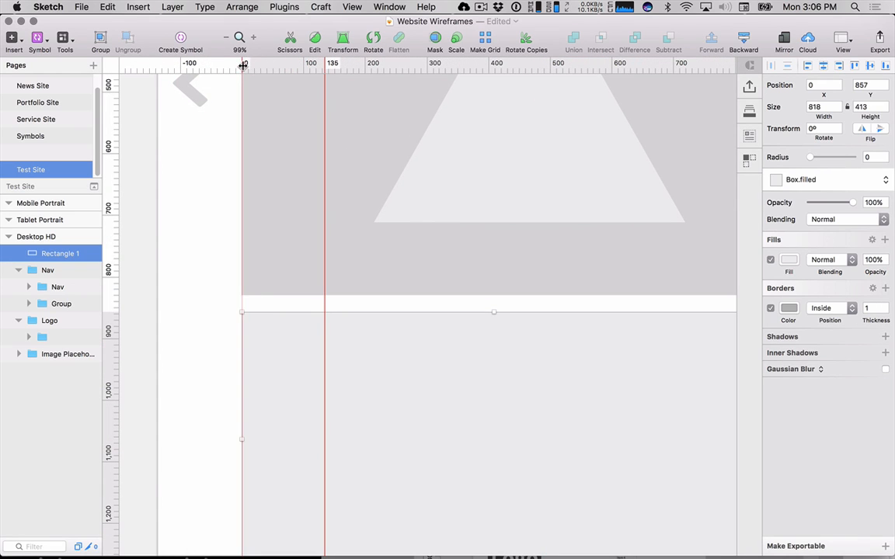
- Add a vertical guide at 1,163 along the right edge of the image placeholder
scroll(606, 132, "right", 5)
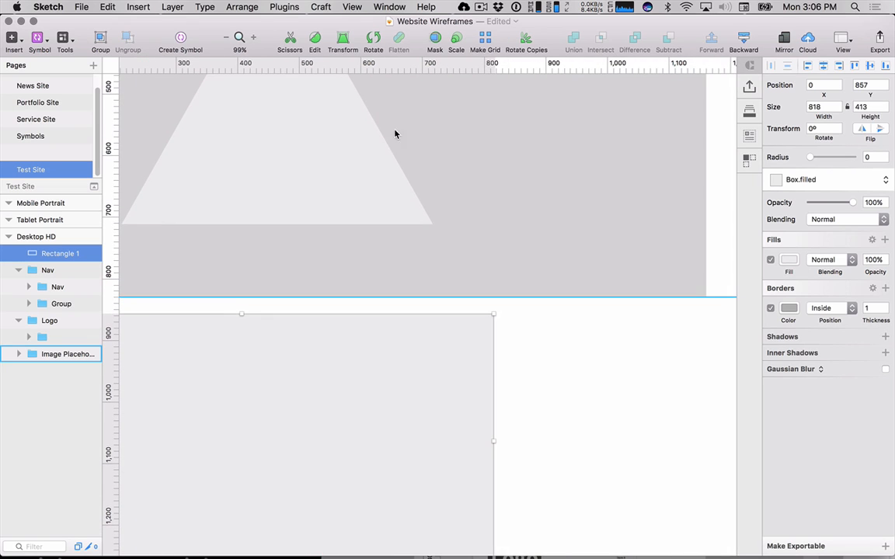
scroll(608, 125, "right", 3)
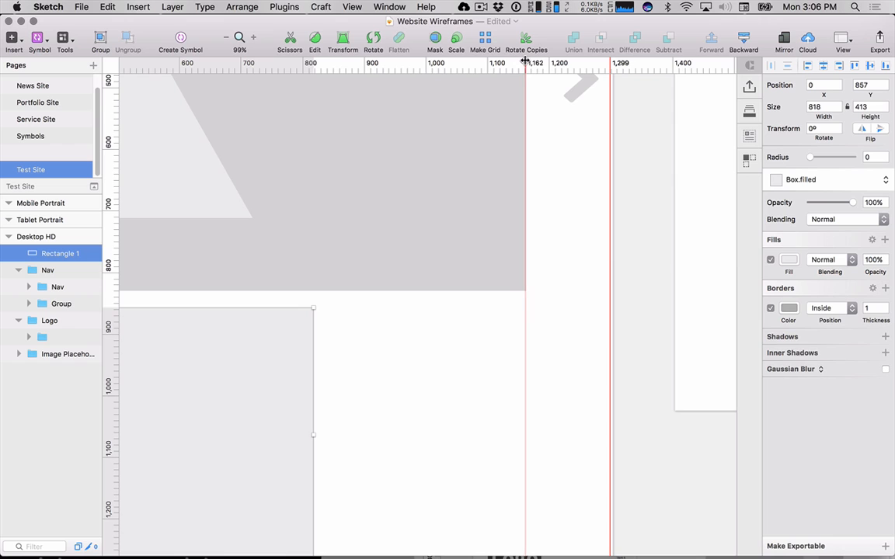
left_click_drag(543, 155, 503, 227)
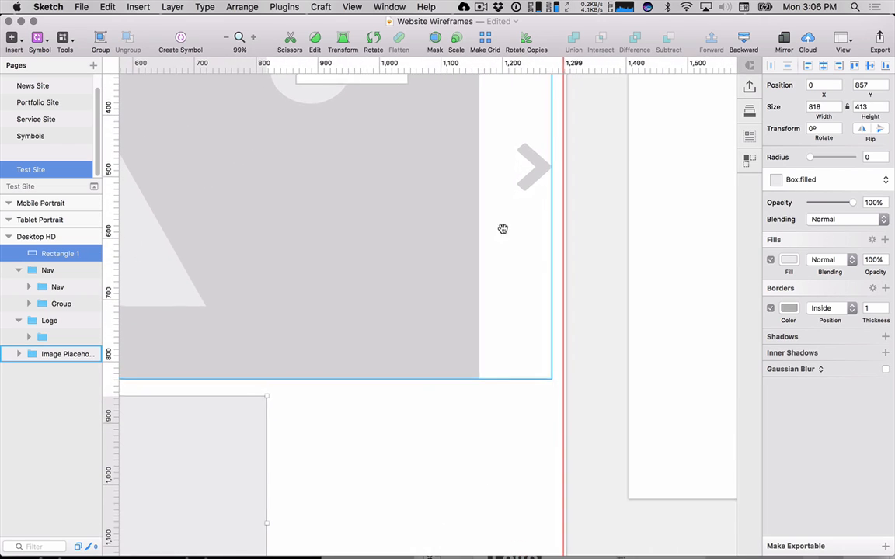
left_click(482, 64)
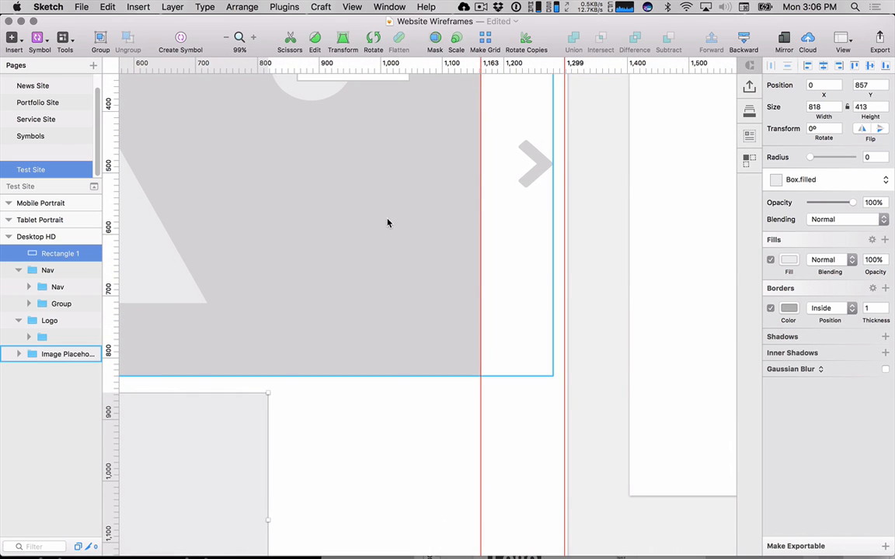
- Calculate 1163/3 for a three-column split and add vertical guides at 385 and 770
left_click_drag(365, 239, 570, 3)
scroll(552, 446, "down", 5)
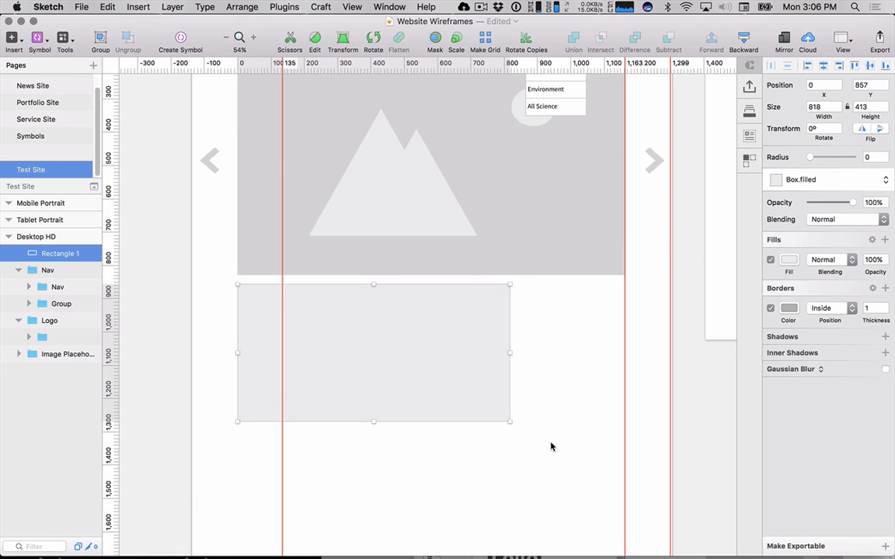
key("super+space")
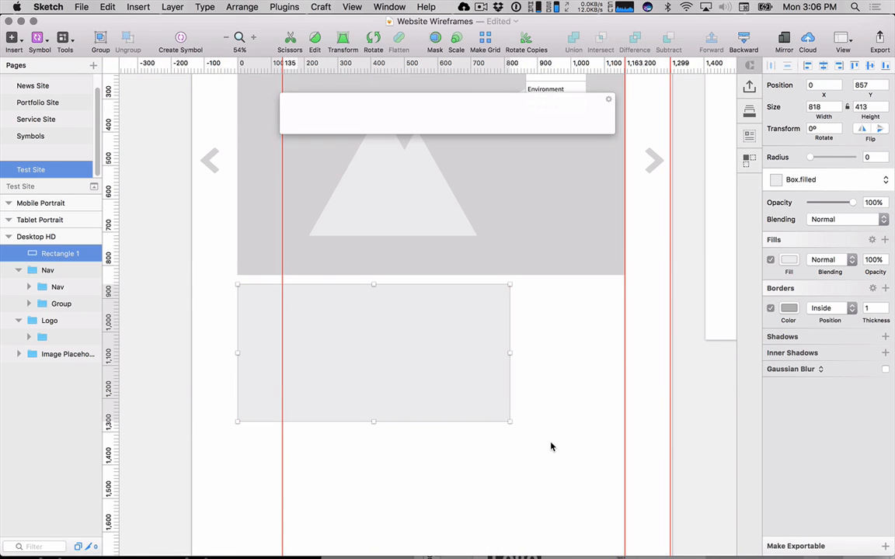
type("1163/3")
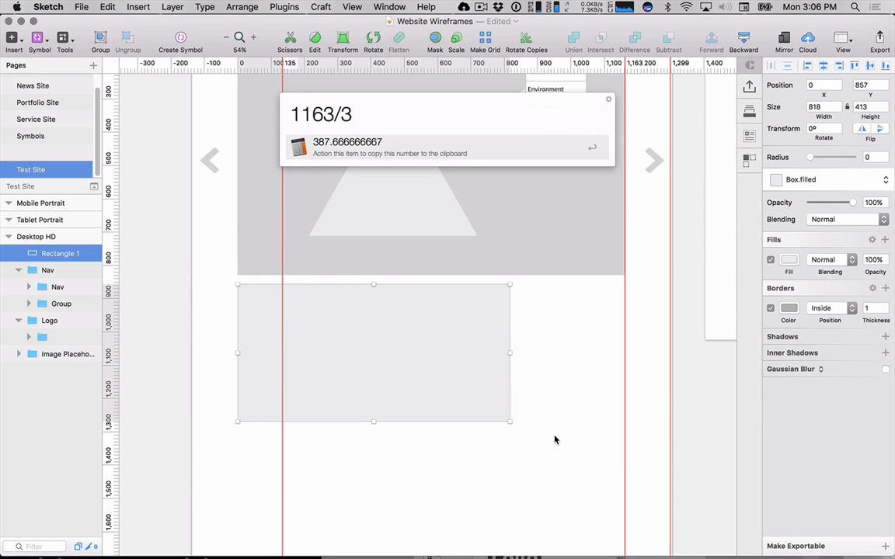
key("Escape")
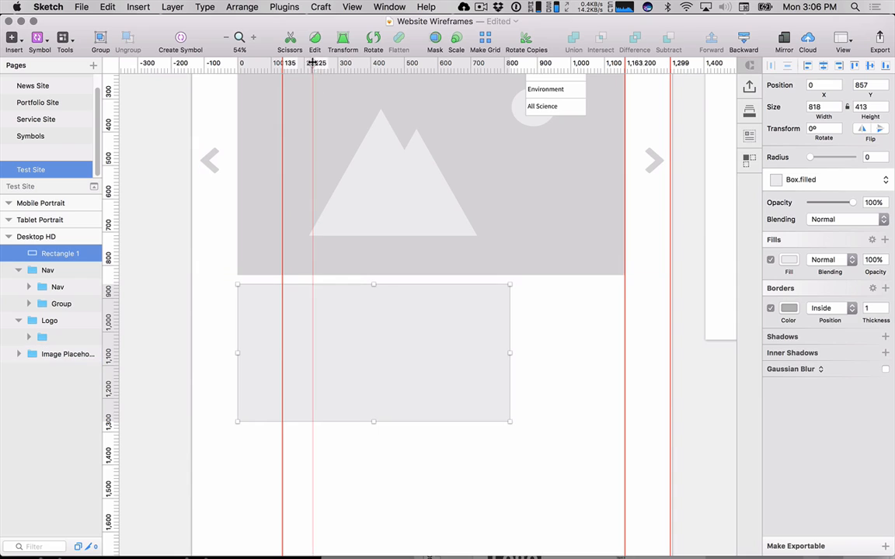
left_click(365, 65)
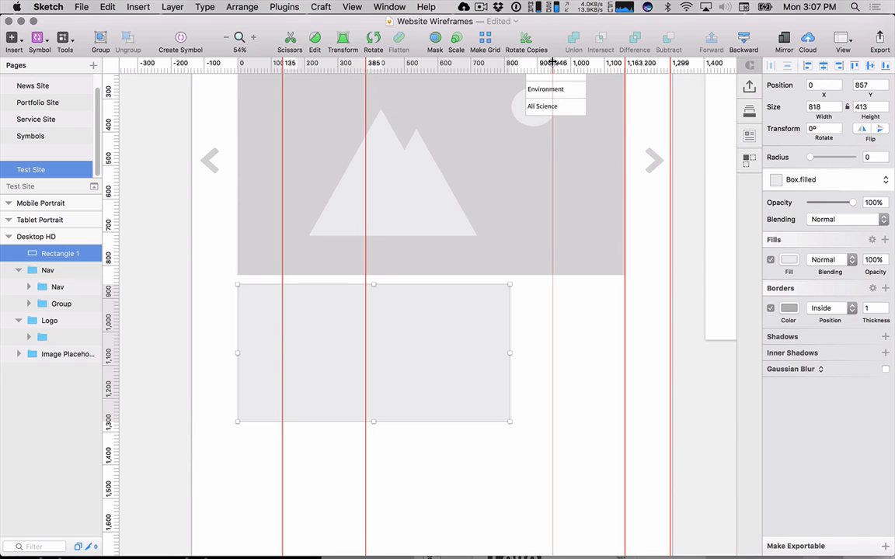
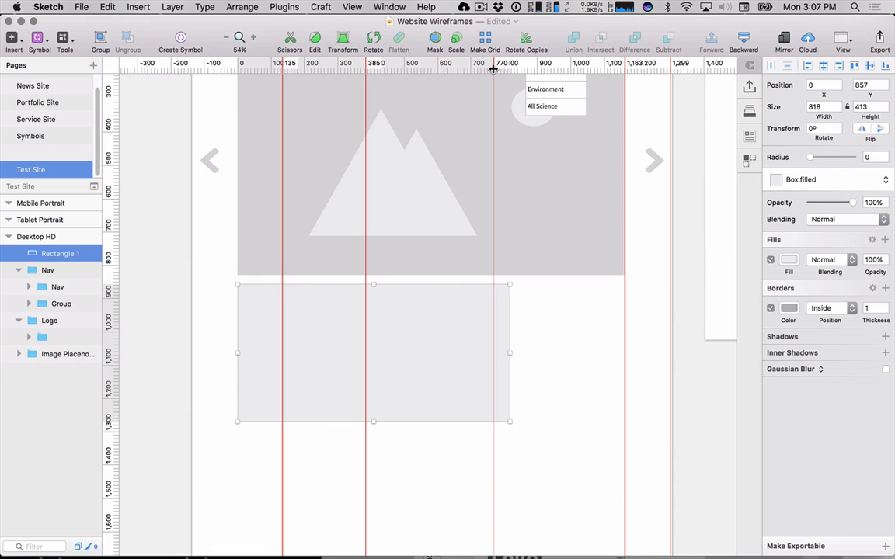
left_click(493, 69)
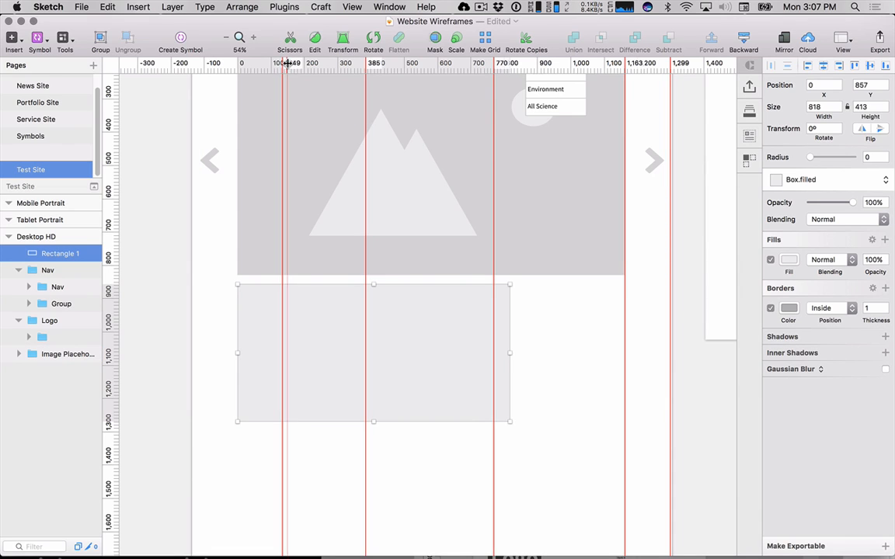
- Replace the guides at 135 and 1,299 with one at 0, and fit the rectangle between the 0 and 770 guides
left_click_drag(284, 64, 107, 64)
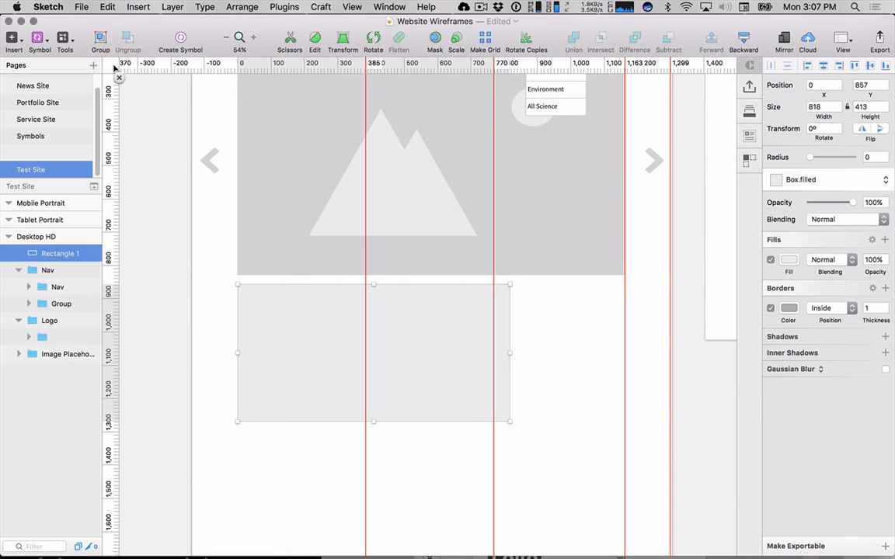
left_click_drag(671, 62, 238, 66)
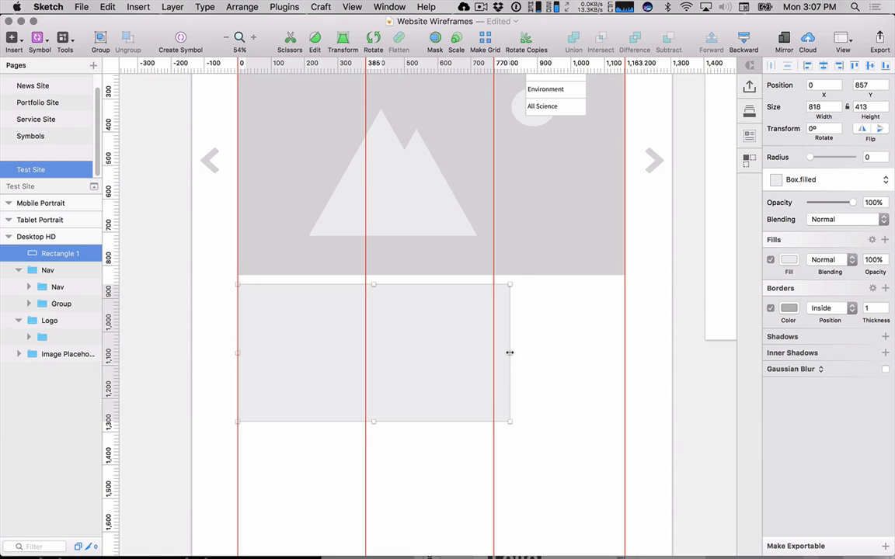
left_click_drag(509, 353, 573, 353)
- Try a 393 × 413 copy of the rectangle in the third column and delete it
left_click_drag(371, 355, 493, 355)
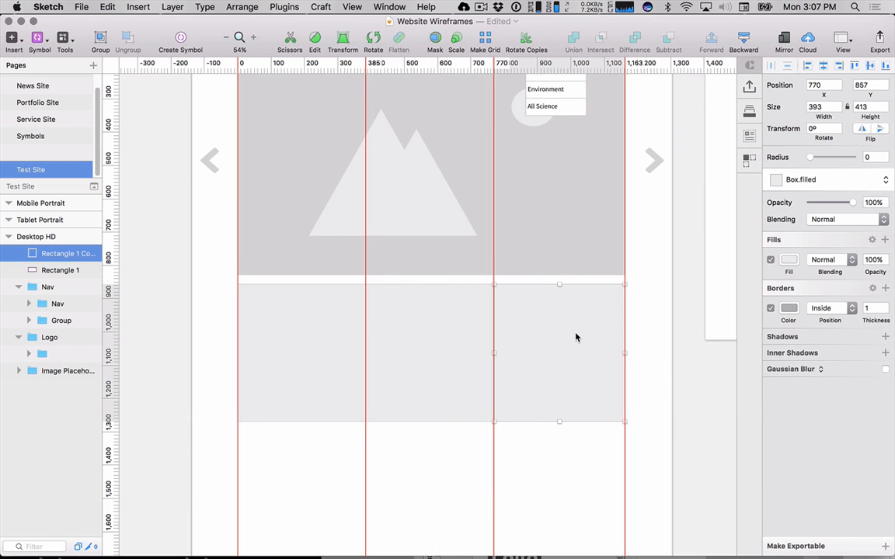
key("BackSpace")
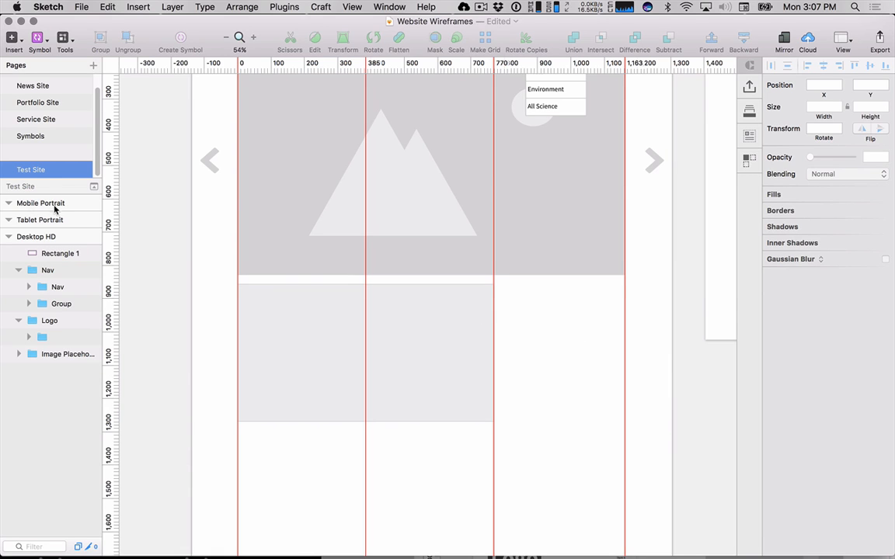
- Move the 770 × 413 rectangle to Y 862, keeping it below the image placeholder
left_click(353, 337)
left_click(342, 345)
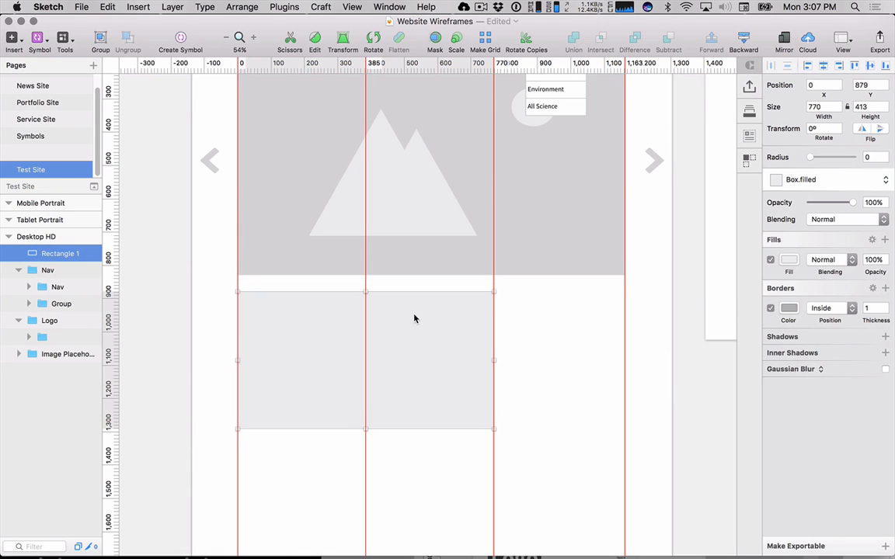
key("super+c")
key("Escape")
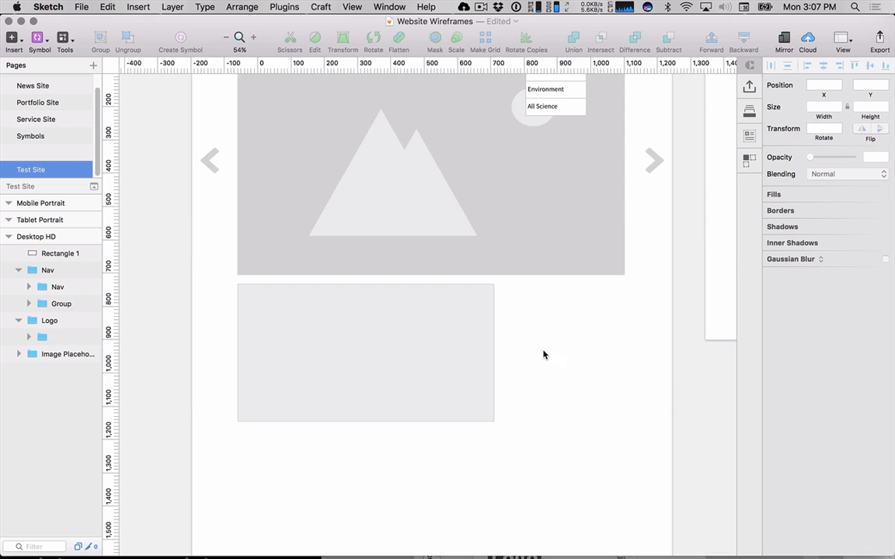
key("super+z")
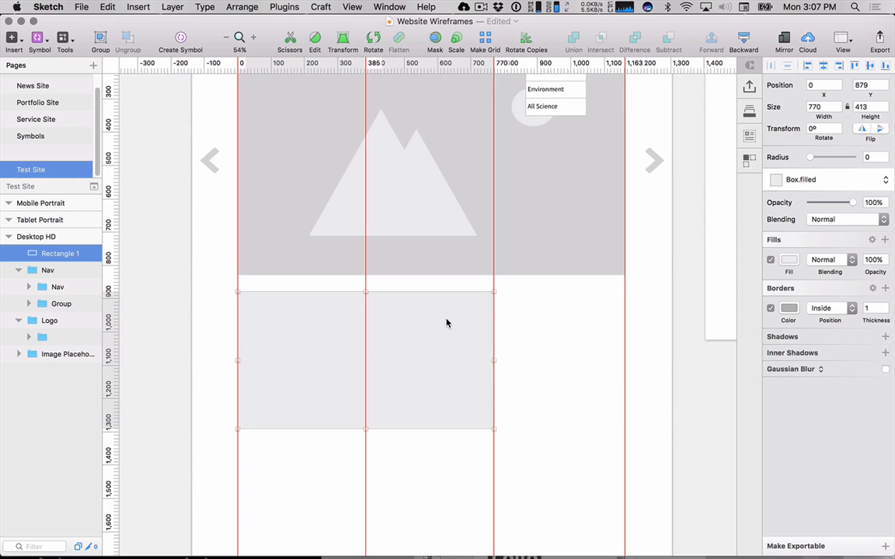
key("shift+Up")
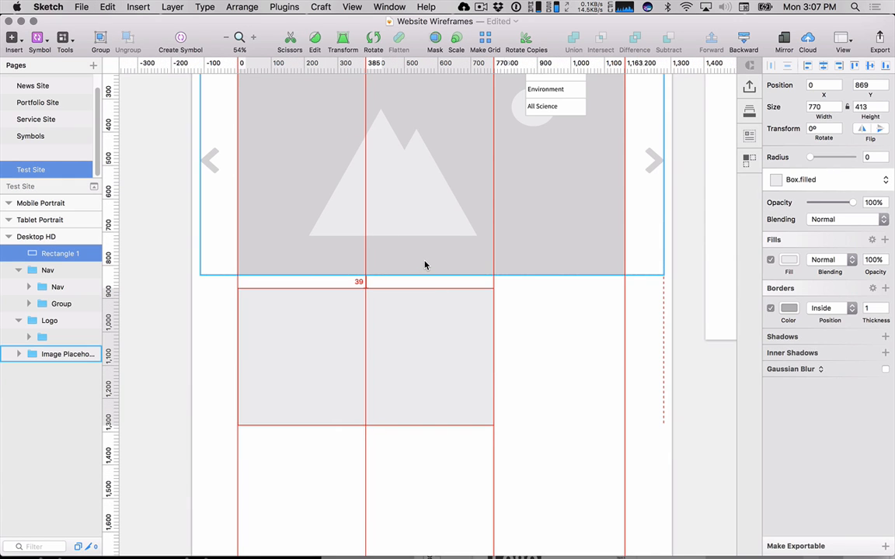
key("Up")
key("Up")
key("Up")
key("Up")
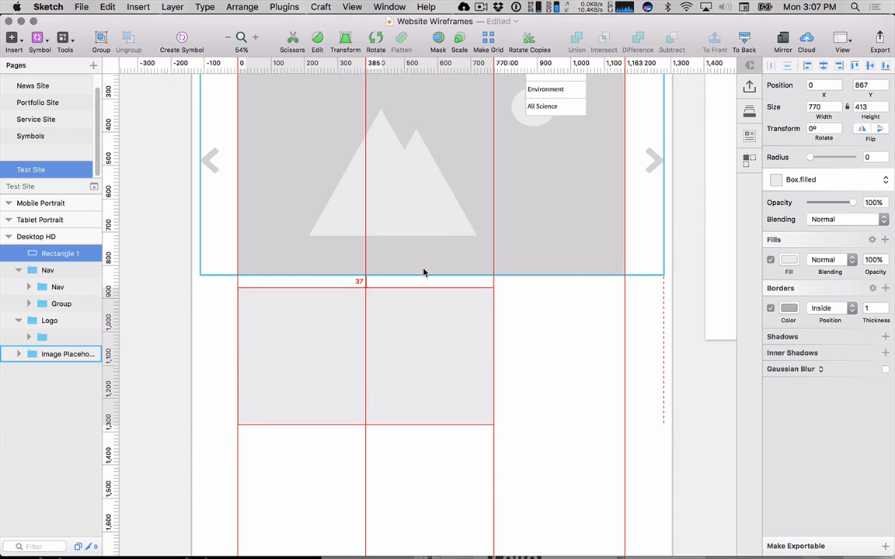
key("Up")
key("Up")
key("Up")
key("Up")
key("Up")
key("Up")
key("Up")
key("Up")
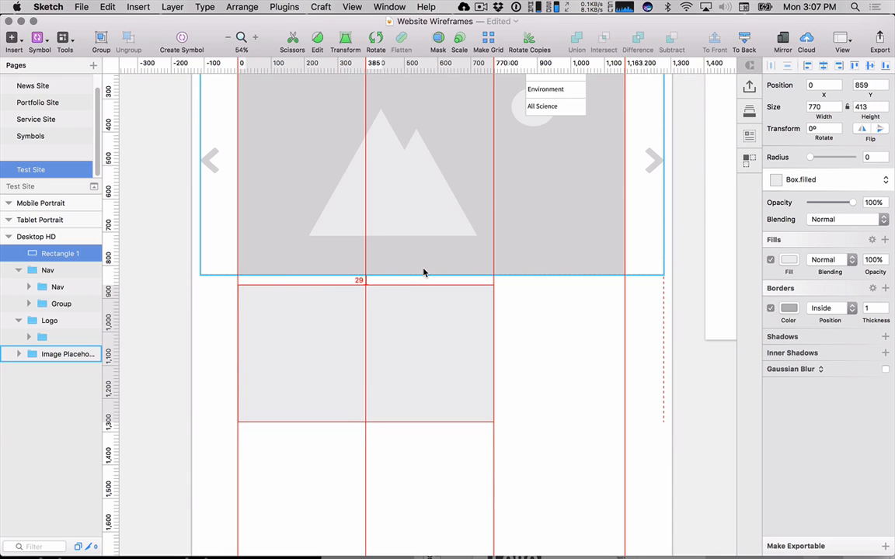
key("Down")
key("Down")
key("Down")
key("Down")
key("Down")
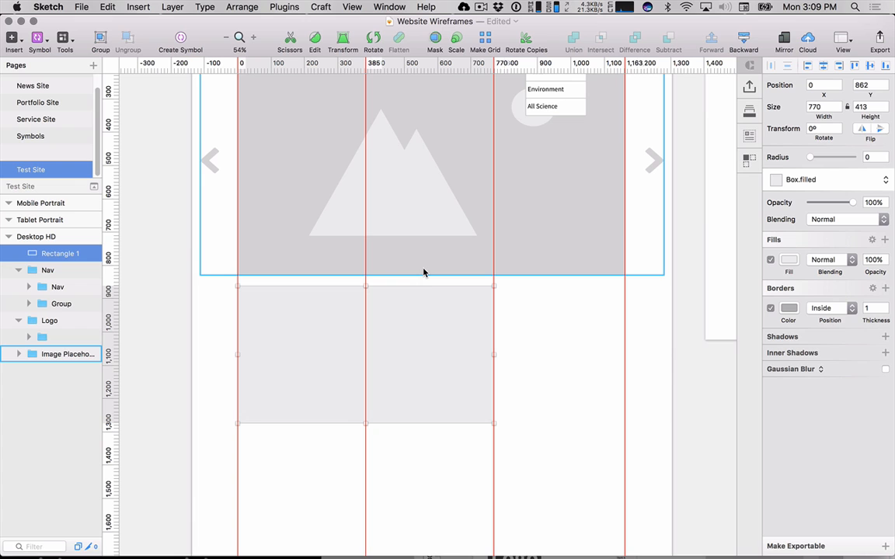
left_click(574, 344)
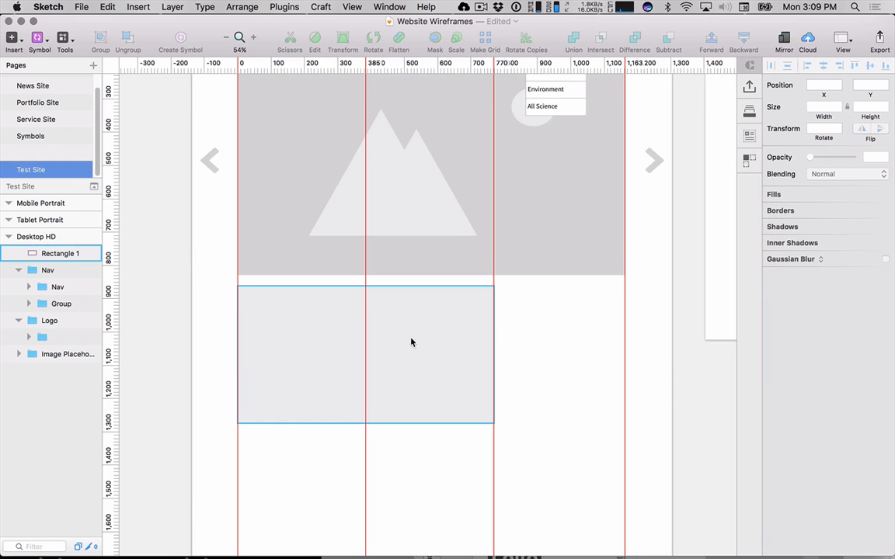
- Add a "Type something" text in the third column beside the rectangle and give it the Heading 2 style
left_click_drag(547, 403, 463, 366)
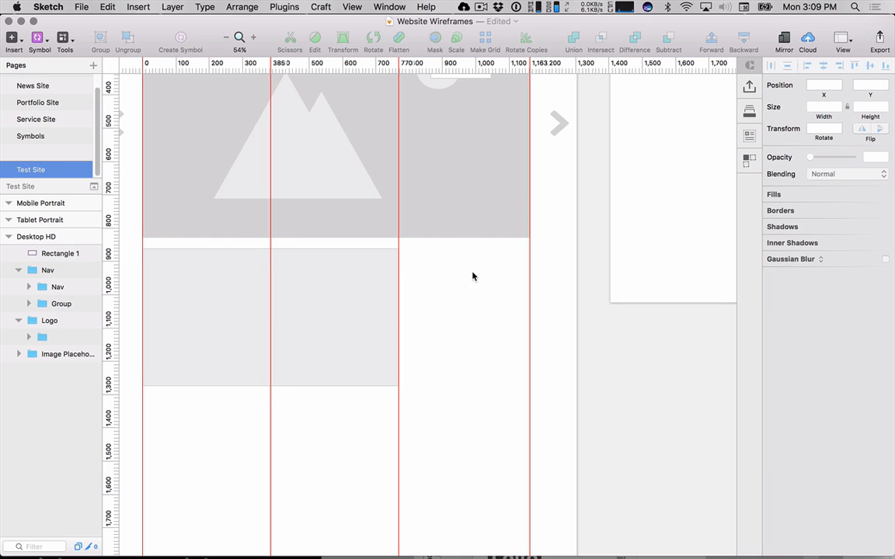
key("t")
left_click(403, 258)
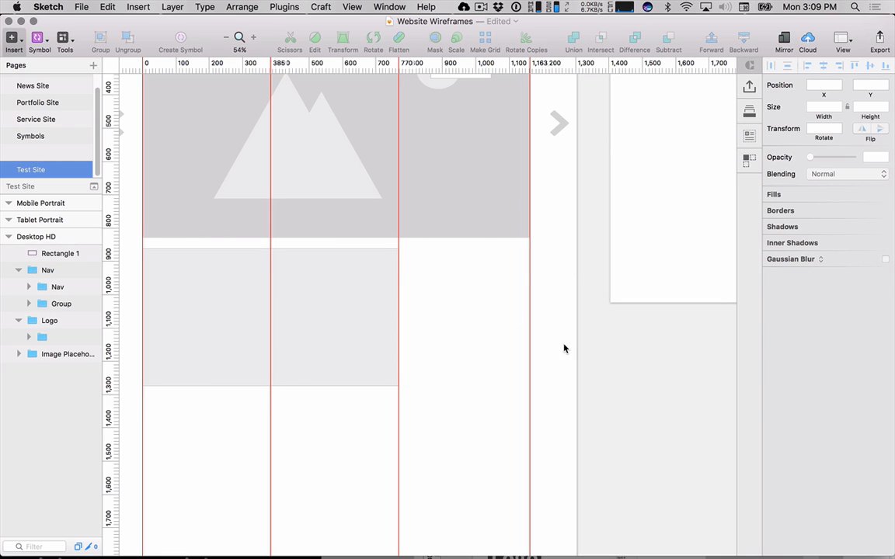
left_click(783, 158)
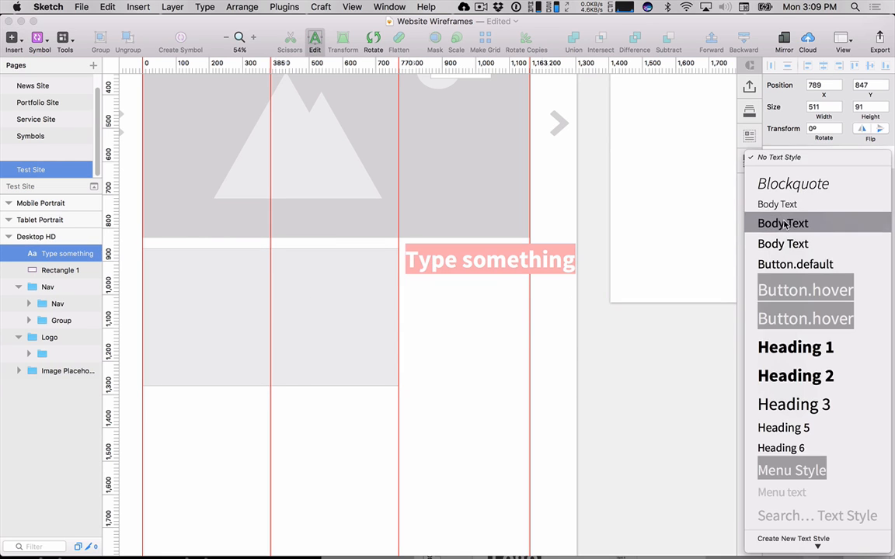
left_click(789, 410)
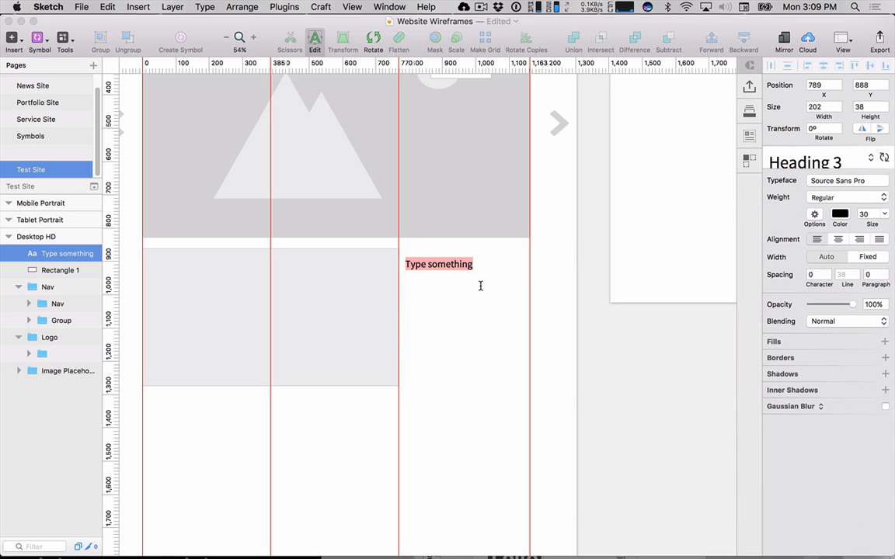
left_click(791, 168)
left_click(793, 140)
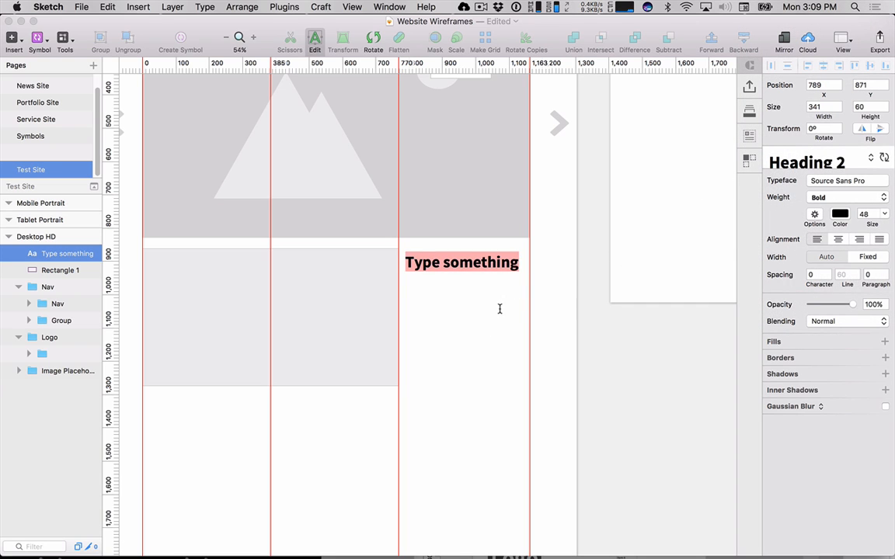
key("Escape")
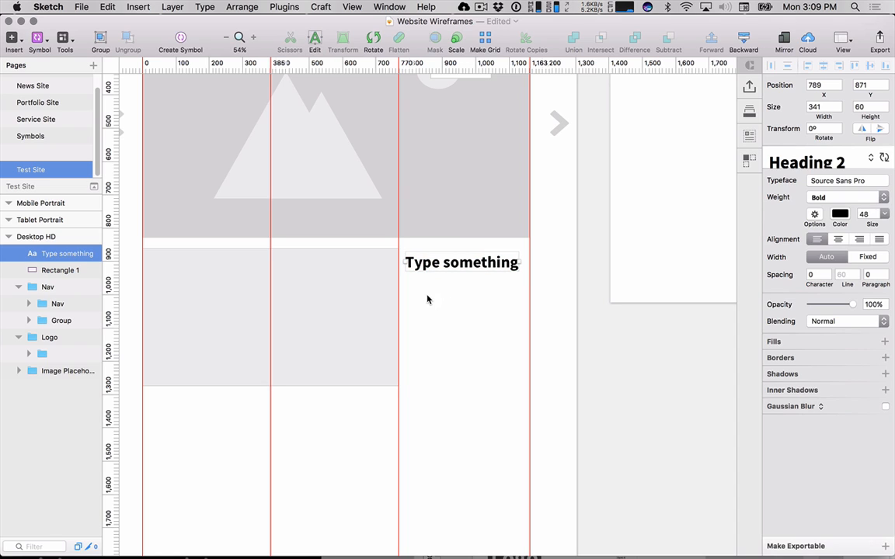
- Add a second "Type something" text box about 343 wide below the heading and apply the light 16-point Body Text style
key("t")
left_click_drag(406, 282, 519, 390)
left_click(784, 157)
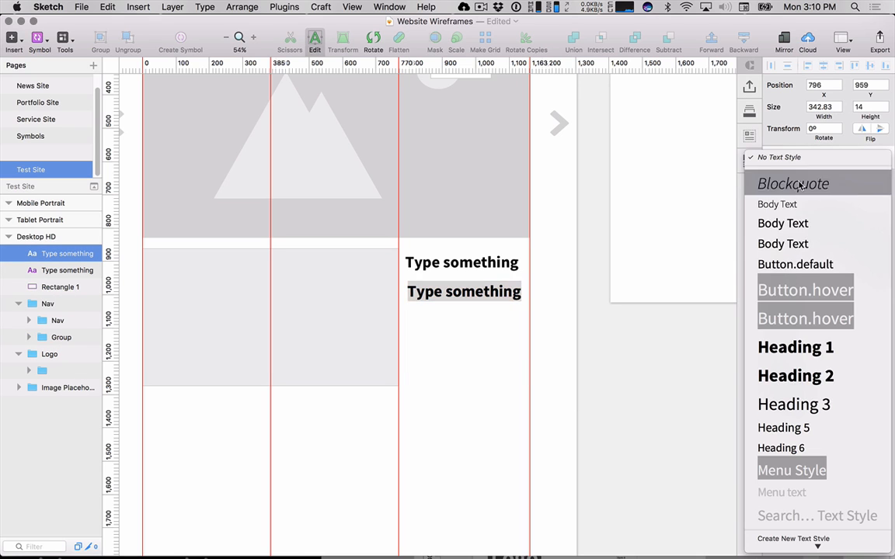
left_click(781, 240)
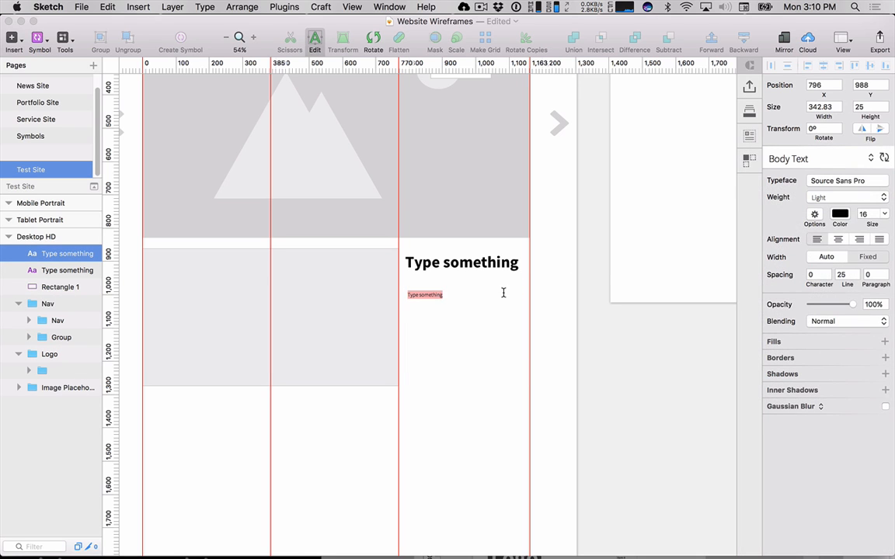
left_click(444, 321)
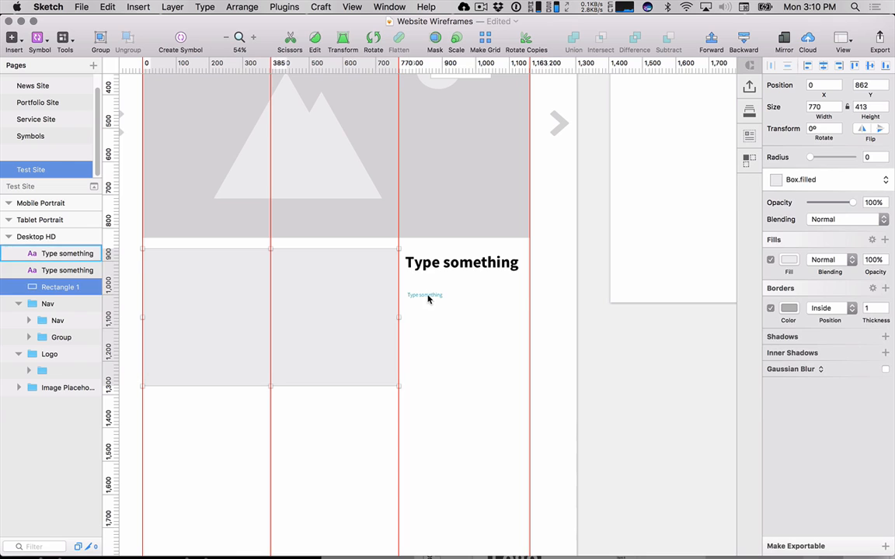
- Narrow the body text box to a width of 341 from its left edge
left_click(430, 297)
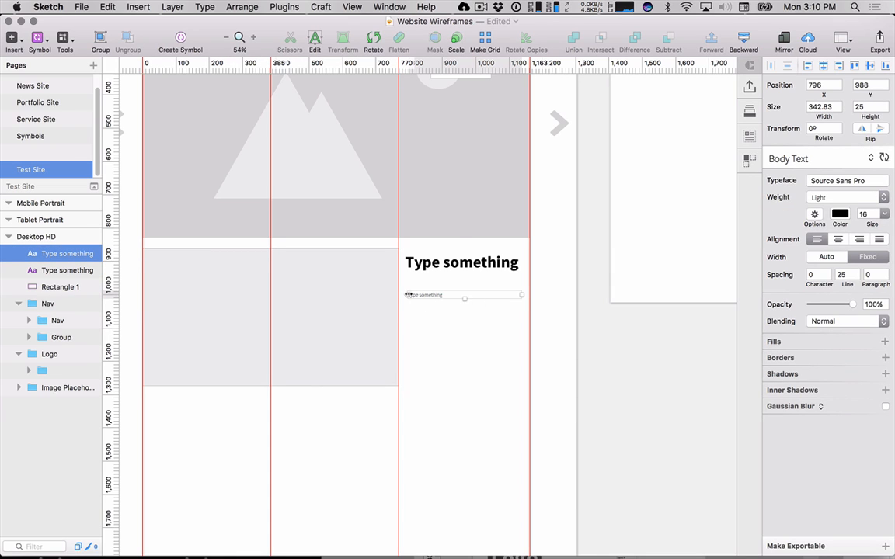
left_click_drag(407, 295, 406, 296)
scroll(418, 305, "up", 2)
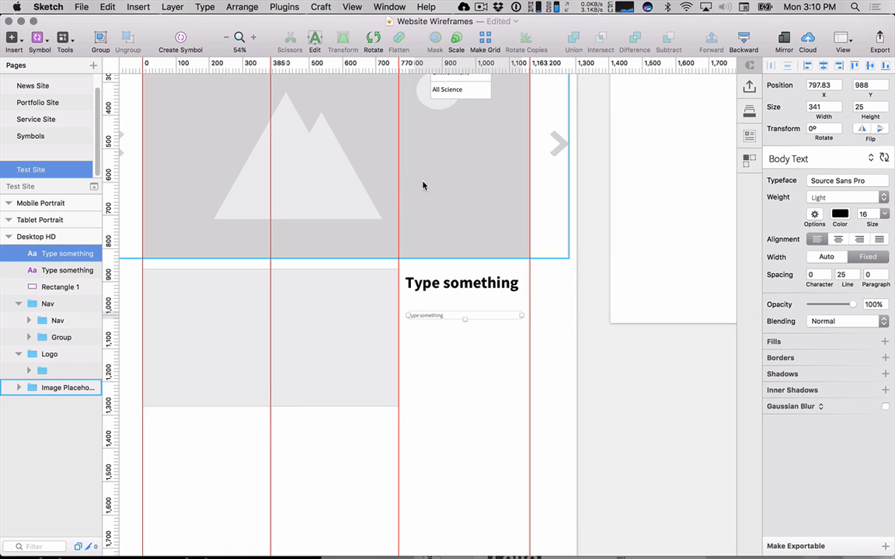
- Set the width of the heading and body text boxes together to 371
left_click(415, 284)
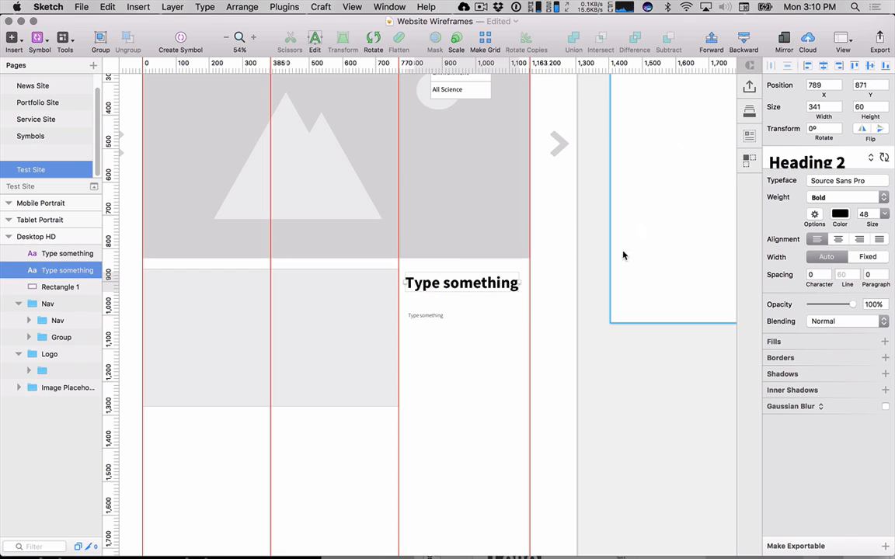
left_click(435, 316, "shift")
left_click(816, 106)
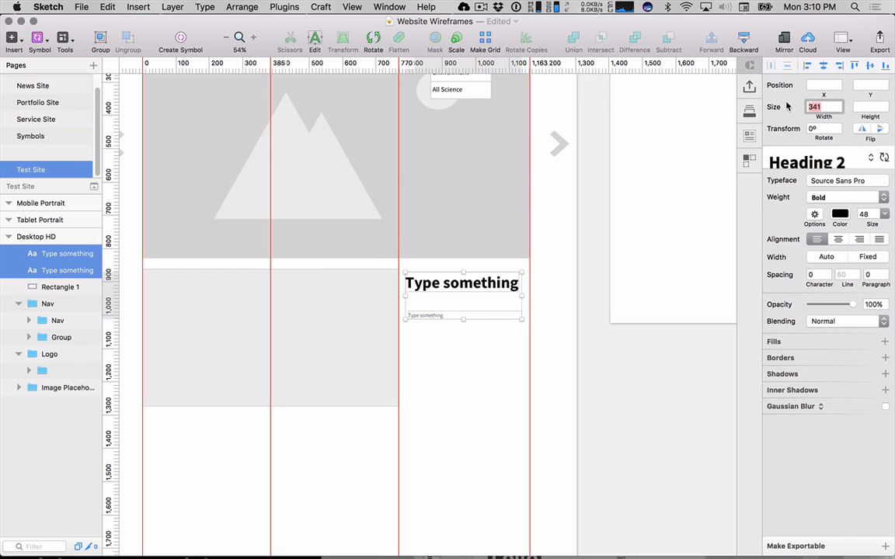
type("371")
key("Return")
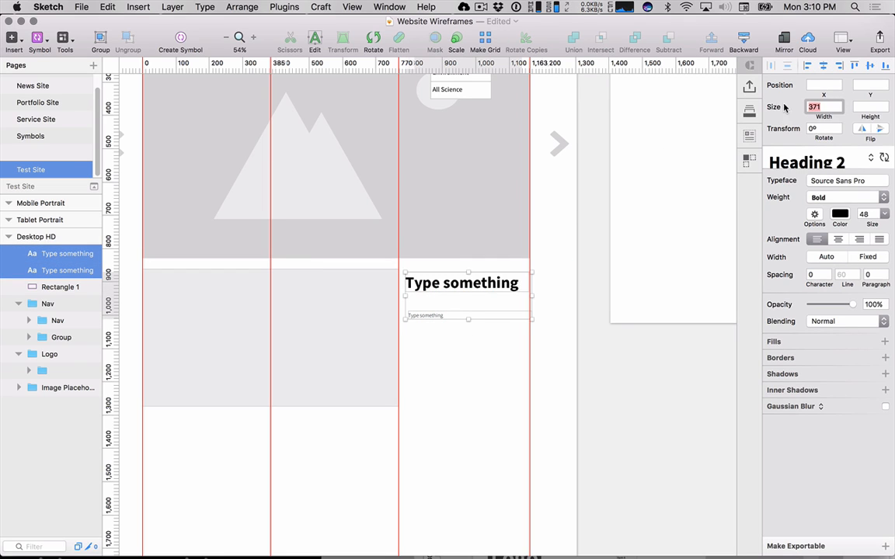
- Align the right edges of the heading and body text boxes
left_click(530, 413)
left_click_drag(497, 353, 411, 272)
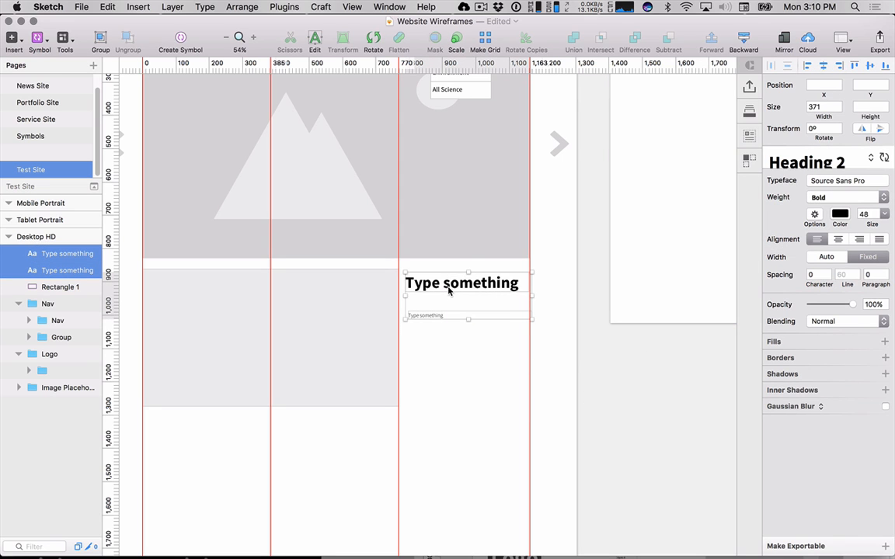
left_click(838, 67)
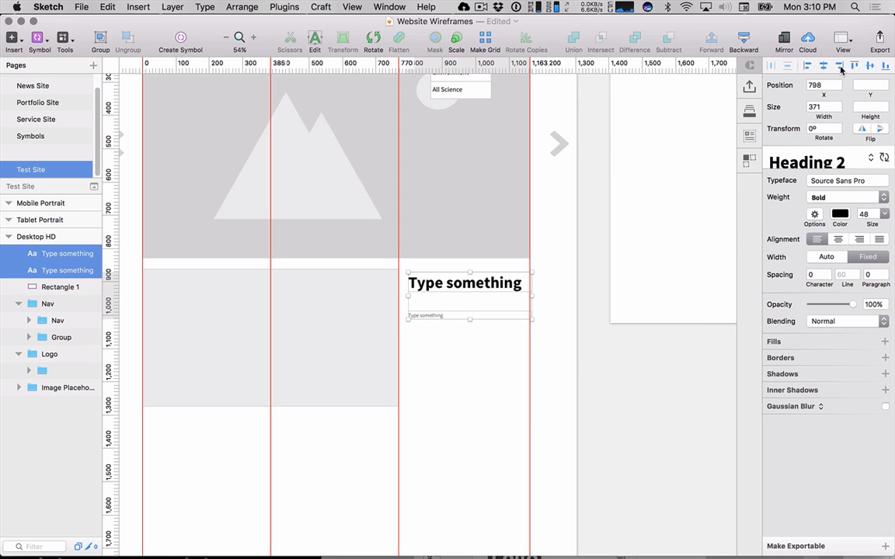
- Move the heading and body text boxes together to X 792, ending at the 1,163 guide
left_click(553, 323)
left_click(463, 319)
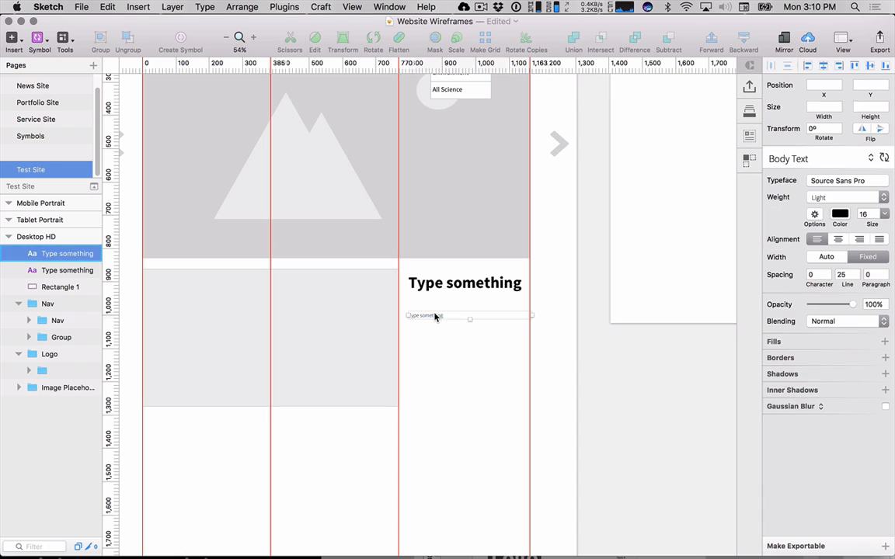
left_click(419, 282, "shift")
key("Left")
key("Left")
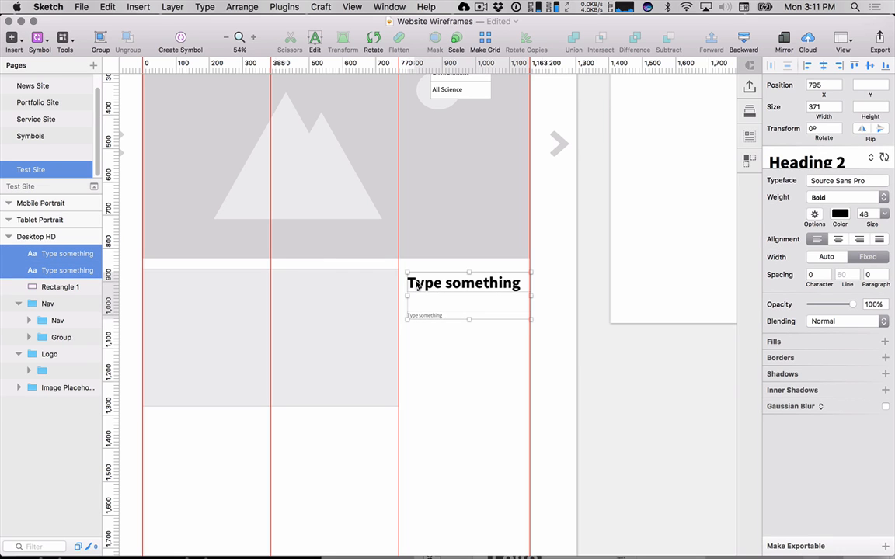
key("Left")
key("Left")
left_click(429, 405)
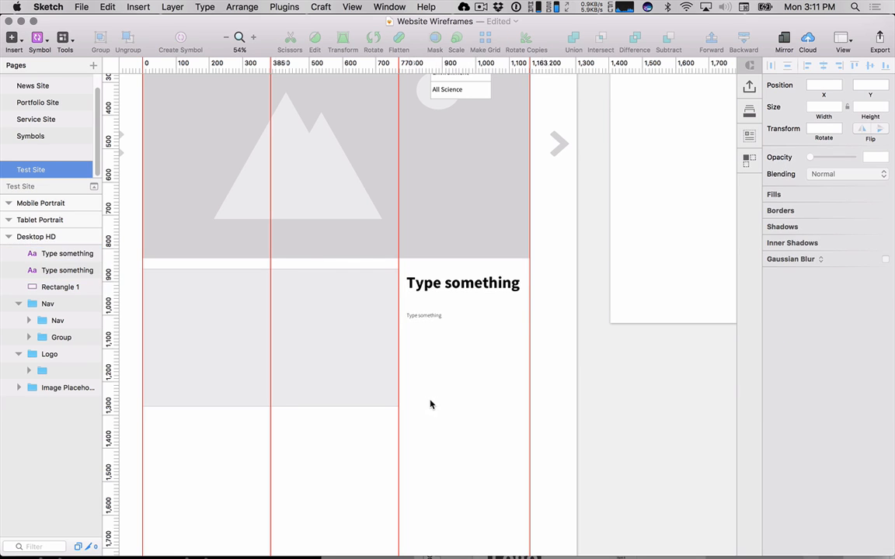
left_click_drag(445, 382, 428, 237)
left_click(437, 338)
left_click_drag(438, 337, 485, 289)
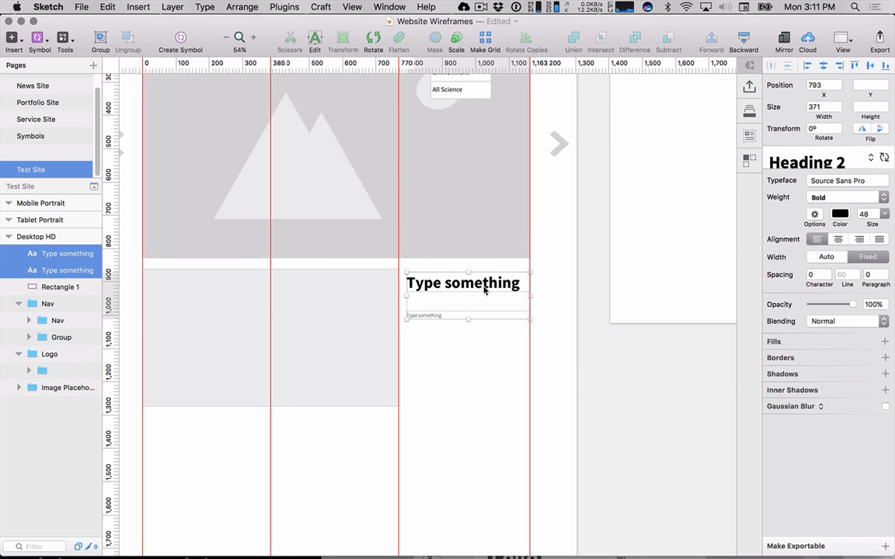
scroll(530, 294, "up", 5)
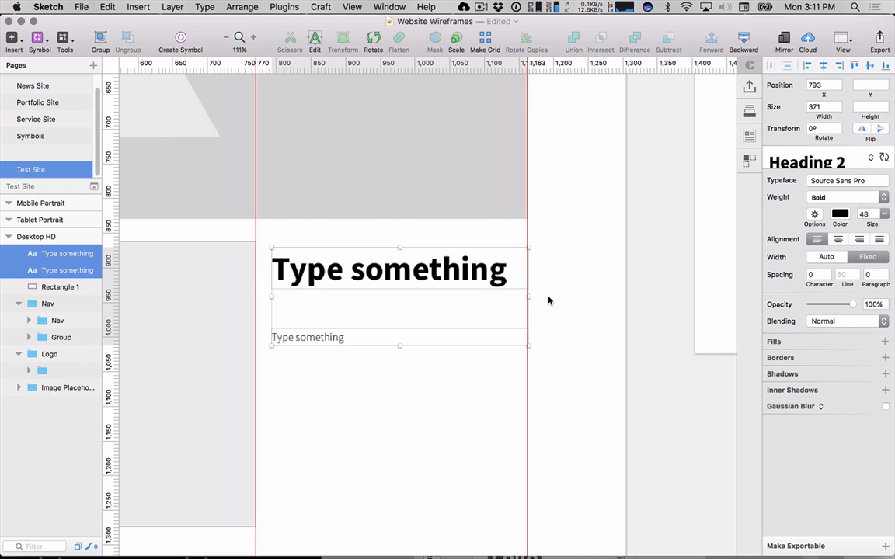
key("Left")
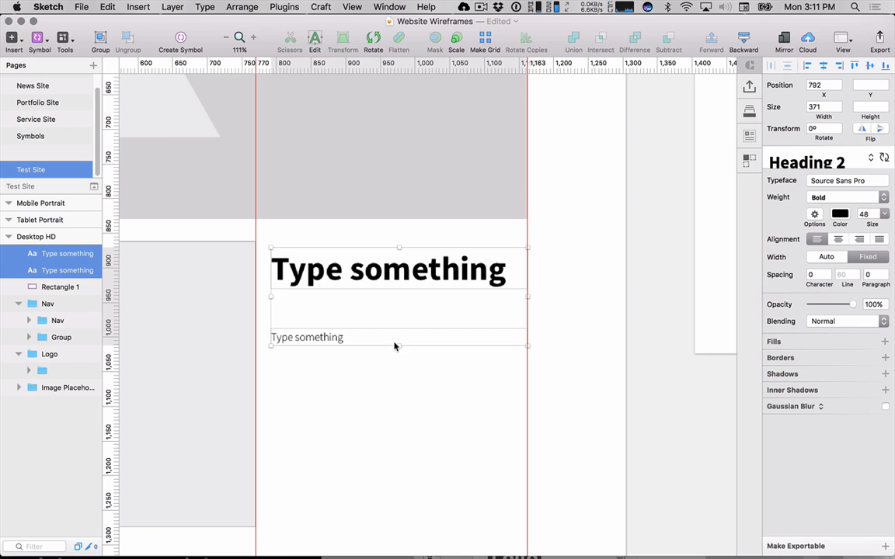
key("alt")
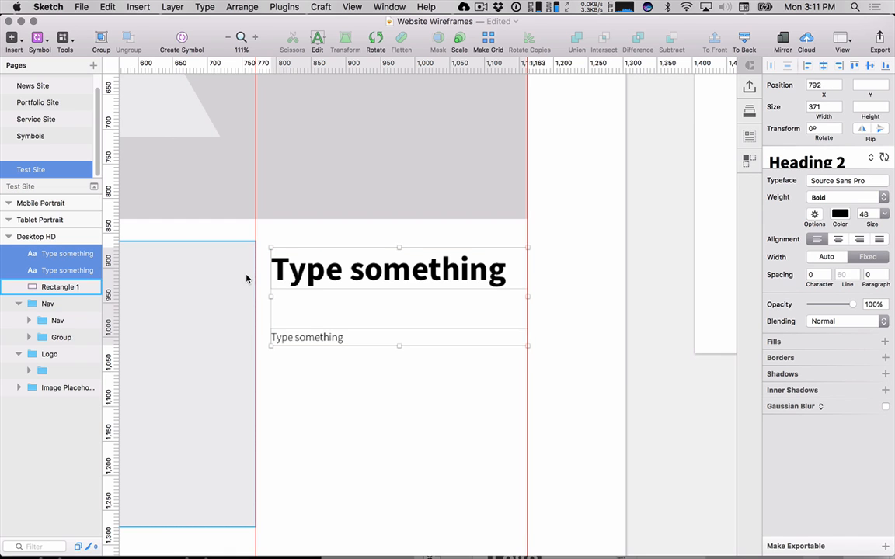
- Add a vertical guide at 786, just past the 770 guide, to leave a gutter between the content box and the text
scroll(371, 349, "up", 4)
scroll(372, 349, "up", 2)
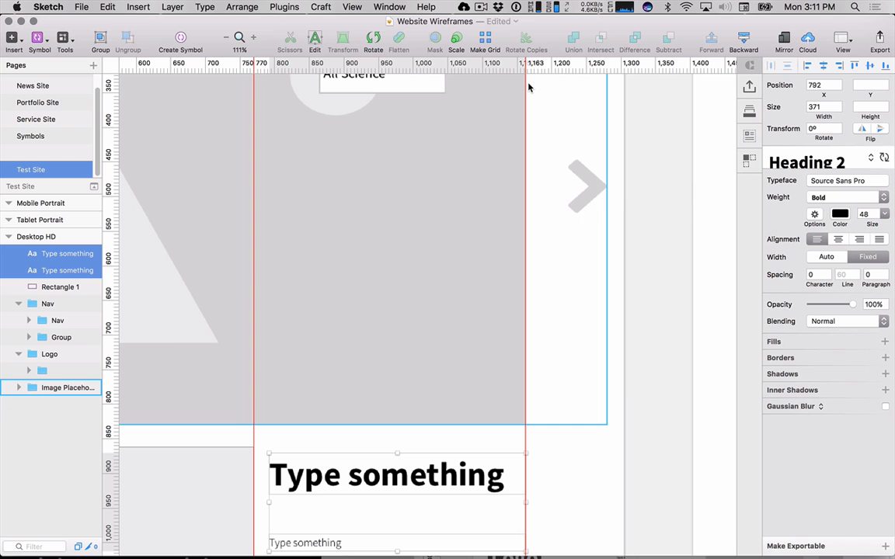
scroll(525, 142, "down", 2)
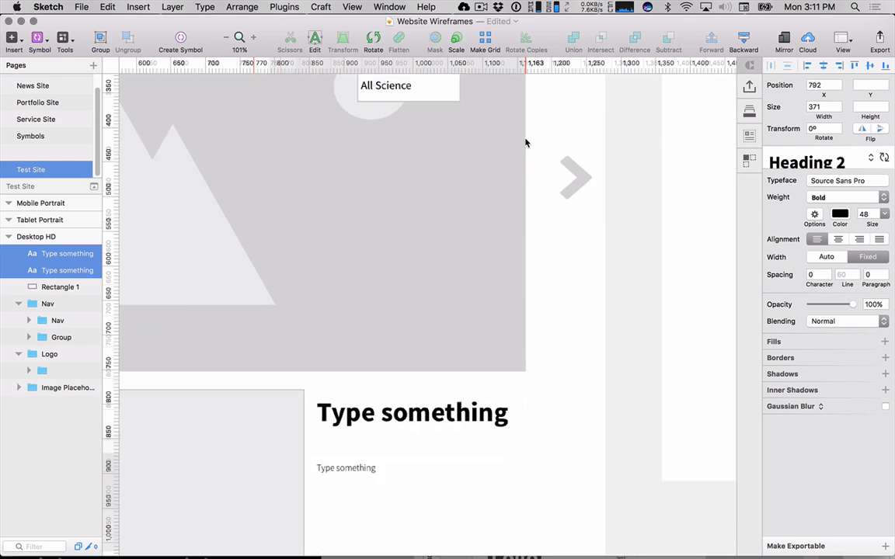
scroll(525, 141, "down", 5)
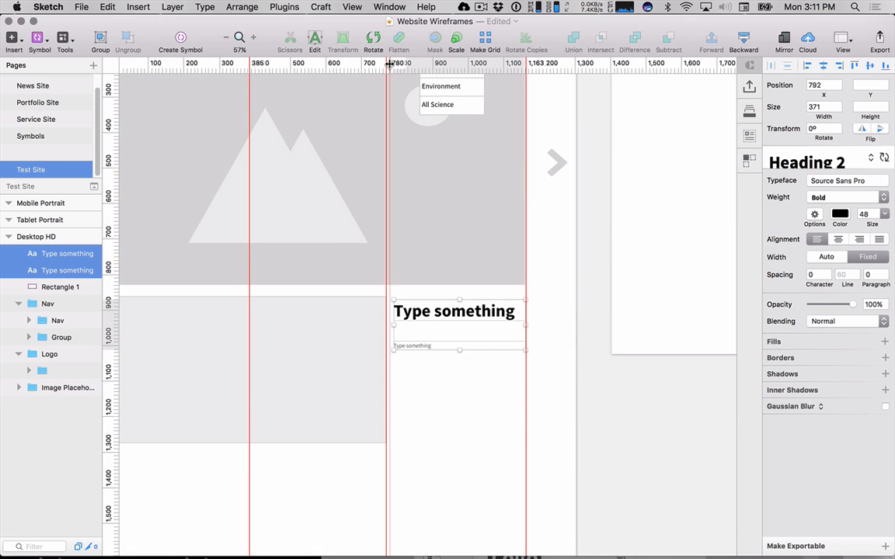
scroll(381, 216, "up", 4)
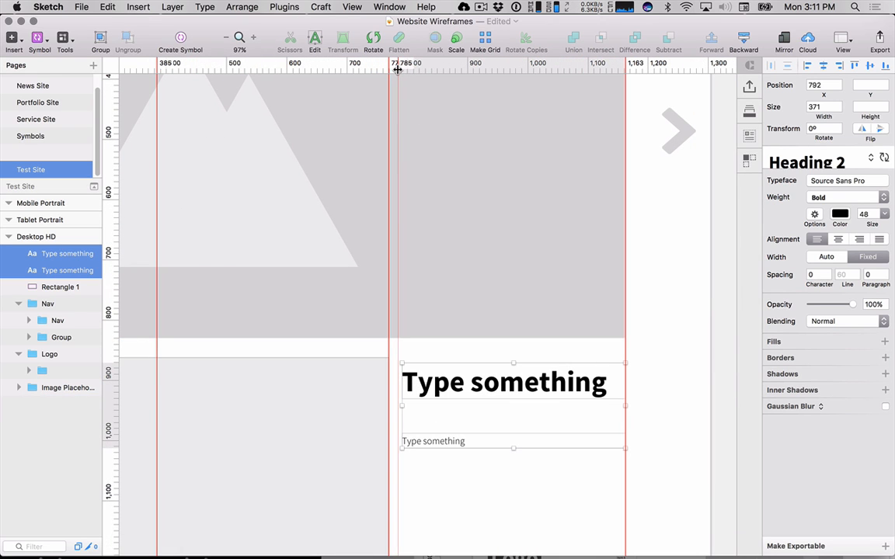
left_click(397, 70)
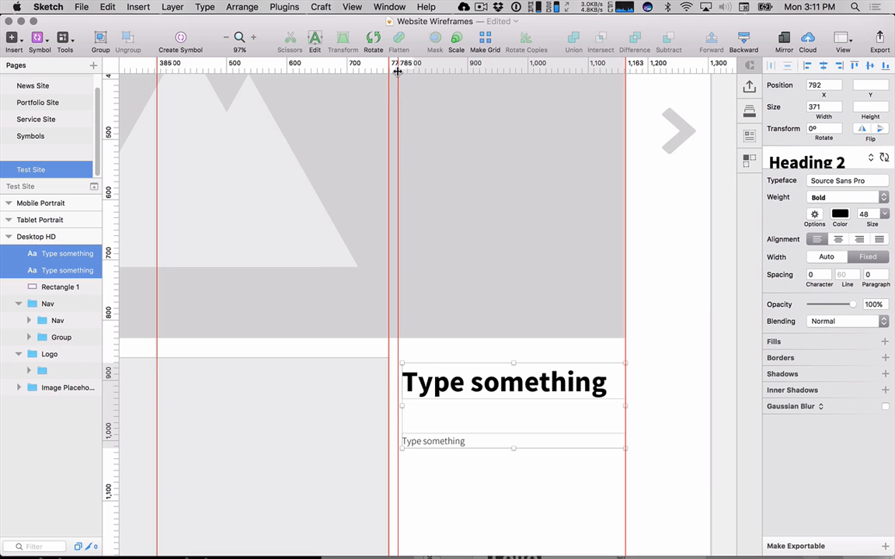
left_click_drag(397, 72, 398, 72)
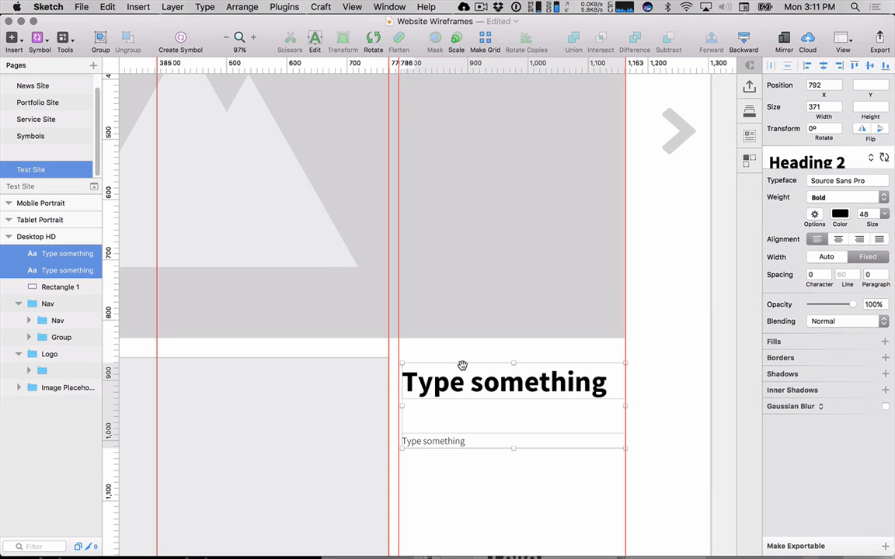
- Stretch the heading and body text boxes leftward to the 786 guide and move them up level with the content box's upper edge
scroll(455, 436, "down", 5)
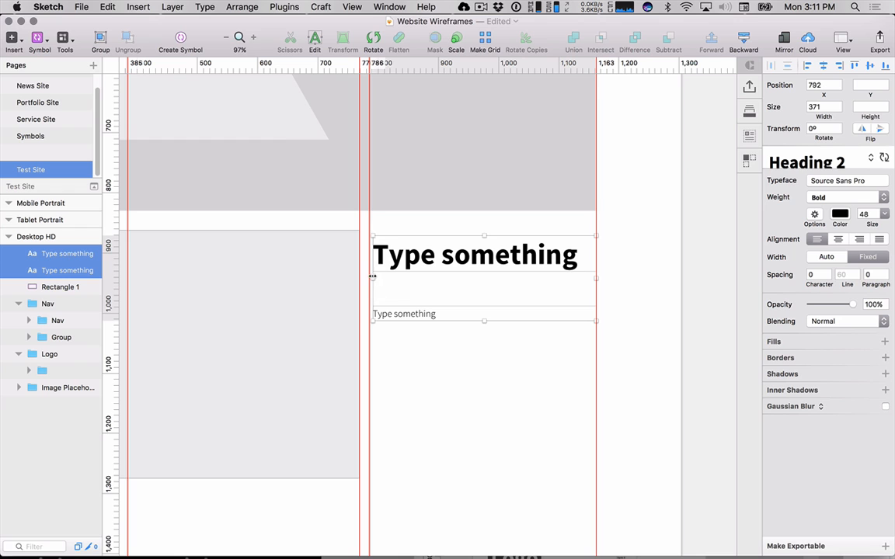
left_click_drag(372, 275, 369, 257)
scroll(365, 276, "up", 8)
left_click_drag(442, 203, 439, 191)
left_click_drag(513, 446, 256, 419)
left_click(402, 420)
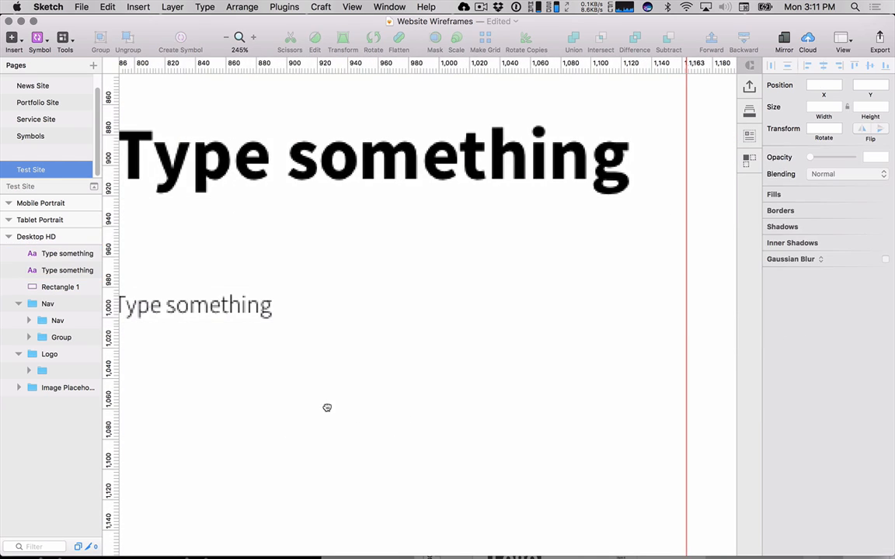
- Move the body text box below the heading to X 785, Y 968
left_click_drag(327, 408, 540, 443)
left_click(438, 348)
left_click_drag(438, 347, 434, 281)
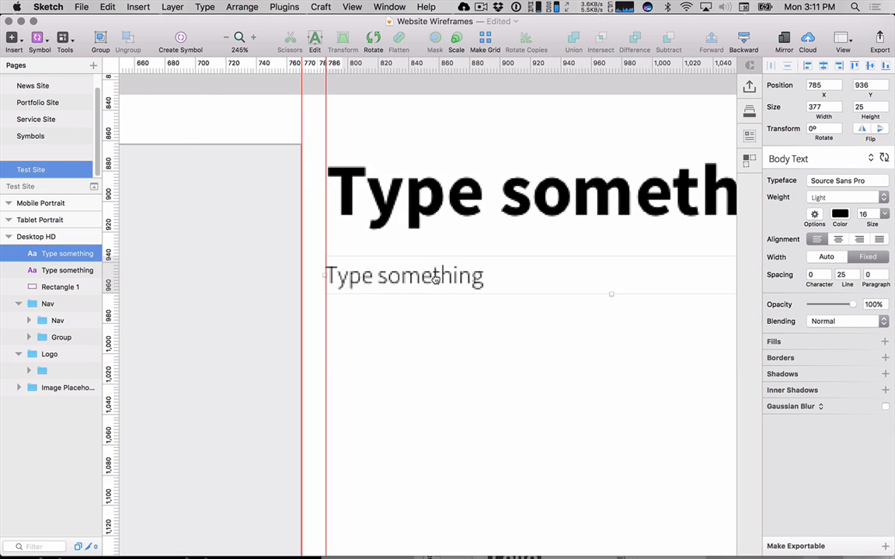
mouse_move(424, 227)
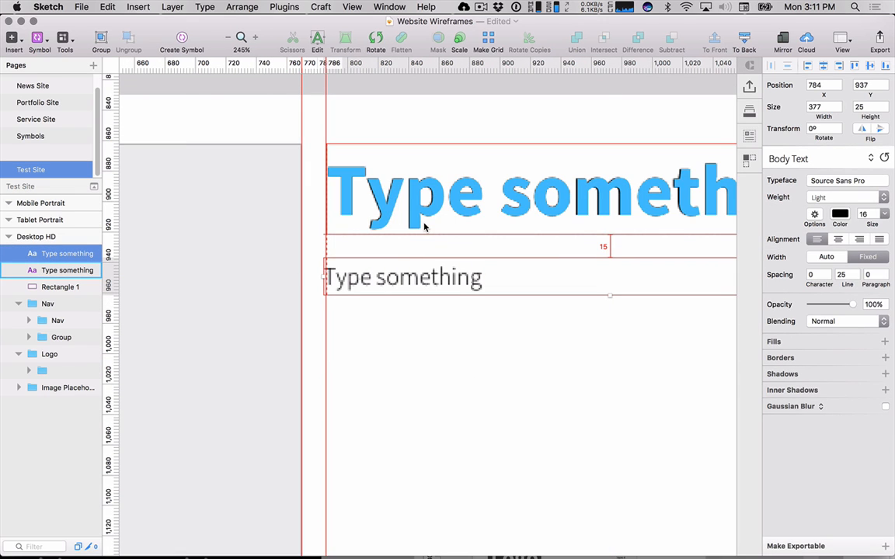
key("Right")
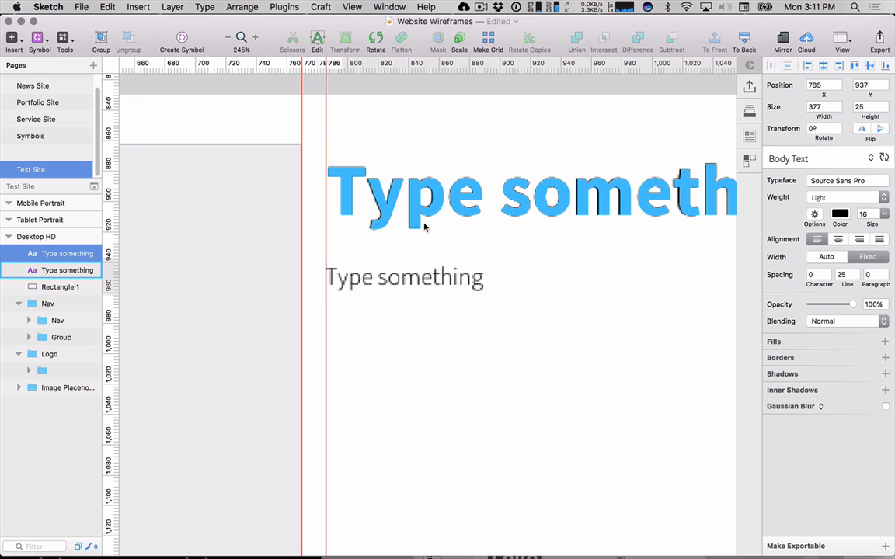
key("Down")
scroll(507, 408, "right", 2)
scroll(507, 408, "up", 1)
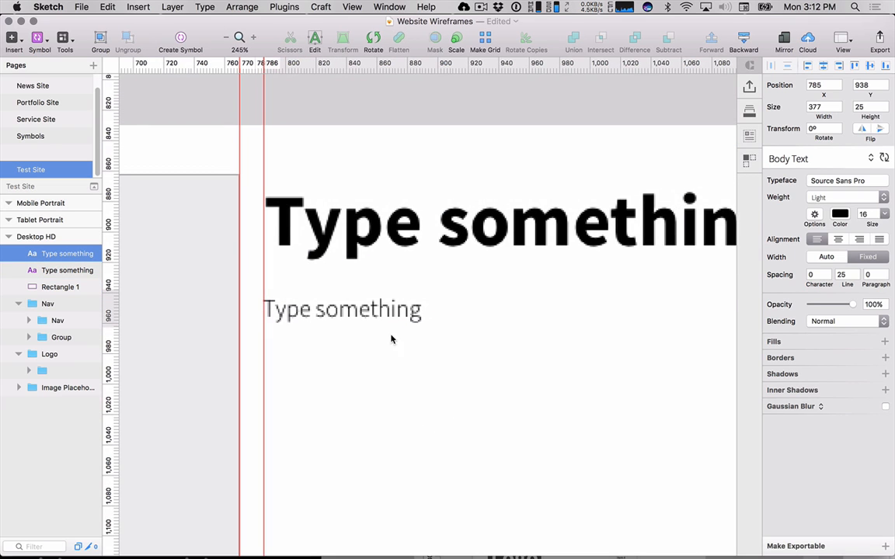
key("shift+Down")
key("shift+Down")
key("shift+Down")
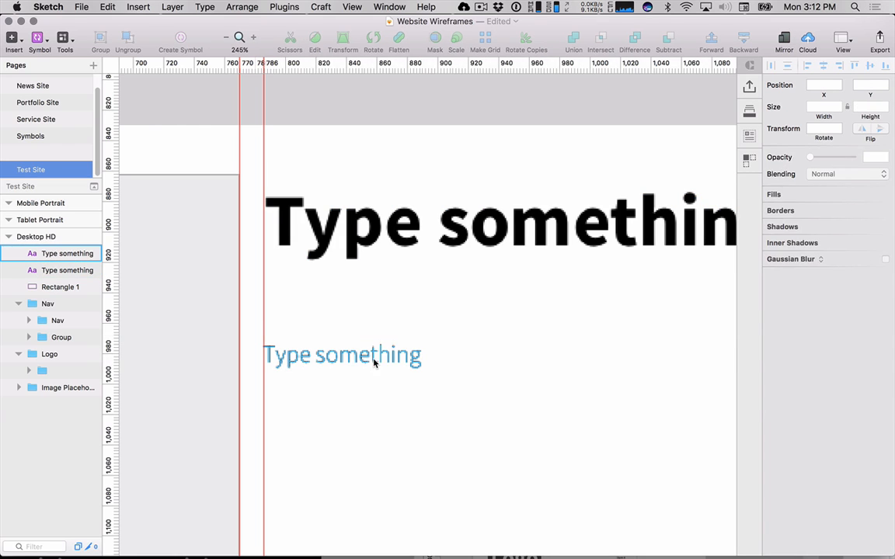
- Duplicate the body text box between the heading and the original, at X 786, Y 935
left_click_drag(374, 359, 377, 308)
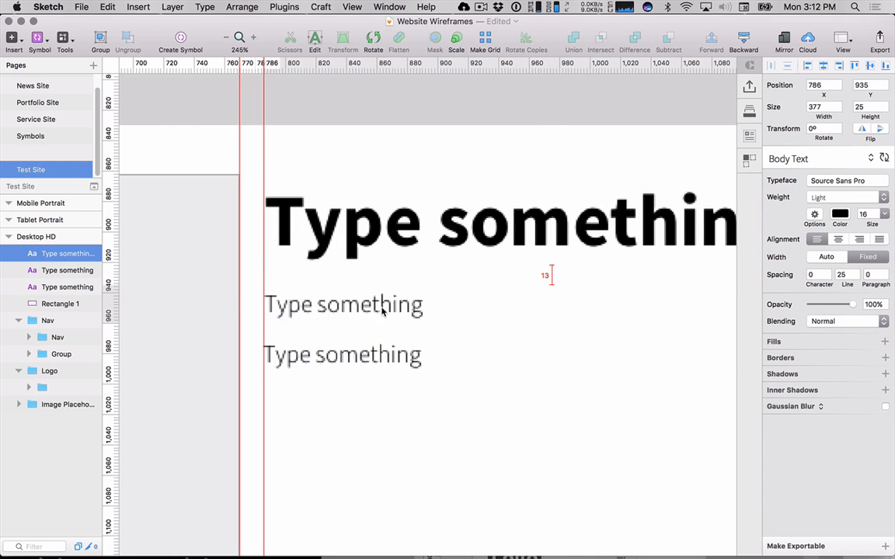
left_click(827, 160)
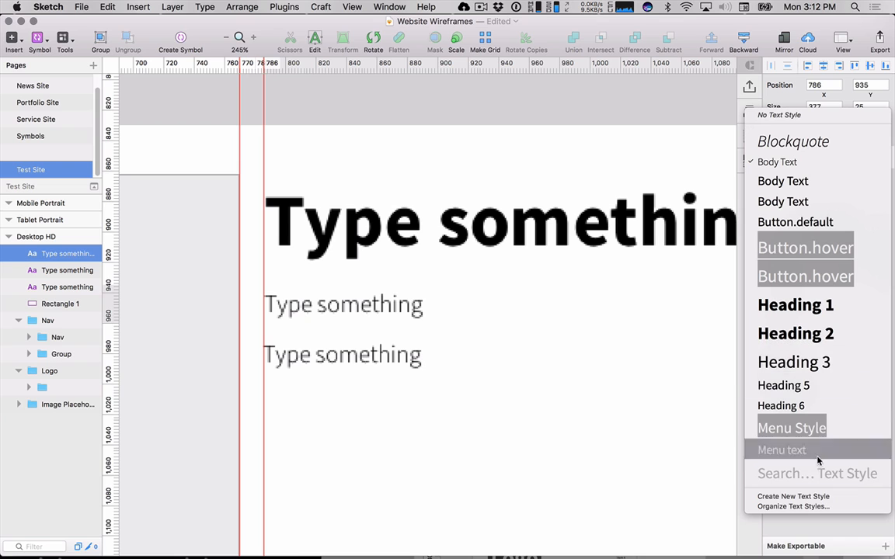
left_click(627, 420)
right_click(376, 304)
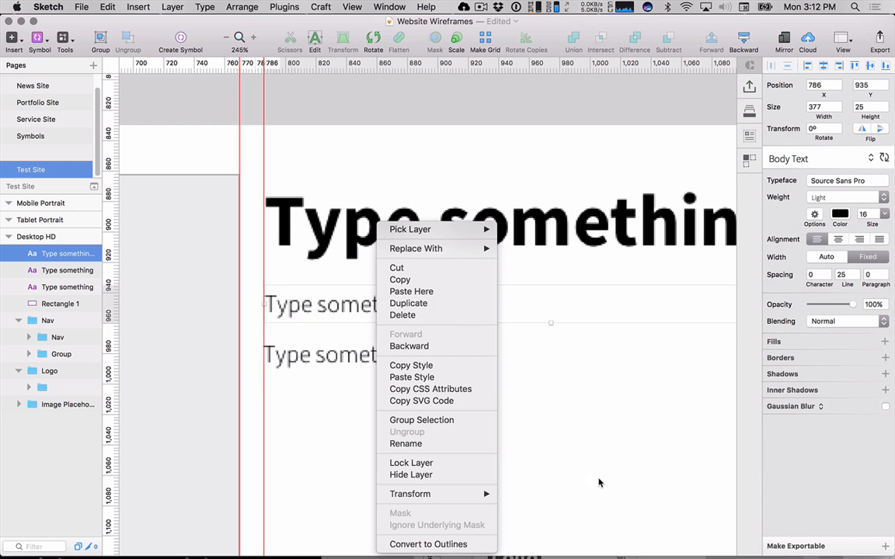
left_click(599, 483)
- Create a new text style named Byline from the duplicated text box
left_click(804, 161)
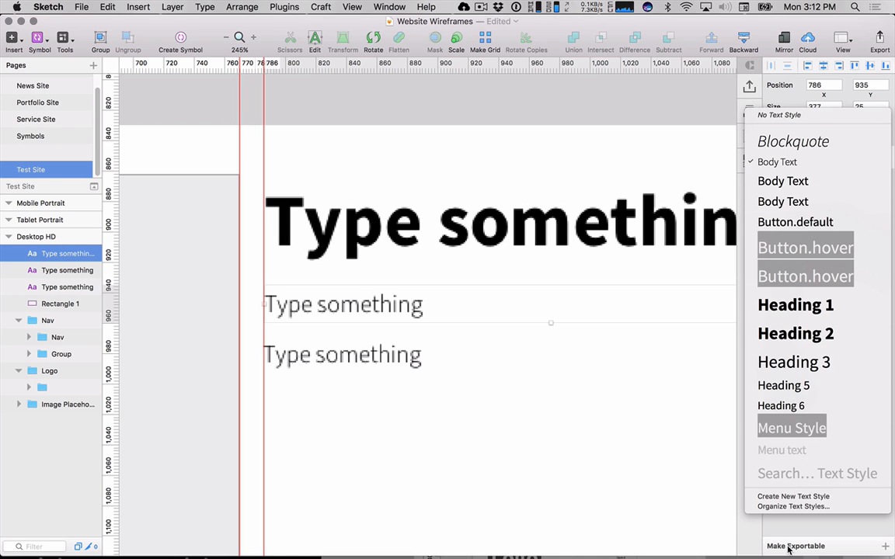
left_click(789, 497)
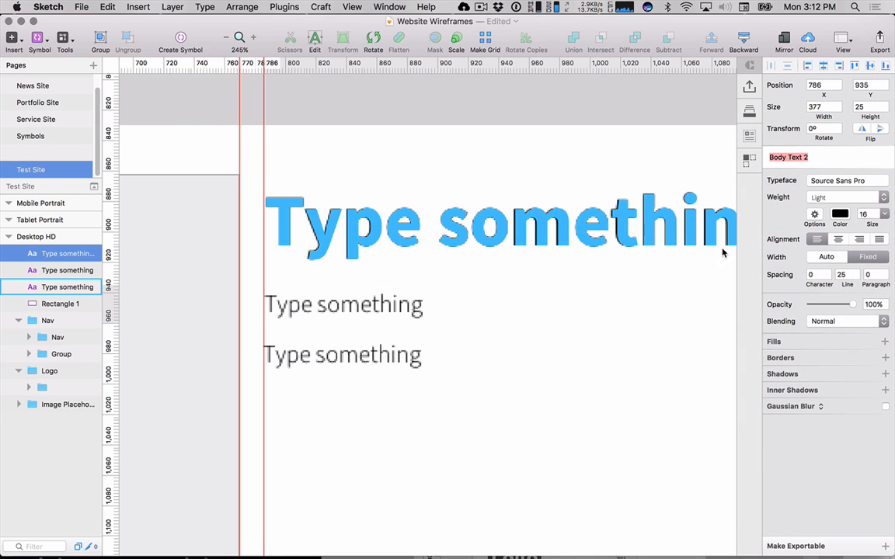
type("Byy")
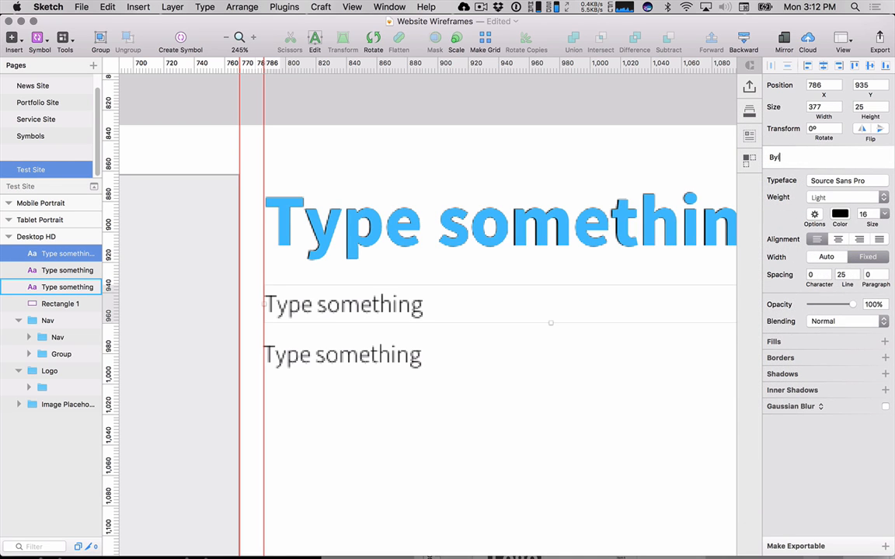
key("Return")
- Set the Byline text to Light Italic weight at size 14
left_click(822, 199)
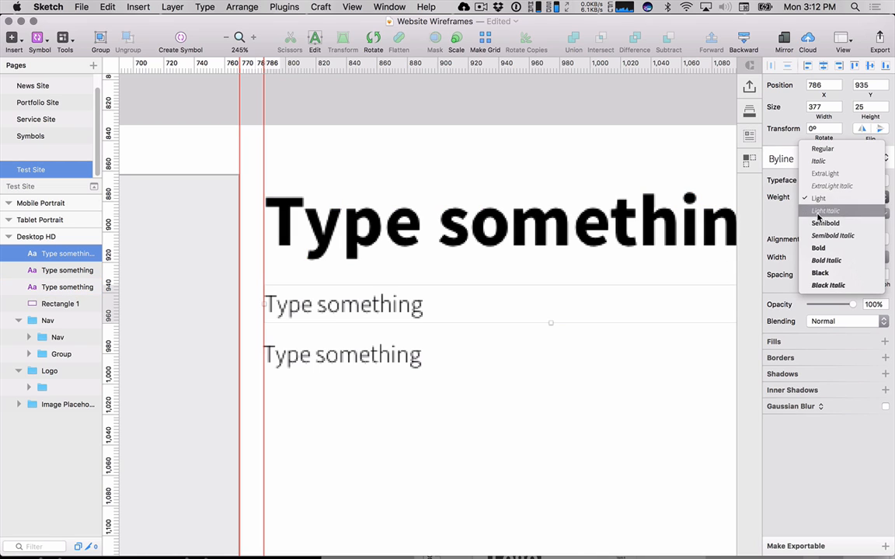
left_click(824, 210)
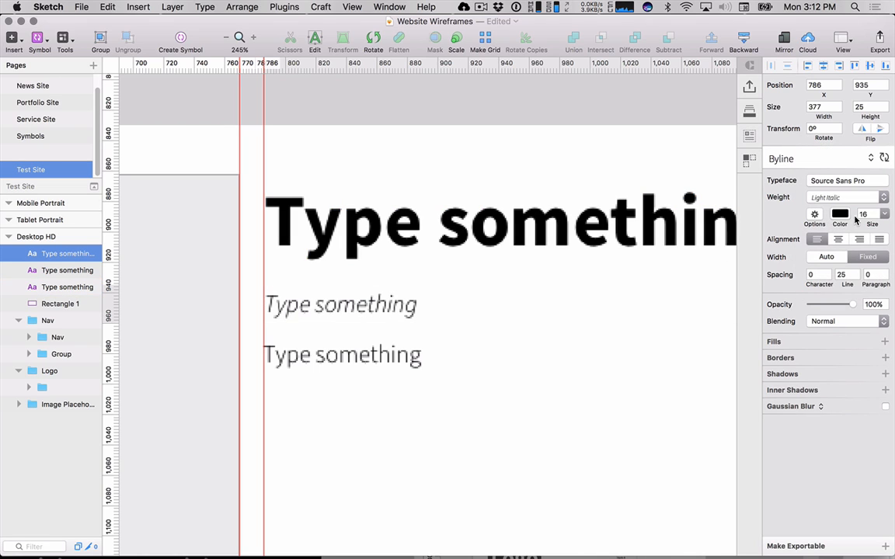
left_click(883, 215)
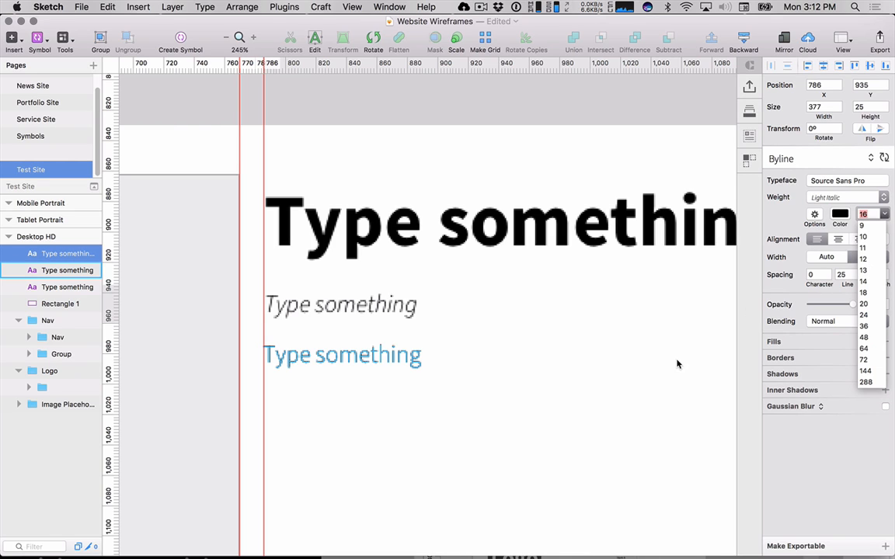
left_click(866, 282)
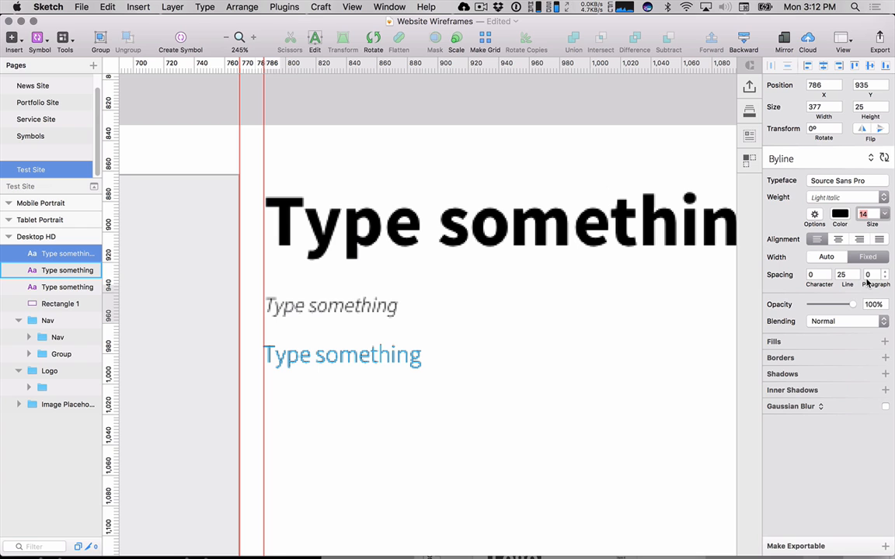
left_click(409, 410)
- Check the spacing between the byline and body text, and move the byline up to Y 925 beneath the heading
left_click(384, 310)
scroll(516, 445, "right", 5)
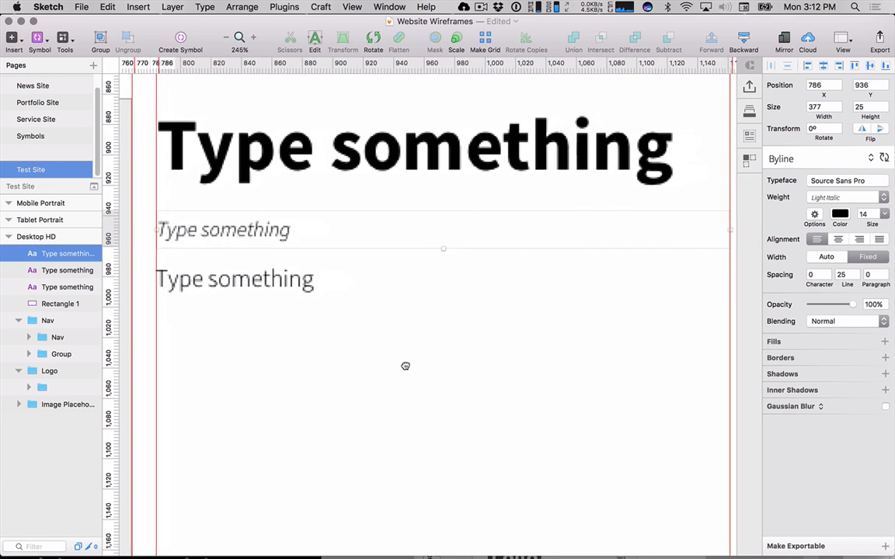
scroll(389, 441, "down", 1)
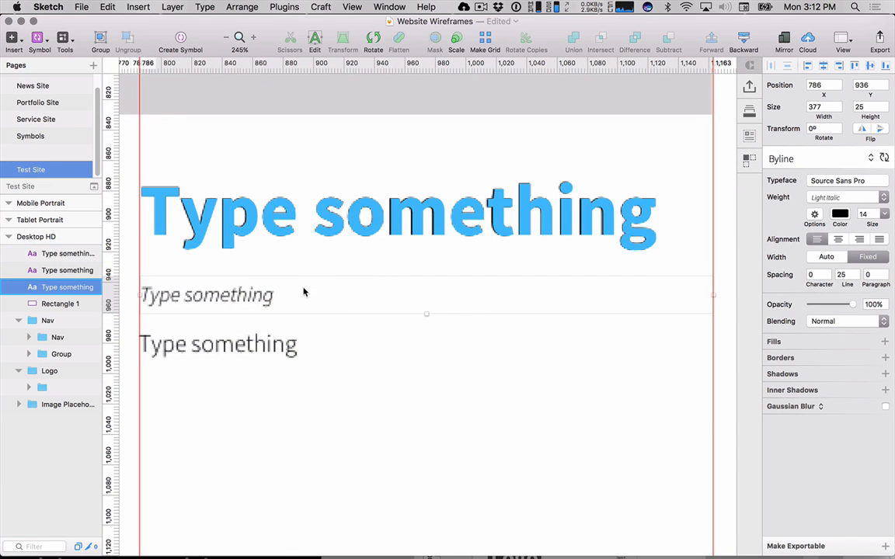
left_click(266, 245)
left_click(243, 341)
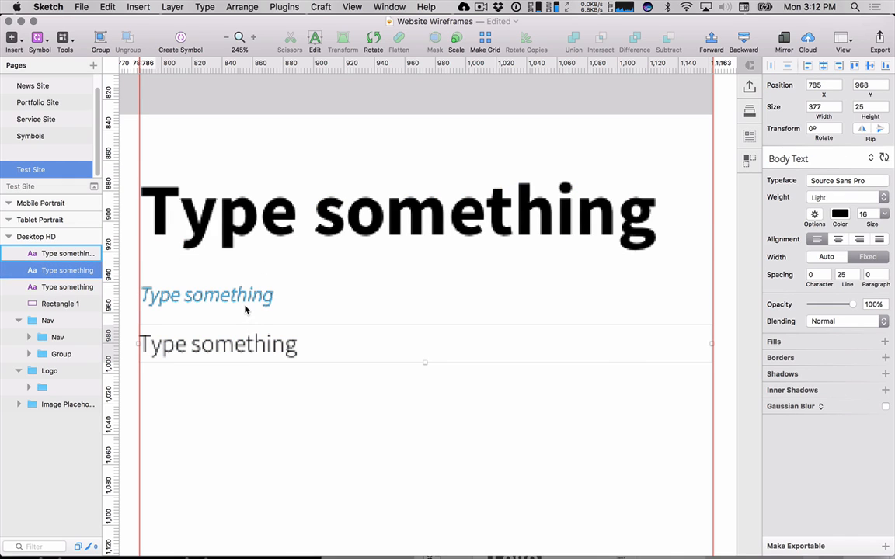
key("alt")
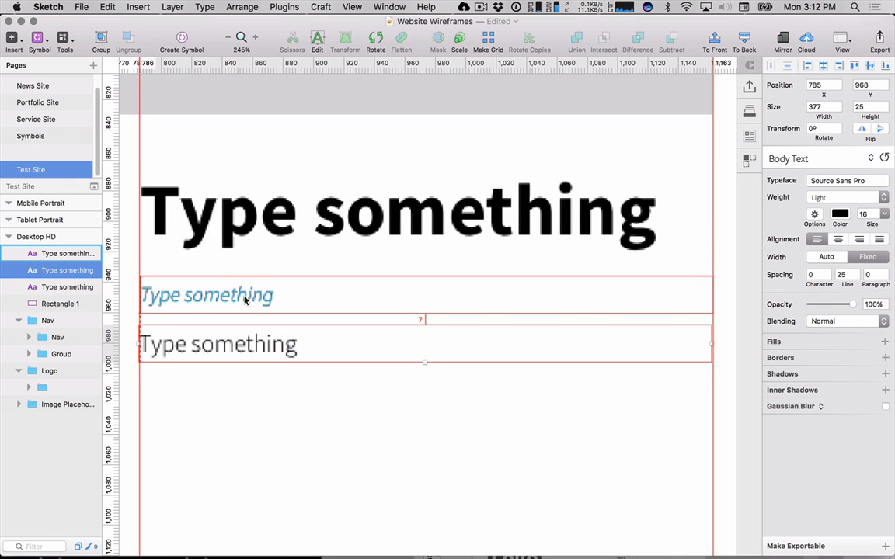
left_click(244, 300)
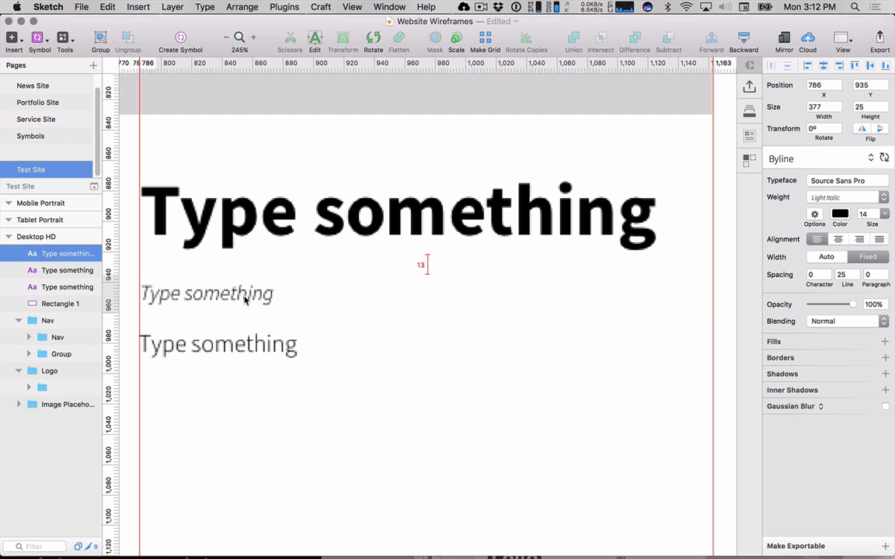
key("shift+Up")
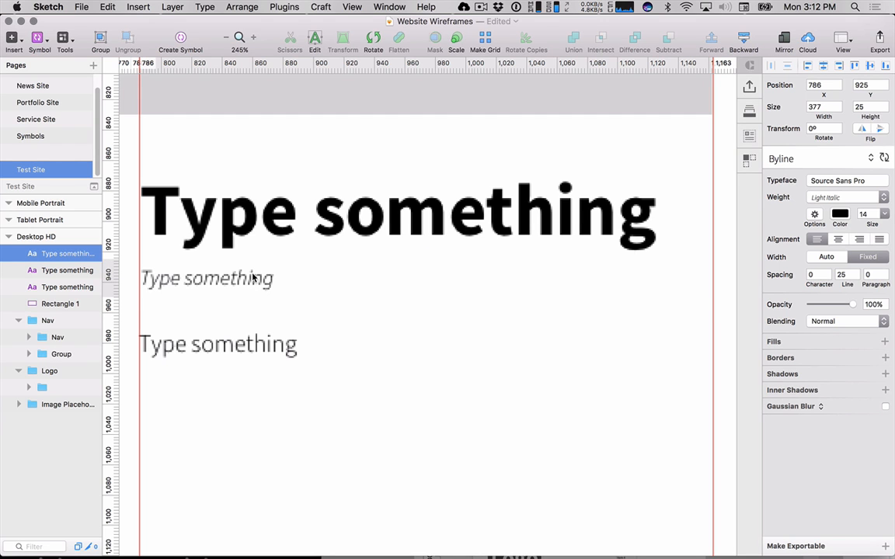
- Switch to Safari, open The Verge's lead story to examine its headline, subtitle and byline layout, and return to Sketch
key("super+Tab")
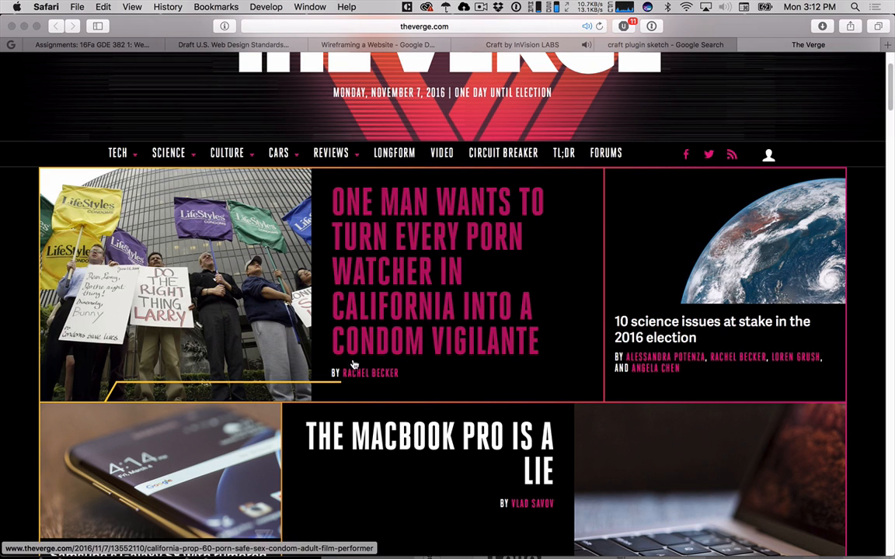
left_click(344, 306)
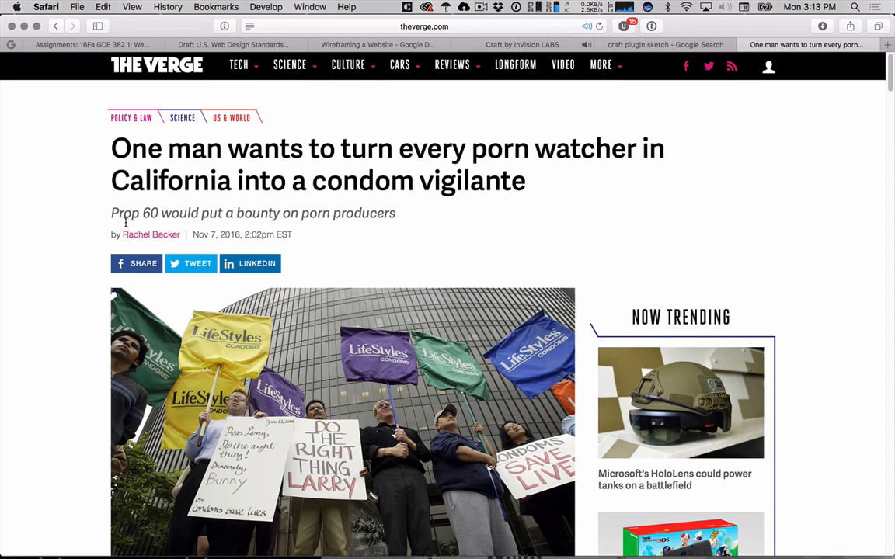
key("super+Tab")
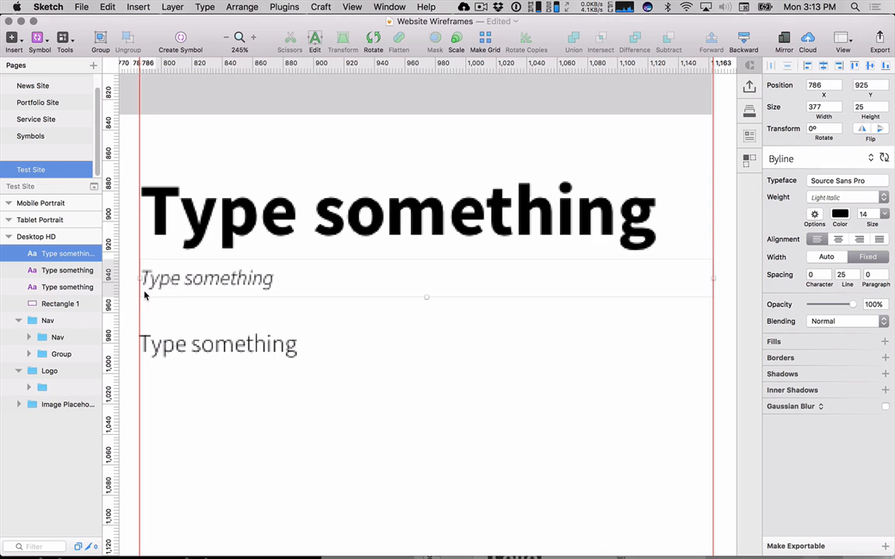
- Move the byline down to Y 943, just above the body text
key("shift+Down")
key("shift+Down")
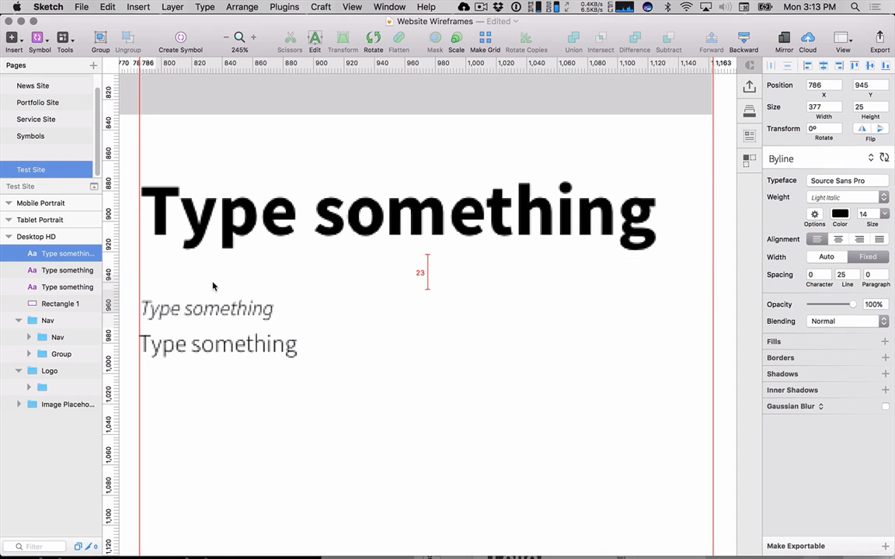
key("Up")
key("Up")
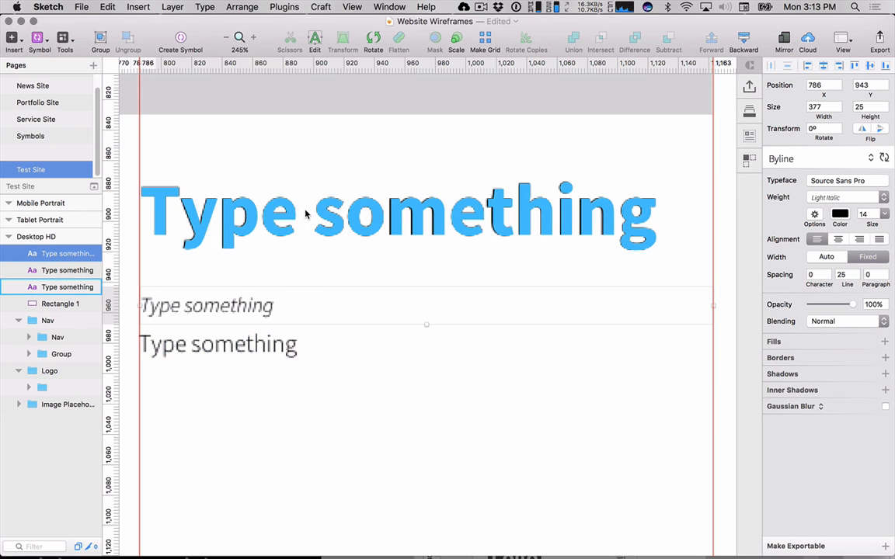
- Fill the Heading 2 text with a sample Technology headline from Craft's custom data
left_click(274, 187)
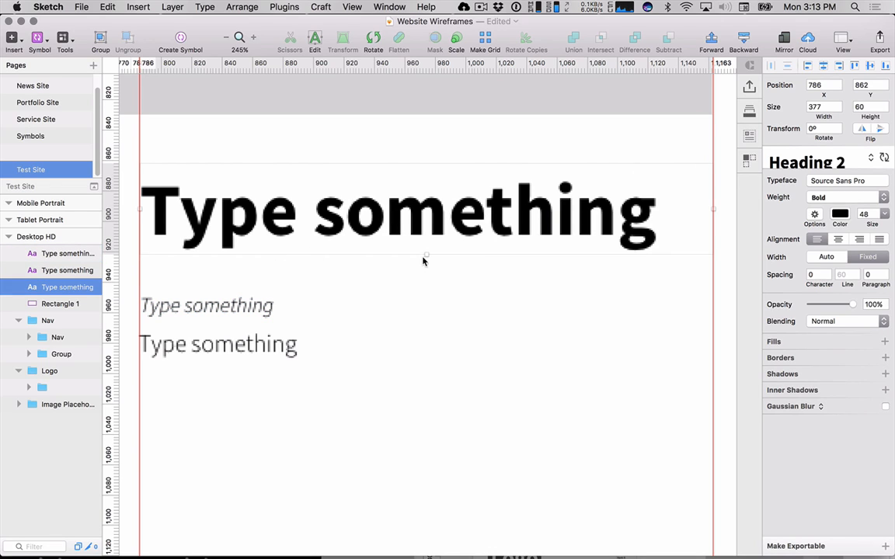
left_click(746, 140)
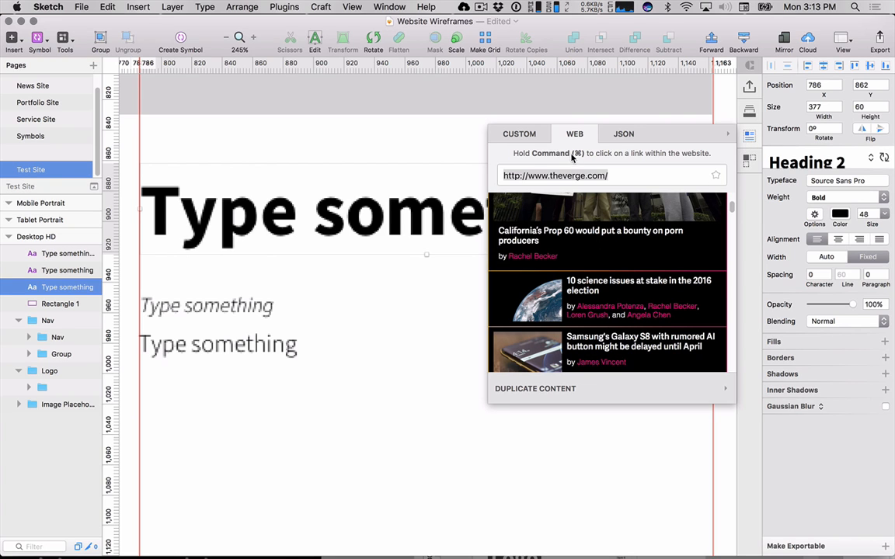
left_click(519, 134)
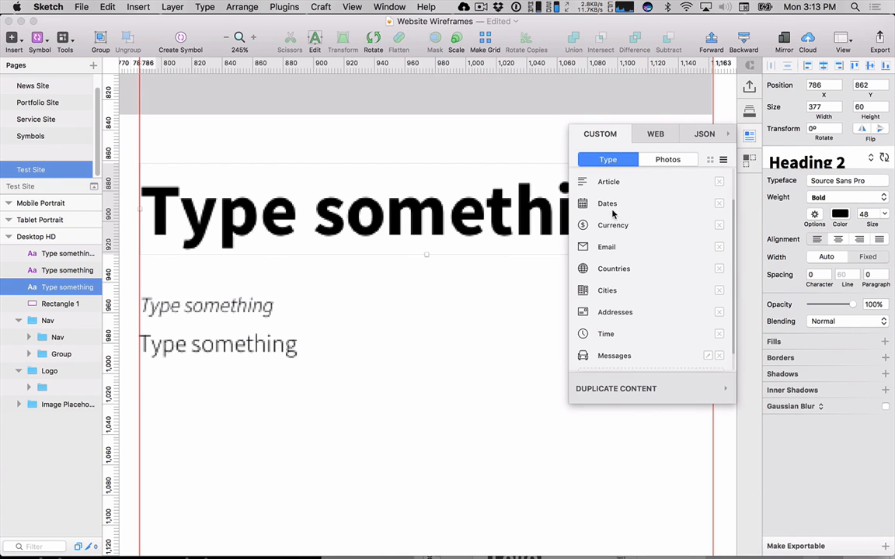
scroll(608, 283, "up", 2)
mouse_move(615, 206)
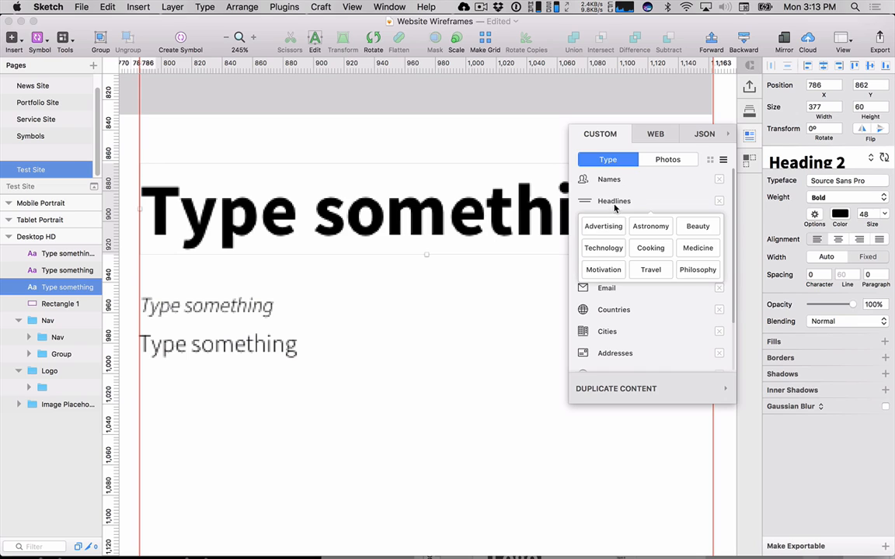
left_click(604, 248)
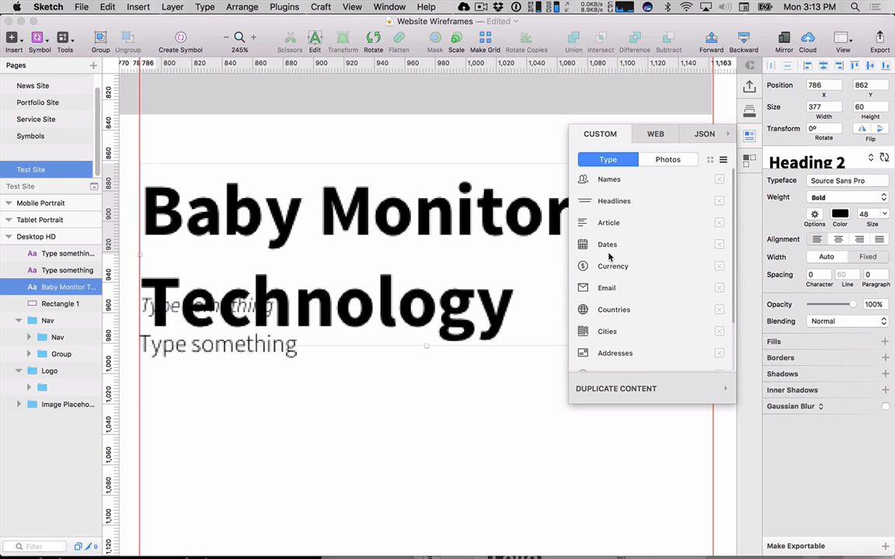
left_click(749, 135)
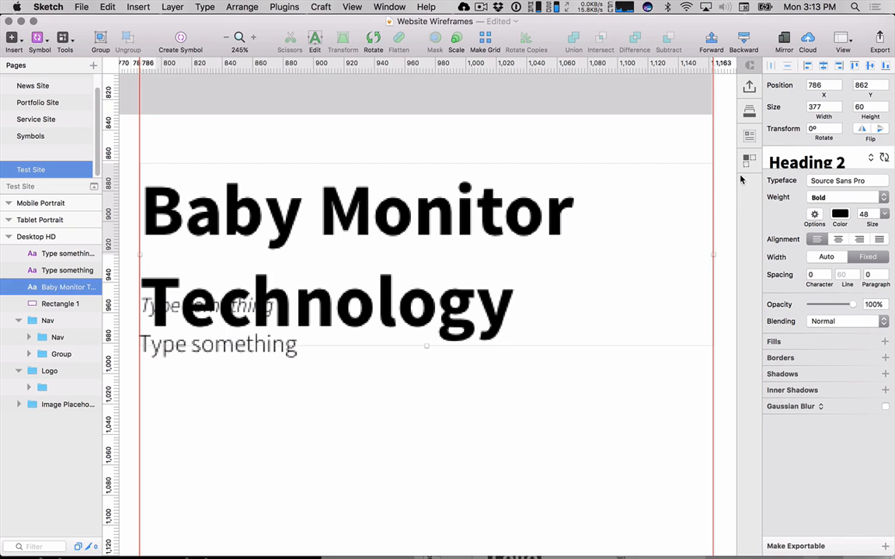
- Try several alternative Craft sample headlines in the heading, including the Technology and Motivation categories
left_click(748, 135)
left_click(619, 203)
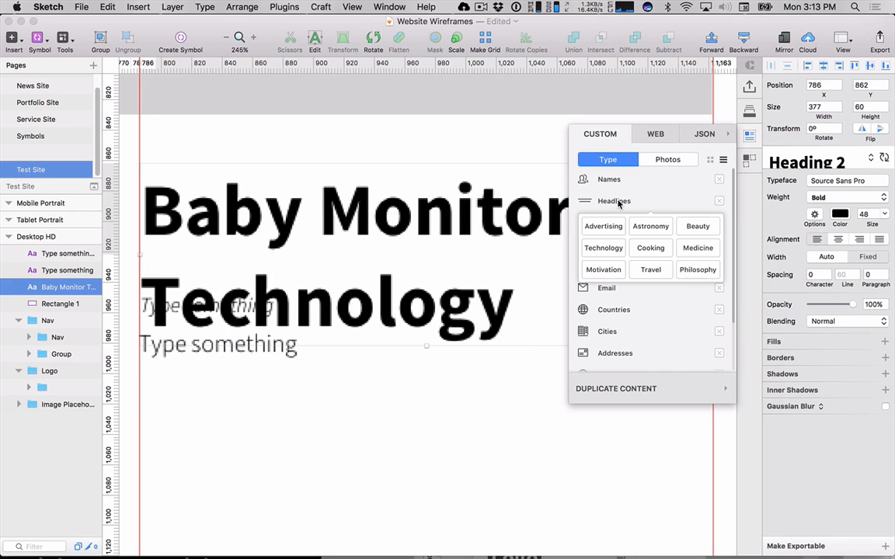
left_click(610, 227)
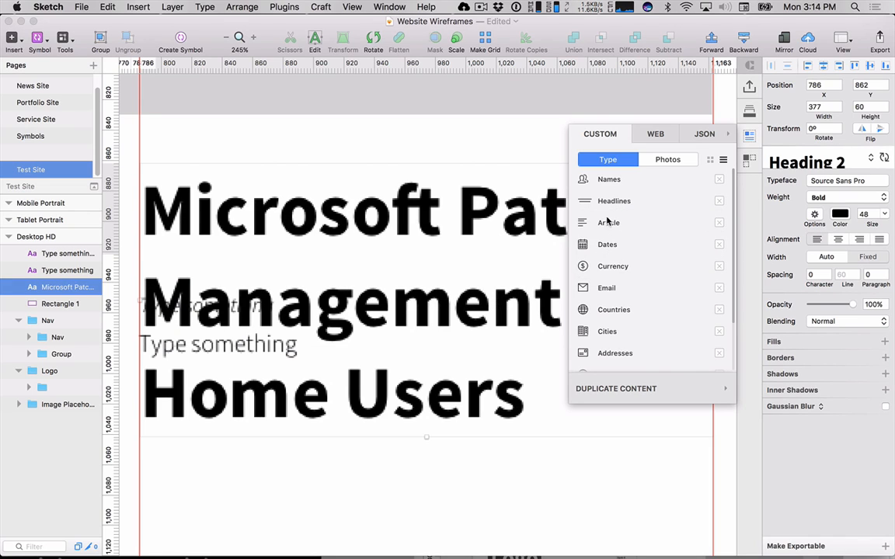
mouse_move(611, 201)
left_click(603, 269)
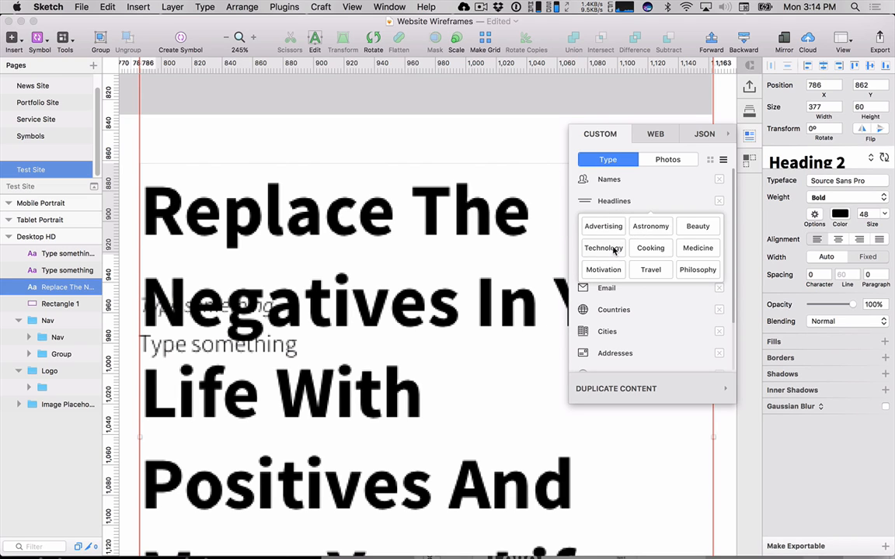
left_click(617, 249)
mouse_move(618, 224)
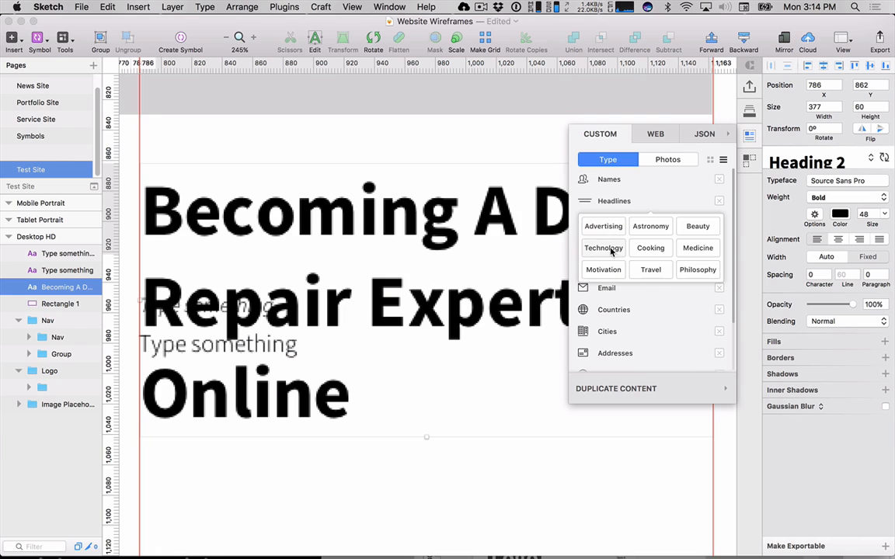
left_click(611, 249)
mouse_move(612, 203)
left_click(602, 248)
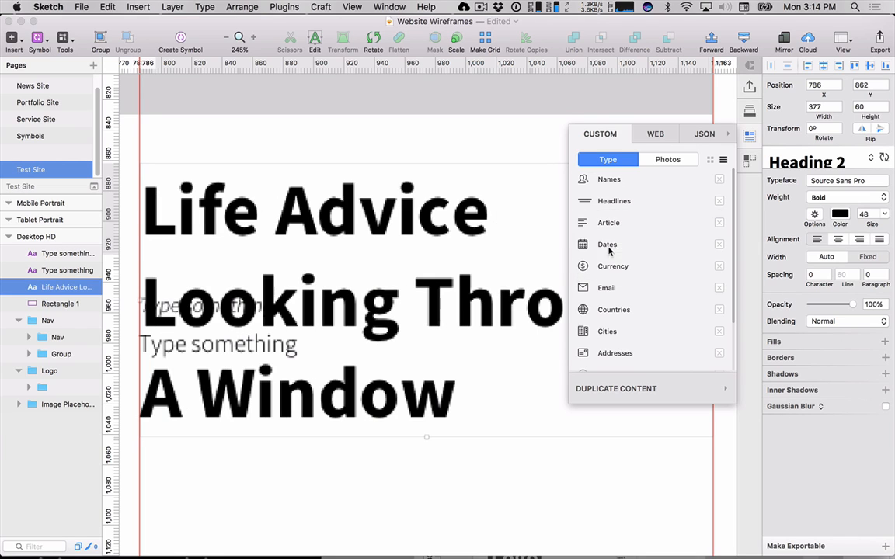
left_click(607, 247)
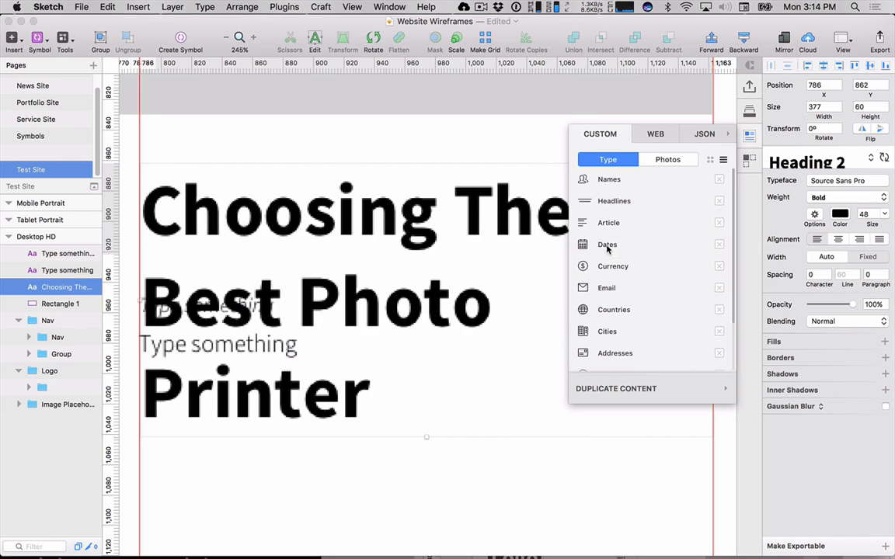
left_click(432, 557)
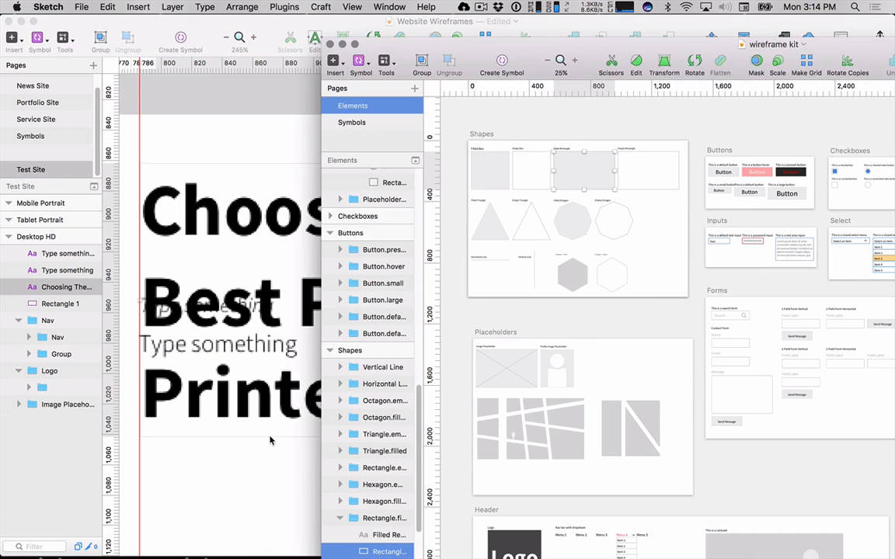
left_click(270, 472)
left_click(255, 362)
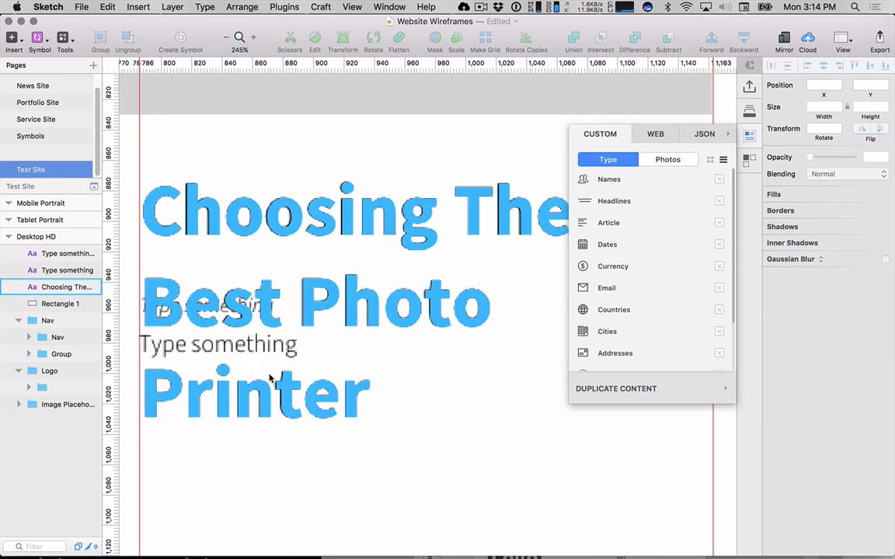
left_click(596, 200)
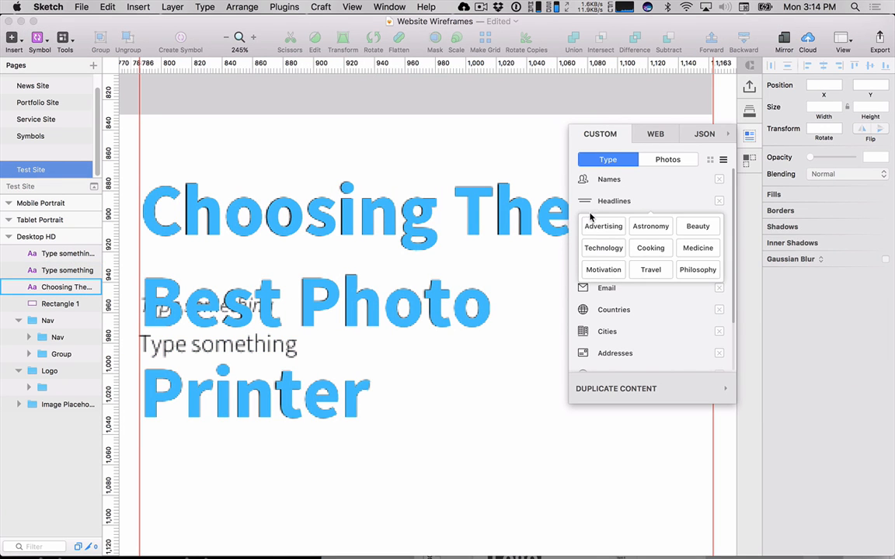
left_click(600, 252)
left_click(539, 202)
left_click(498, 225)
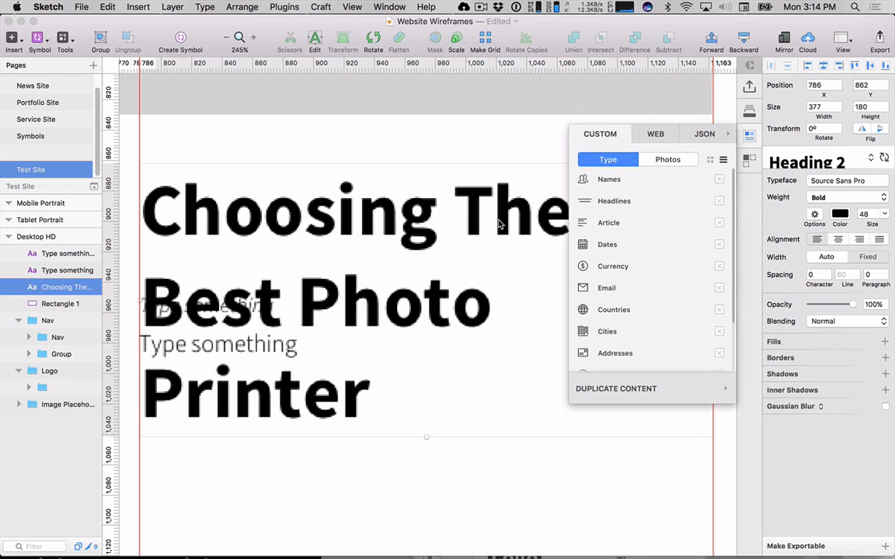
- Try sample headlines from Craft's Technology, Motivation and Cooking categories in the selected heading
left_click(606, 204)
left_click(600, 250)
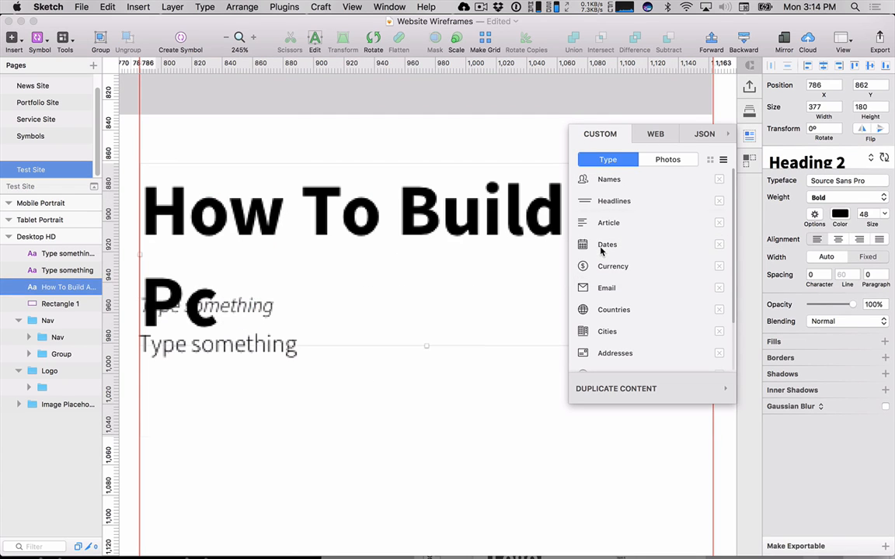
left_click(605, 201)
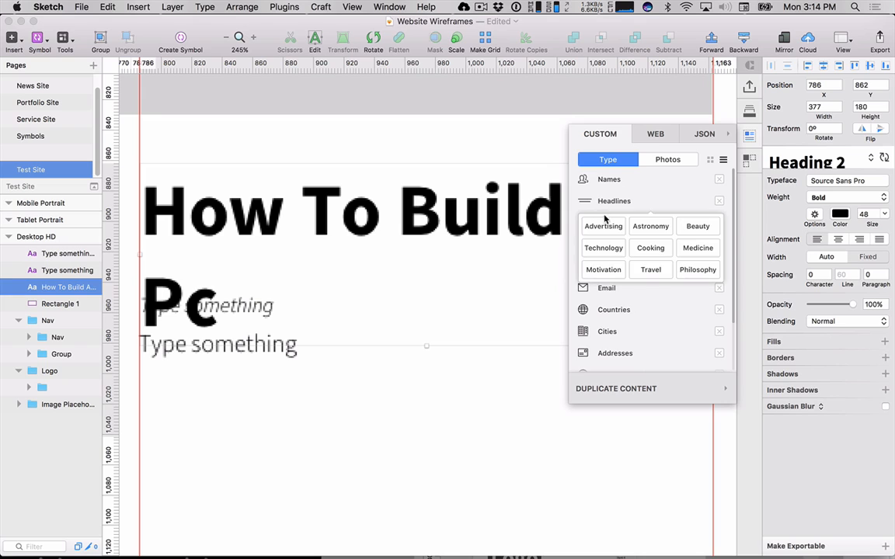
left_click(602, 271)
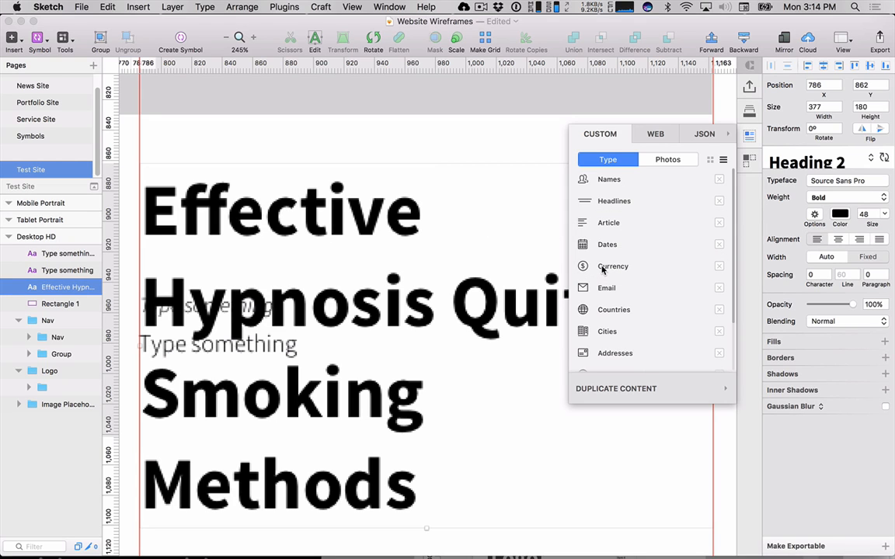
left_click(614, 205)
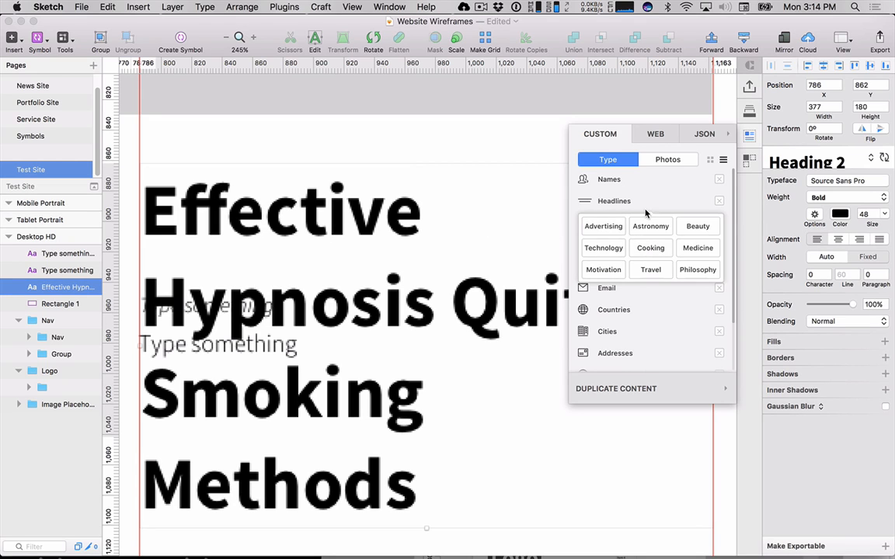
left_click(650, 250)
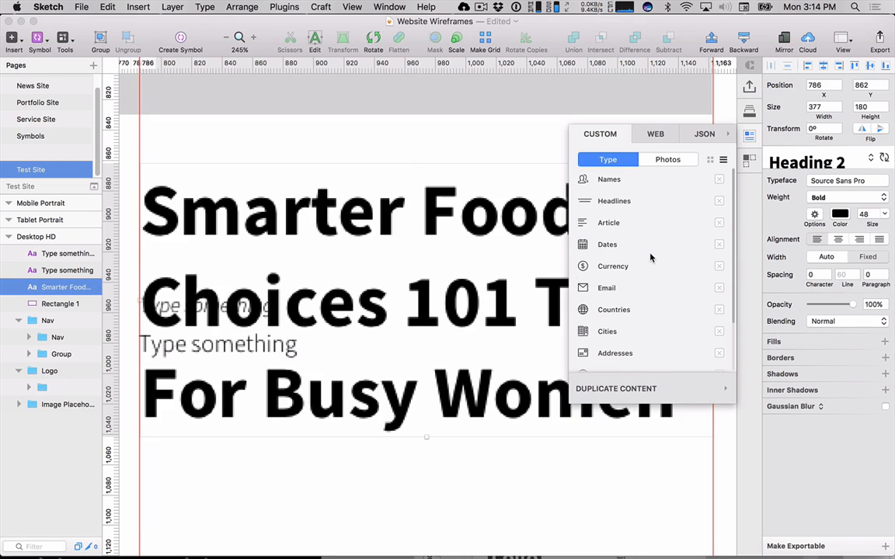
- Switch Craft to web content and load google.com in place of The Verge's address
left_click(657, 135)
left_click(616, 175)
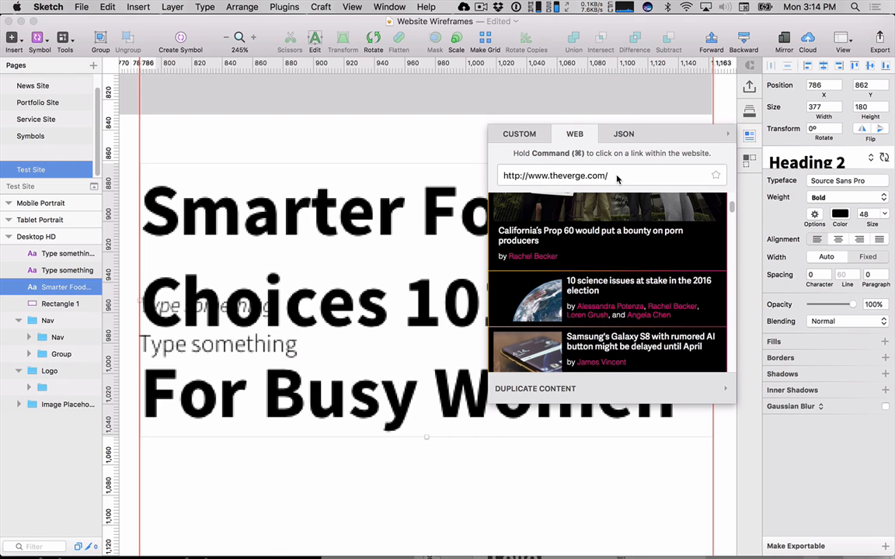
key("BackSpace")
key("BackSpace")
key("BackSpace")
key("BackSpace")
key("BackSpace")
key("BackSpace")
key("BackSpace")
key("BackSpace")
key("BackSpace")
key("BackSpace")
key("BackSpace")
key("BackSpace")
key("BackSpace")
key("BackSpace")
key("BackSpace")
key("BackSpace")
key("BackSpace")
key("BackSpace")
key("BackSpace")
key("BackSpace")
key("BackSpace")
key("BackSpace")
key("BackSpace")
key("BackSpace")
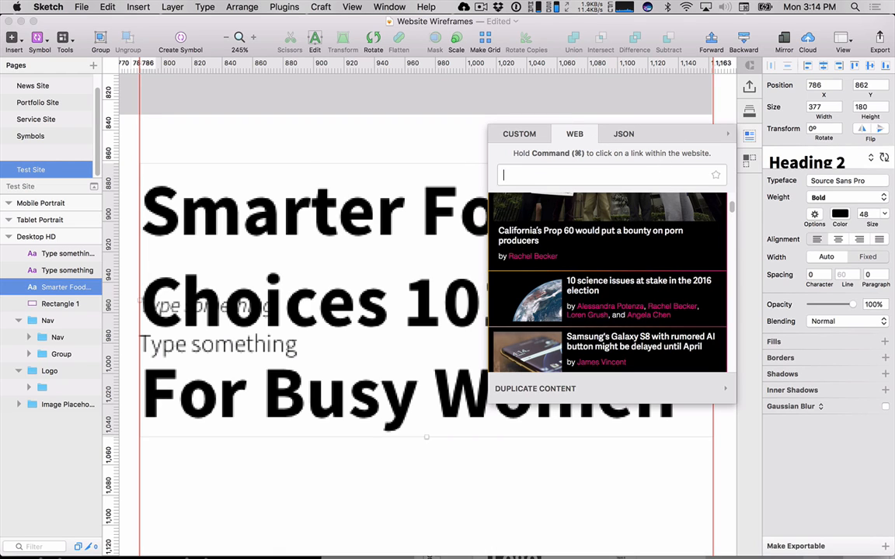
type("google.com")
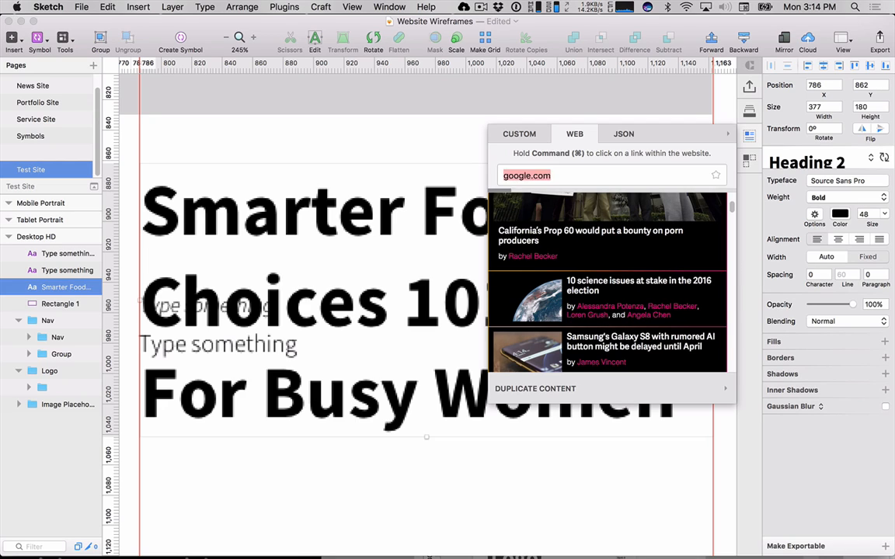
key("Return")
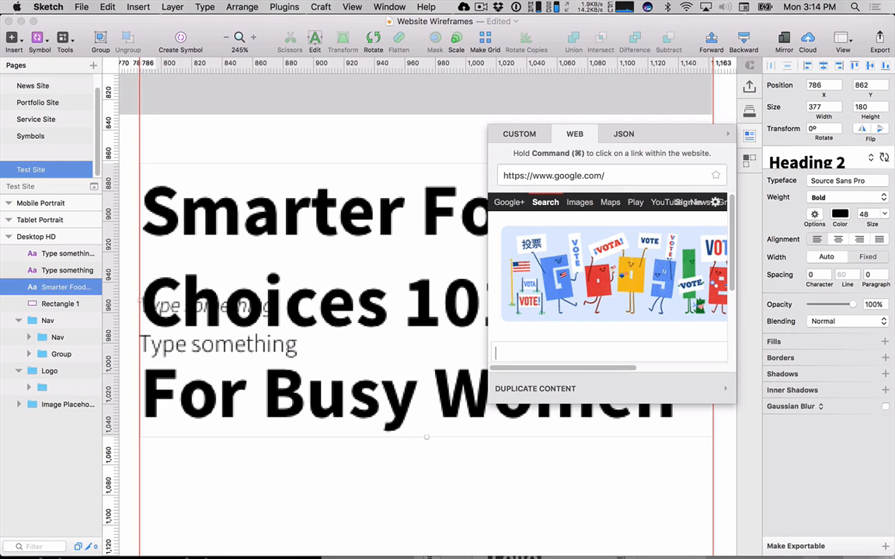
- Search Google for "altas obscura" within Craft's web view and open the Atlas Obscura website from the results
left_click(579, 345)
type("altas obsuc")
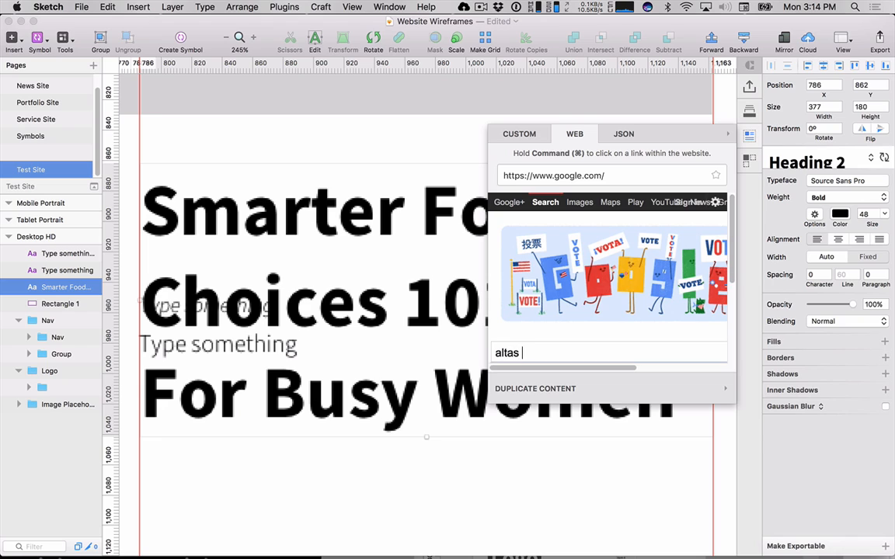
key("BackSpace")
key("BackSpace")
type("cura")
key("Return")
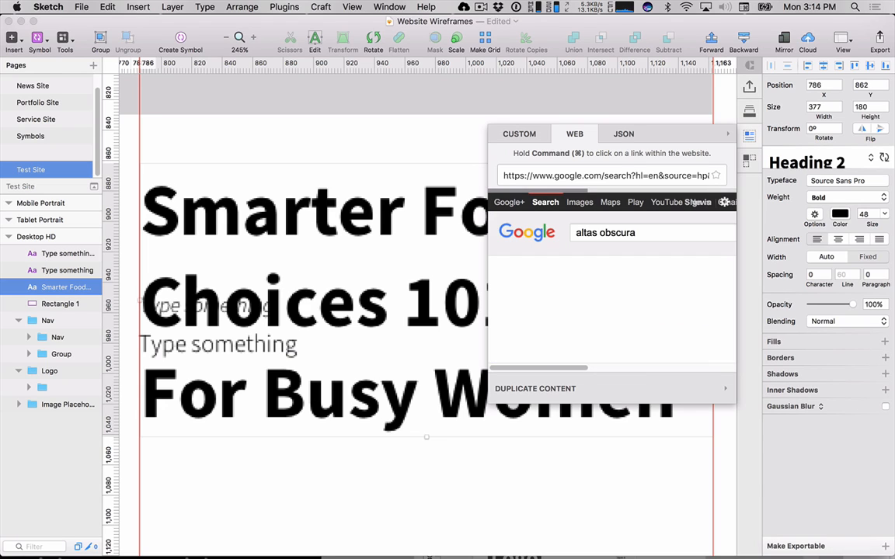
scroll(583, 318, "down", 2)
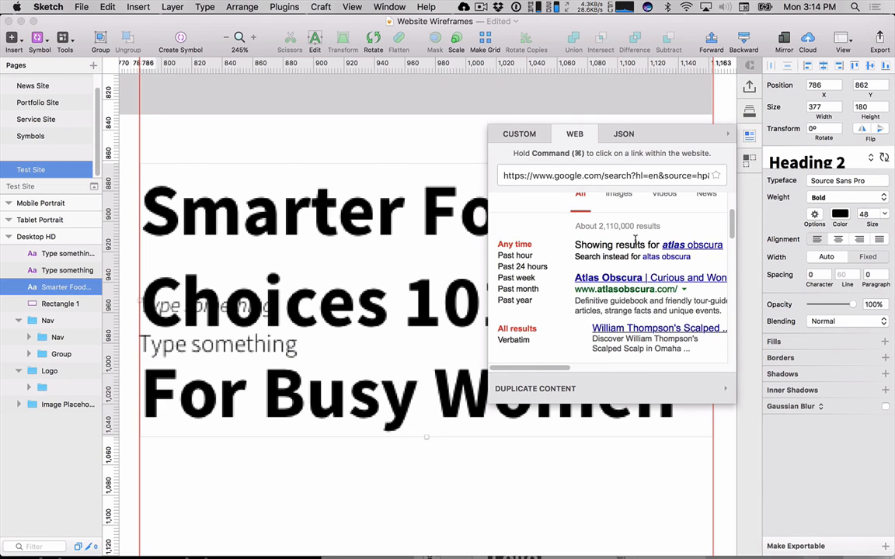
left_click(638, 282, "super")
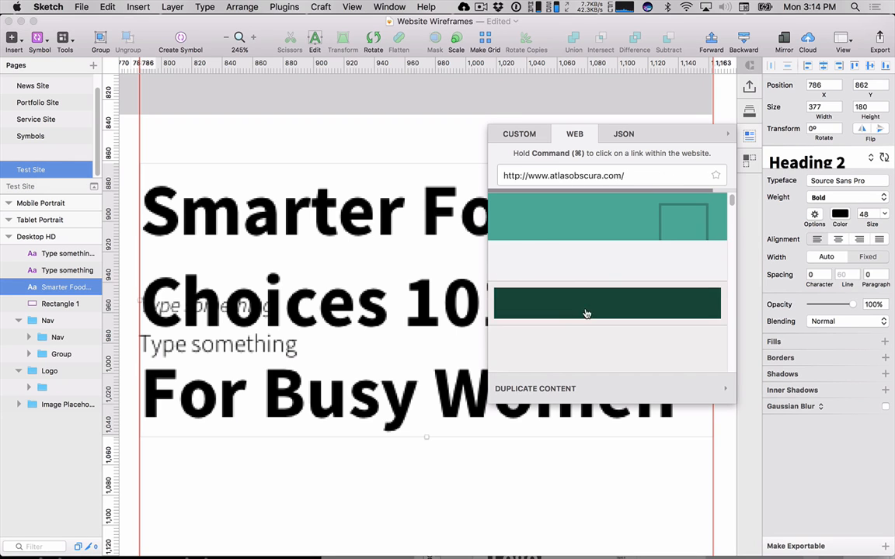
- Fill the heading with Atlas Obscura's headline "The Long Death of Product 19, the Most Beloved Cereal You Didn't Know About"
scroll(591, 319, "down", 5)
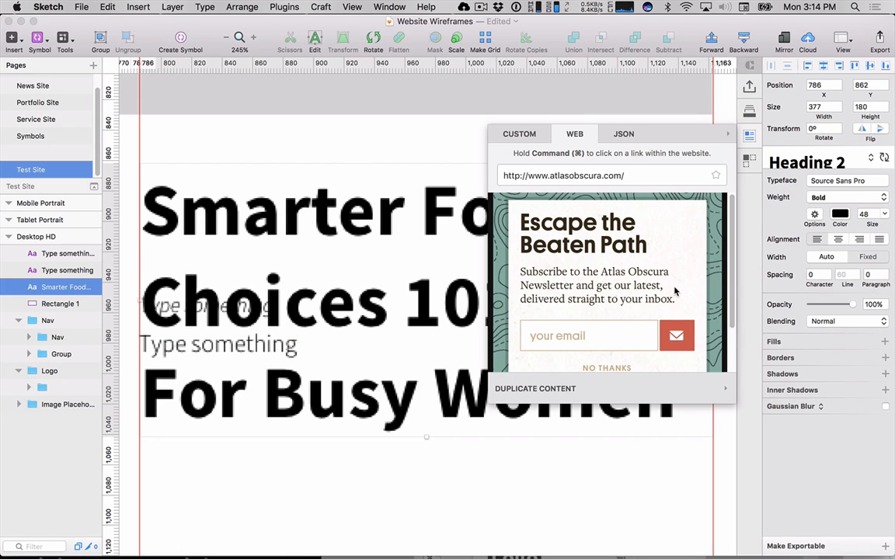
left_click(610, 368)
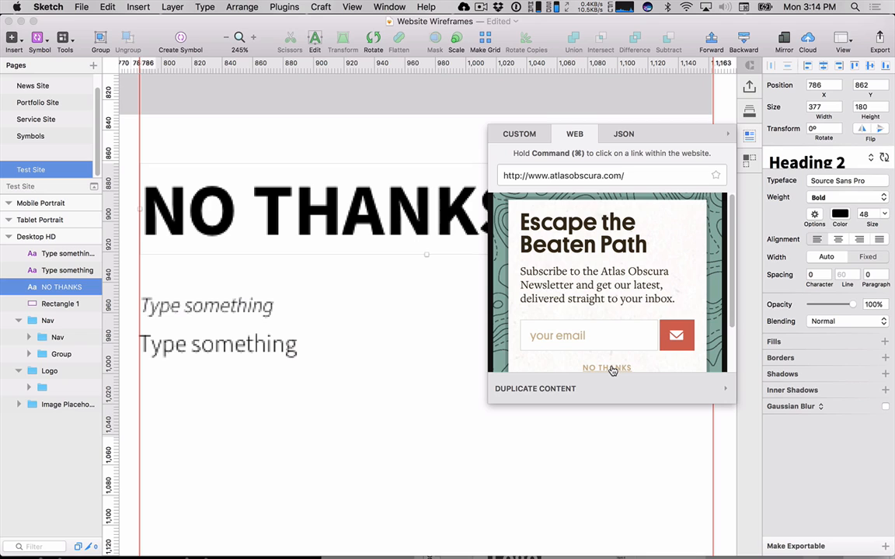
left_click(515, 262)
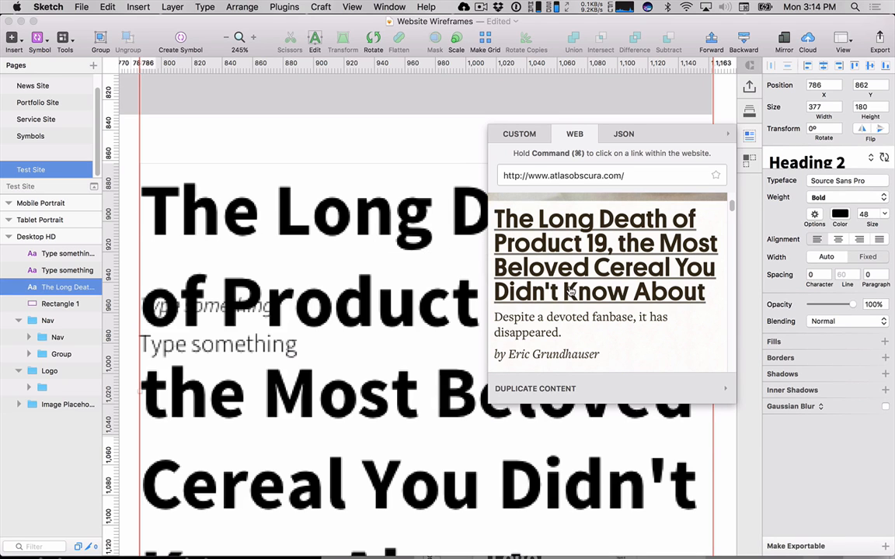
left_click(657, 116)
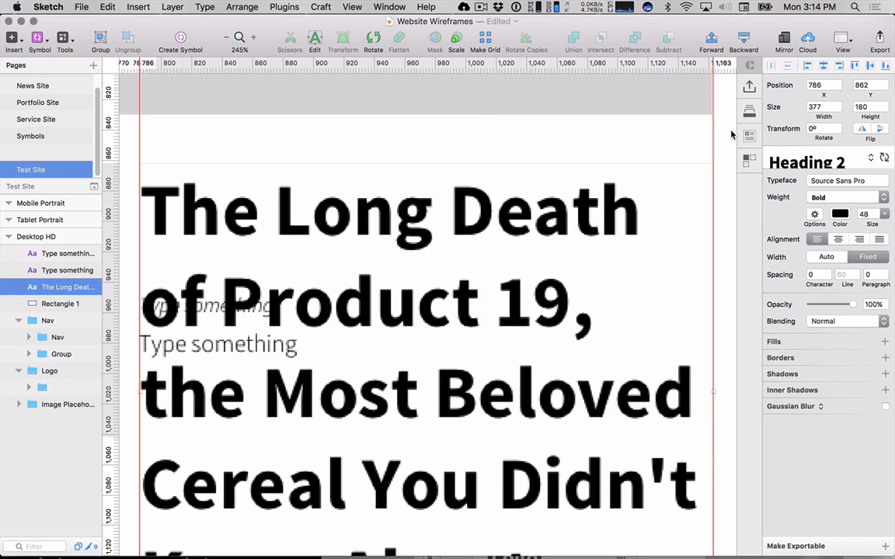
scroll(459, 342, "down", 10)
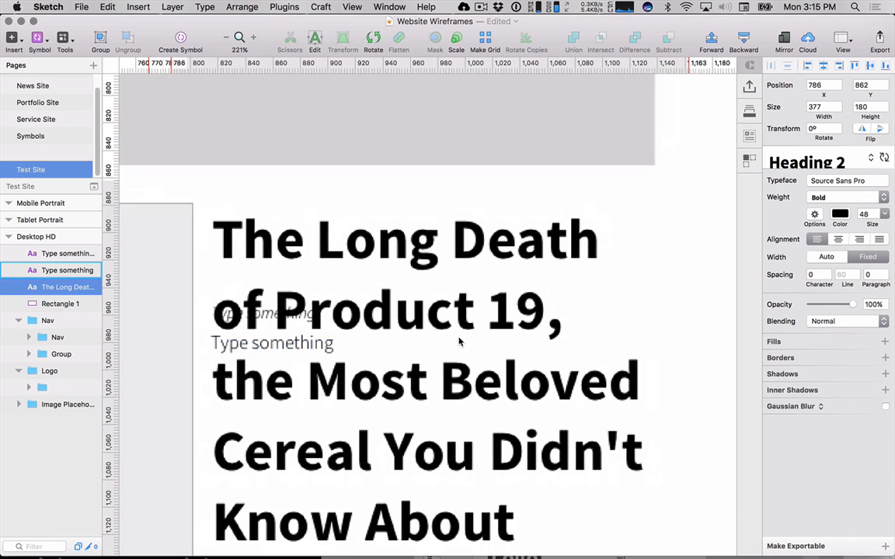
scroll(459, 340, "down", 5)
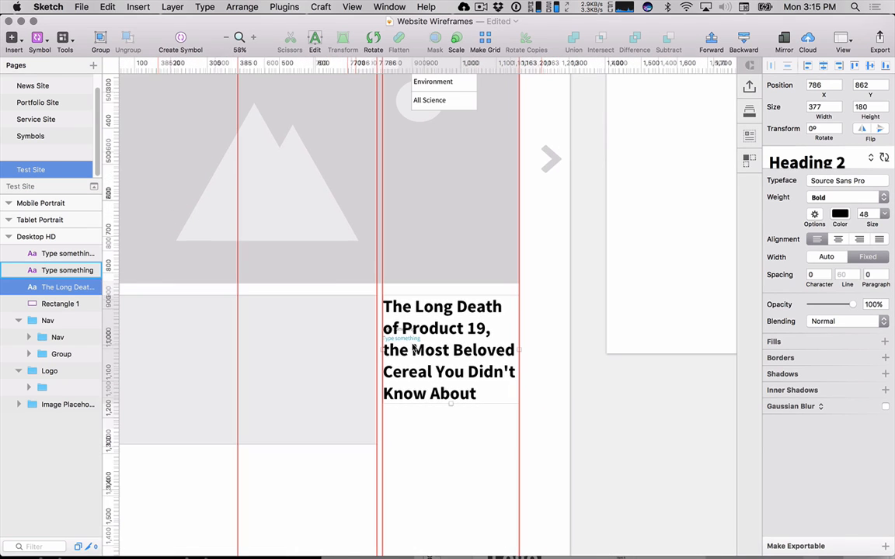
- Move the byline and body text together below the heading, then nudge both 10 px further down
left_click(404, 340)
left_click(400, 334, "shift")
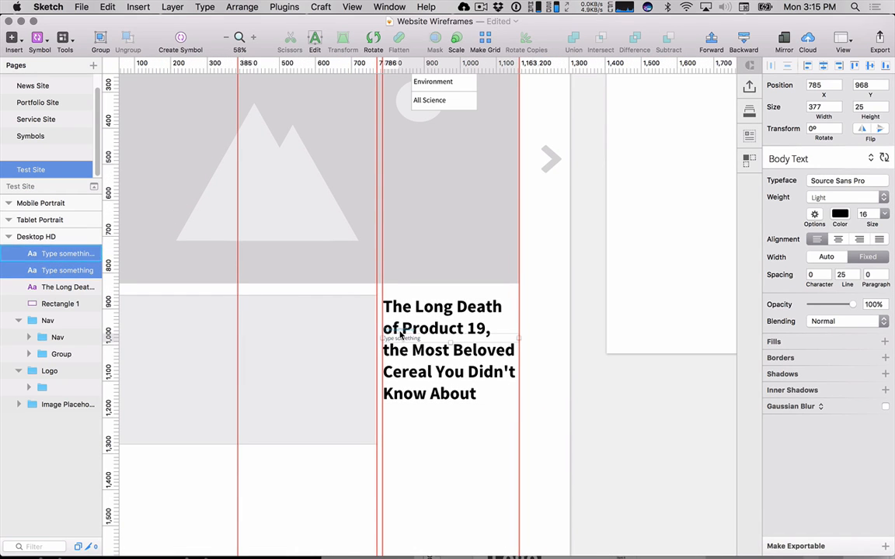
left_click_drag(400, 338, 401, 424)
left_click(430, 473)
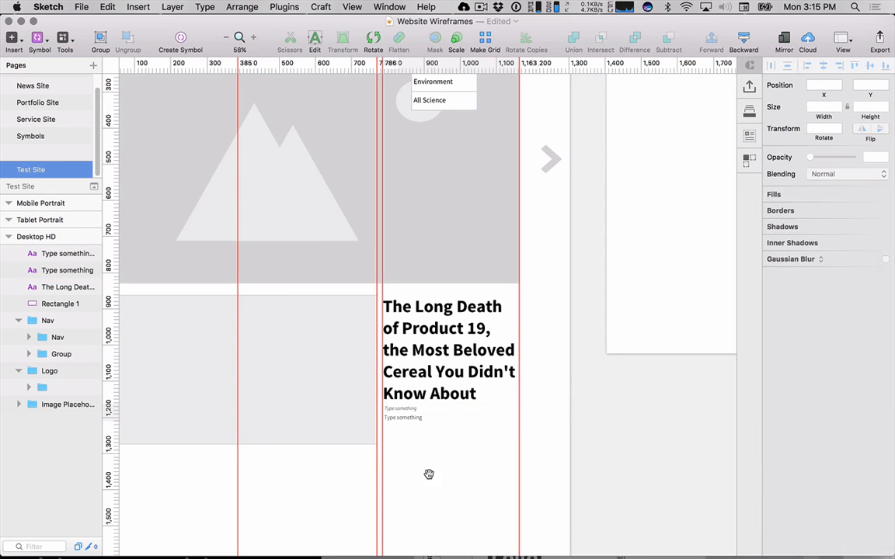
left_click(404, 419)
left_click(399, 408, "shift")
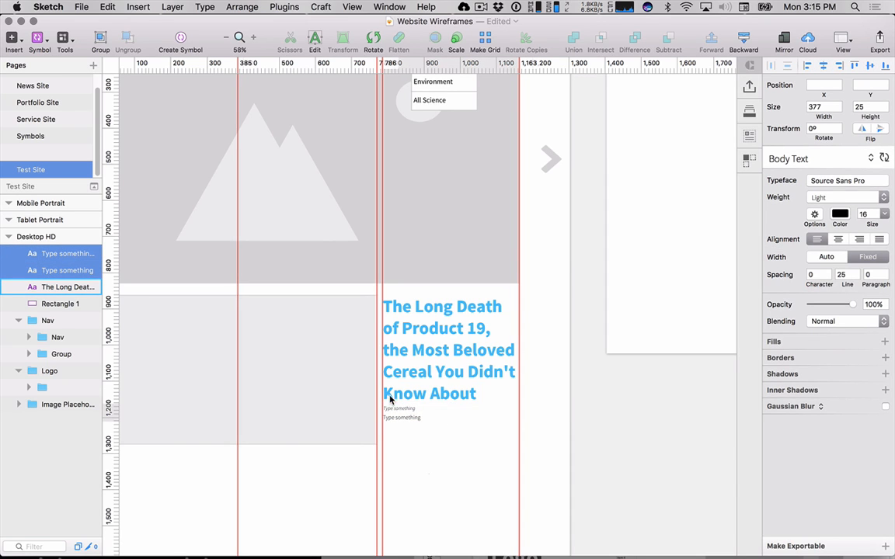
scroll(391, 399, "down", 3)
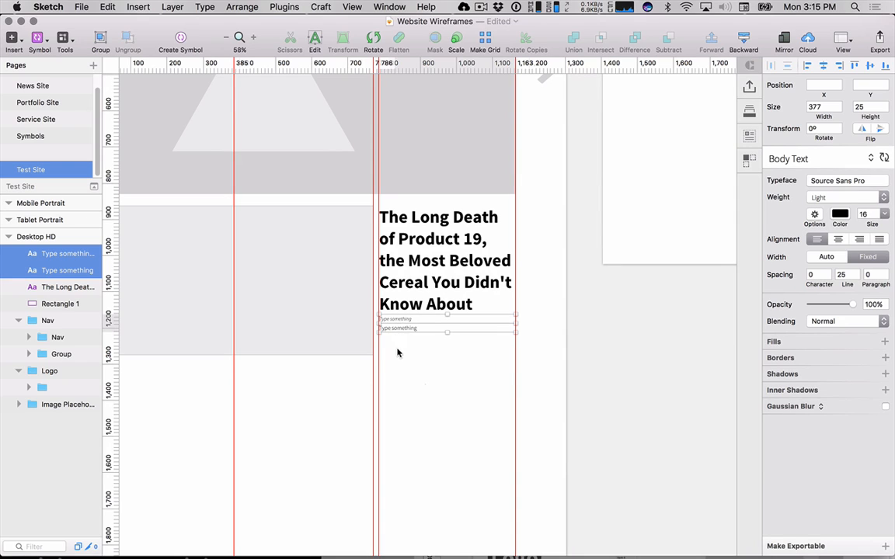
key("shift+Down")
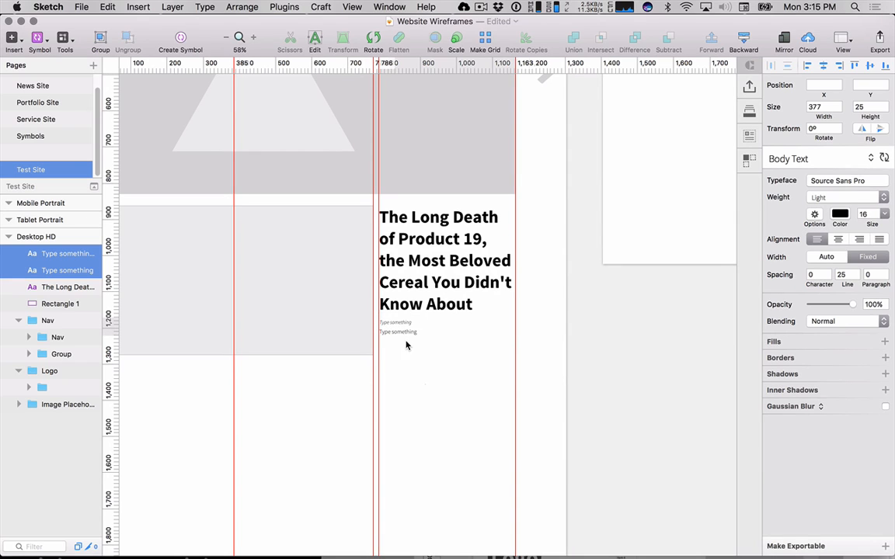
key("Escape")
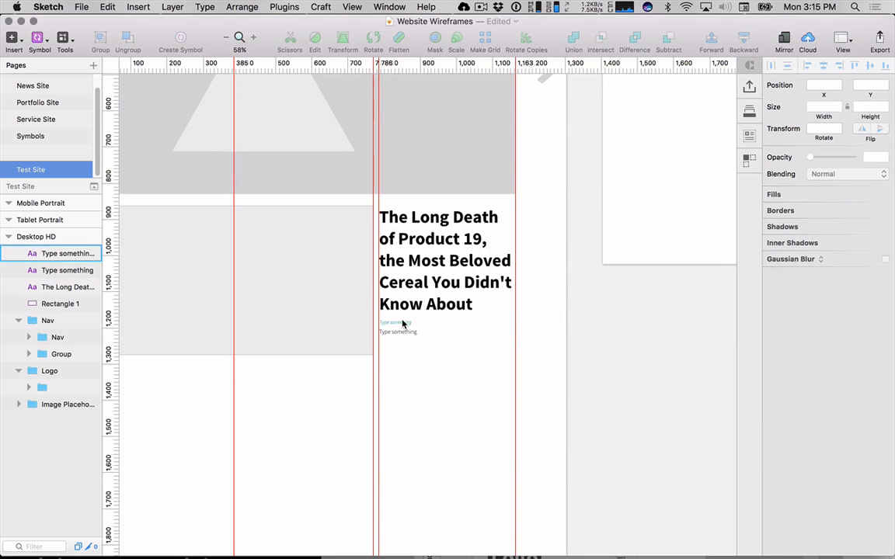
- Fill the byline with a sample name from Craft's custom Names content, using the Both option
left_click(402, 322)
left_click(748, 135)
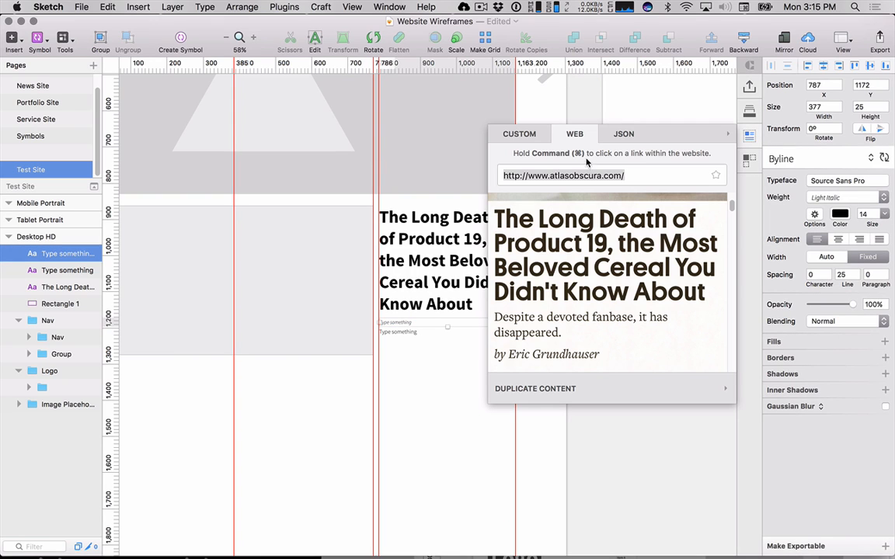
left_click(530, 137)
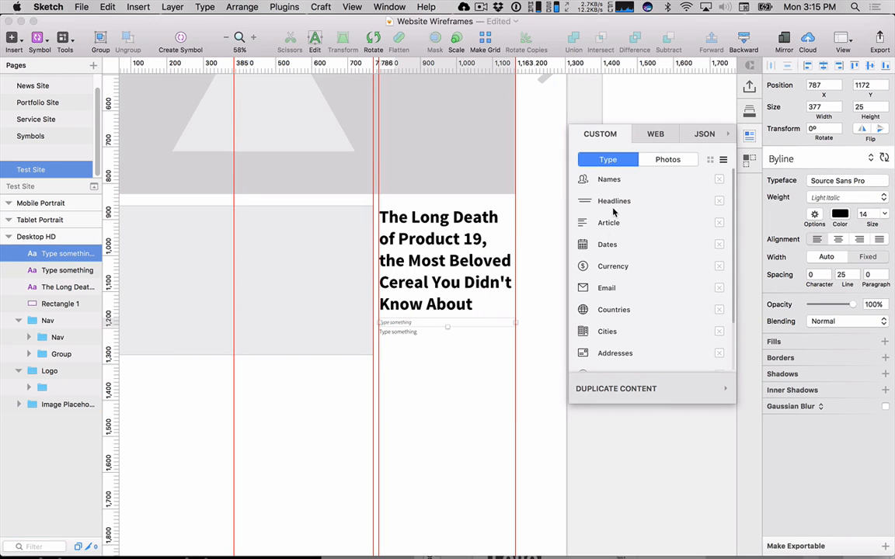
mouse_move(607, 182)
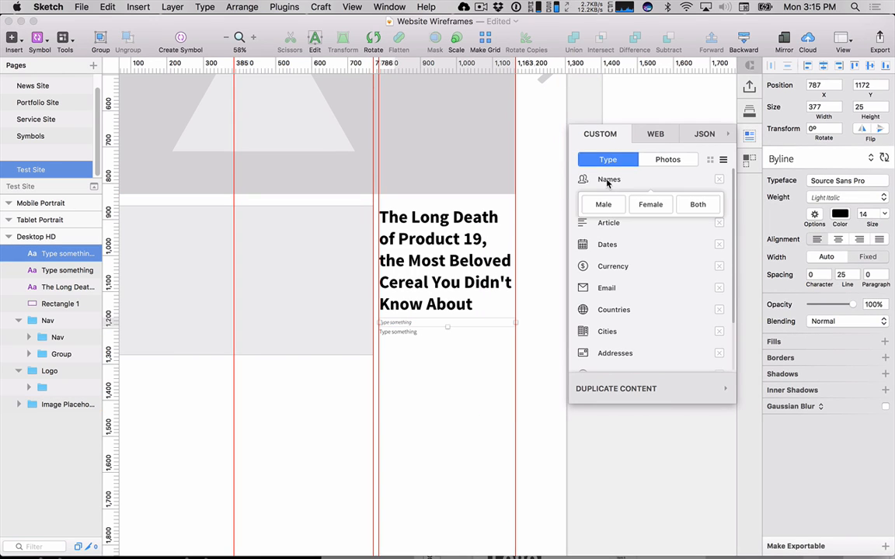
left_click(685, 204)
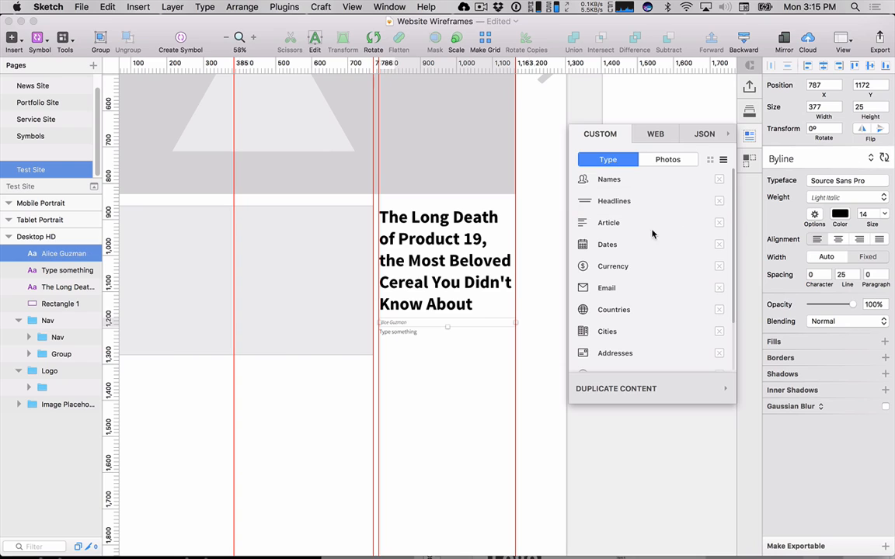
- Fill the body text below the byline with Craft's sample Article content from the Philosophy category
left_click(423, 331)
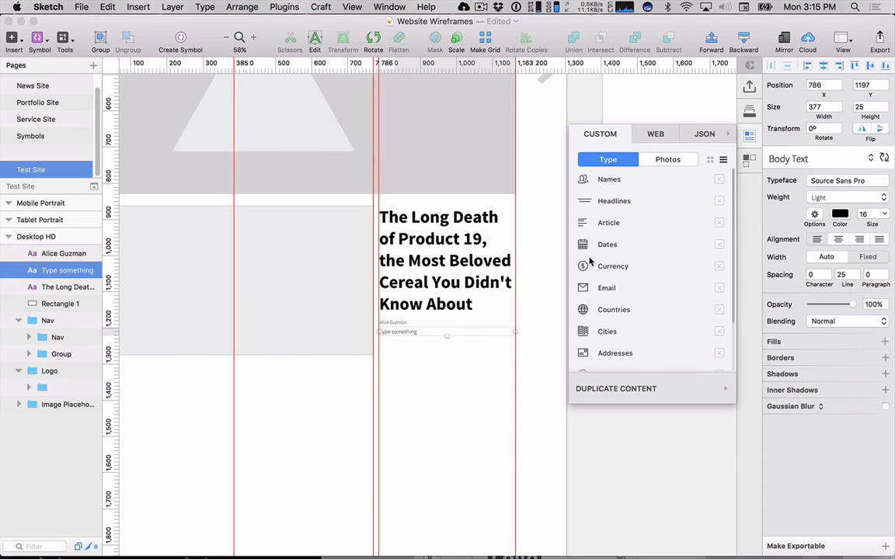
left_click_drag(446, 335, 457, 496)
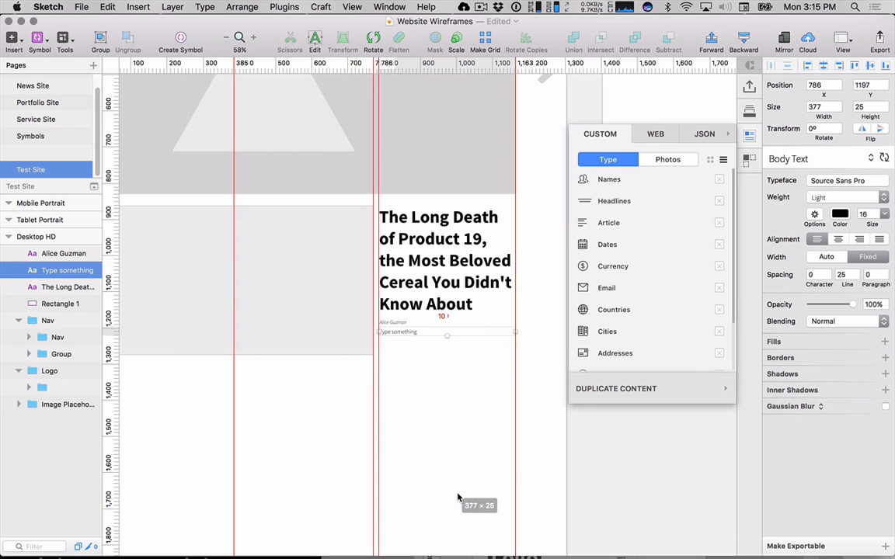
left_click(607, 224)
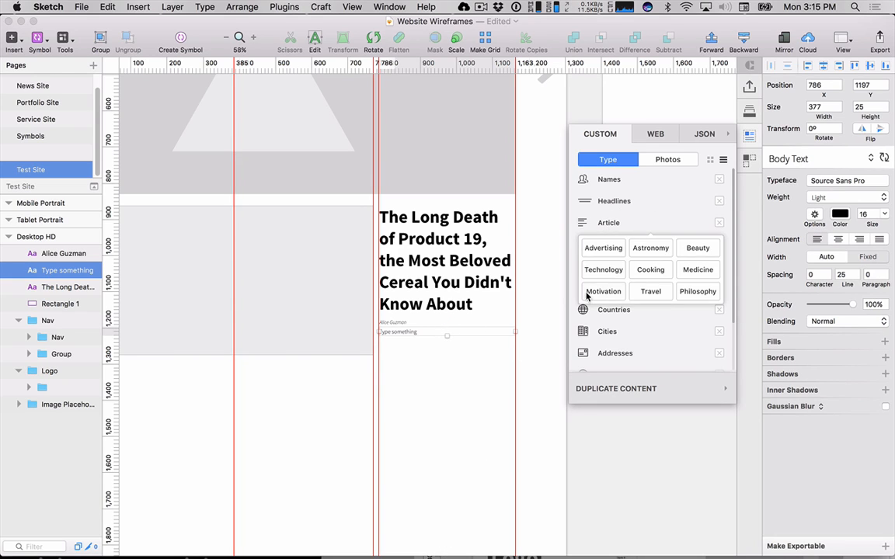
left_click(692, 292)
- Shorten the body text box from its lower edge to about 316 px high
key("space")
left_click_drag(540, 348, 541, 199)
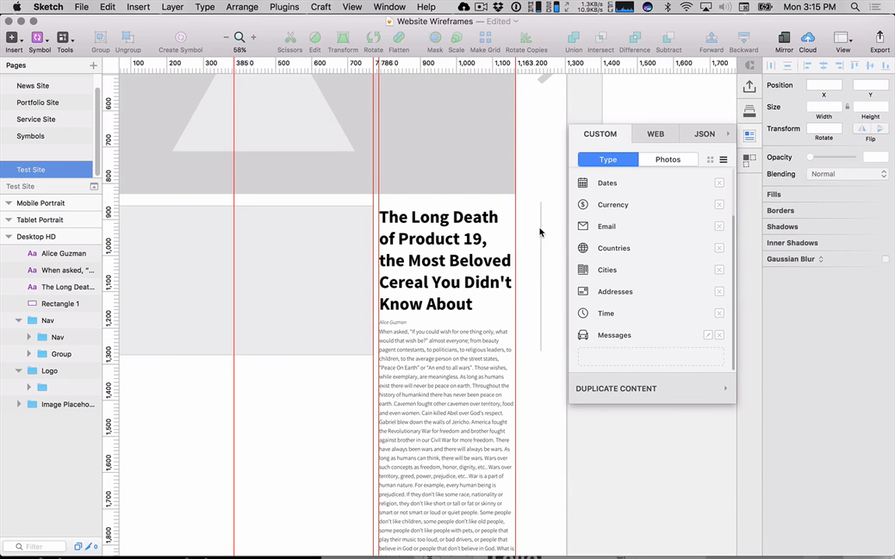
key("space")
left_click_drag(535, 380, 532, 248)
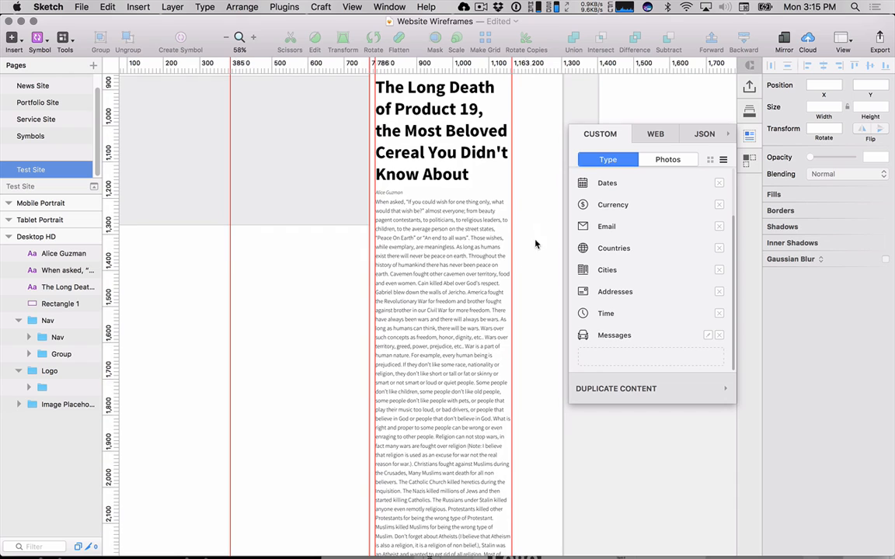
left_click(469, 280)
key("space")
left_click_drag(529, 320, 530, 287)
scroll(474, 332, "down", 5)
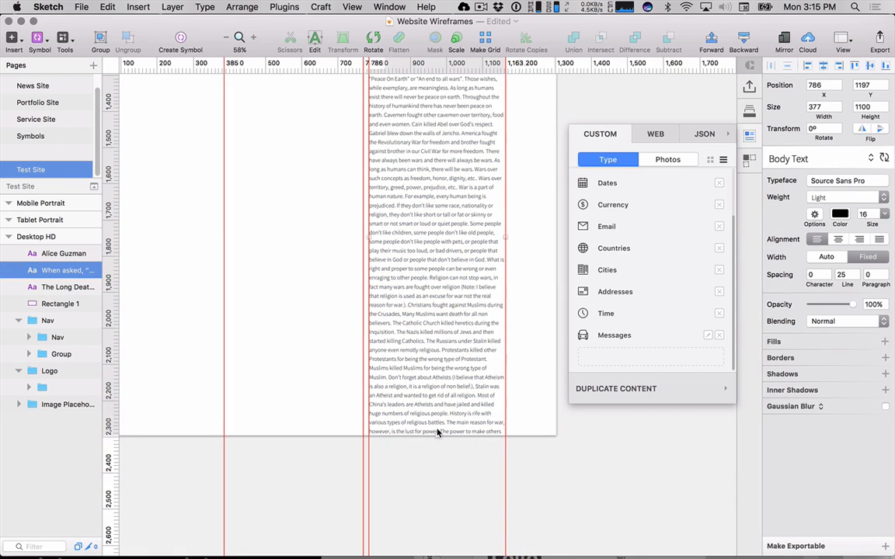
left_click_drag(435, 434, 443, 392)
- Extend the grey content box downward to 651 px high, level with the body text's lower edge, keeping its width
key("space")
left_click(295, 284)
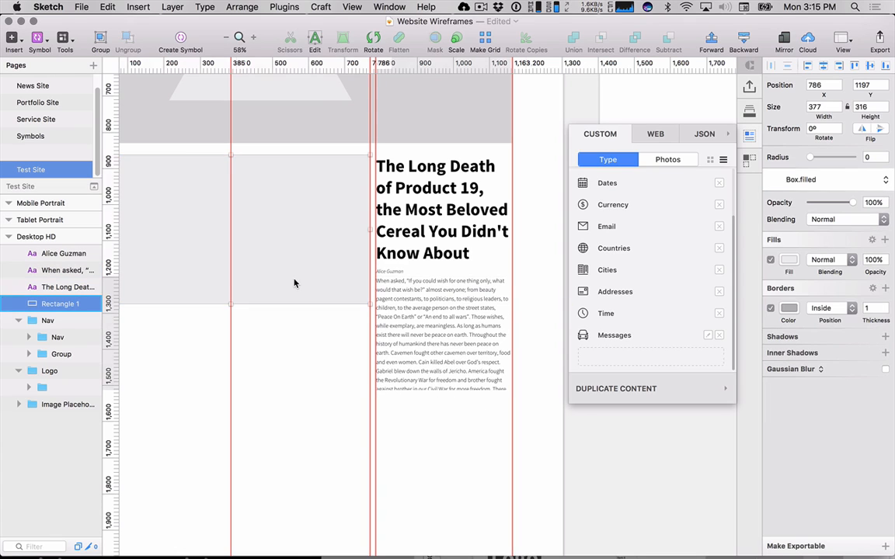
left_click_drag(229, 305, 221, 345)
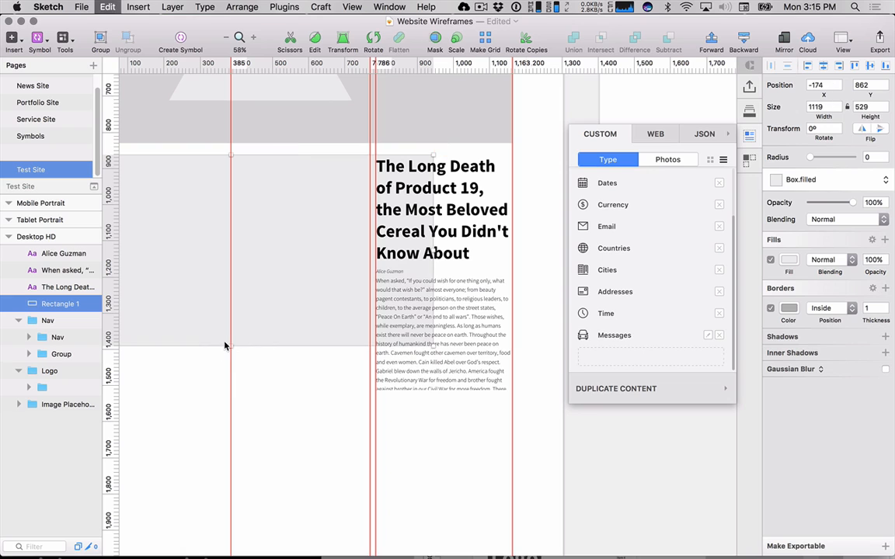
key("super+z")
left_click_drag(229, 305, 225, 386)
- Extend the body text box to 325 px high so its last line of text fits fully
left_click(453, 350)
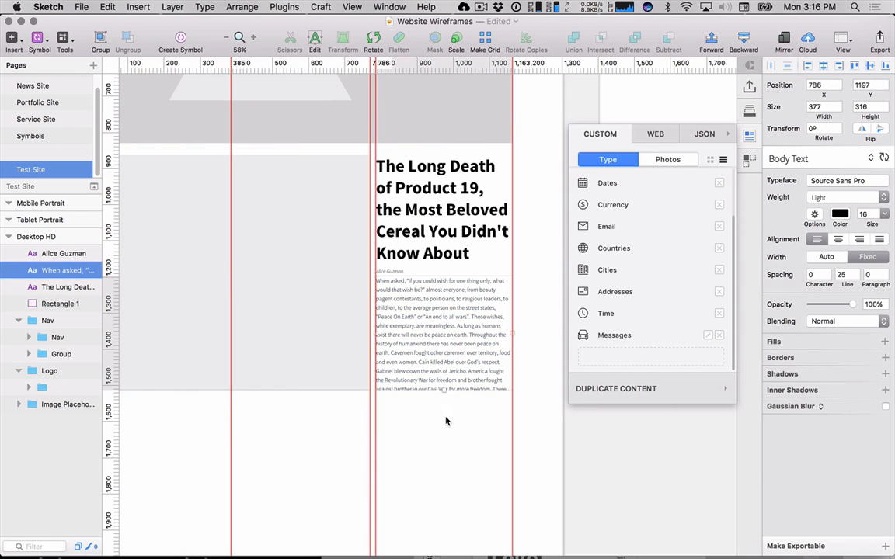
scroll(447, 420, "down", 2)
scroll(445, 414, "up", 5)
scroll(443, 411, "up", 6)
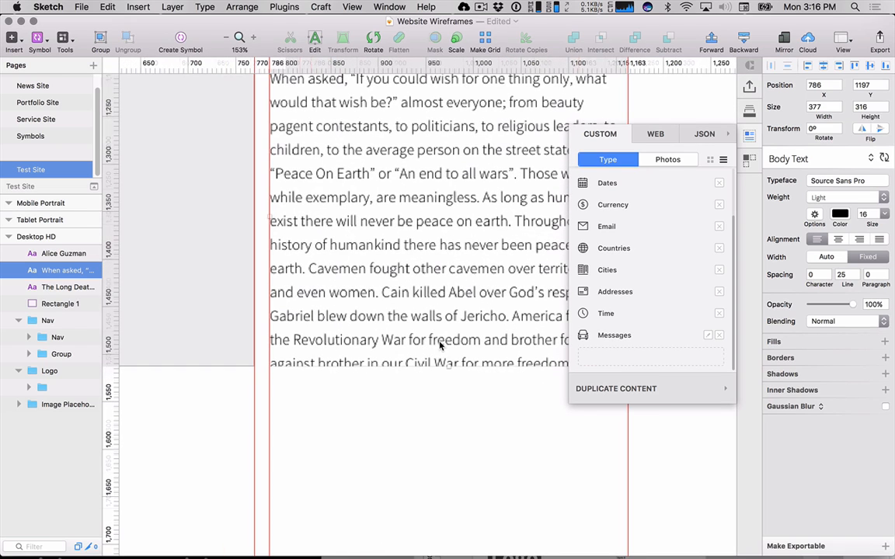
left_click_drag(448, 365, 448, 375)
- Extend the grey content box downward to 660 px high to match the body text's lower edge
left_click(234, 355)
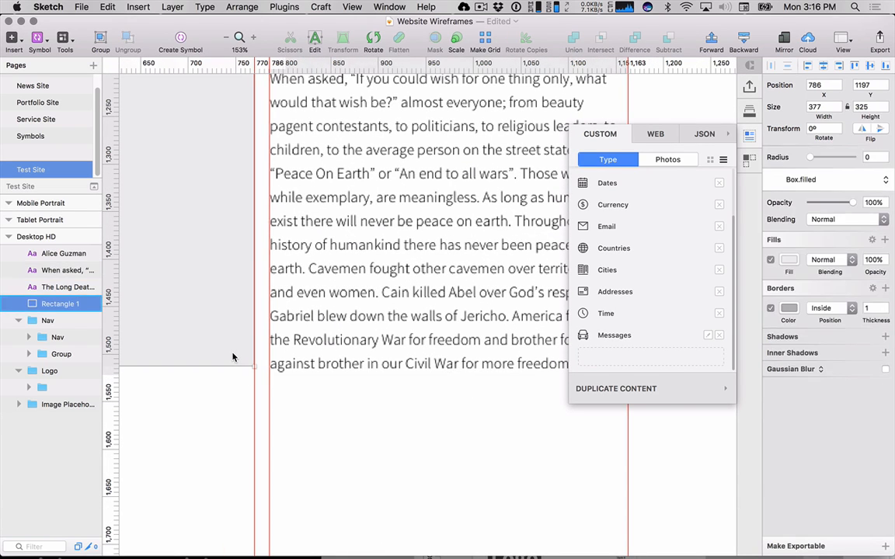
scroll(359, 423, "left", 5)
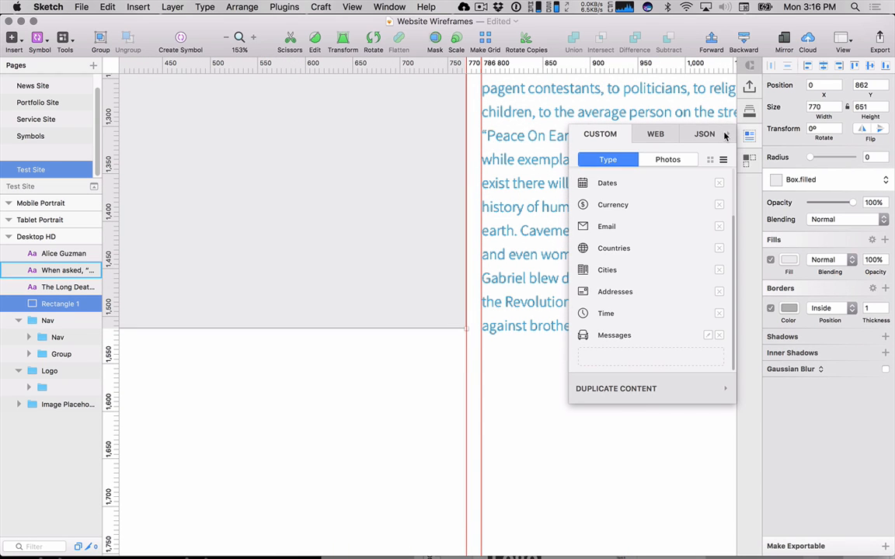
left_click(747, 136)
scroll(495, 306, "left", 5)
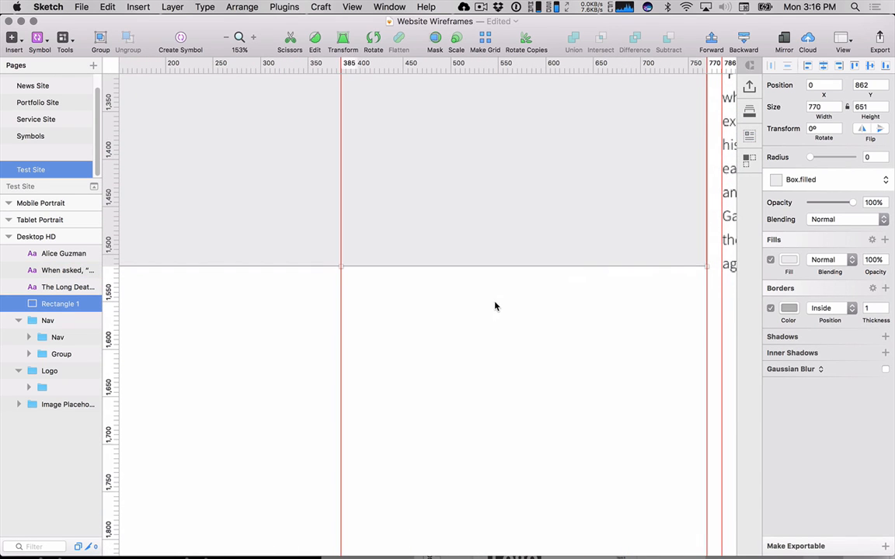
scroll(518, 318, "down", 3)
scroll(473, 308, "down", 3)
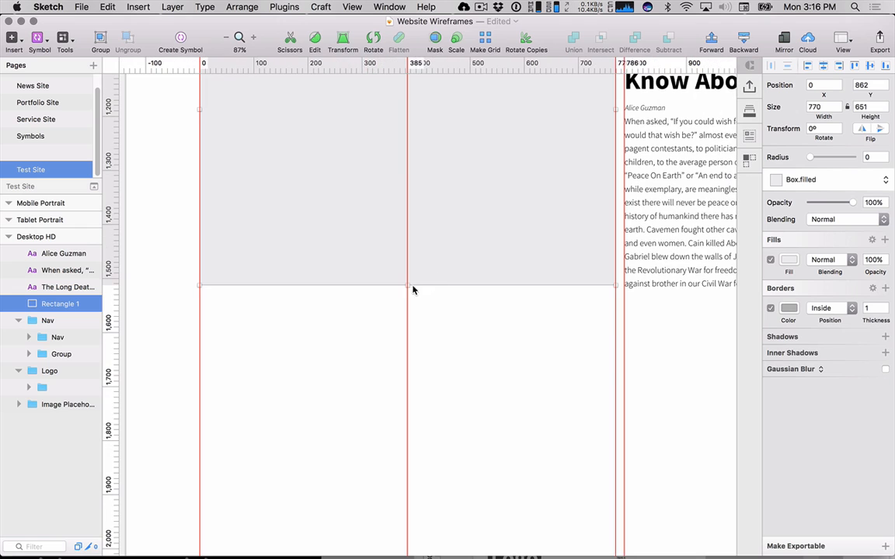
left_click_drag(408, 286, 406, 293)
scroll(405, 293, "right", 5)
scroll(405, 293, "up", 1)
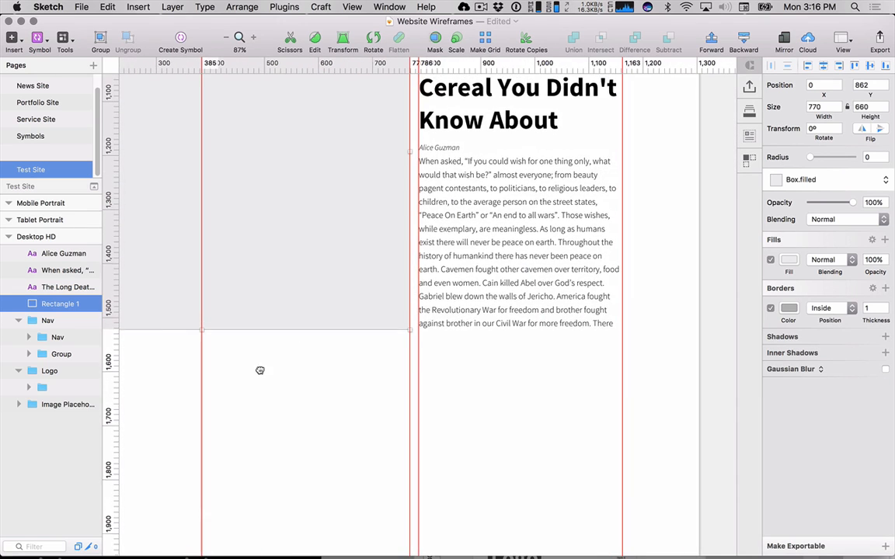
- Group the grey content box with the heading, byline and body text
scroll(413, 330, "down", 10)
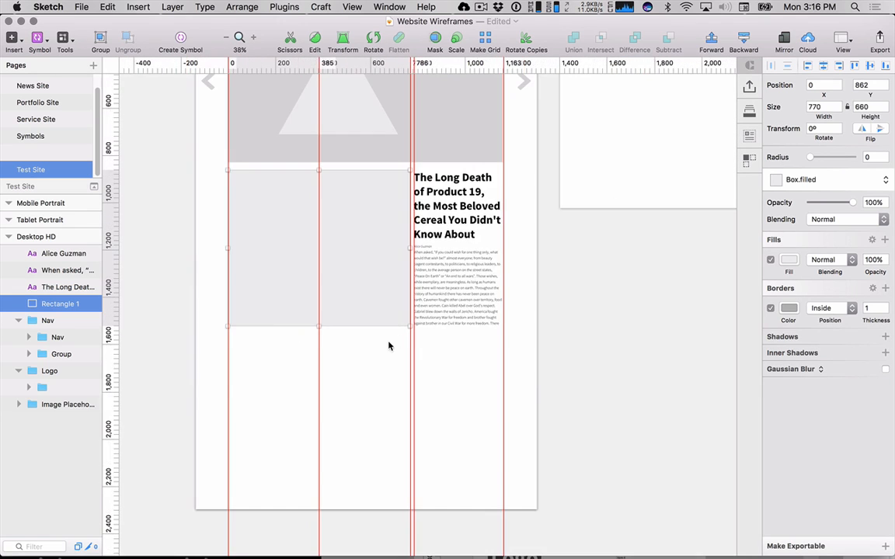
left_click_drag(362, 350, 399, 423)
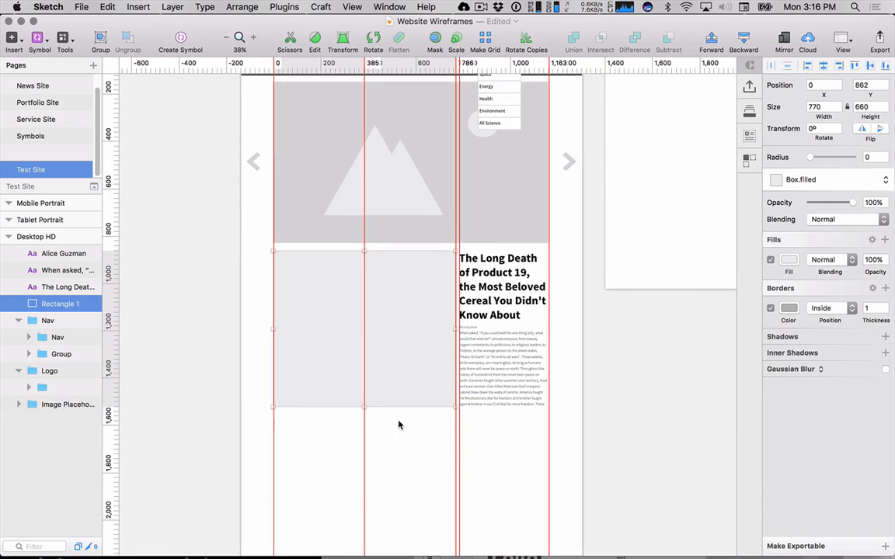
left_click(472, 308, "shift")
left_click(475, 372, "shift")
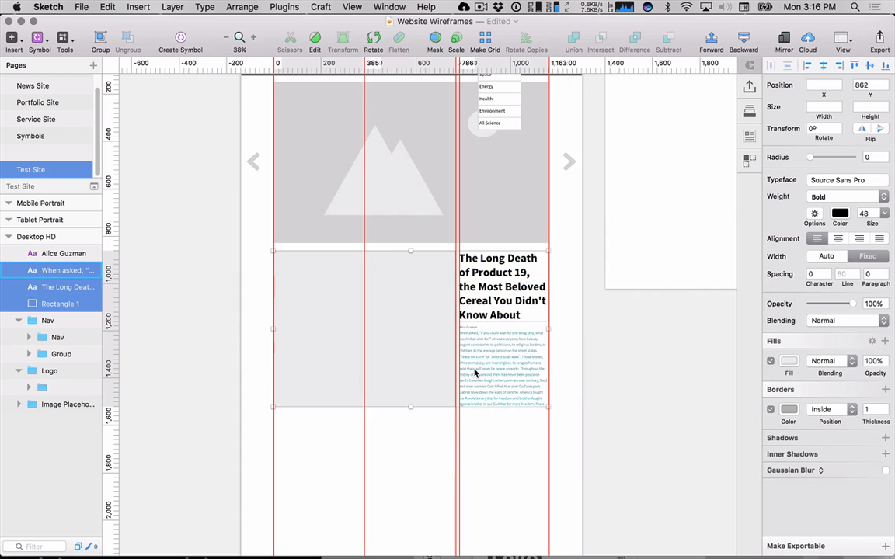
left_click(473, 329, "shift")
key("super+g")
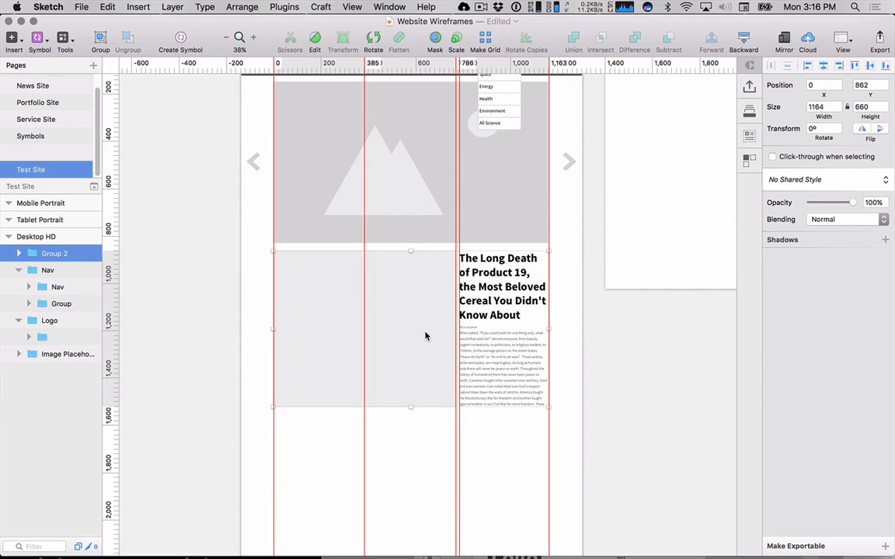
- Try placing a copy of the article group directly beneath the original, and delete the copy
scroll(470, 403, "down", 2)
scroll(471, 403, "down", 5)
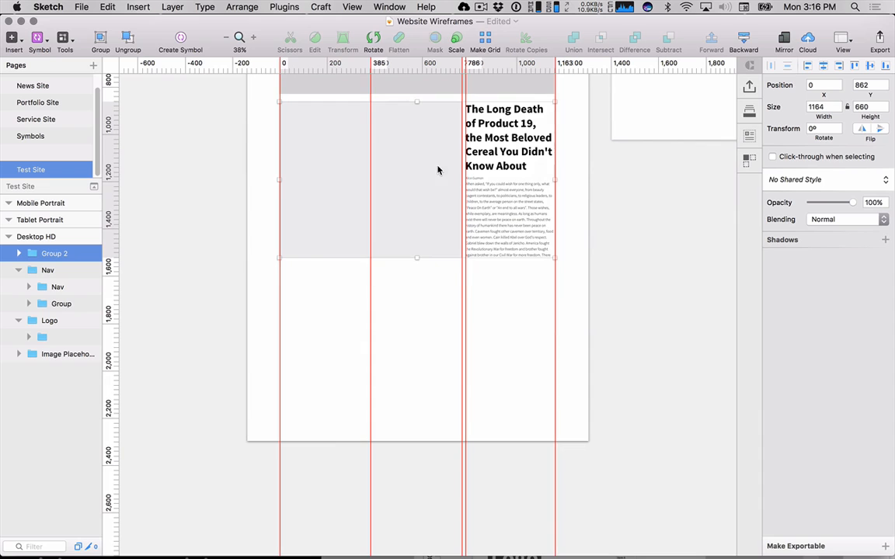
left_click_drag(437, 167, 426, 366)
key("super+z")
left_click_drag(416, 253, 425, 368)
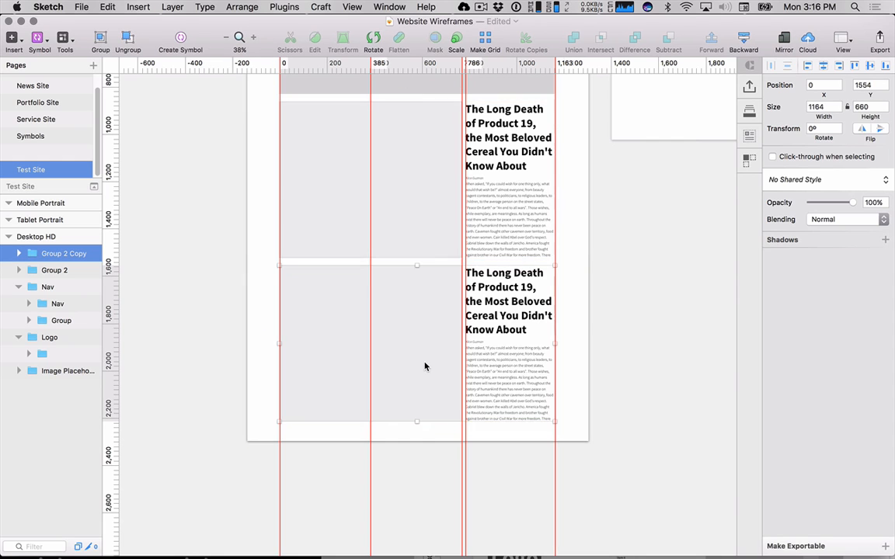
right_click(424, 365)
key("Escape")
key("Delete")
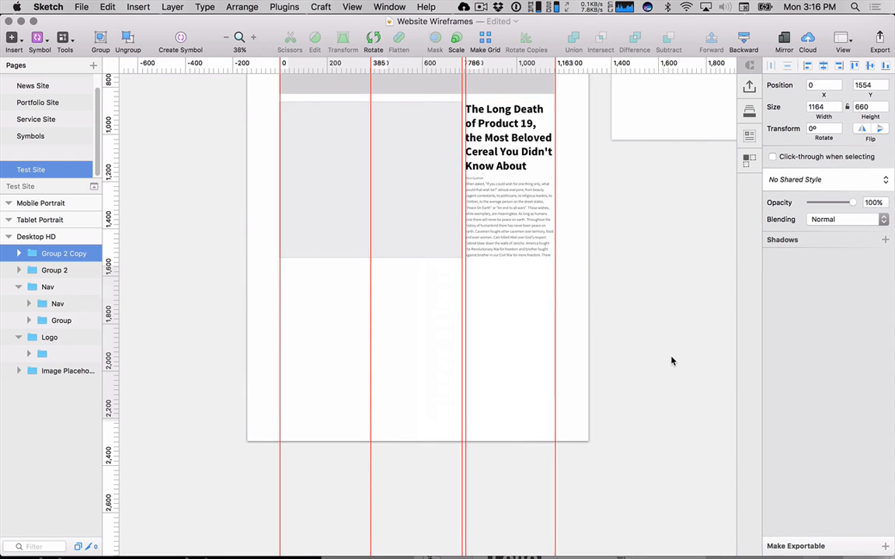
- Try duplicating the article group vertically with a 16 px gutter, using a count of 2 and raising it to 20
left_click(433, 193)
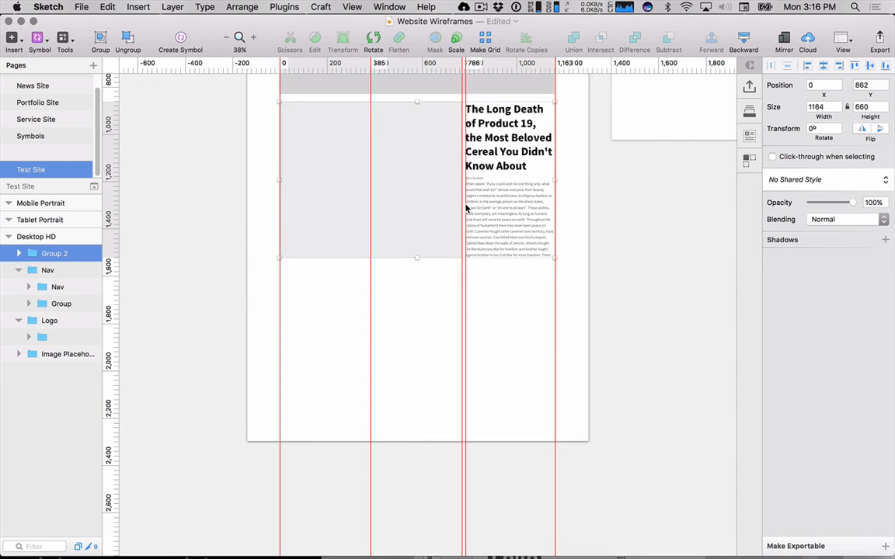
left_click(749, 160)
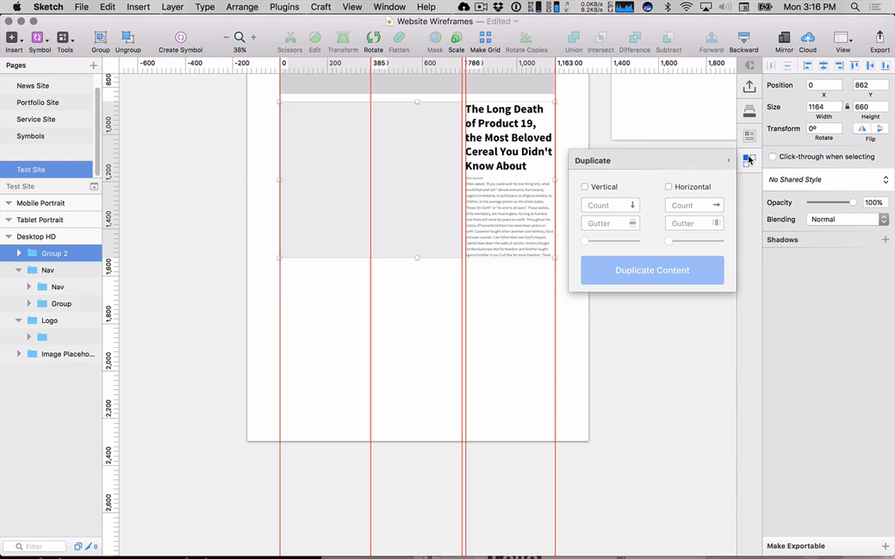
left_click(598, 187)
left_click(611, 206)
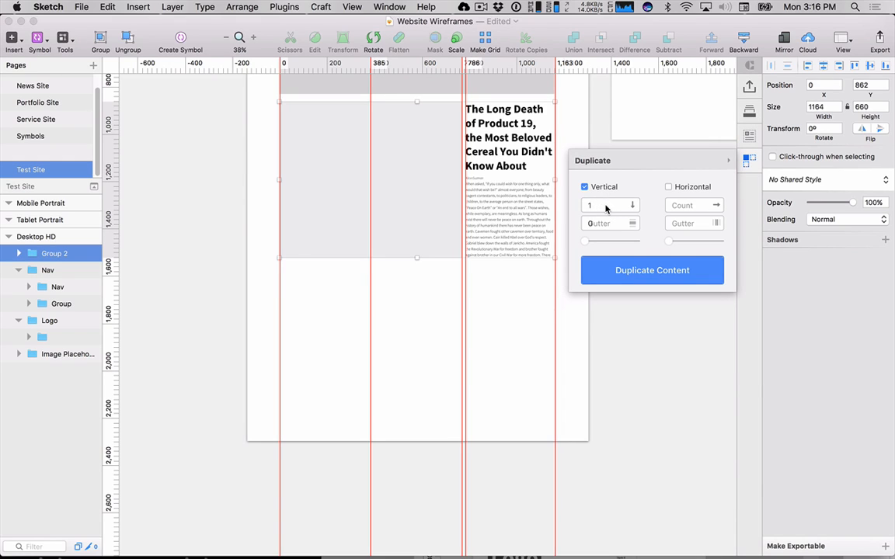
left_click(608, 225)
key("BackSpace")
type("16")
left_click(661, 277)
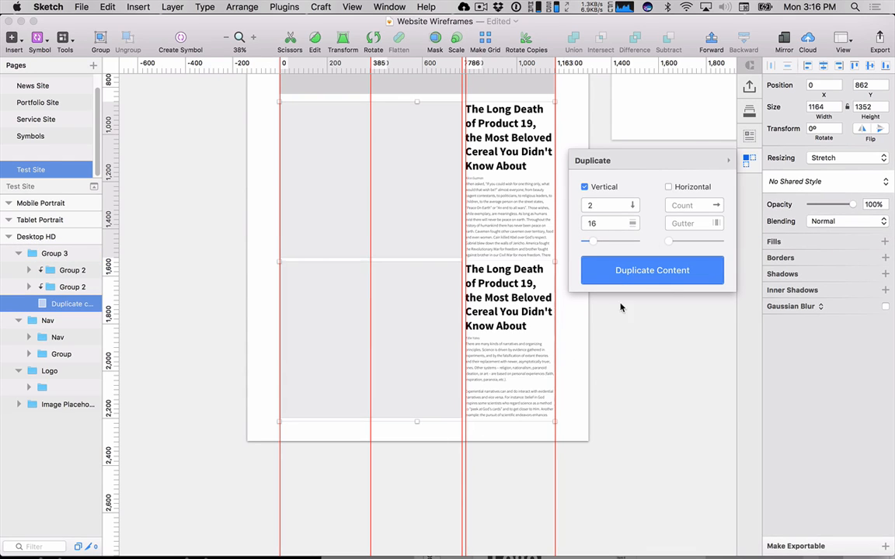
type("0")
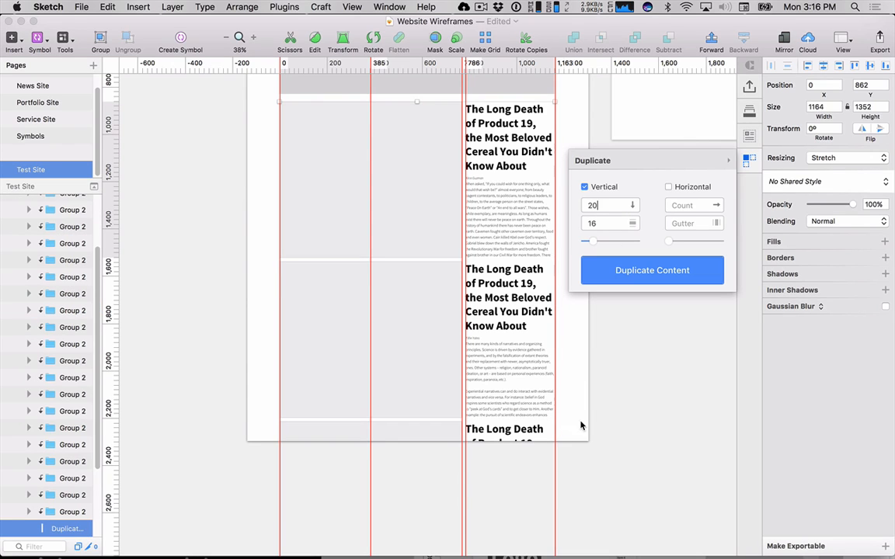
left_click(633, 344)
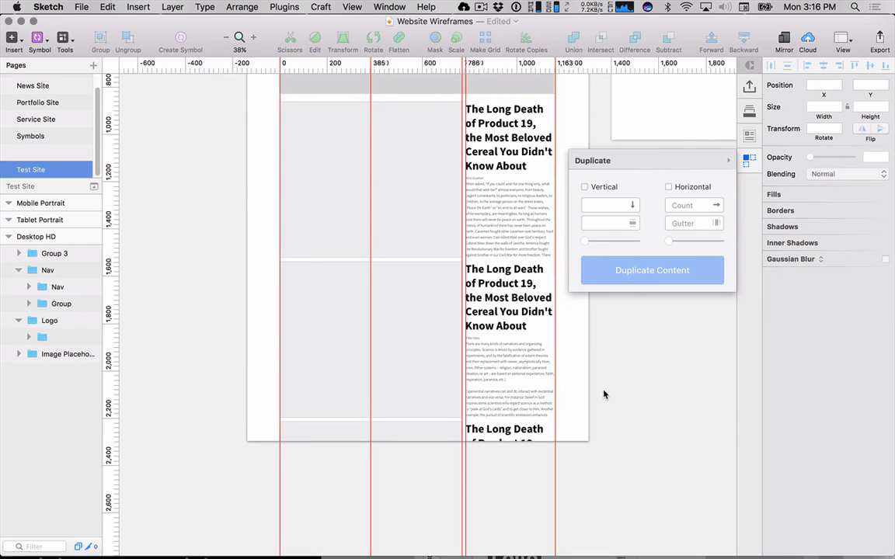
- Examine the headings, bylines and body text in the first two duplicated article blocks
left_click(519, 313, "super")
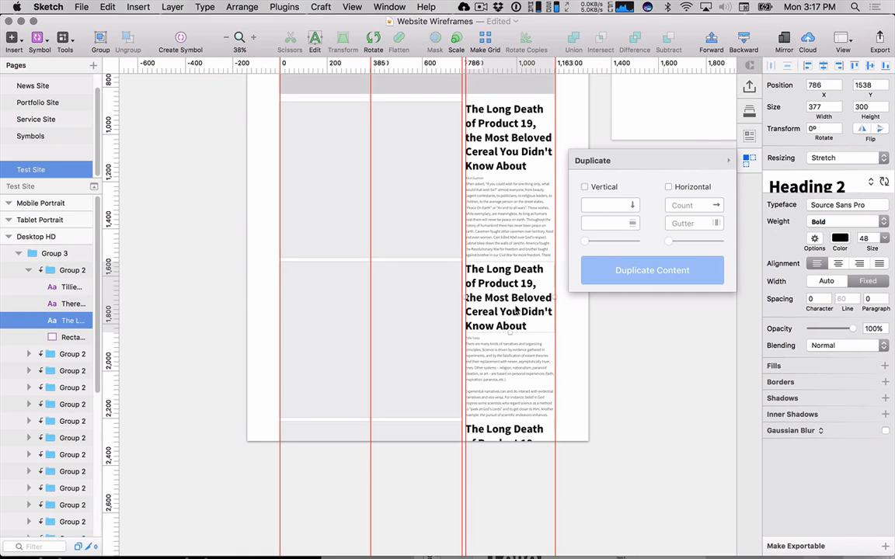
left_click(747, 137)
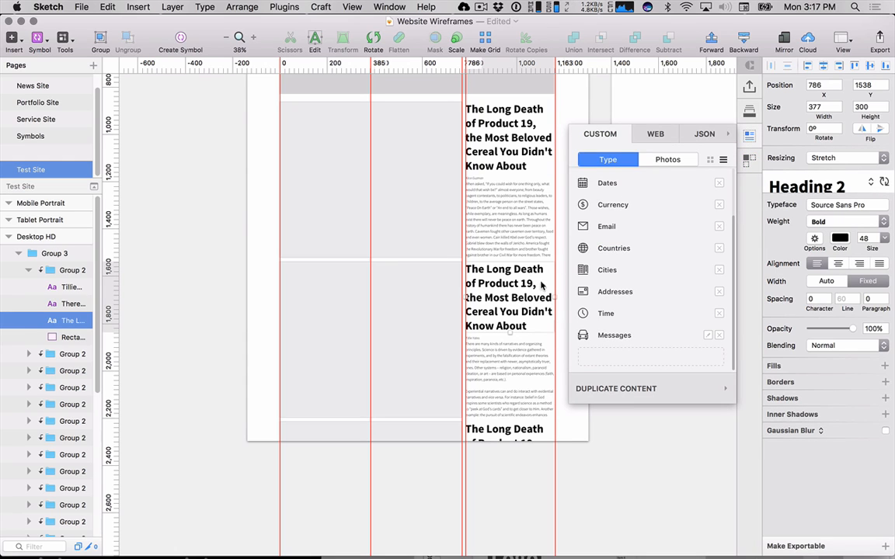
scroll(494, 379, "up", 4)
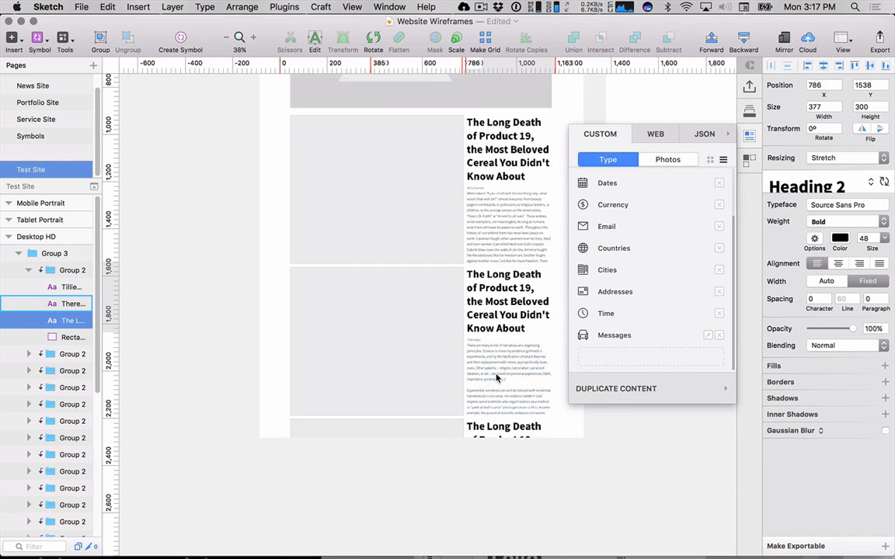
scroll(497, 378, "up", 6)
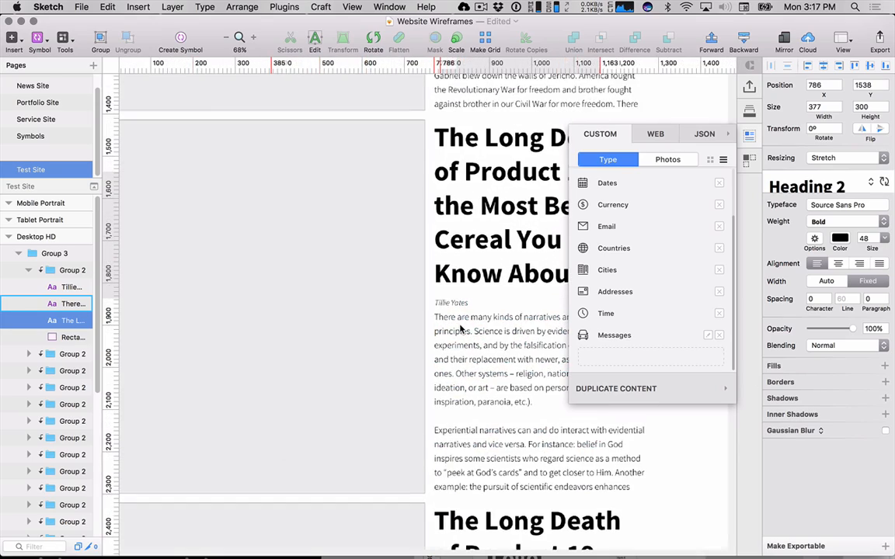
left_click(747, 138)
left_click_drag(686, 151, 583, 333)
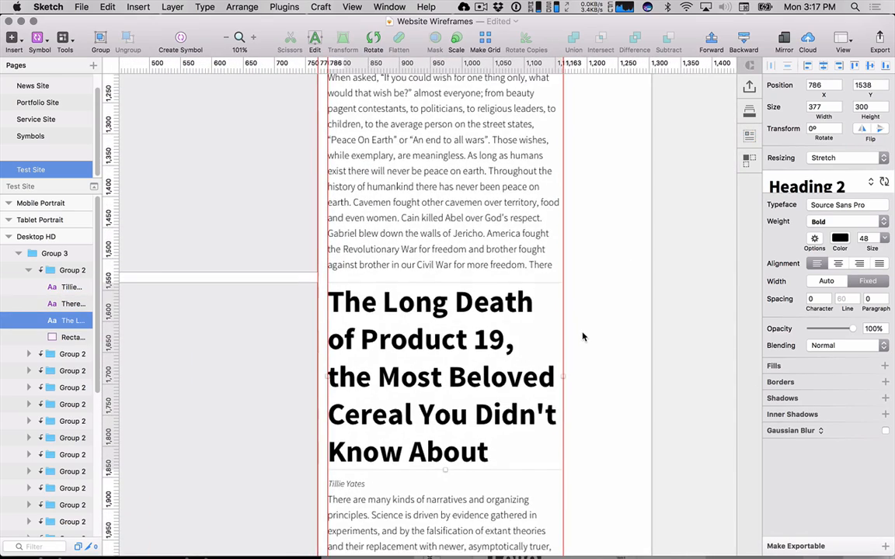
scroll(583, 335, "down", 4)
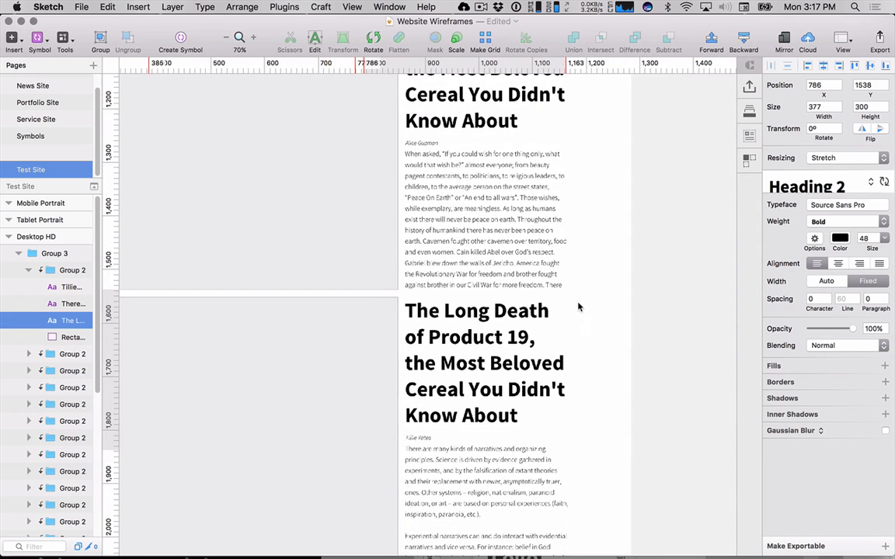
left_click(432, 146)
left_click(410, 155)
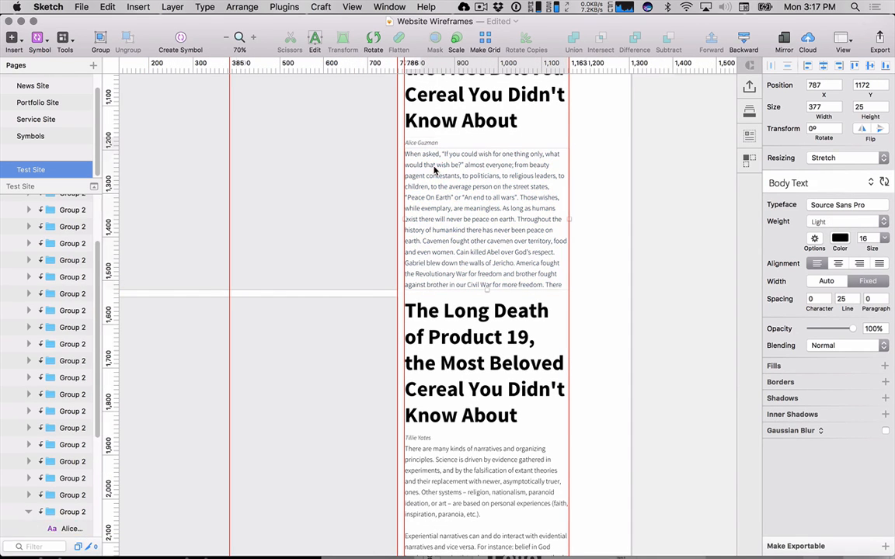
scroll(542, 267, "up", 3)
scroll(541, 267, "right", 2)
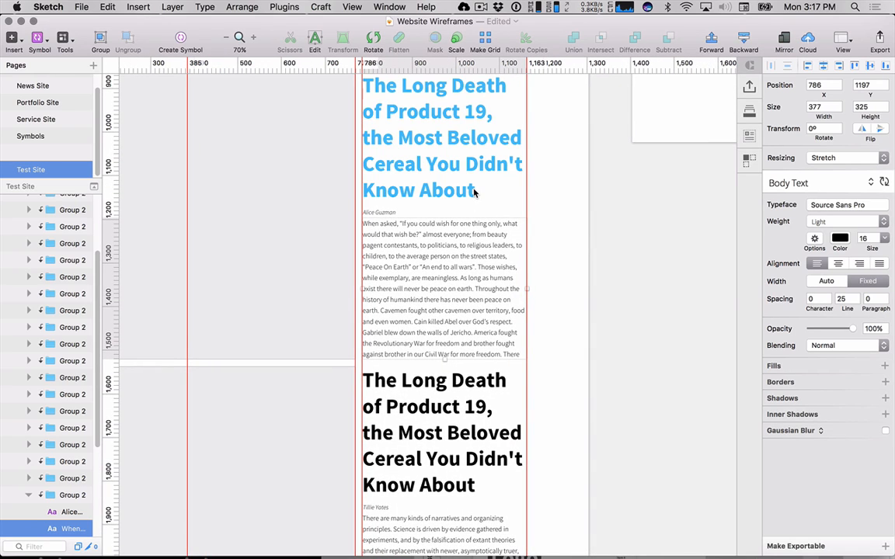
- Undo the vertical duplication back to the single article group
key("super+z")
key("super+z")
key("super+z")
key("super+z")
key("super+z")
key("super+z")
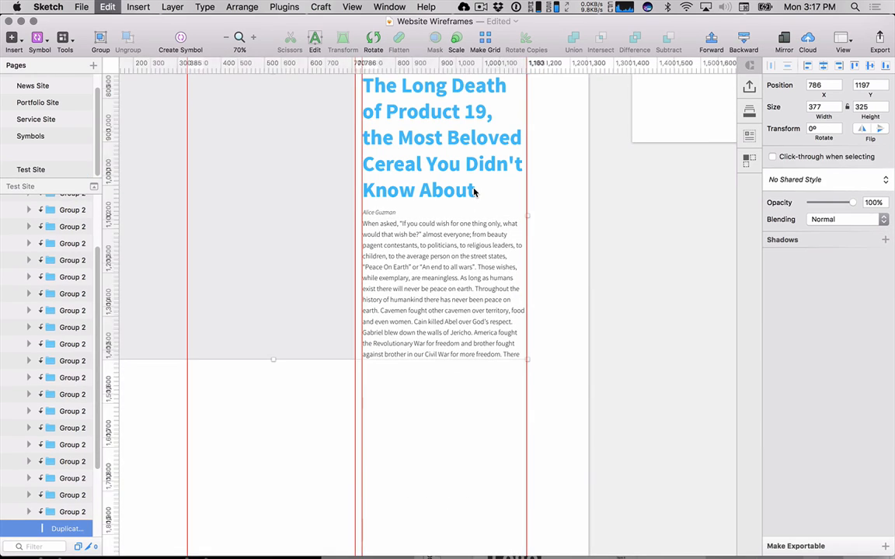
key("super+z")
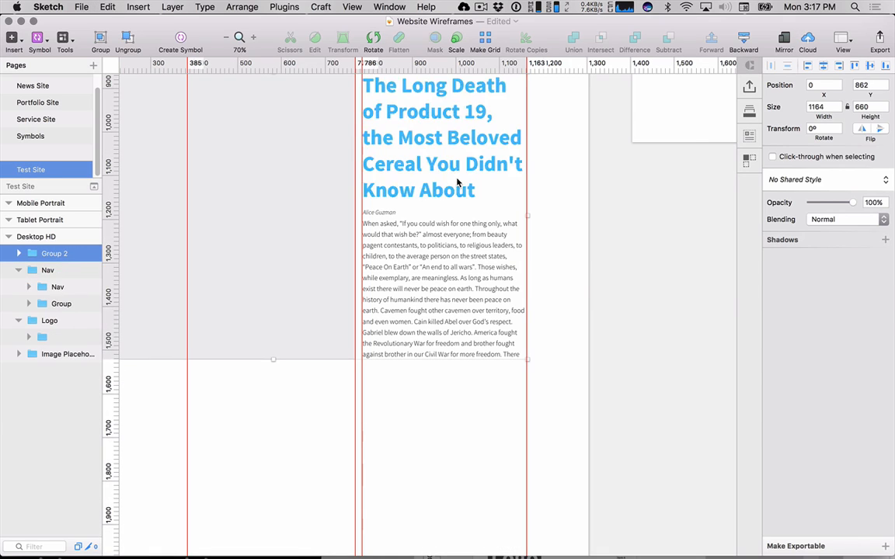
- Fill the article group's heading with a generated headline from the Astronomy category
left_click(513, 171)
left_click(749, 135)
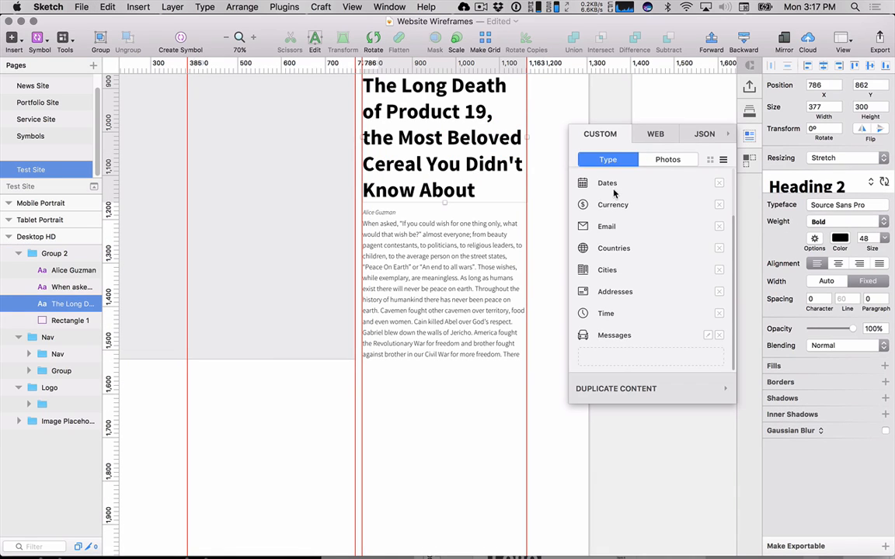
scroll(612, 250, "up", 3)
mouse_move(611, 203)
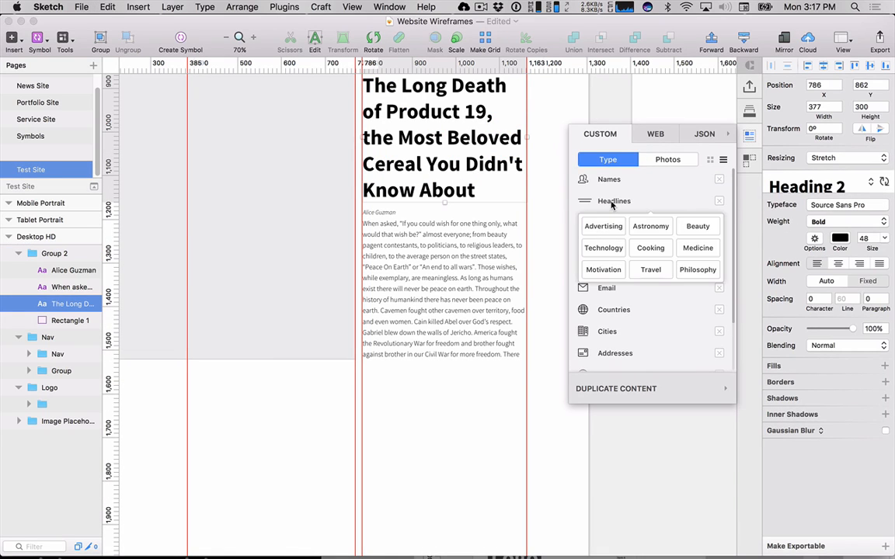
left_click(641, 230)
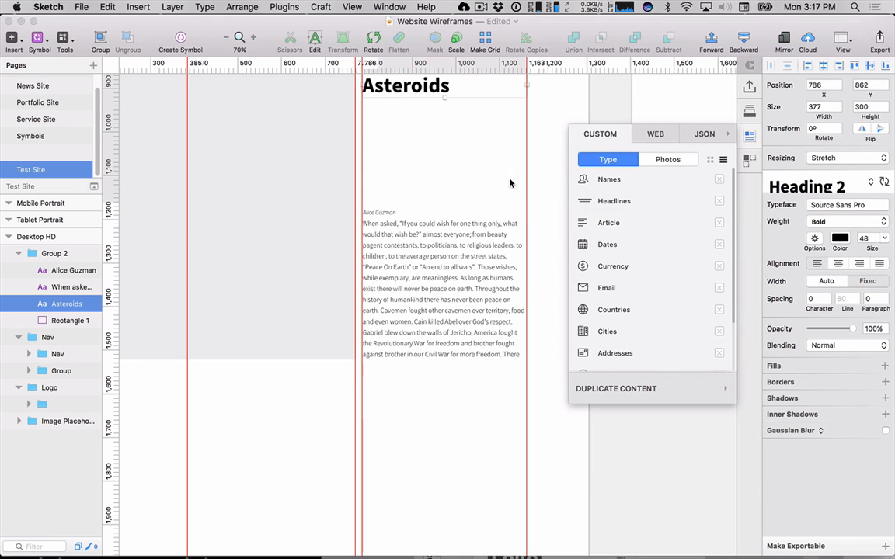
left_click_drag(539, 182, 533, 296)
left_click(747, 136)
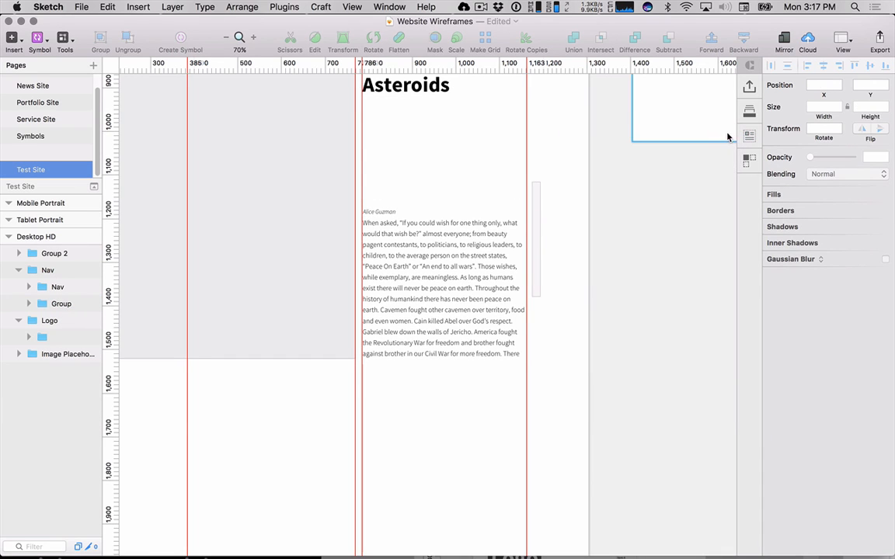
- Stretch the byline and body text together upward to just beneath the heading, making them about 591 px high overall
left_click_drag(535, 136, 560, 209)
left_click(420, 330)
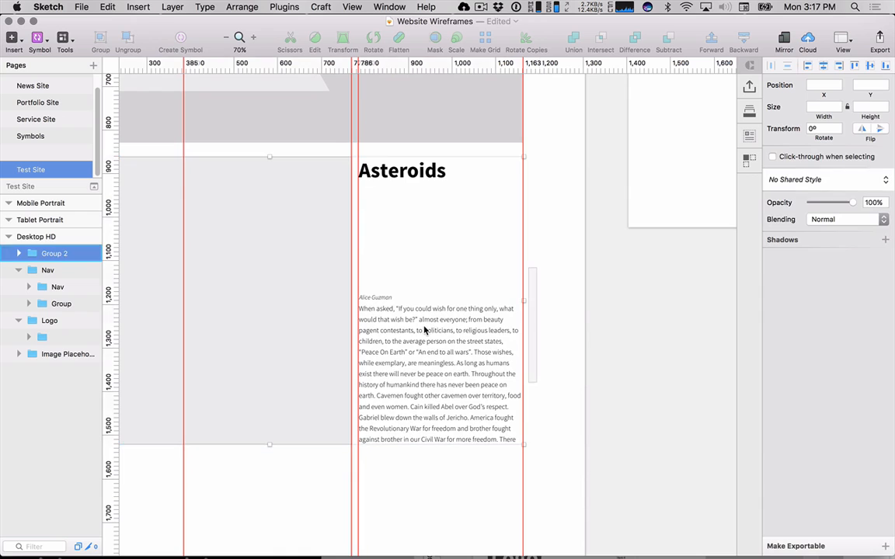
double_click(401, 321)
left_click(387, 301, "shift")
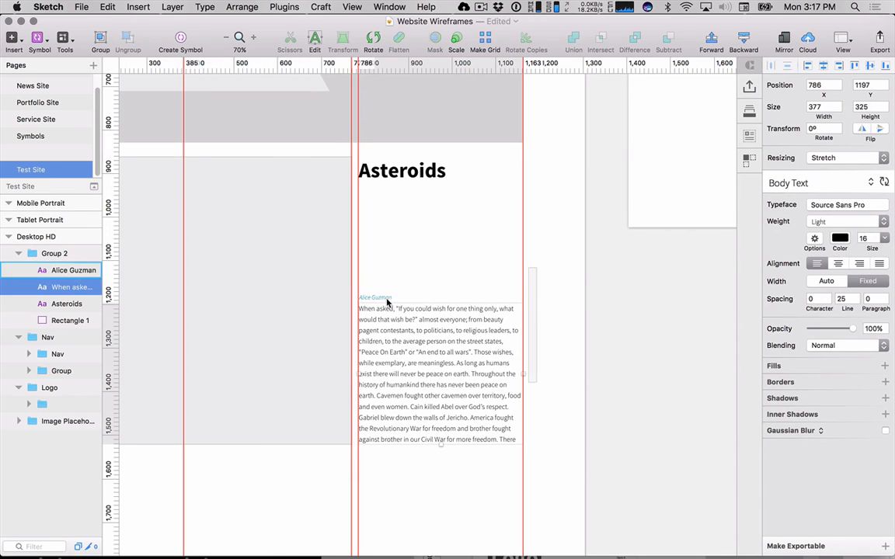
left_click_drag(438, 299, 438, 188)
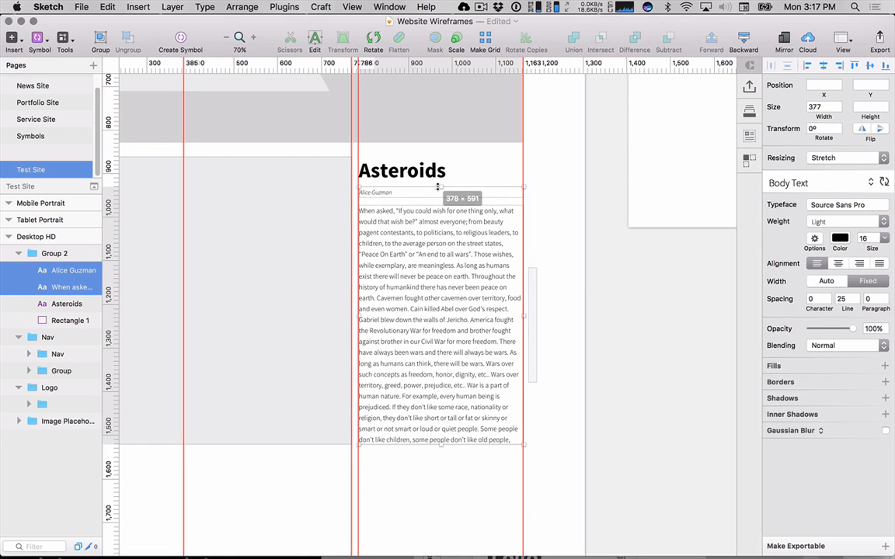
key("Escape")
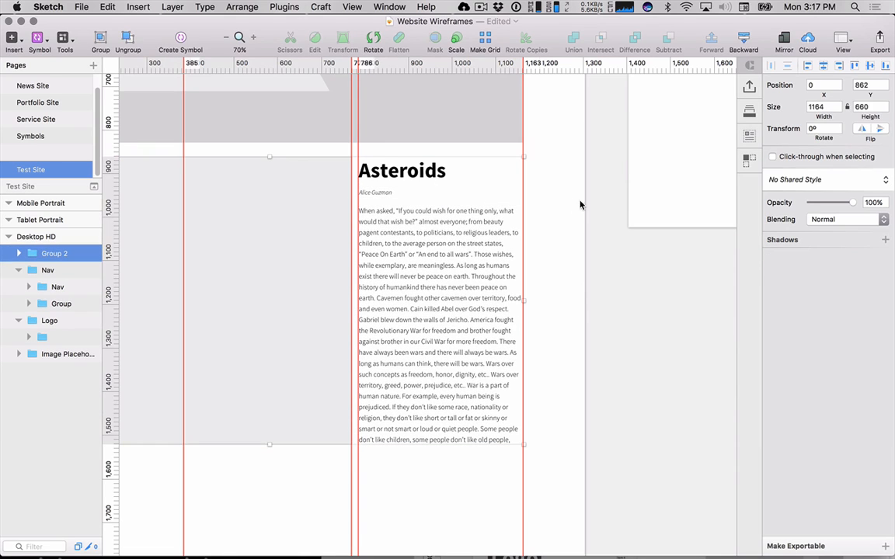
- Duplicate the article group vertically with a count of 10 and a 16 px gutter
left_click(749, 159)
left_click(585, 187)
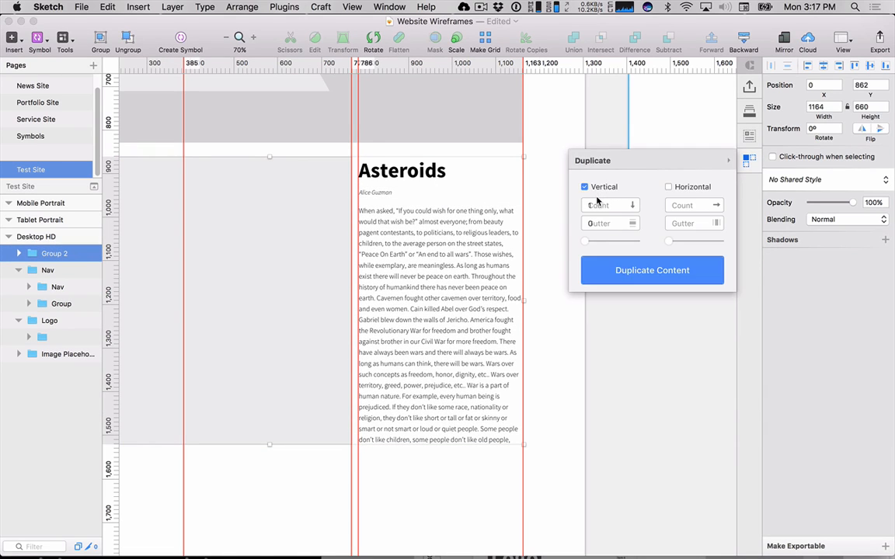
left_click(599, 206)
type("0")
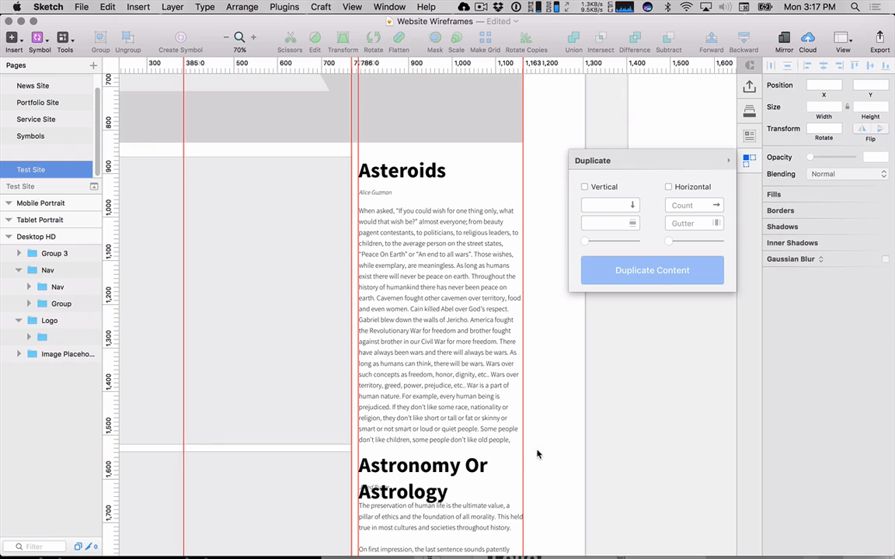
- Extend the Desktop HD artboard downward to a height of 3436 px to reveal more of the duplicated article blocks
scroll(537, 454, "down", 10)
scroll(539, 399, "down", 2)
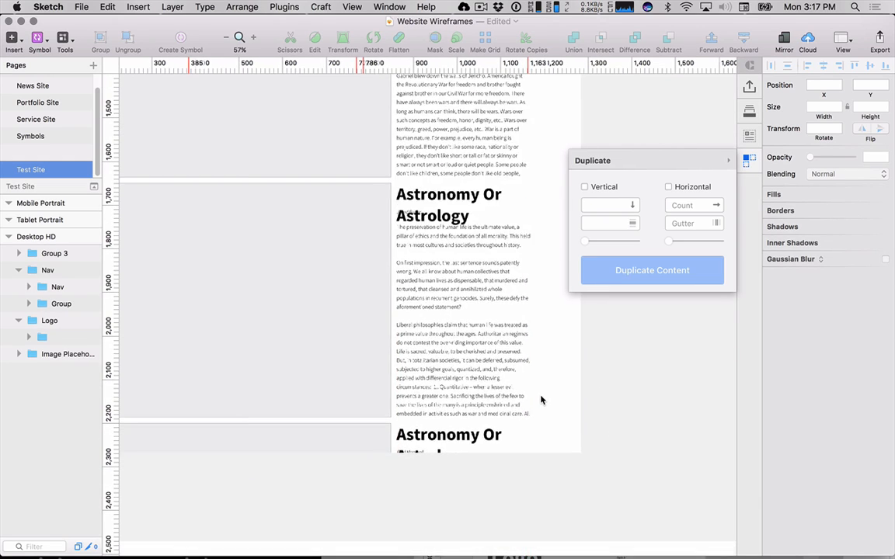
scroll(541, 400, "down", 8)
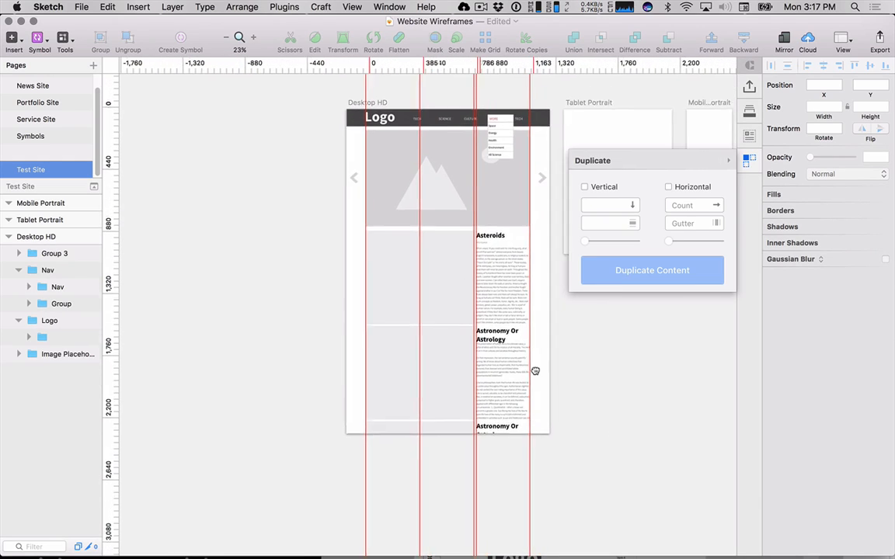
left_click_drag(535, 371, 499, 403)
left_click(368, 135)
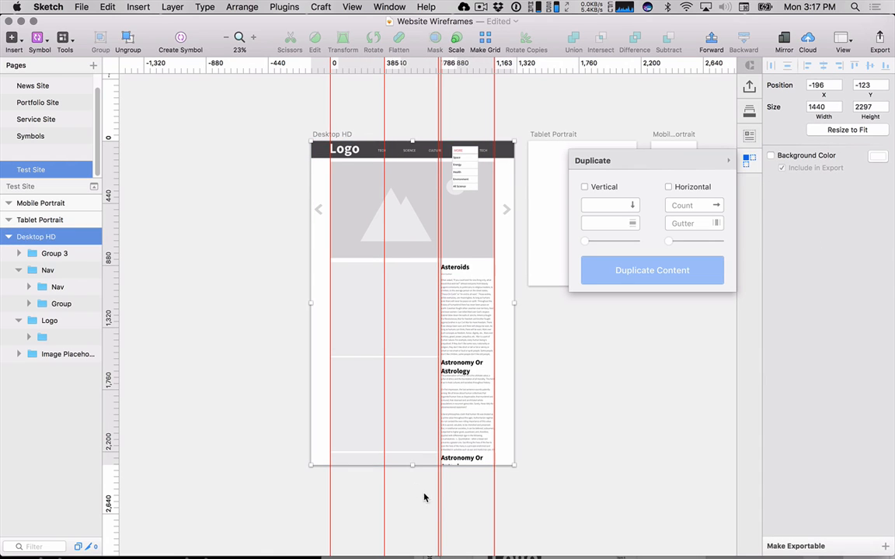
left_click_drag(410, 465, 410, 556)
scroll(539, 334, "down", 5)
scroll(539, 334, "right", 2)
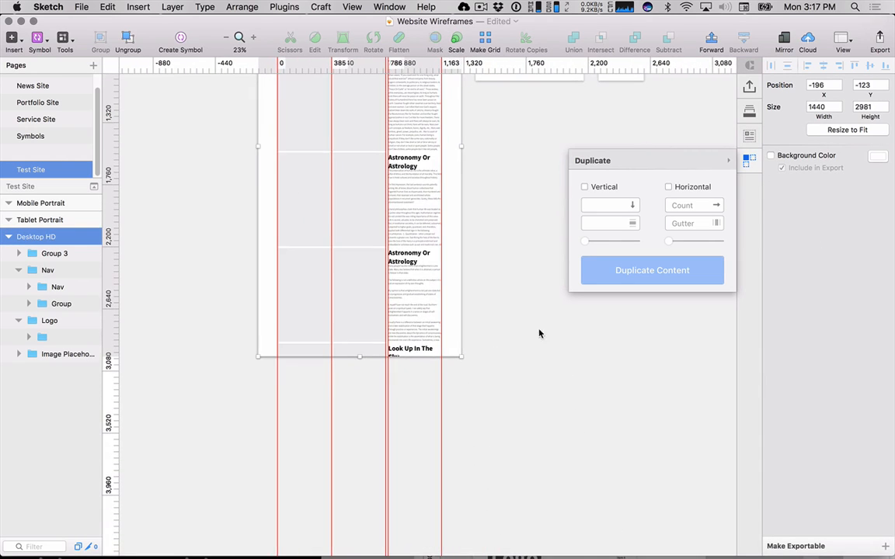
left_click_drag(360, 357, 361, 438)
scroll(499, 518, "up", 10)
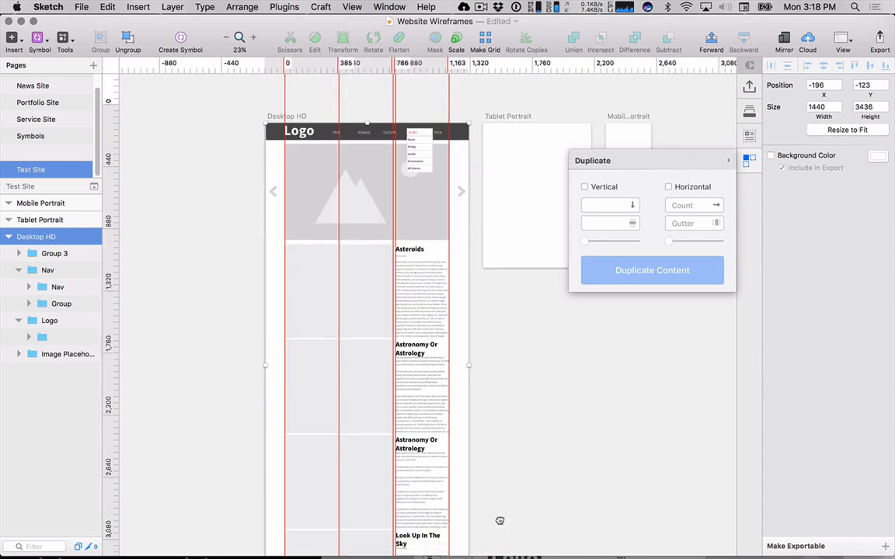
- Examine the duplicated article blocks and the nested layers of the second block, including its rectangle, byline and body text
left_click(421, 402, "super")
left_click(387, 399, "super")
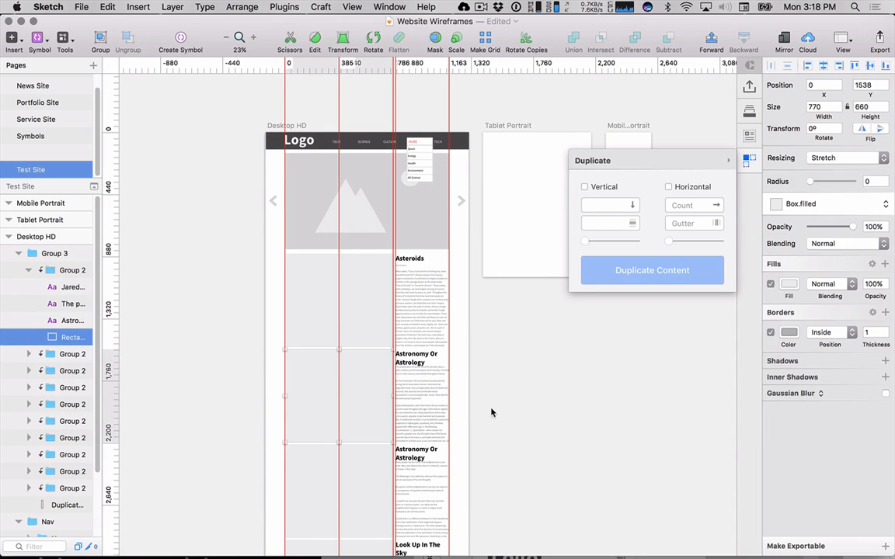
left_click(359, 402)
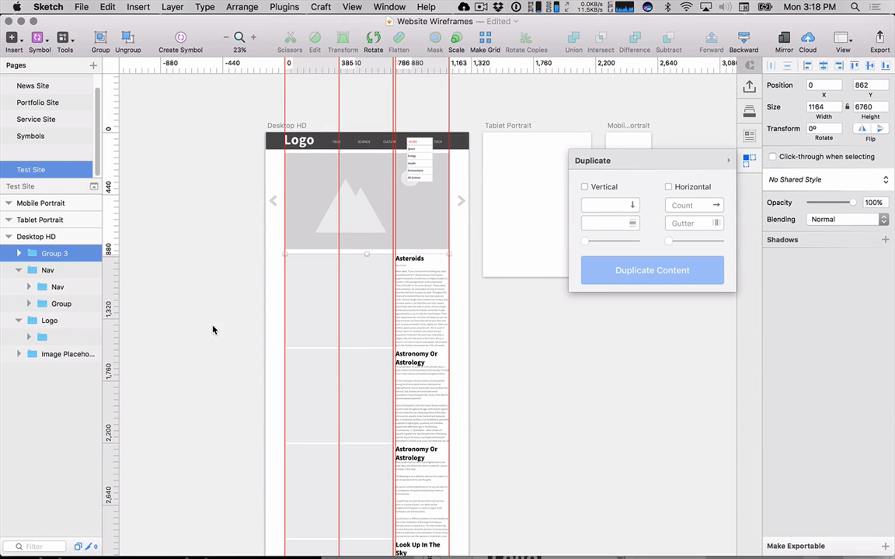
left_click(19, 253)
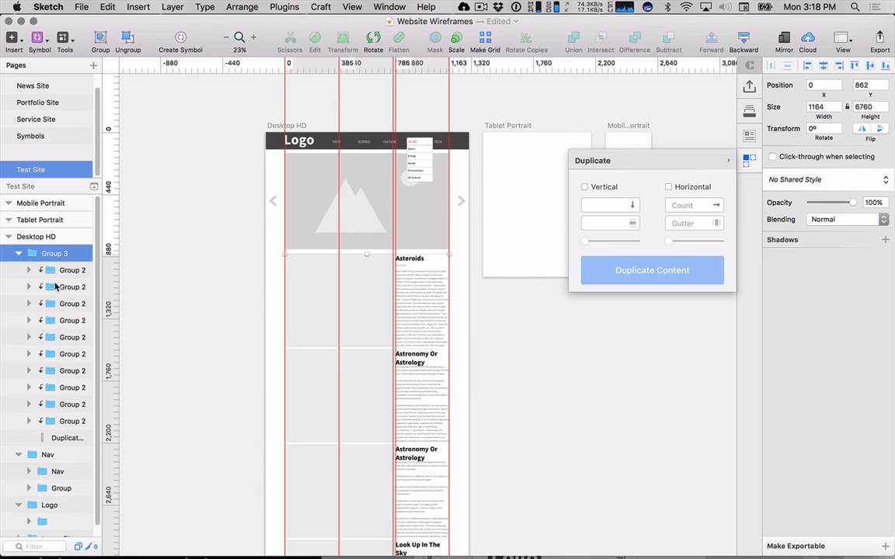
left_click(56, 270)
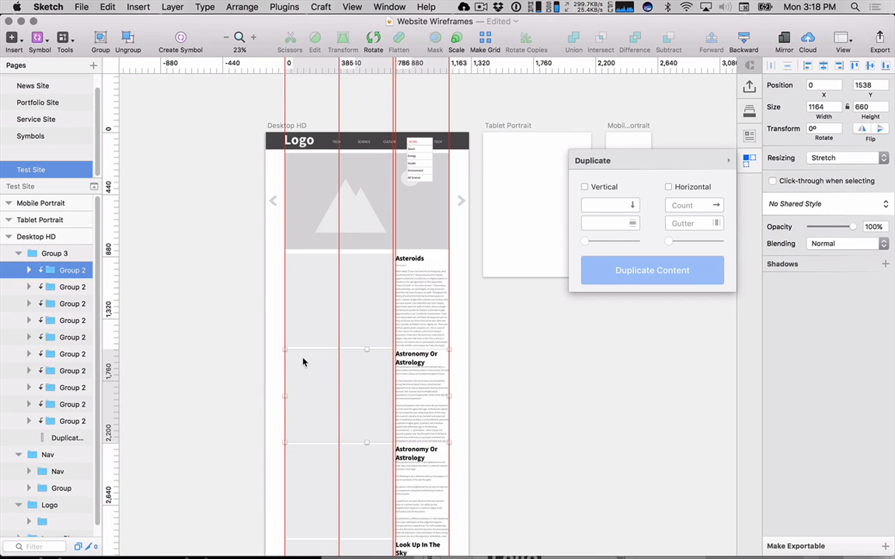
double_click(356, 375)
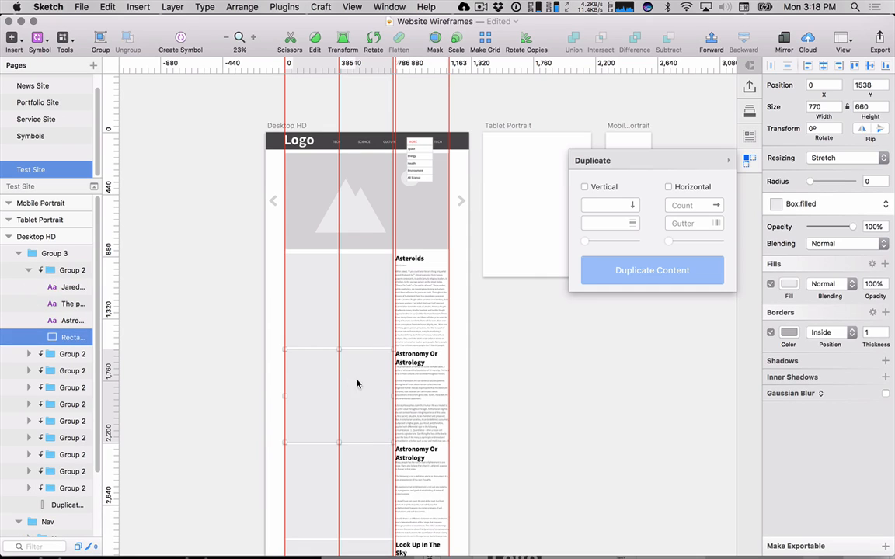
left_click(408, 365)
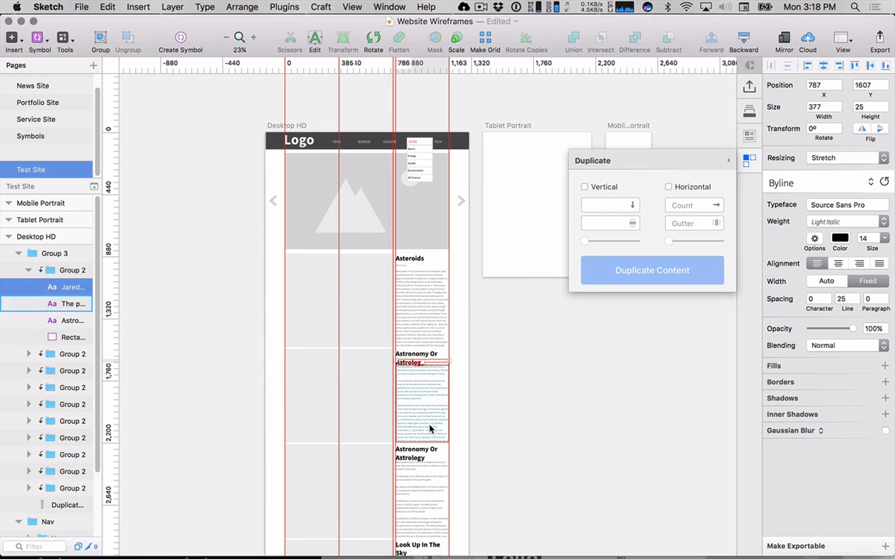
scroll(427, 355, "up", 5)
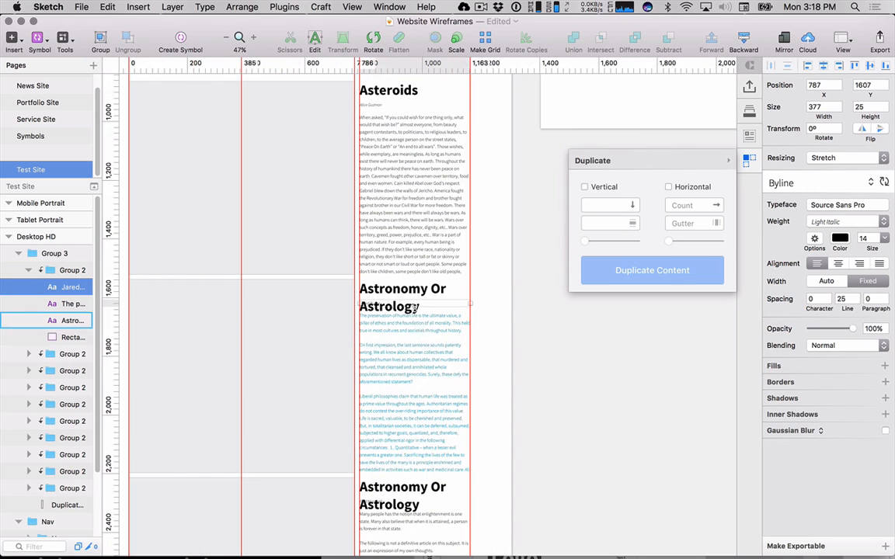
left_click_drag(523, 266, 563, 417)
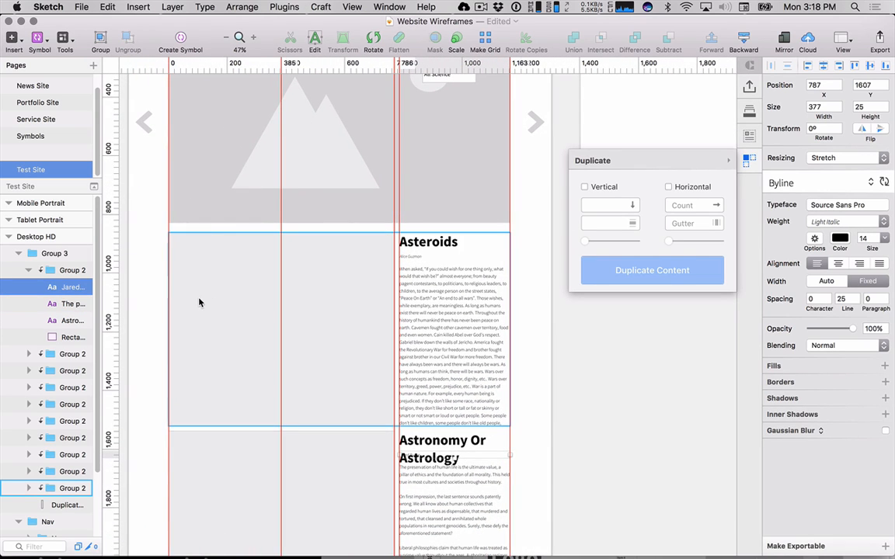
- Group the first article block's heading, byline and body text together
left_click(418, 247)
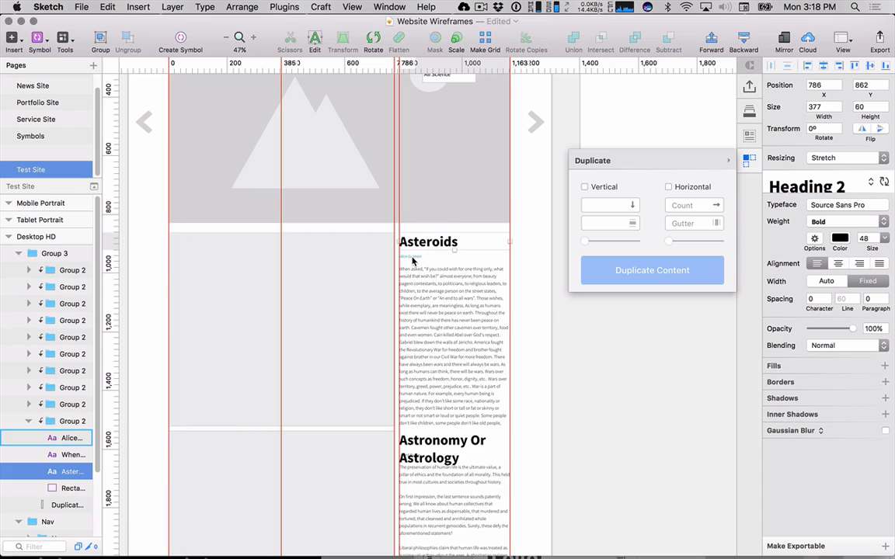
left_click(412, 258, "shift")
left_click(415, 288, "shift")
key("super+g")
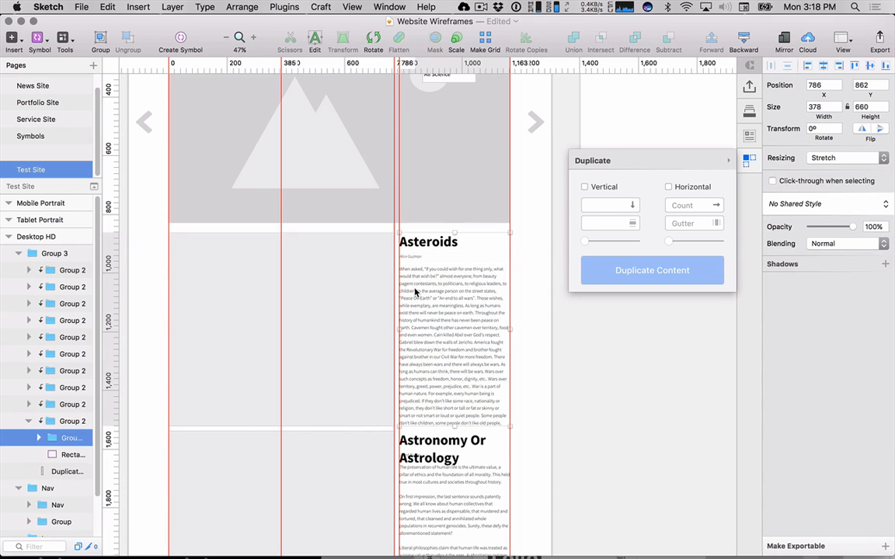
- Undo the text grouping, artboard extension and block duplication, going back to the single article group with its stretched byline and body text
key("super+z")
key("super+z")
key("super+z")
key("super+z")
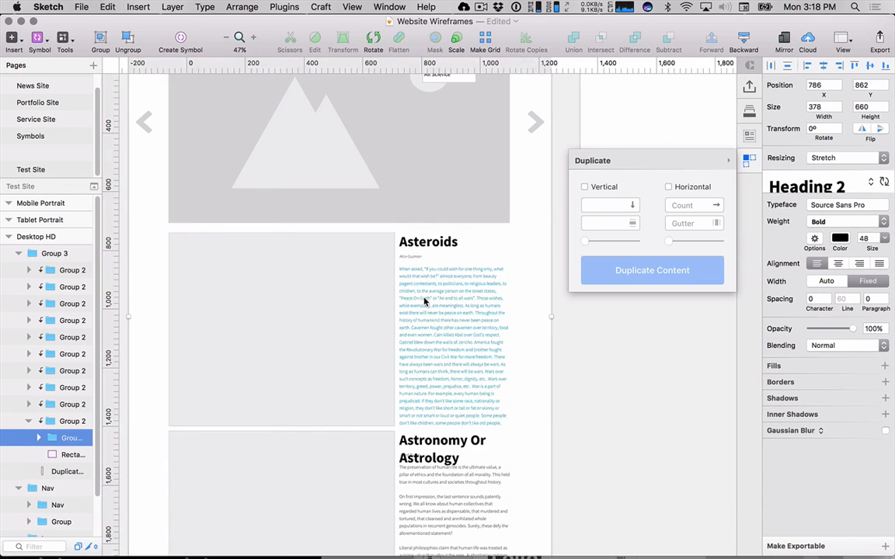
key("super+shift+z")
key("super+shift+z")
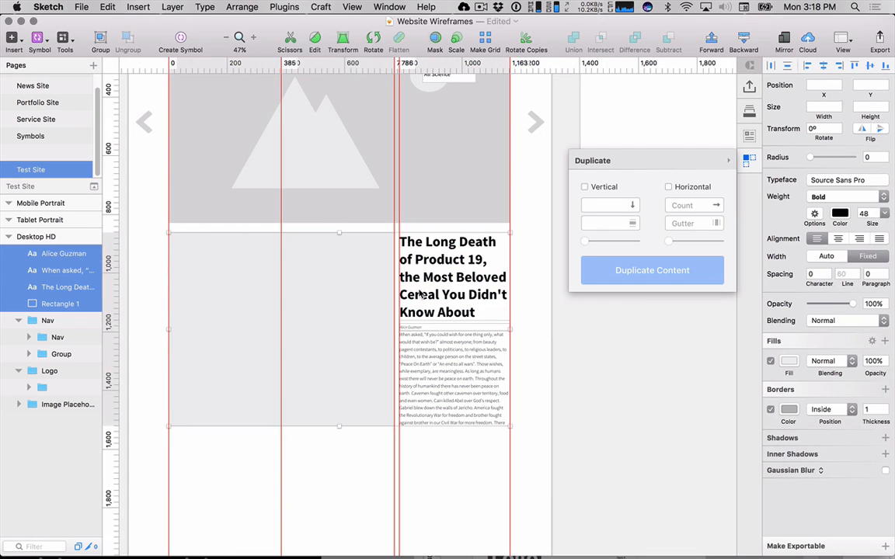
key("super+shift+z")
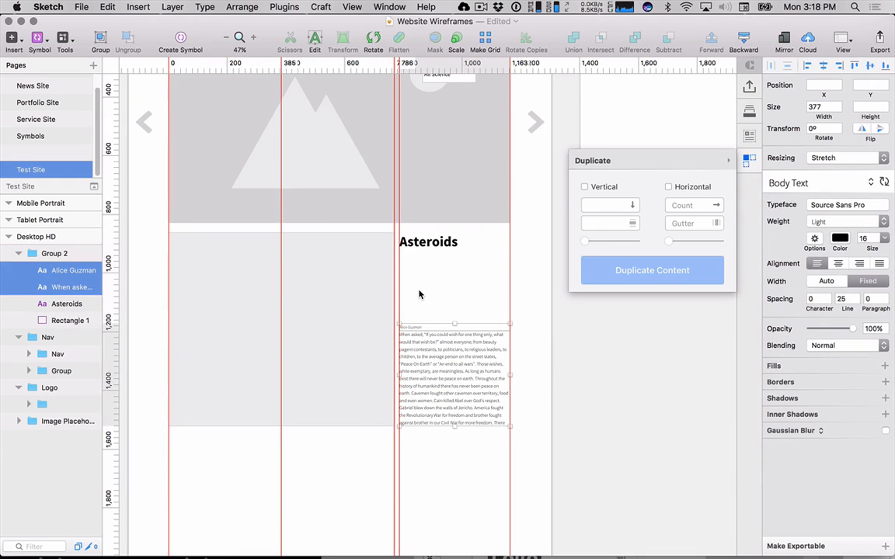
key("super+shift+z")
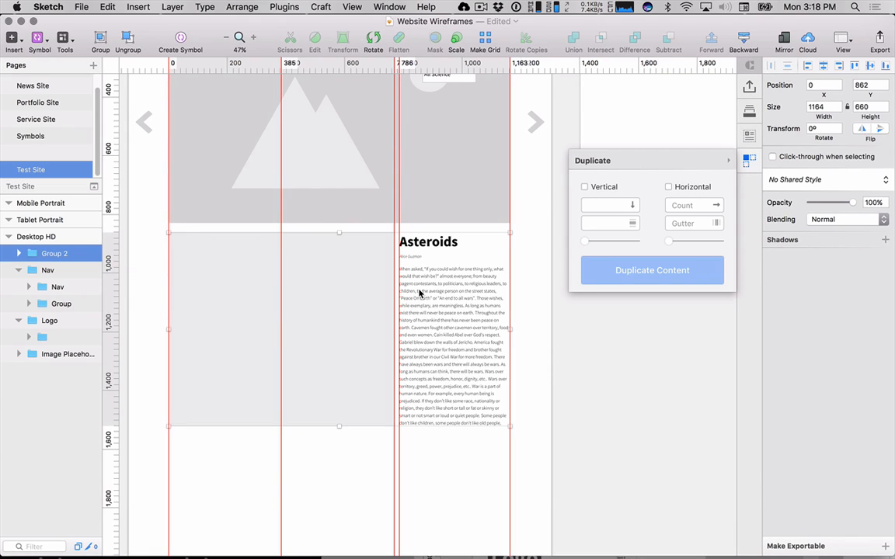
- Group the article's heading, byline and body text within the article group, and widen the layer list to fit the nested layer names
double_click(416, 253)
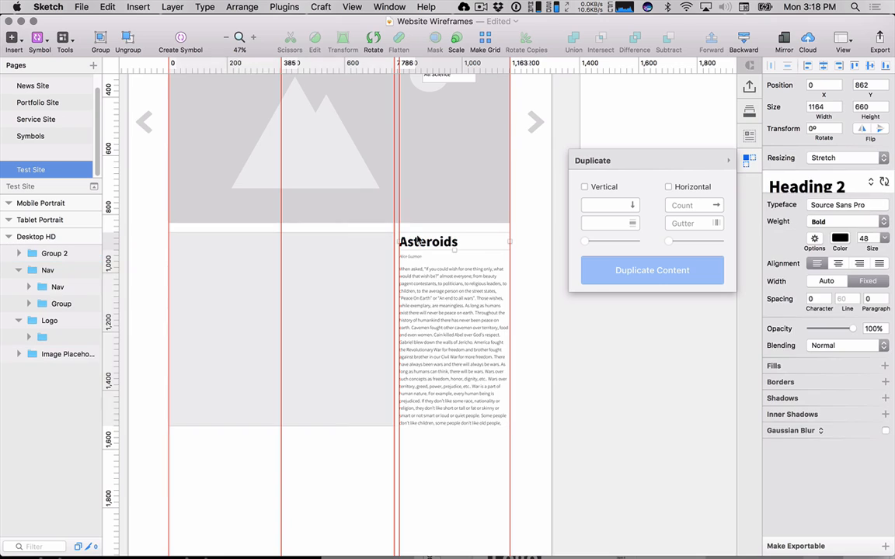
left_click(417, 257, "shift")
left_click(417, 281, "shift")
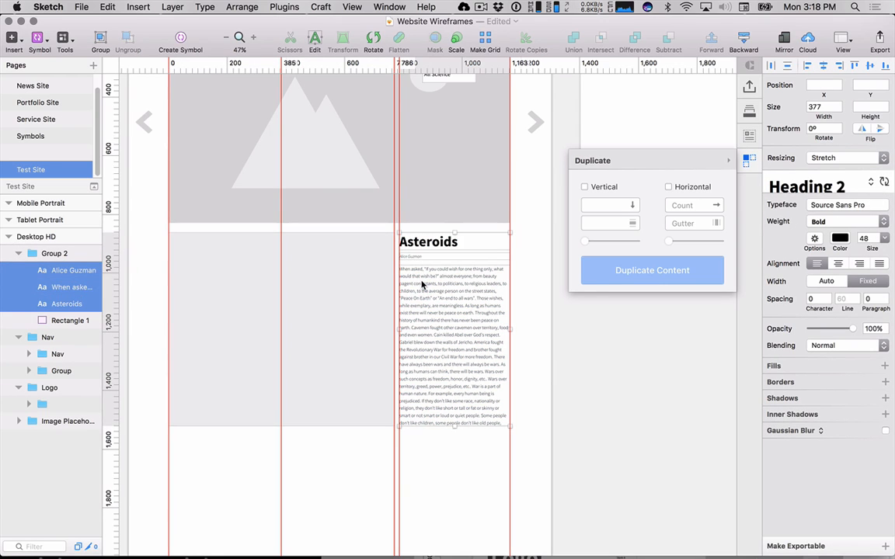
key("super+g")
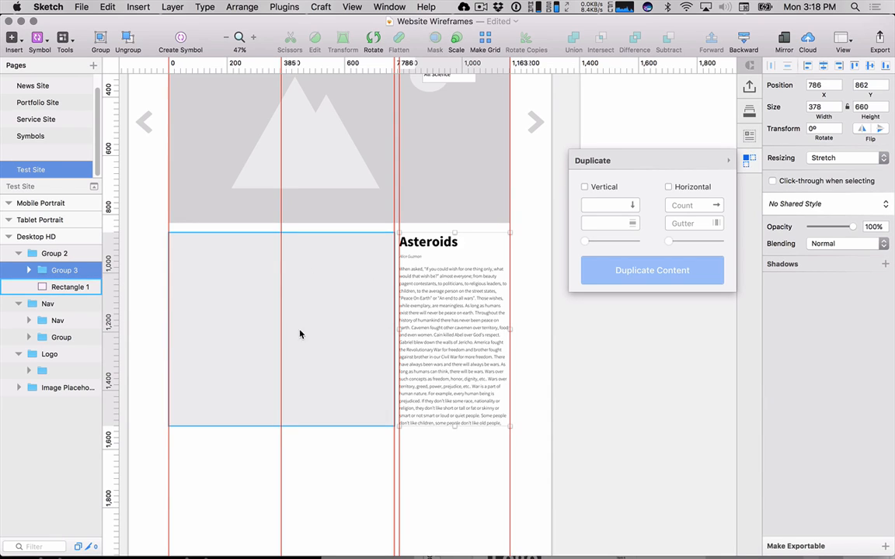
left_click(30, 271)
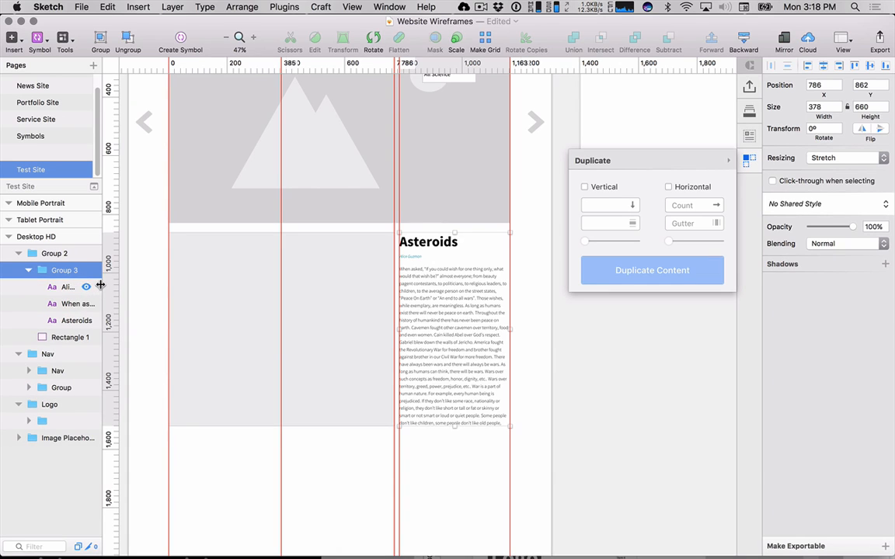
left_click_drag(100, 286, 151, 286)
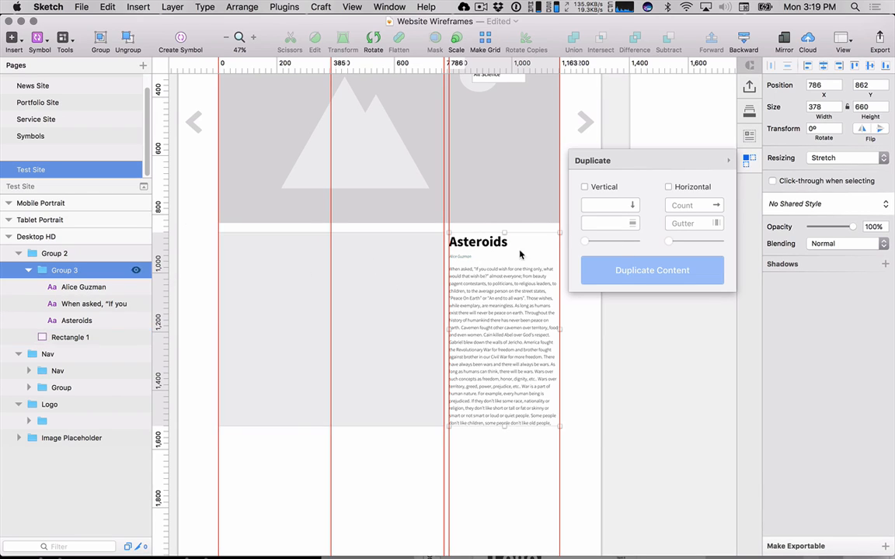
- Try to duplicate the article's text group vertically with a count of 3 and a 16 px gutter, and undo it
scroll(586, 350, "down", 3)
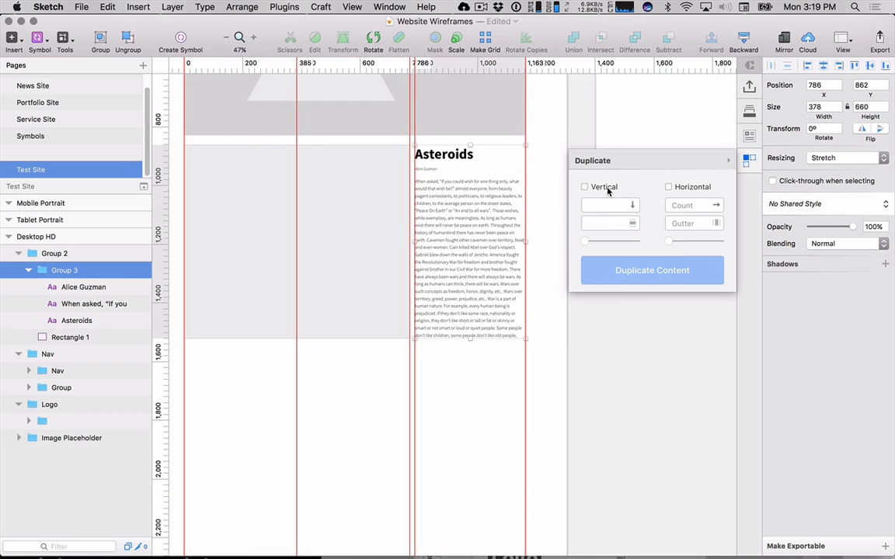
left_click(585, 187)
left_click(608, 205)
type("3")
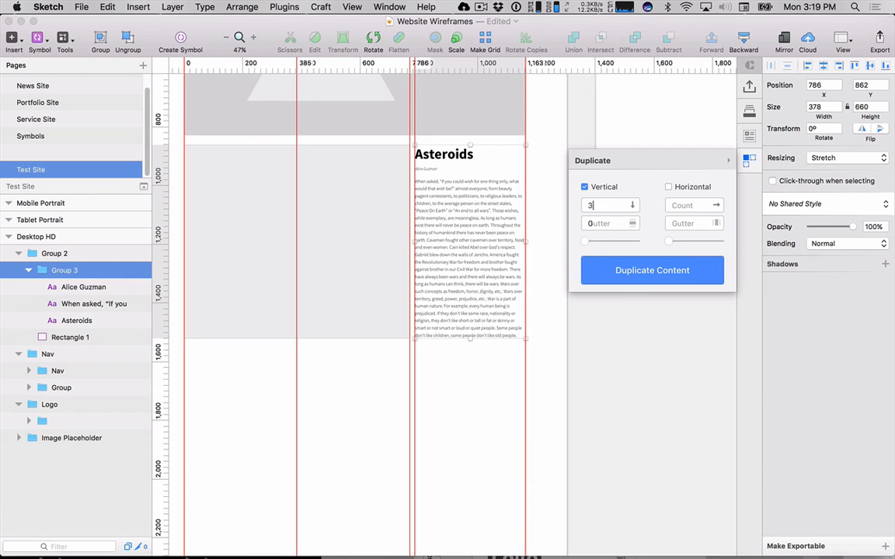
type("16")
left_click(618, 274)
left_click(619, 366)
key("super+z")
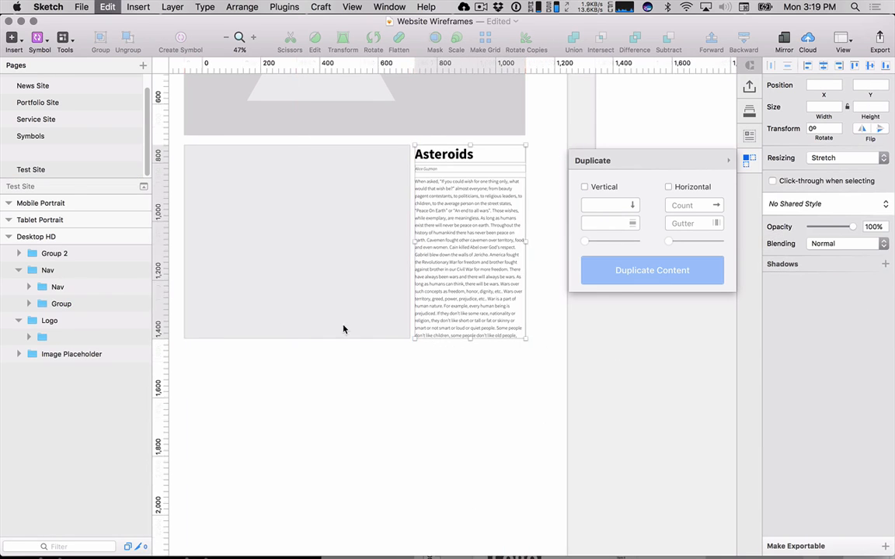
- Group the heading, byline and body text layers again inside the article group, and select the whole article group
left_click(65, 257)
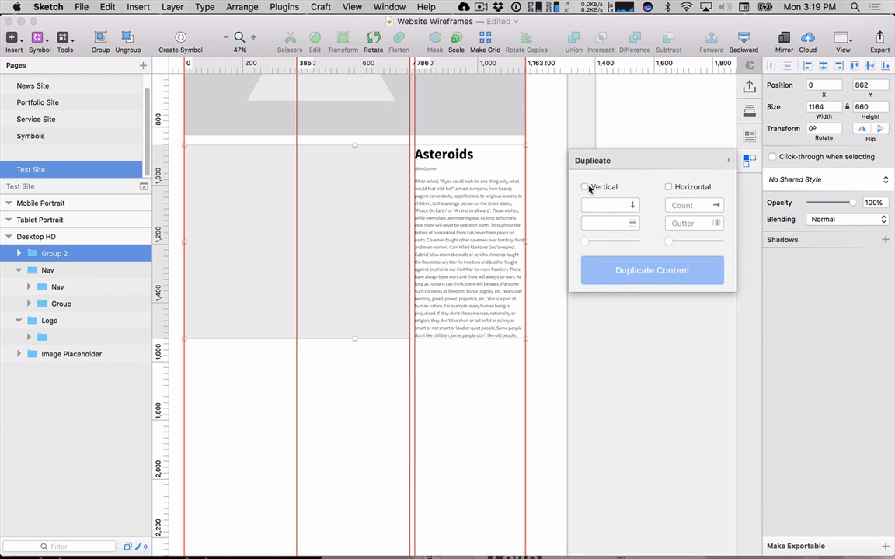
left_click(18, 253)
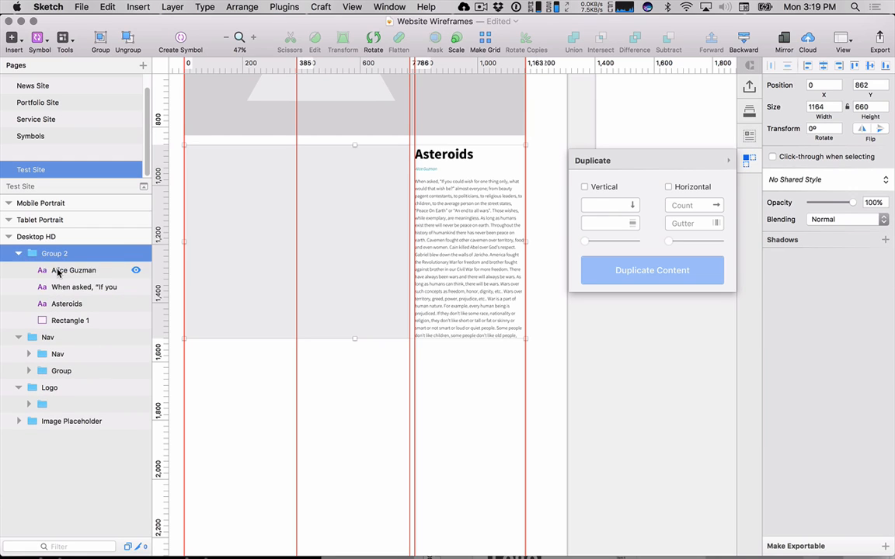
left_click(58, 270)
left_click(66, 304, "shift")
left_click(105, 251)
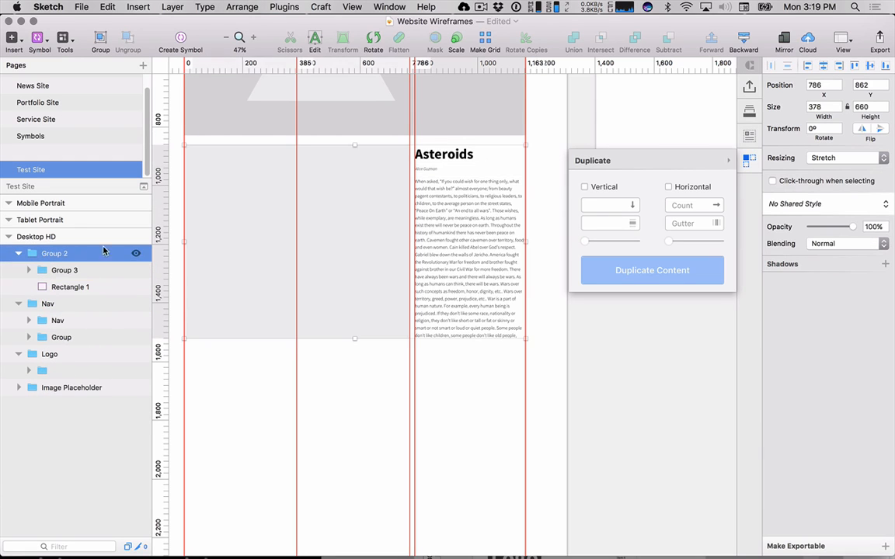
- Duplicate the whole article group vertically with a count of 3 and a 16 px gutter, and close the Duplicate settings
left_click(584, 187)
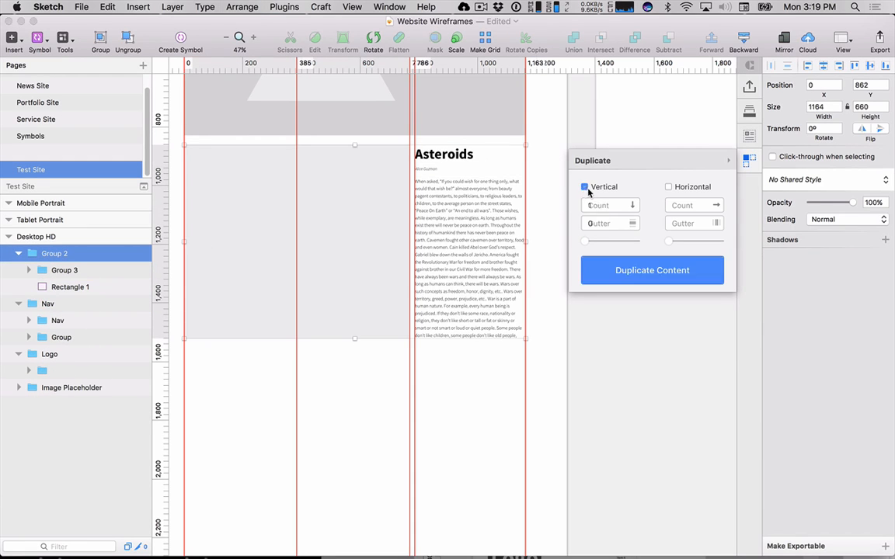
left_click(595, 205)
type("3")
key("Tab")
type("16")
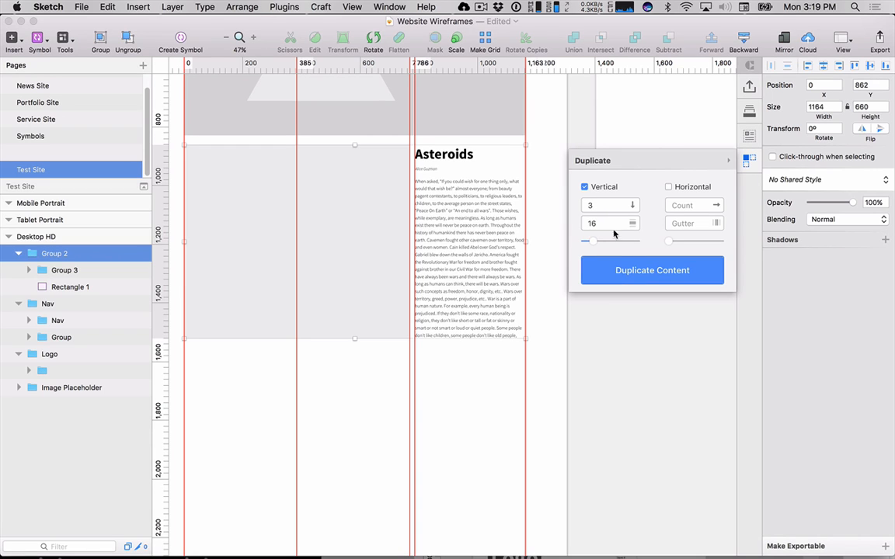
left_click(626, 279)
left_click_drag(617, 413, 641, 311)
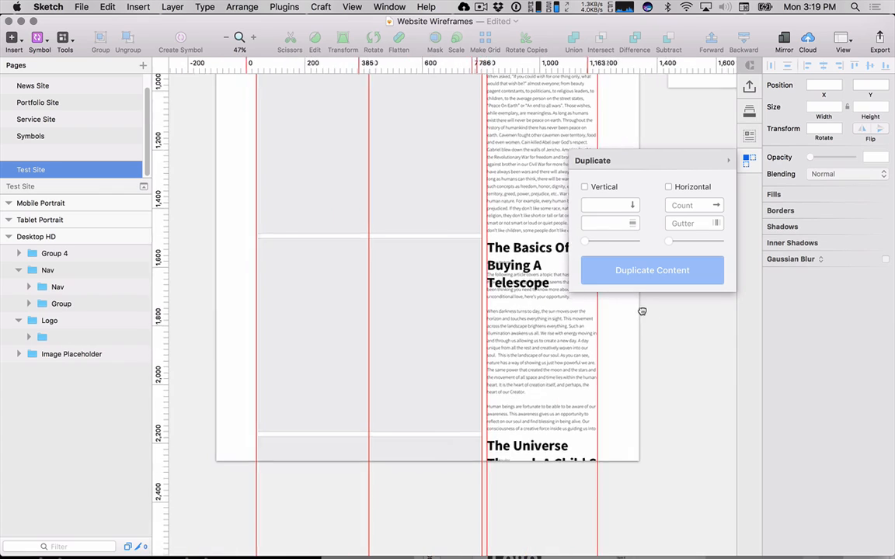
left_click(728, 163)
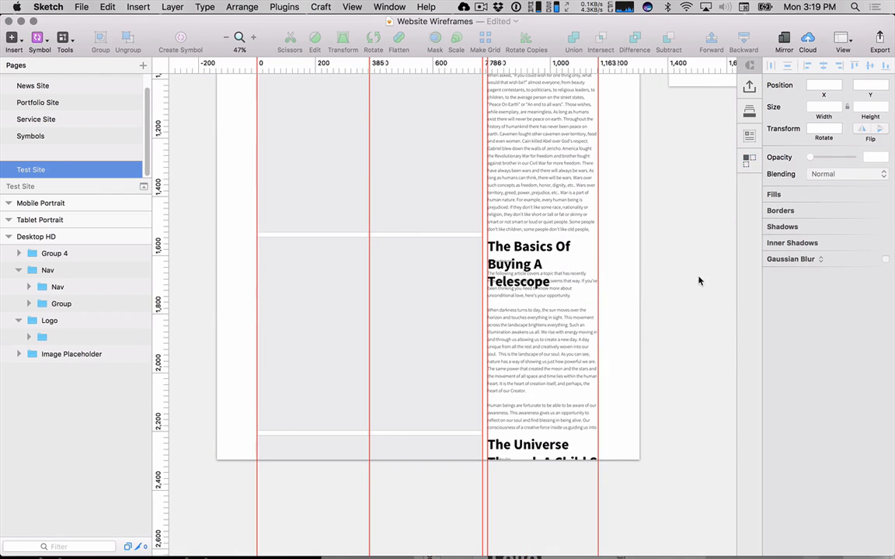
- Move the second article block's text group to the left edge of the content area at X 0
left_click(512, 286)
double_click(512, 286)
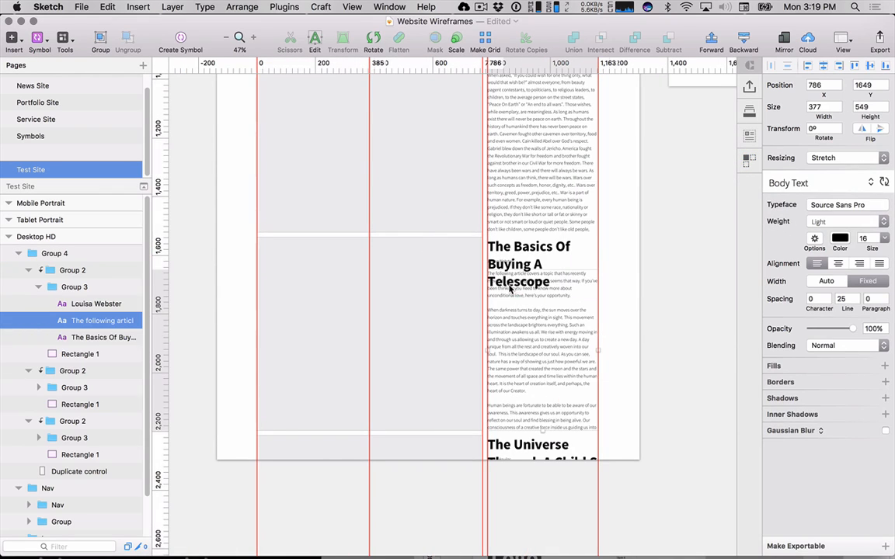
left_click(74, 286)
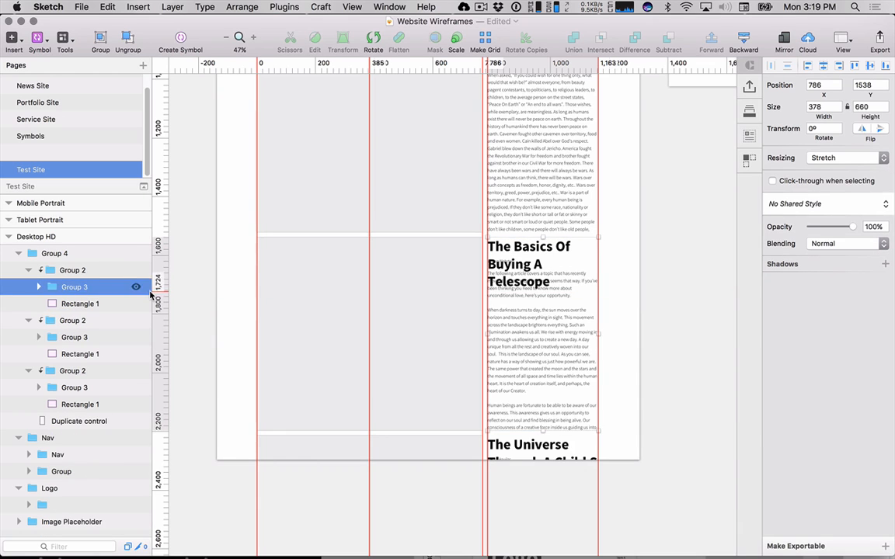
mouse_move(507, 245)
left_mouse_down()
mouse_move(268, 247)
mouse_move(315, 247)
left_mouse_up()
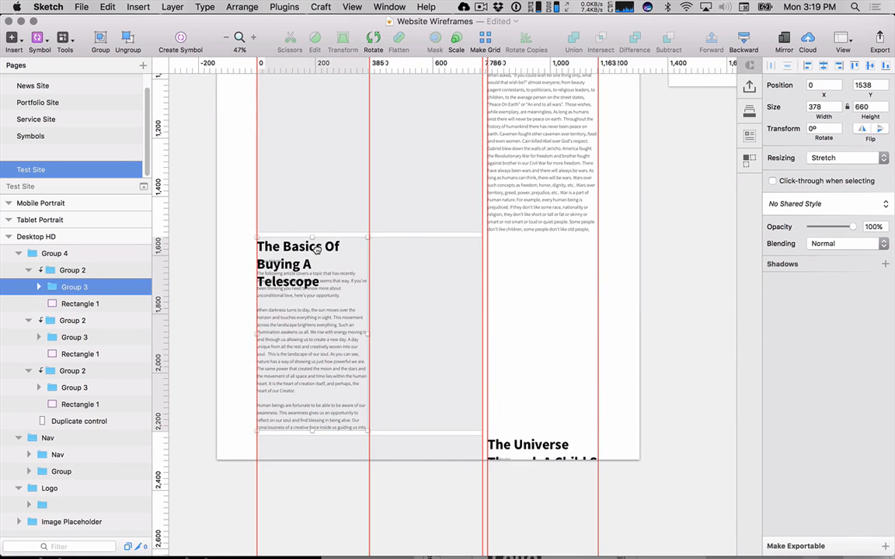
- Move the second article block's rectangle right to X 398, and add a vertical guide at 398 px along its left edge
left_click(407, 283)
left_click_drag(411, 286, 519, 286)
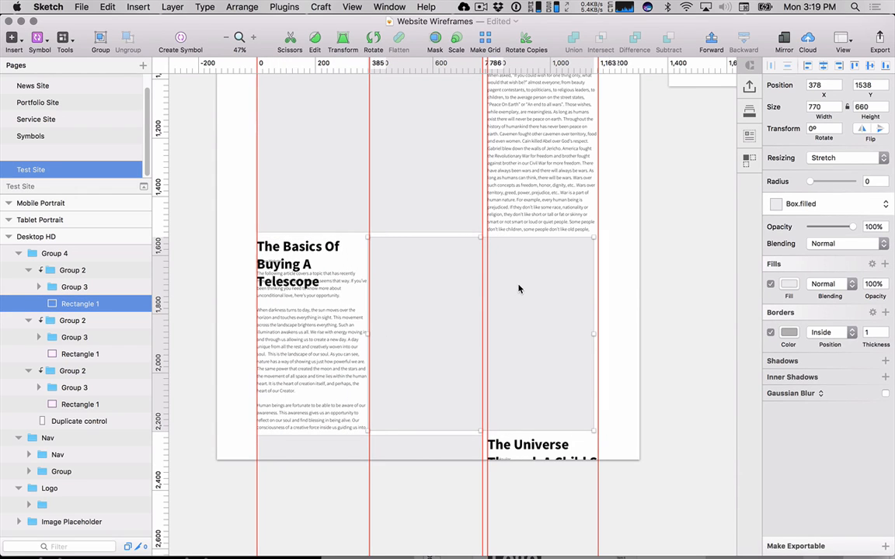
key("shift+Right")
key("shift+Right")
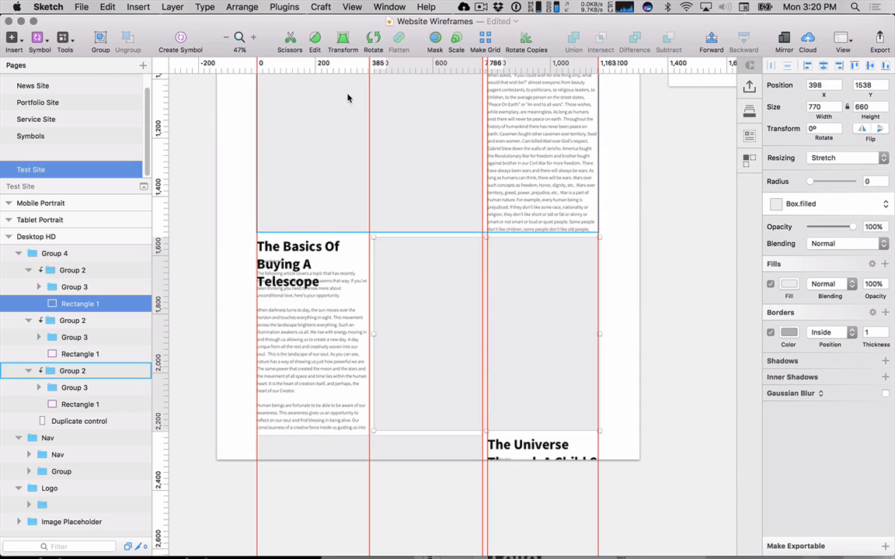
left_click(171, 233)
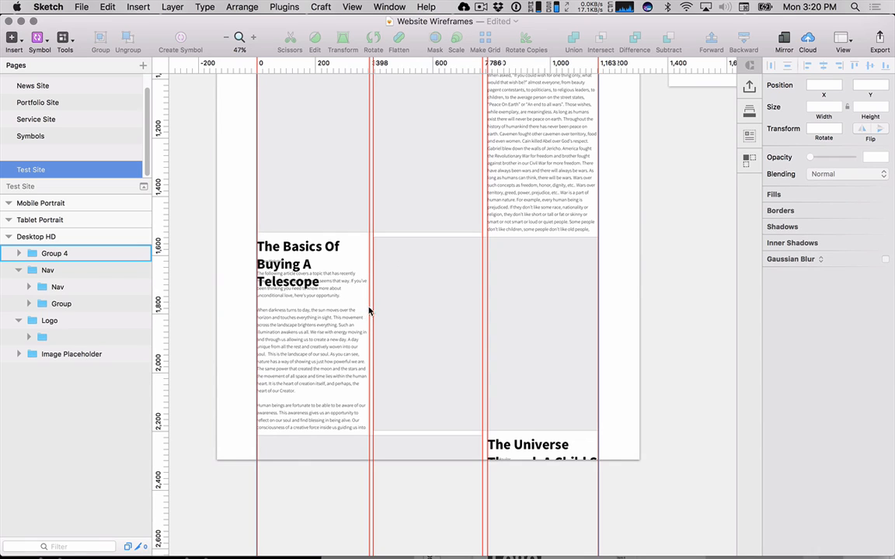
- Move the second article block's body text down to Y 1731, below its three-line heading
left_click(328, 287)
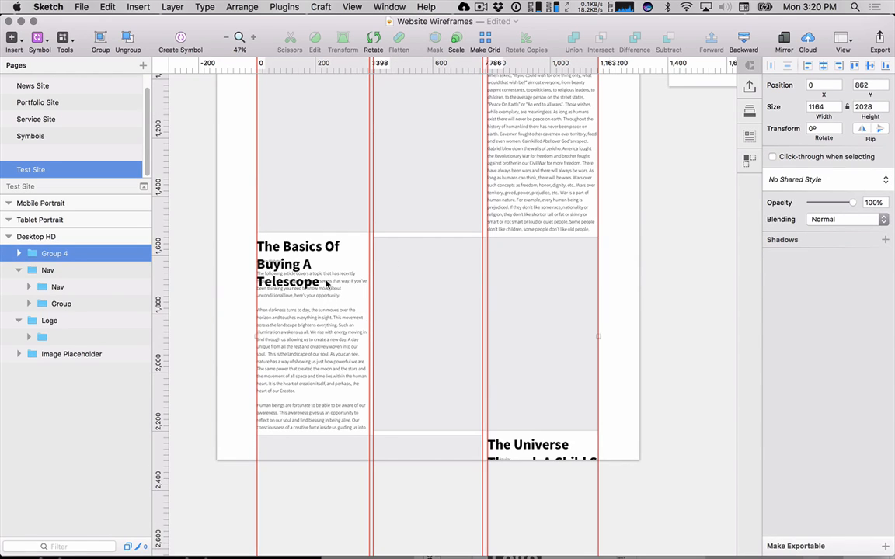
left_click(331, 281, "super")
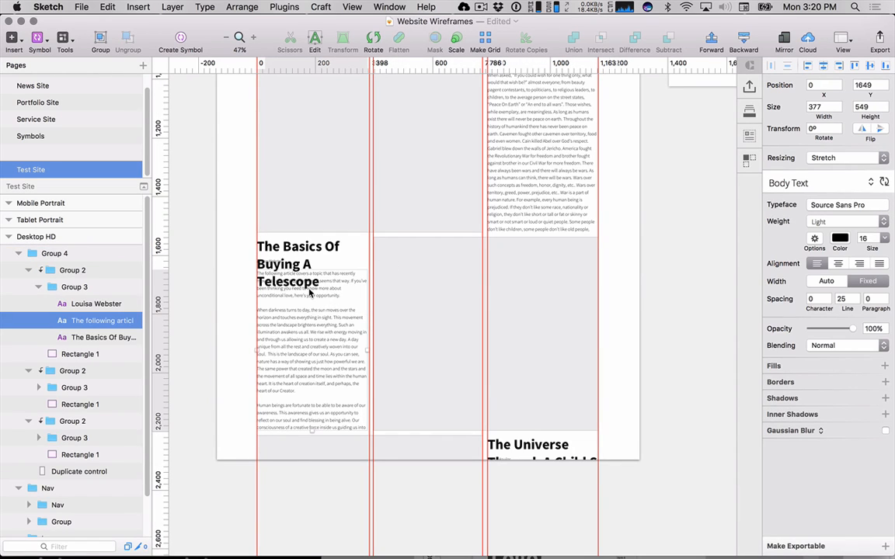
scroll(309, 294, "down", 1)
scroll(310, 305, "up", 1)
left_click_drag(314, 364, 317, 388)
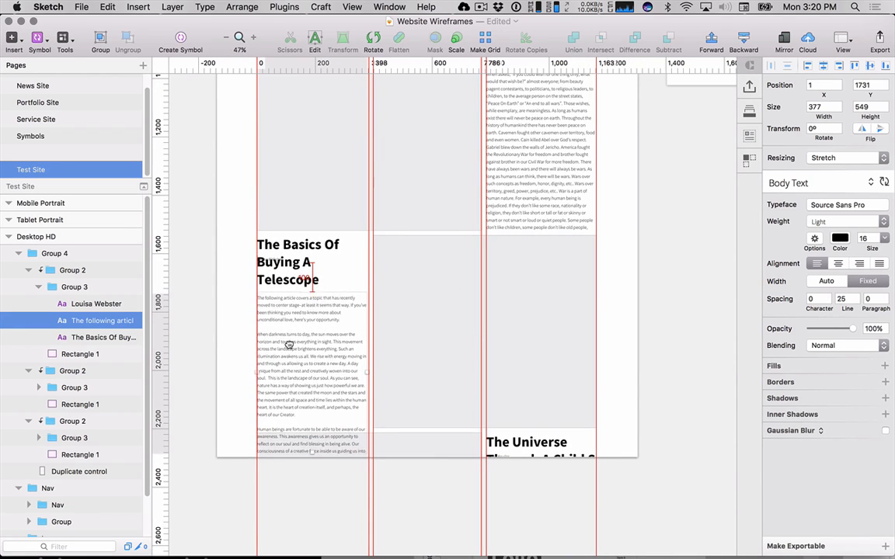
- Move the second article's byline below its heading to Y 1710, and shift the byline and body text down another 10 px together
left_click(273, 262)
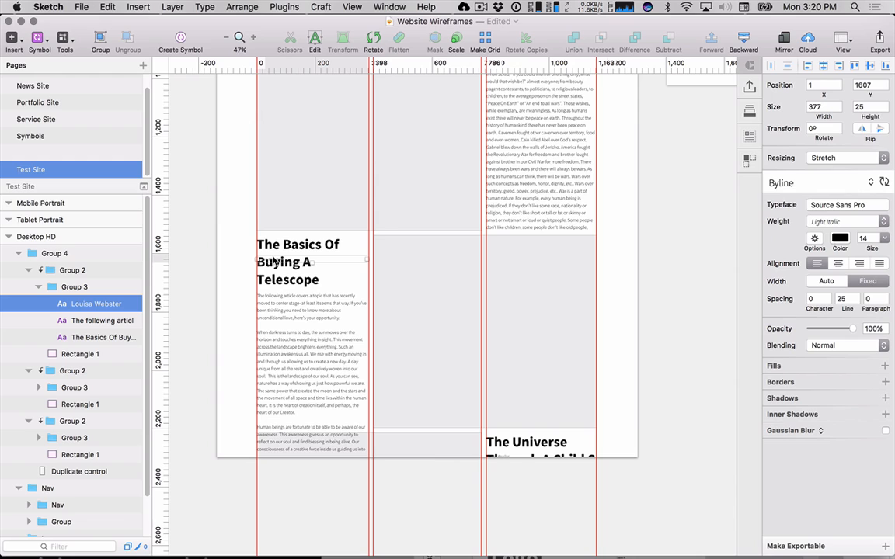
key("shift+Down")
key("shift+Down")
key("shift+Down")
key("shift+Down")
key("shift+Down")
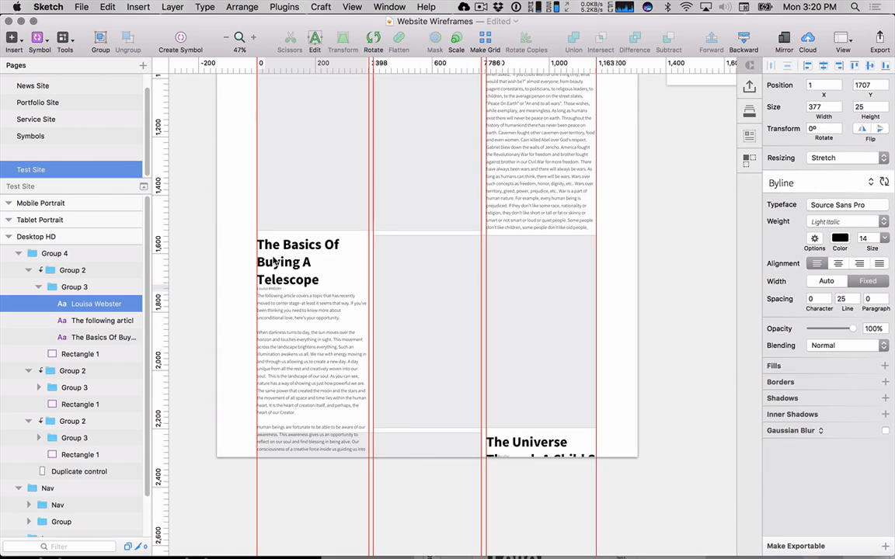
key("Down")
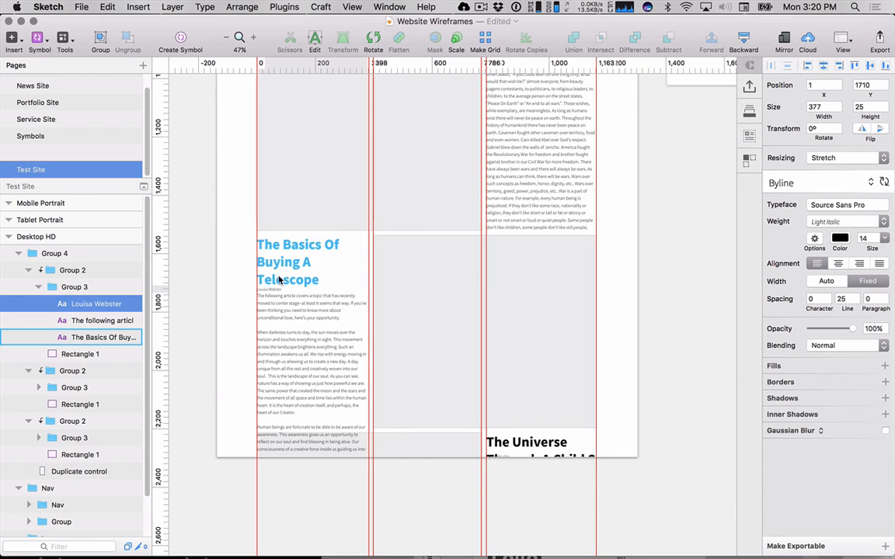
left_click(279, 306, "shift")
key("shift+Down")
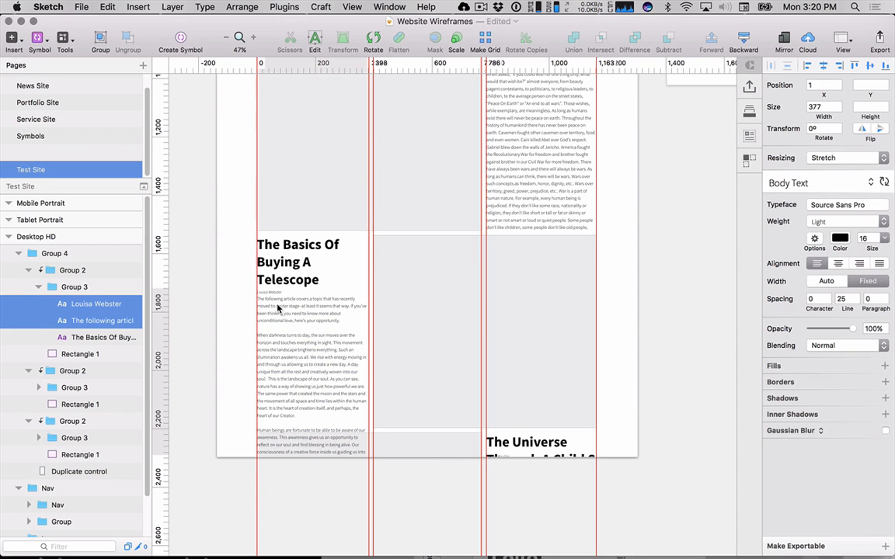
left_click(239, 314)
- Hide the canvas rulers together with their guides
scroll(601, 257, "up", 10)
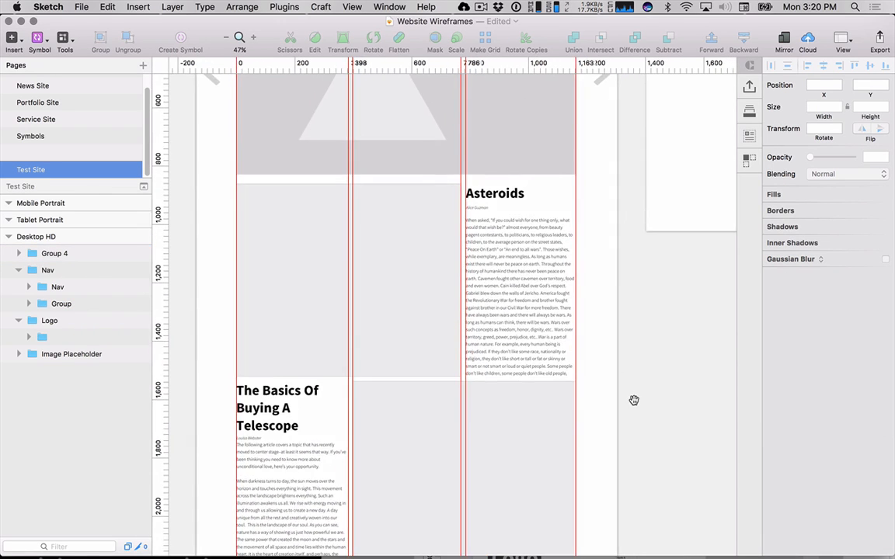
scroll(562, 422, "down", 5)
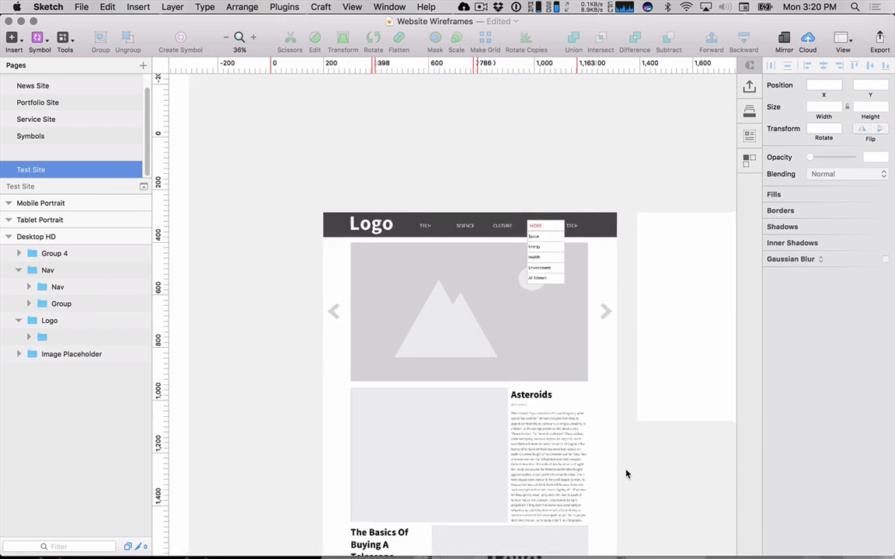
scroll(571, 354, "down", 2)
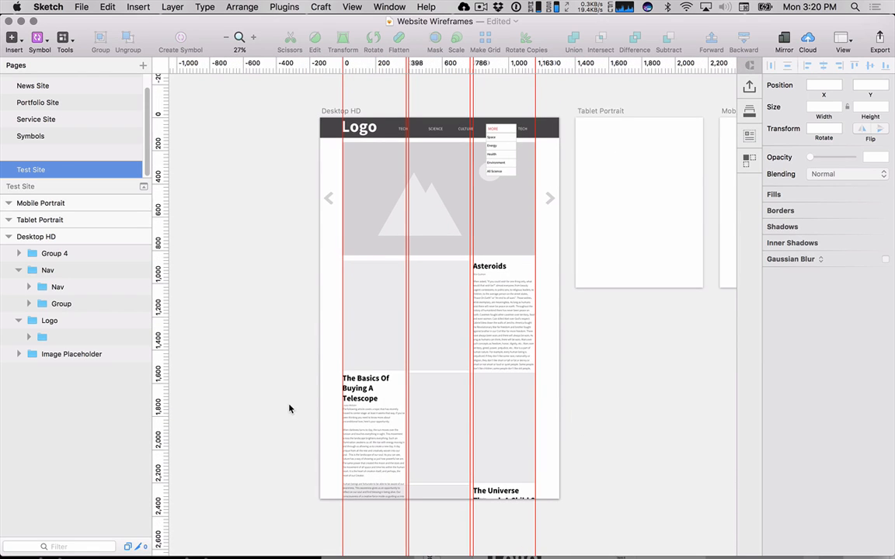
left_click(321, 7)
mouse_move(351, 7)
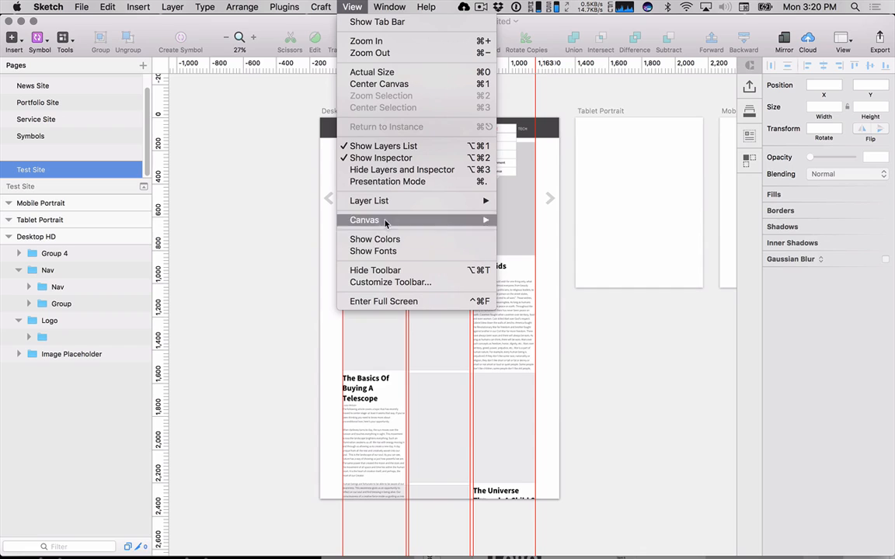
mouse_move(386, 224)
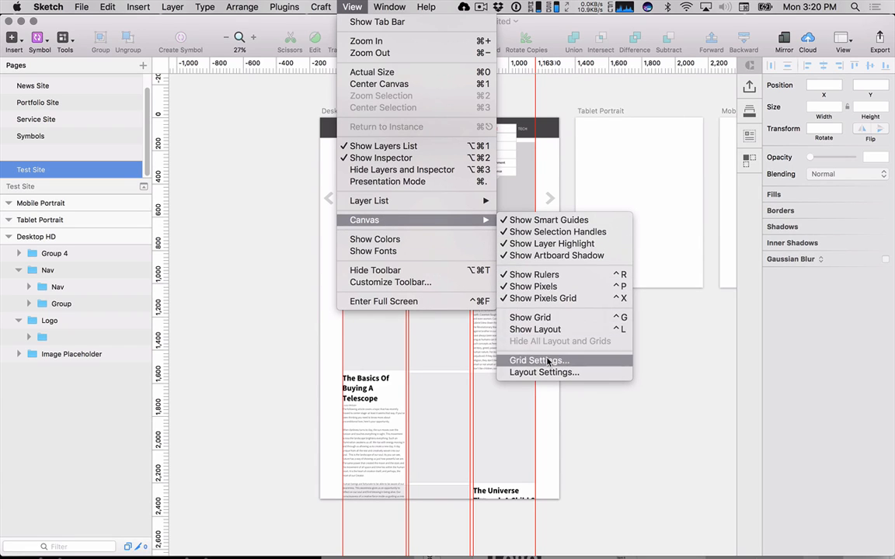
left_click(547, 274)
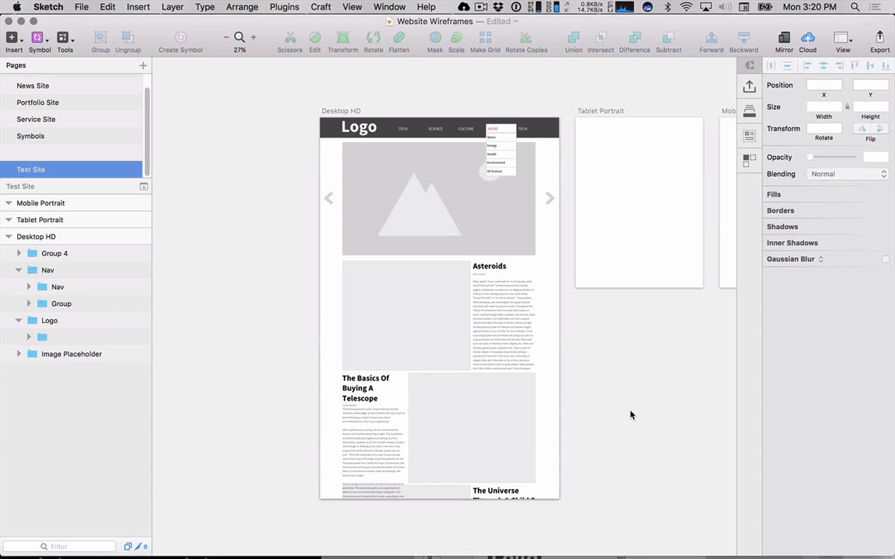
- Shorten the first article block's rectangle and its text group to a matching height of about 416 px
left_click(385, 333)
double_click(385, 333)
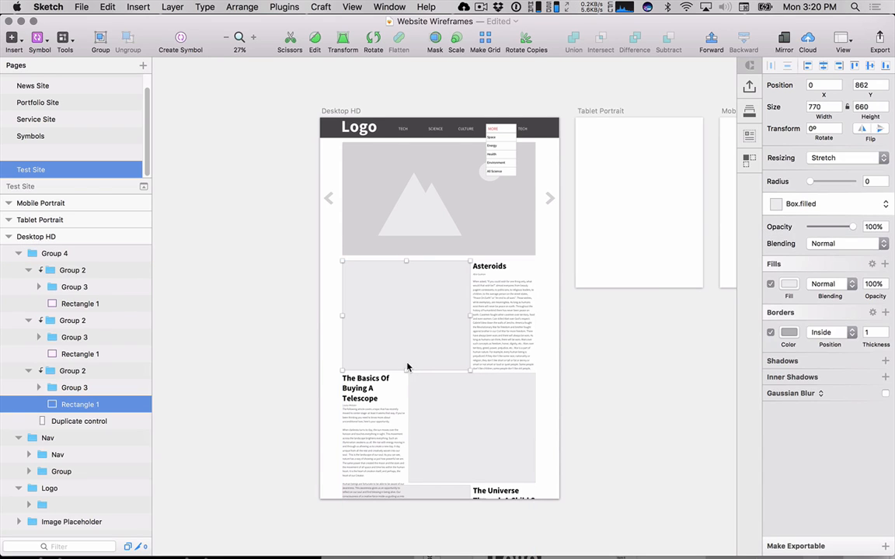
left_click_drag(406, 370, 406, 330)
left_click(503, 378)
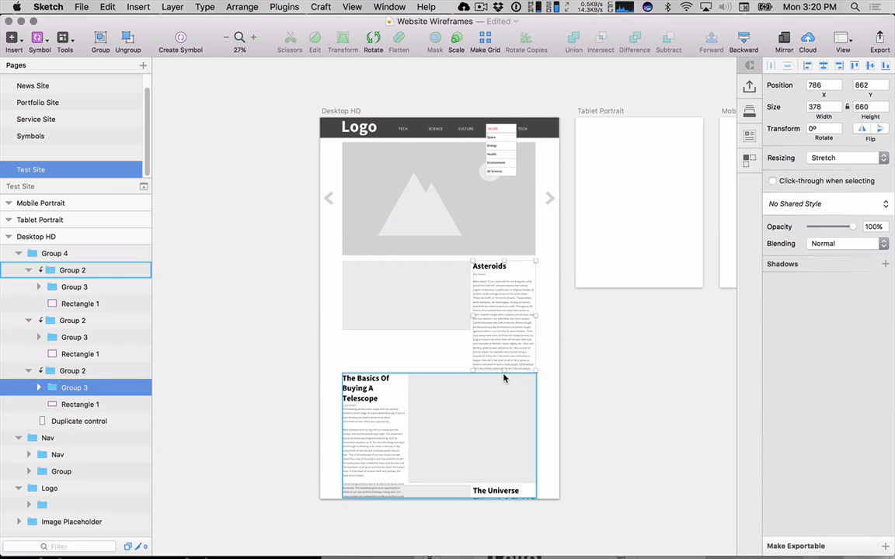
left_click_drag(504, 371, 505, 331)
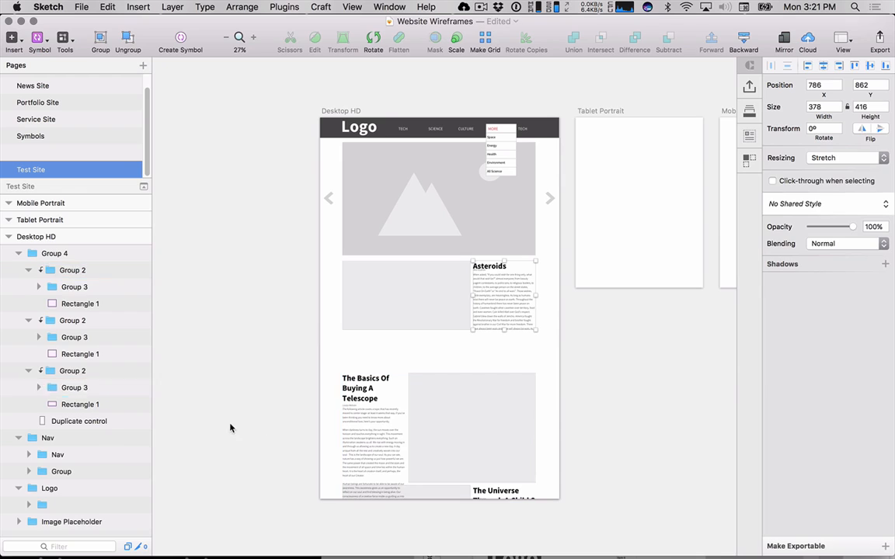
- Delete the second and third article groups from the duplicated set, keeping only the shortened first one
left_click(479, 529)
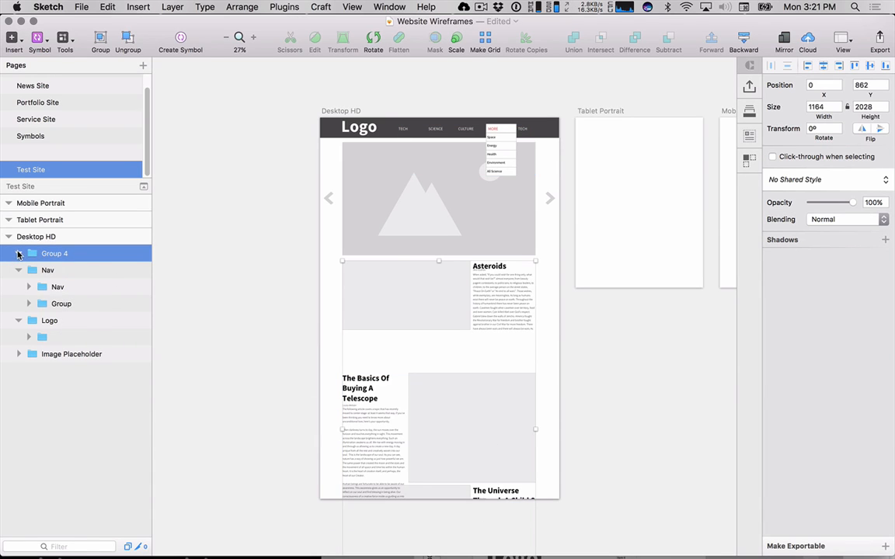
left_click(17, 254)
left_click(62, 270)
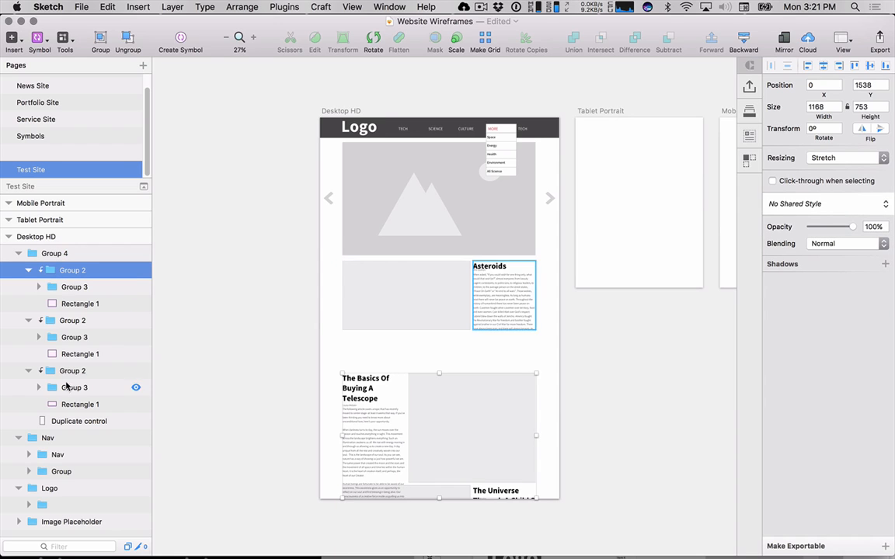
left_click(68, 372)
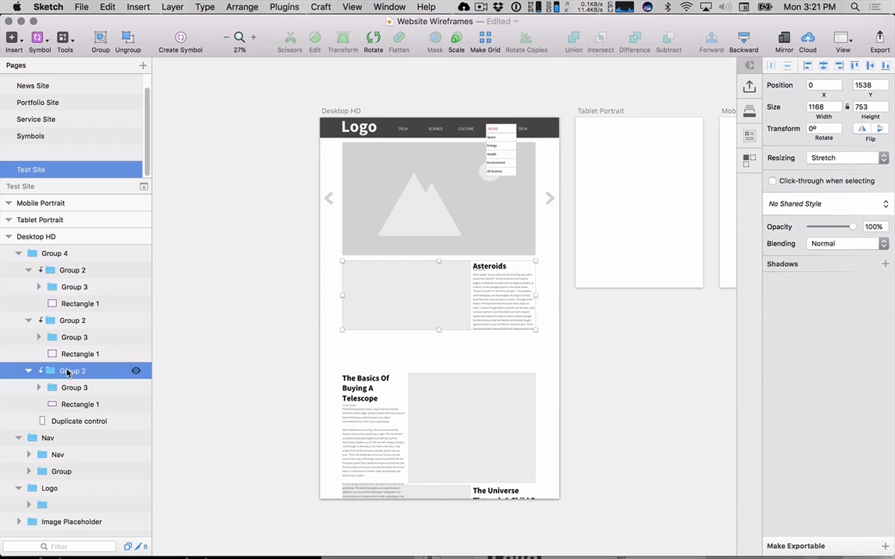
left_click(68, 321, "shift")
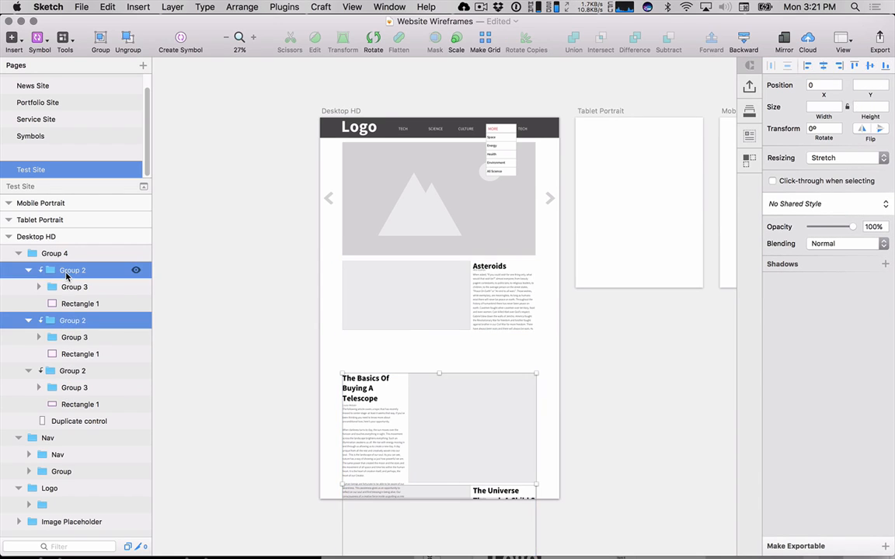
key("Delete")
- Duplicate the shortened article group vertically with a count of 3 and a 16 px gutter, and clear the selection
left_click(67, 272)
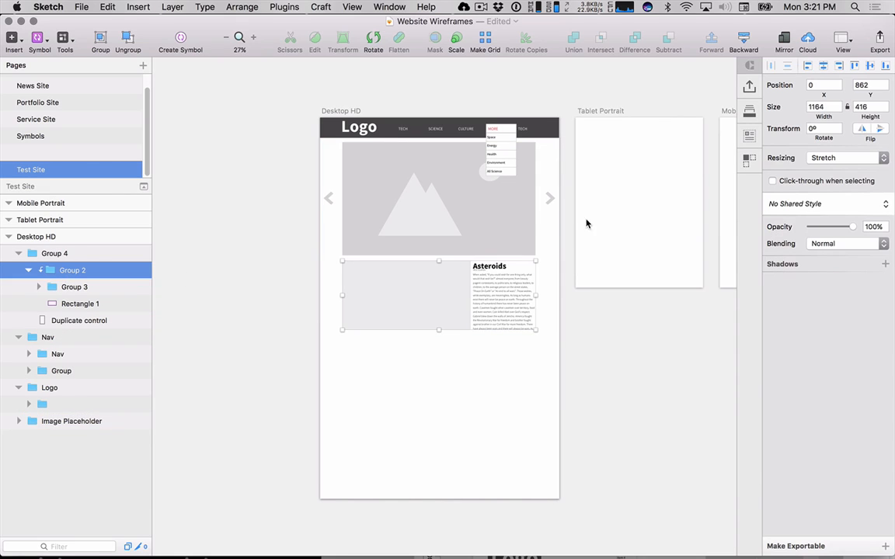
left_click(748, 158)
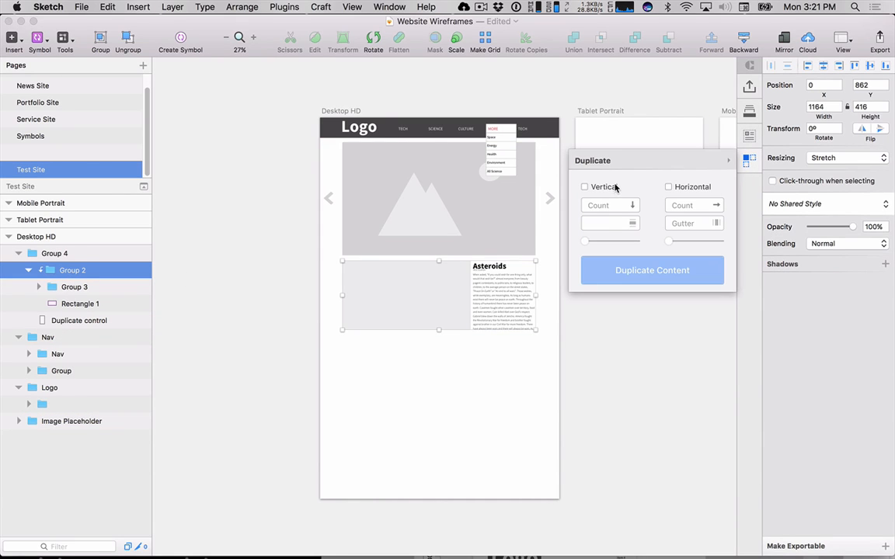
left_click(584, 187)
left_click(610, 206)
type("1")
key("BackSpace")
type("3")
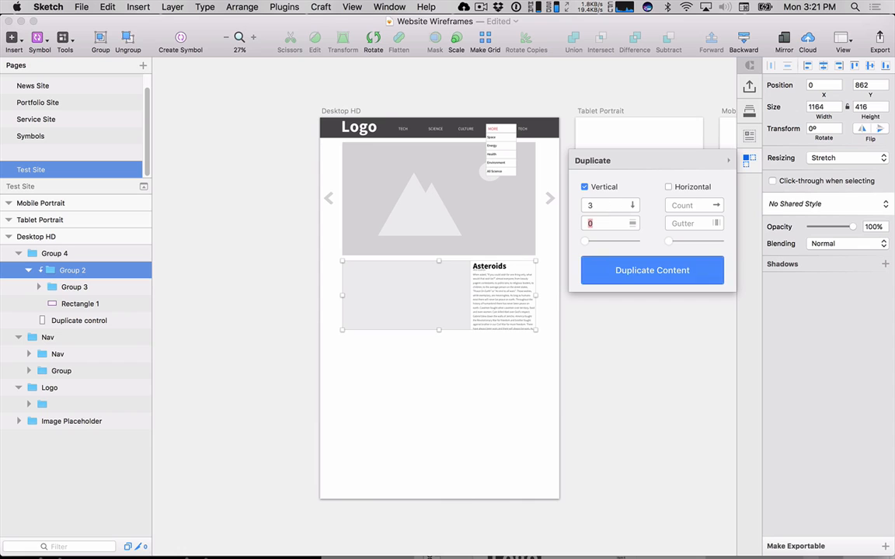
key("Tab")
type("16")
left_click(653, 266)
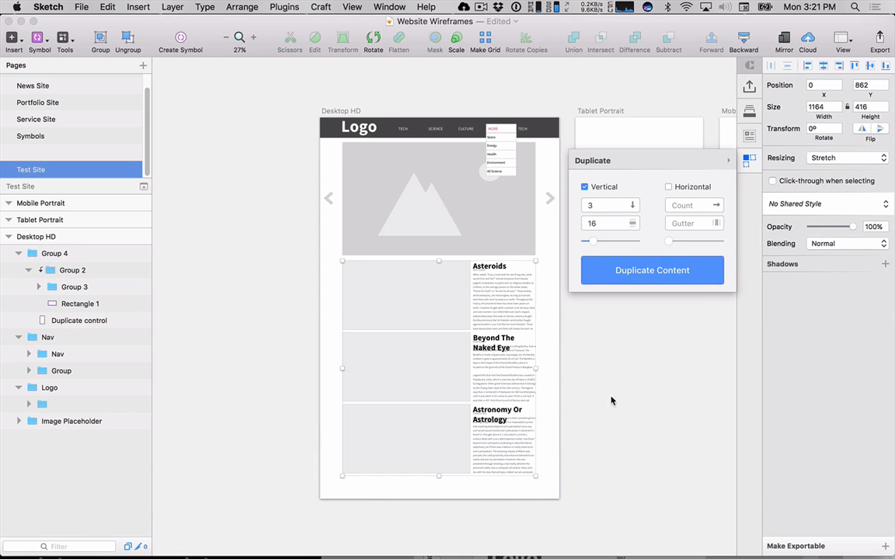
left_click(609, 429)
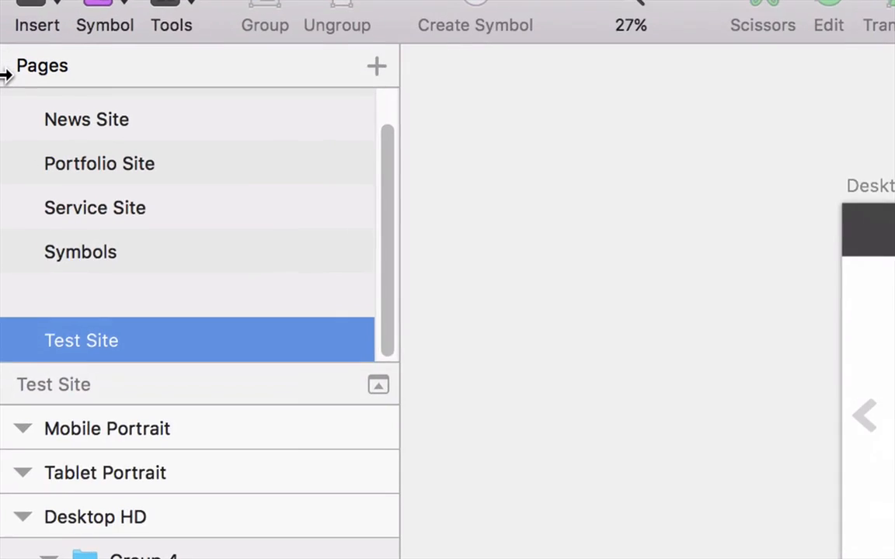
- Look through the earlier site pages in the page list, starting from Organization Site
scroll(80, 233, "up", 2)
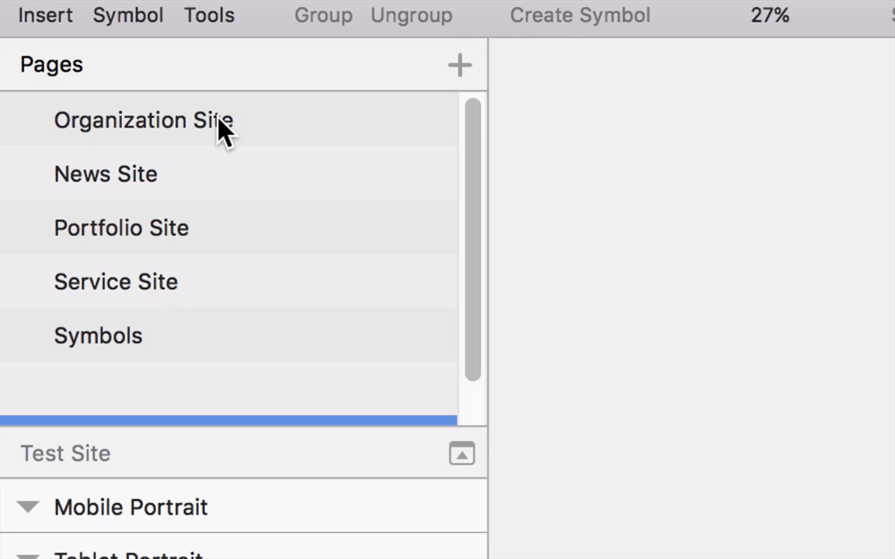